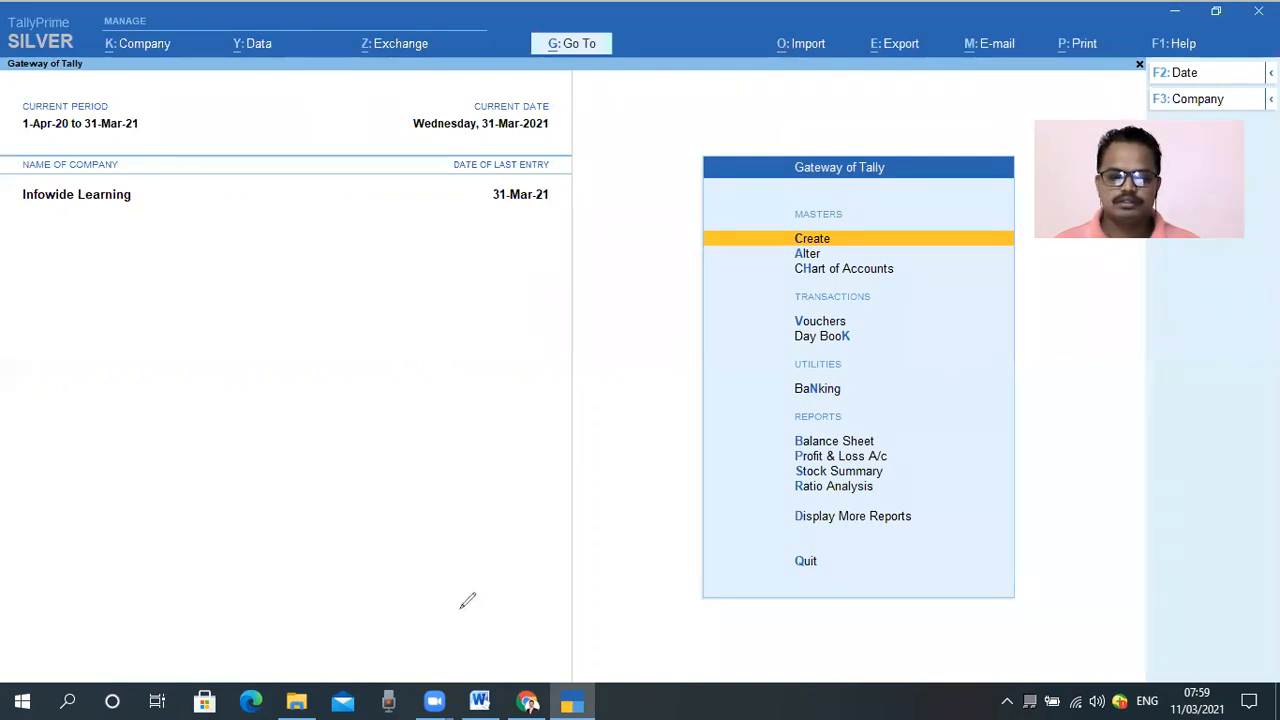
pyautogui.click(543, 586)
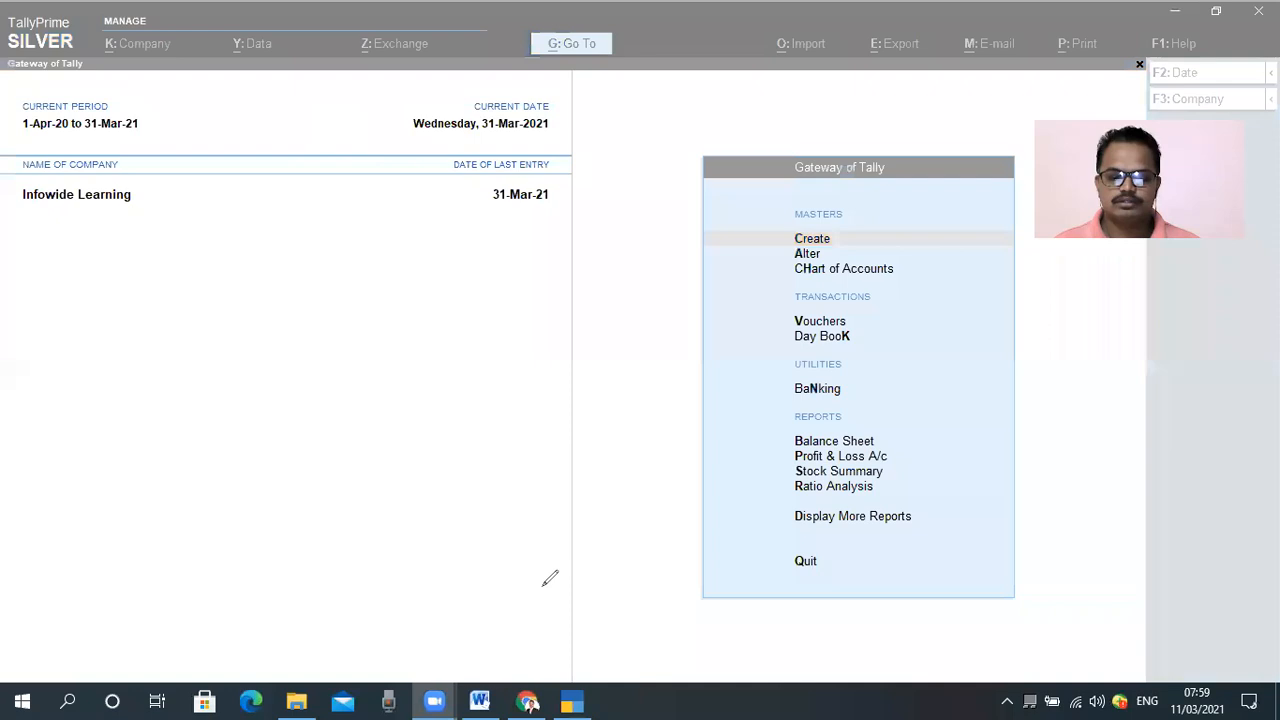
pyautogui.moveTo(88, 30)
pyautogui.mouseDown()
pyautogui.moveTo(130, 74)
pyautogui.moveTo(186, 56)
pyautogui.mouseUp()
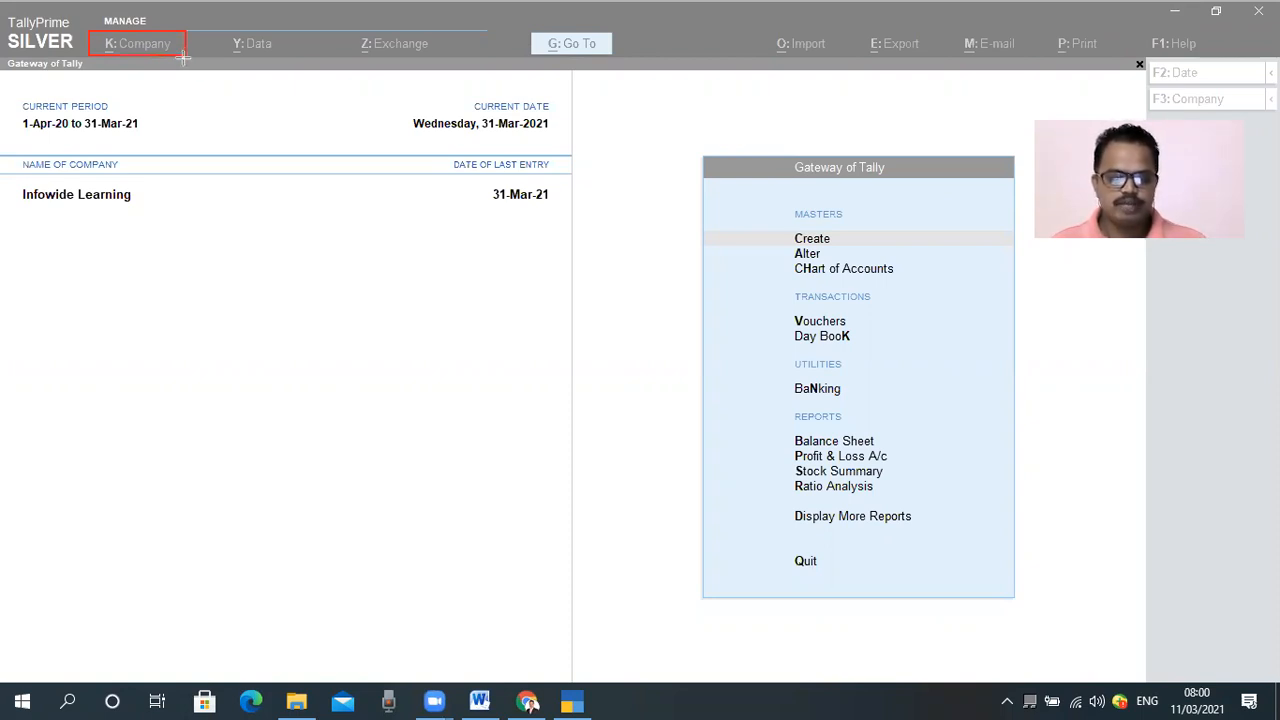
pyautogui.hotkey('ctrl', 'z')
pyautogui.click(310, 507)
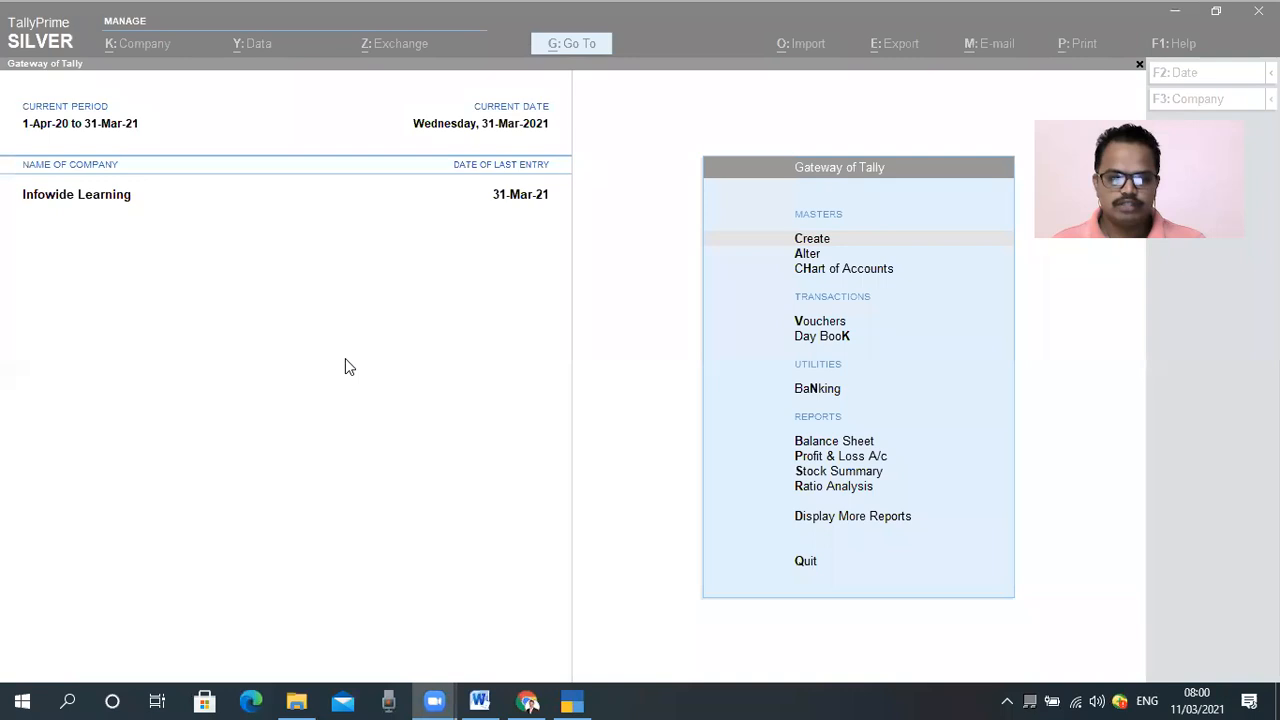
pyautogui.click(345, 359)
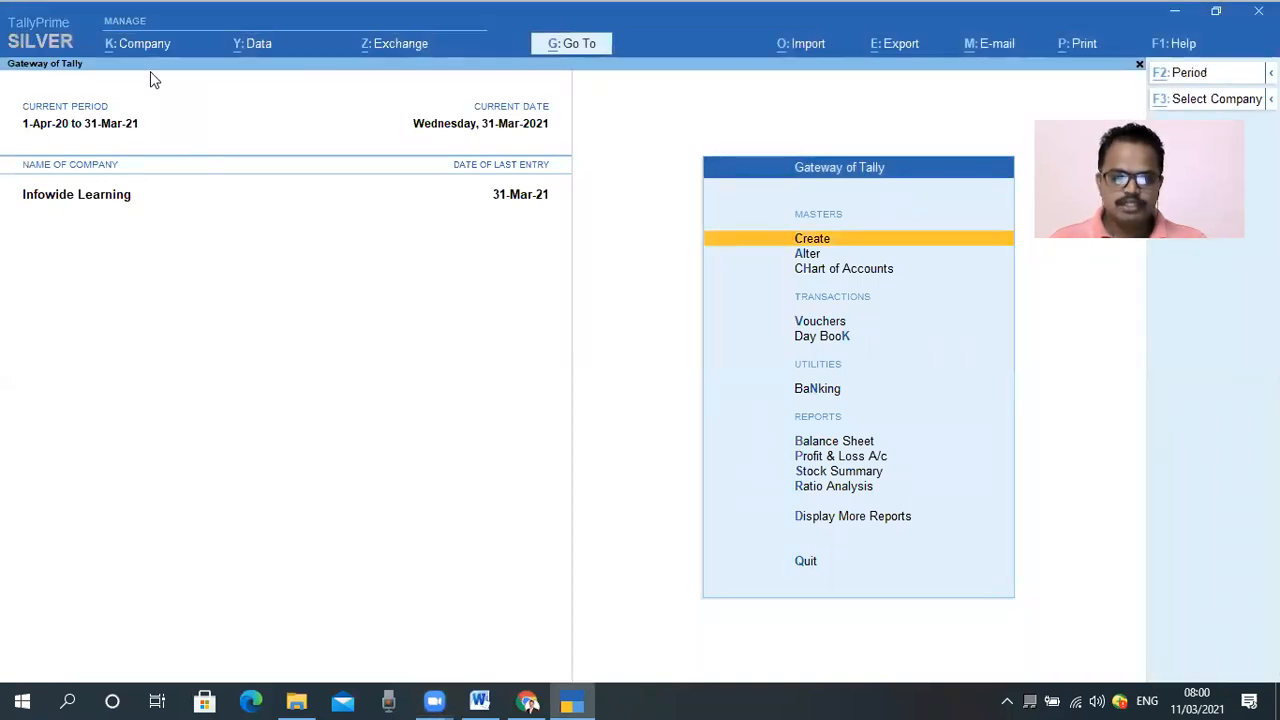
pyautogui.hotkey('alt', 'k')
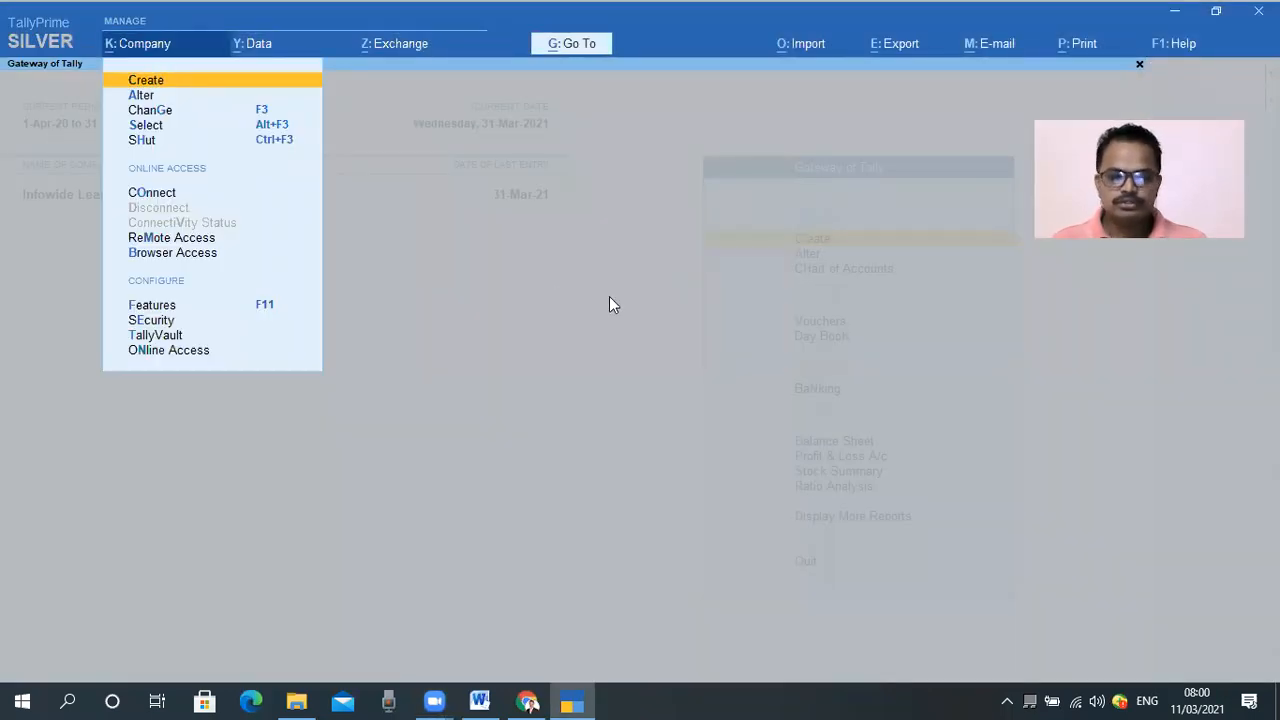
pyautogui.press('Down')
pyautogui.press('Down')
pyautogui.press('Down')
pyautogui.press('Down')
pyautogui.press('Down')
pyautogui.press('Down')
pyautogui.press('Down')
pyautogui.press('Down')
pyautogui.press('Down')
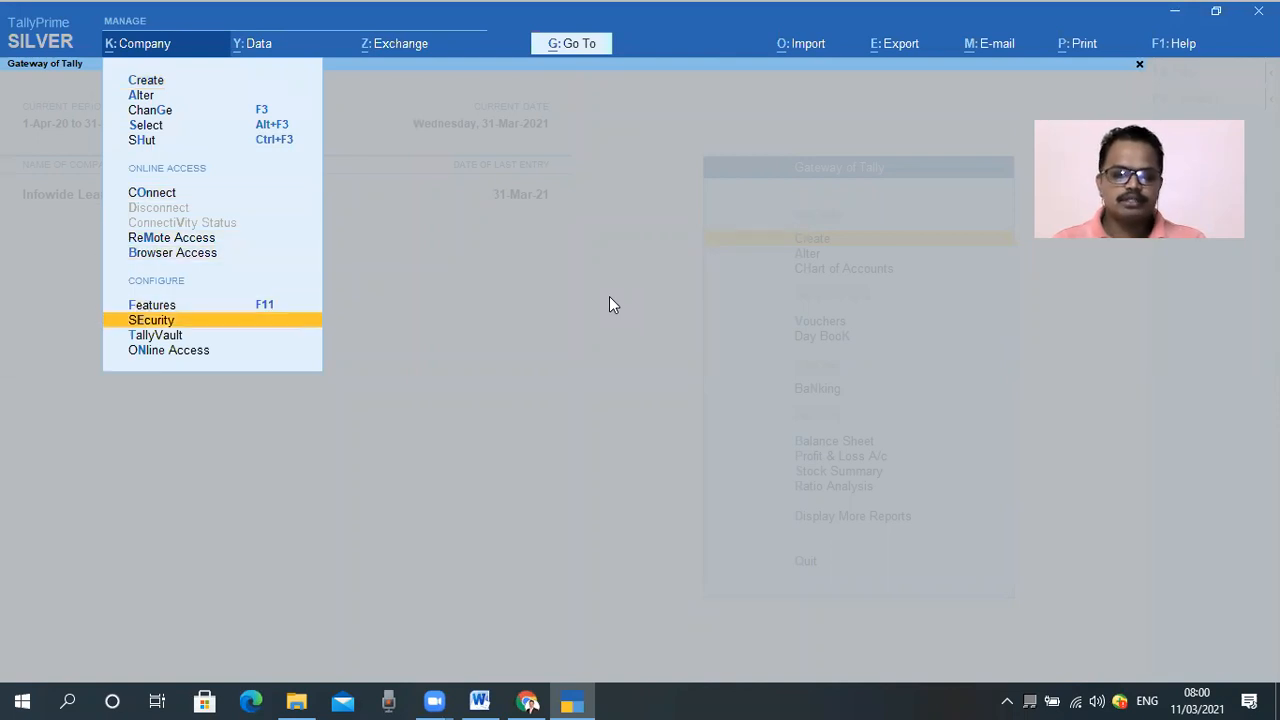
pyautogui.press('Up')
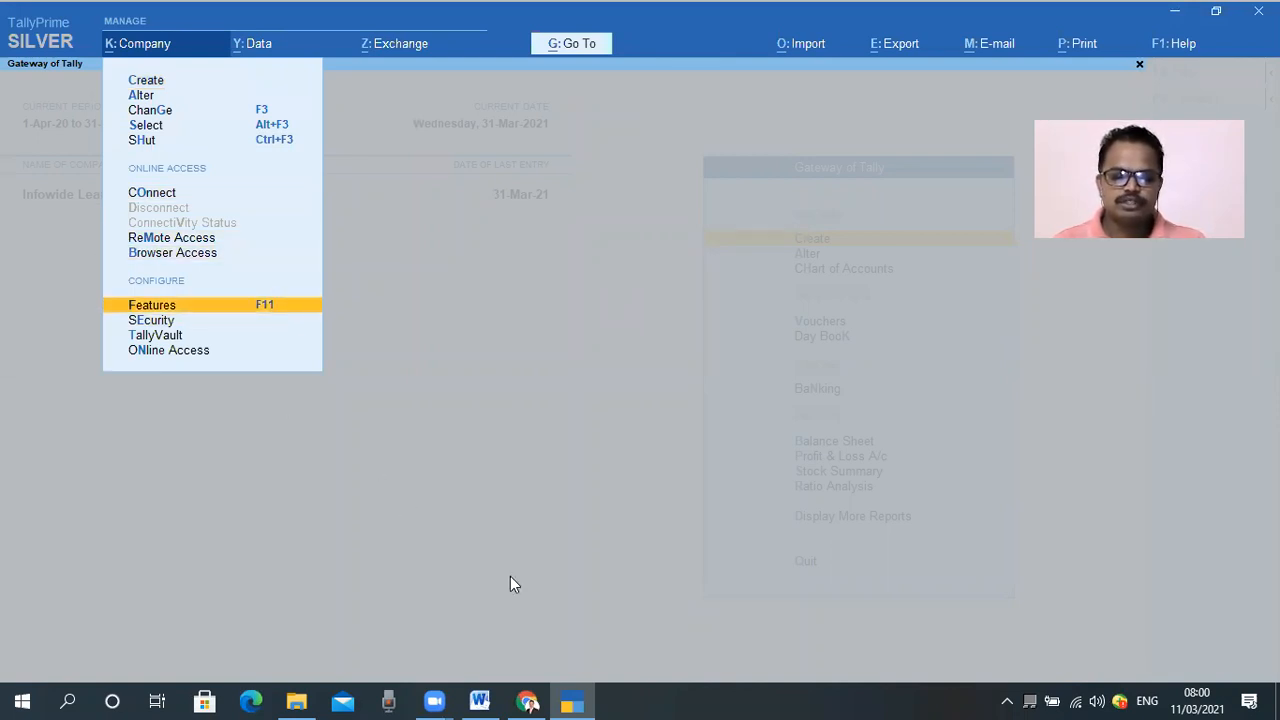
pyautogui.click(152, 305)
pyautogui.moveTo(177, 314); pyautogui.dragTo(311, 318)
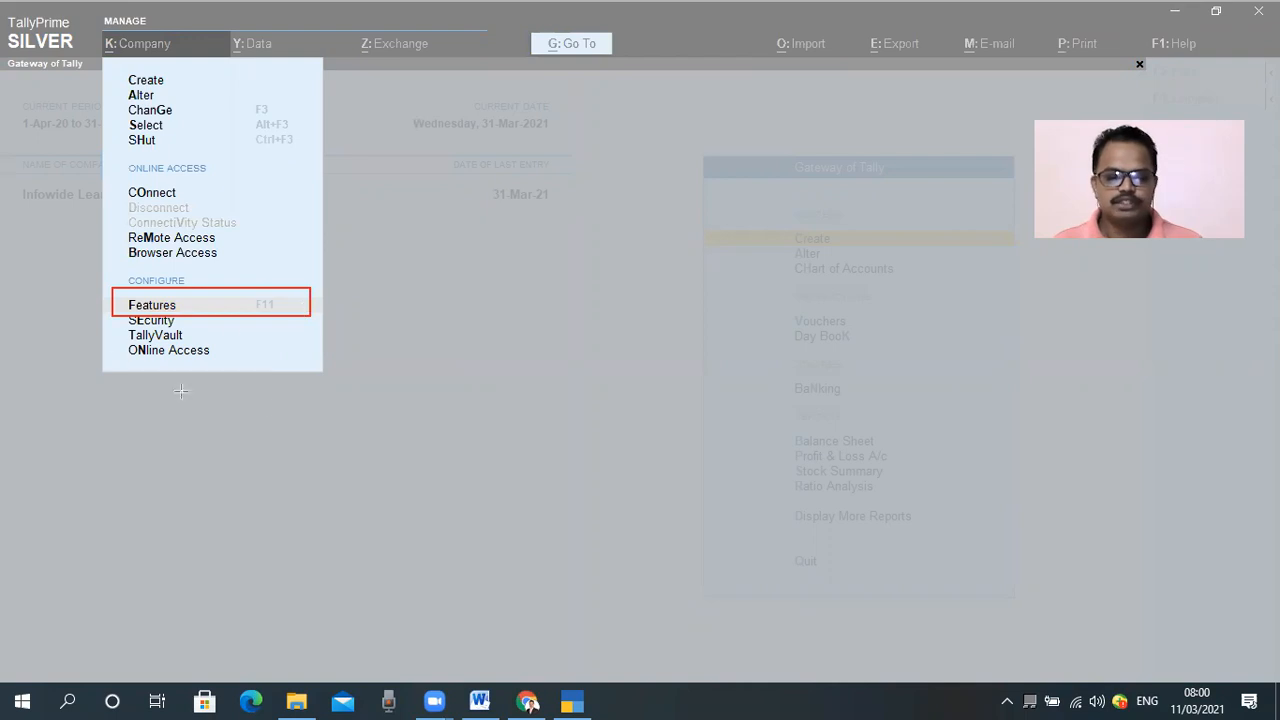
pyautogui.hotkey('ctrl', 'z')
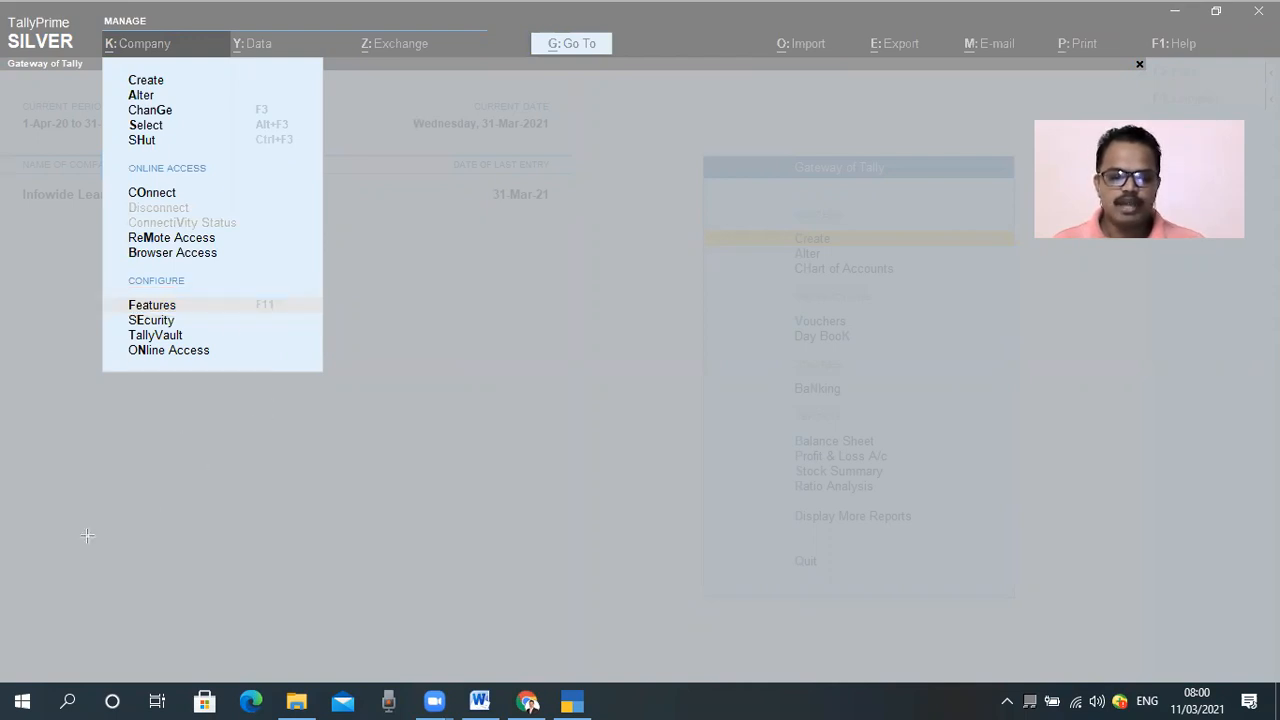
pyautogui.click(309, 455)
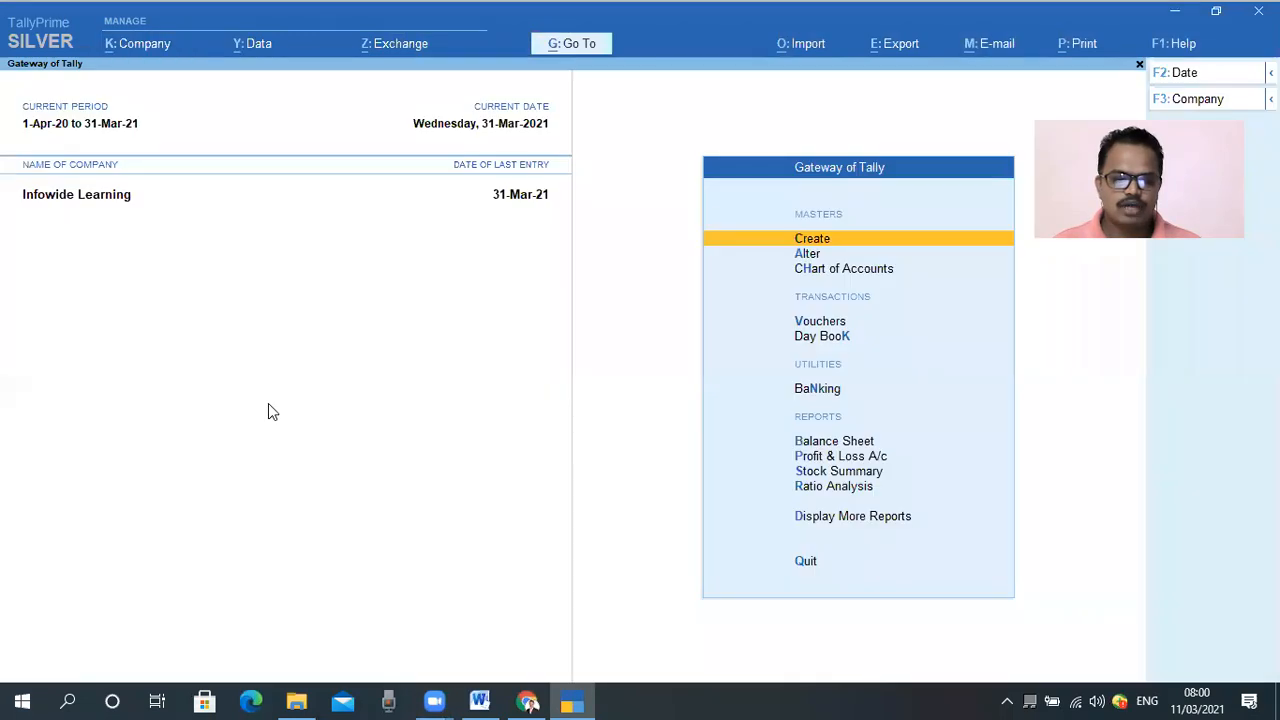
# Open the company features of Infowide Learning and keep Maintain Accounts, Bill-wise entry and Maintain Inventory set to Yes.
pyautogui.click(156, 47)
pyautogui.press('Down')
pyautogui.press('Down')
pyautogui.press('Down')
pyautogui.press('Down')
pyautogui.press('Down')
pyautogui.press('Down')
pyautogui.press('Down')
pyautogui.press('Down')
pyautogui.press('Down')
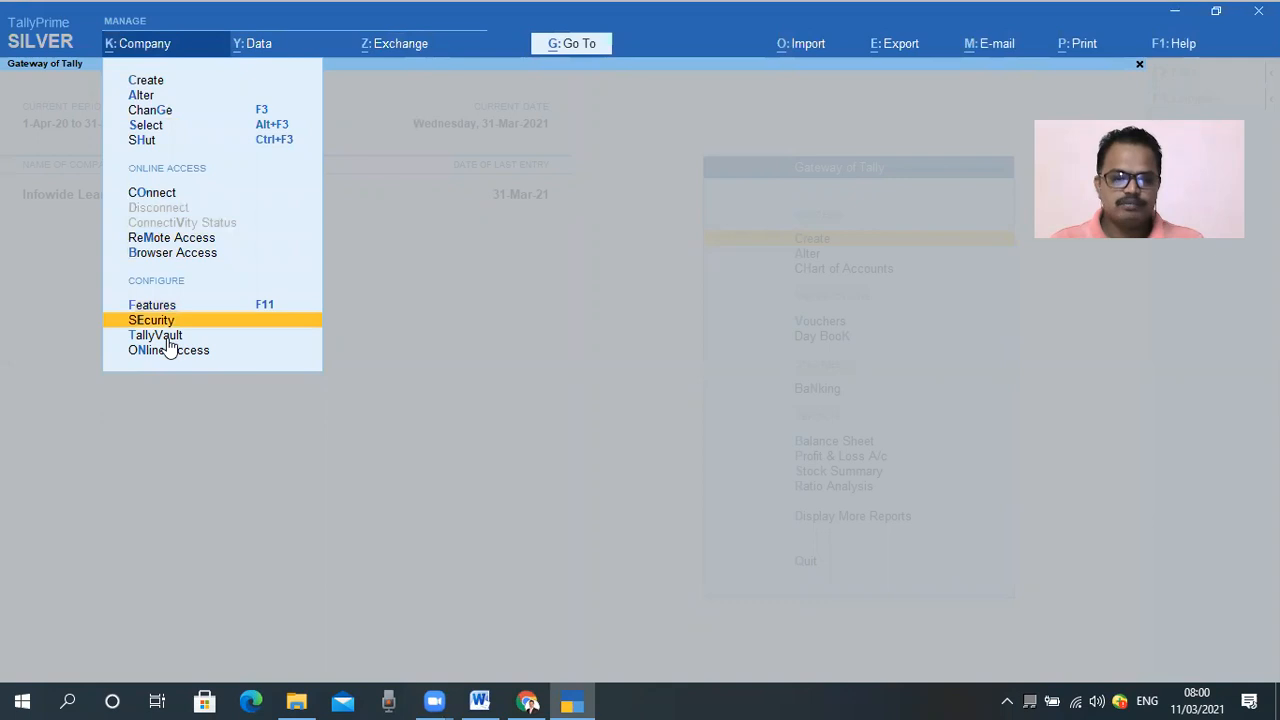
pyautogui.press('Up')
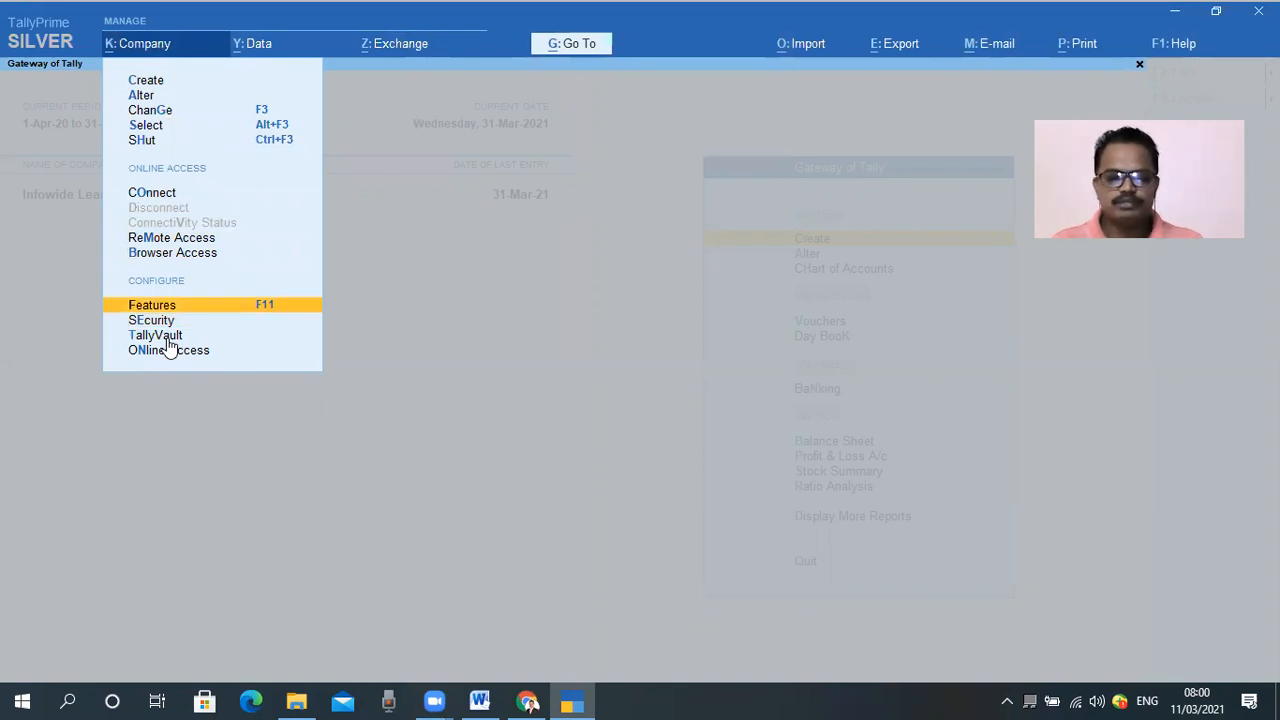
pyautogui.press('Return')
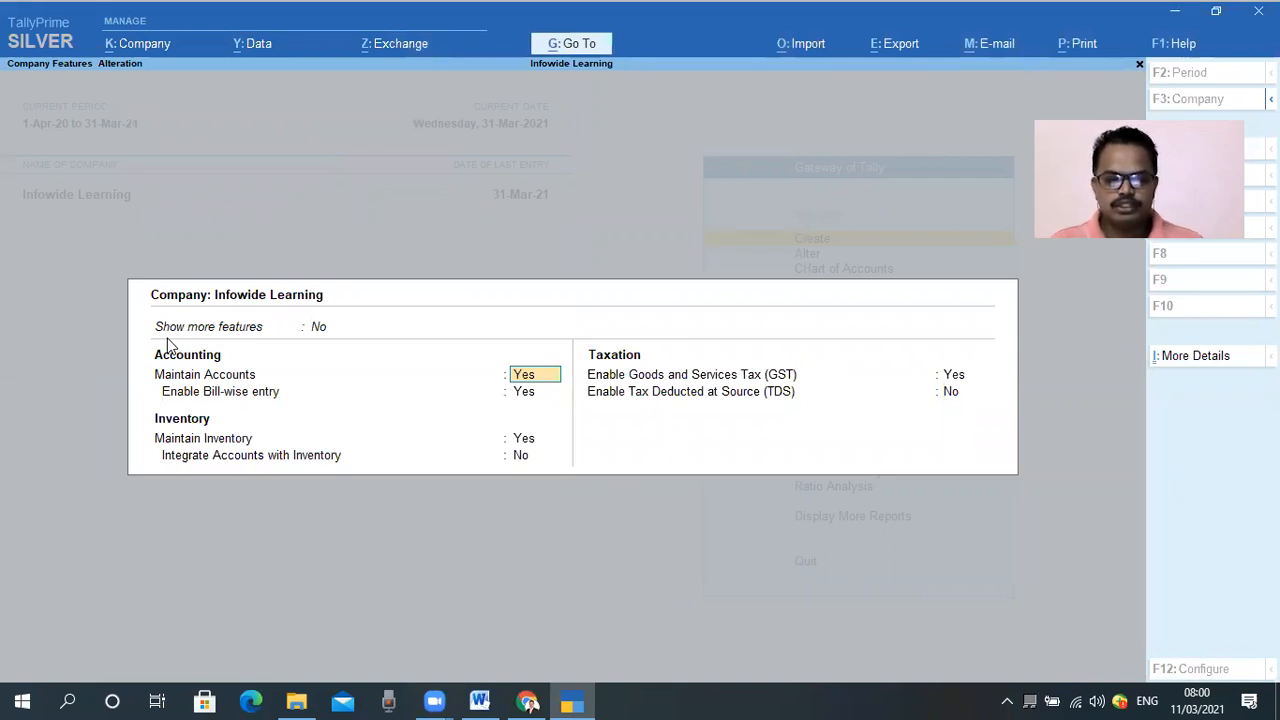
pyautogui.press('Return')
pyautogui.press('Return')
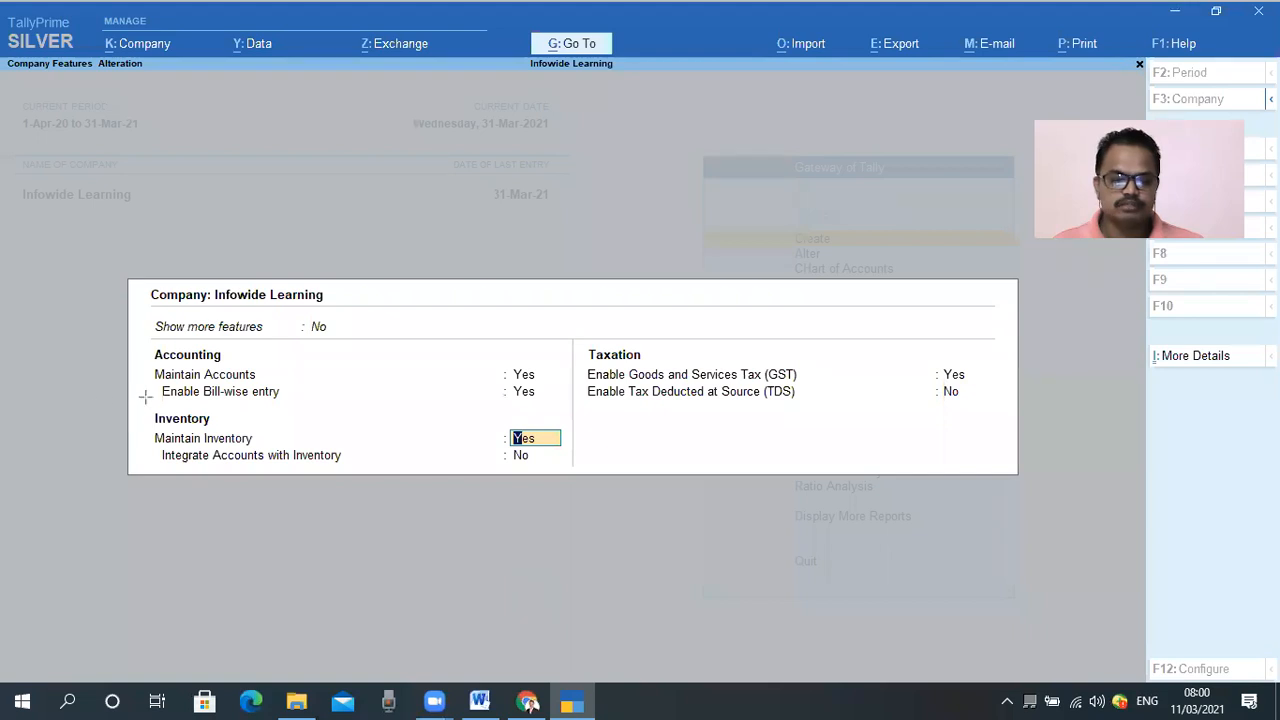
pyautogui.moveTo(148, 406)
pyautogui.mouseDown()
pyautogui.moveTo(238, 461)
pyautogui.moveTo(563, 468)
pyautogui.moveTo(540, 470)
pyautogui.moveTo(570, 448)
pyautogui.mouseUp()
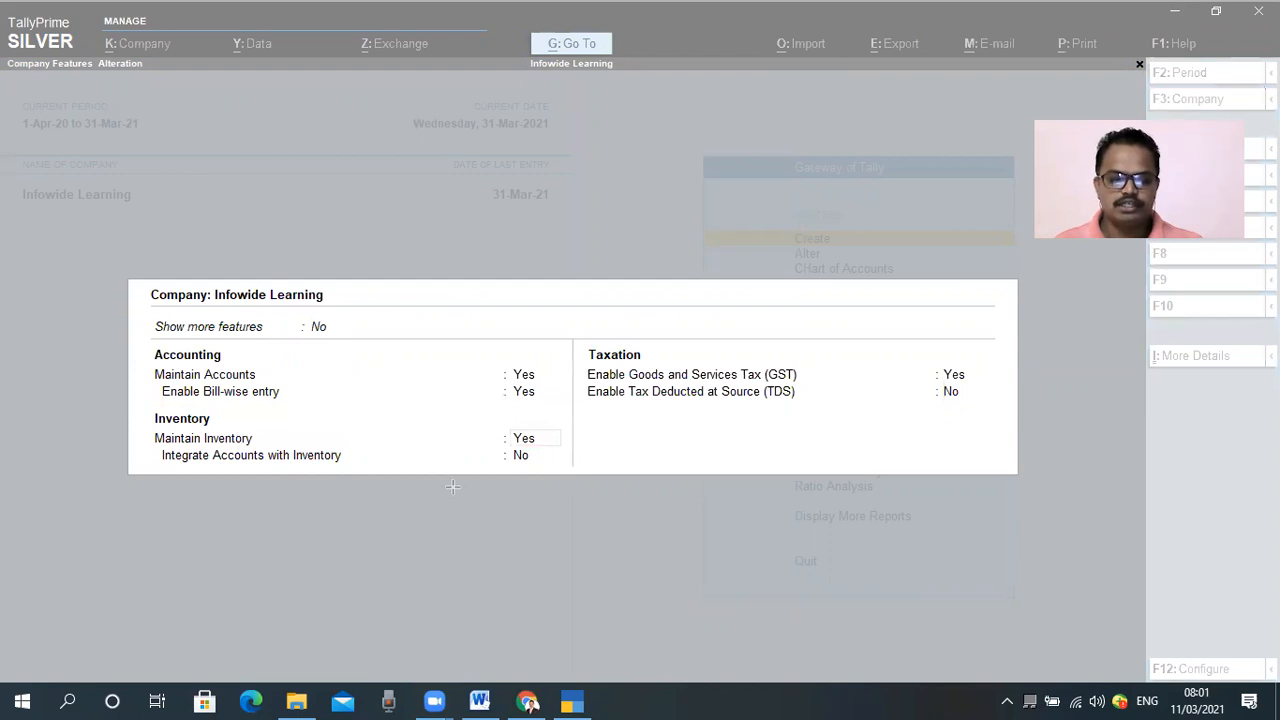
pyautogui.click(350, 478)
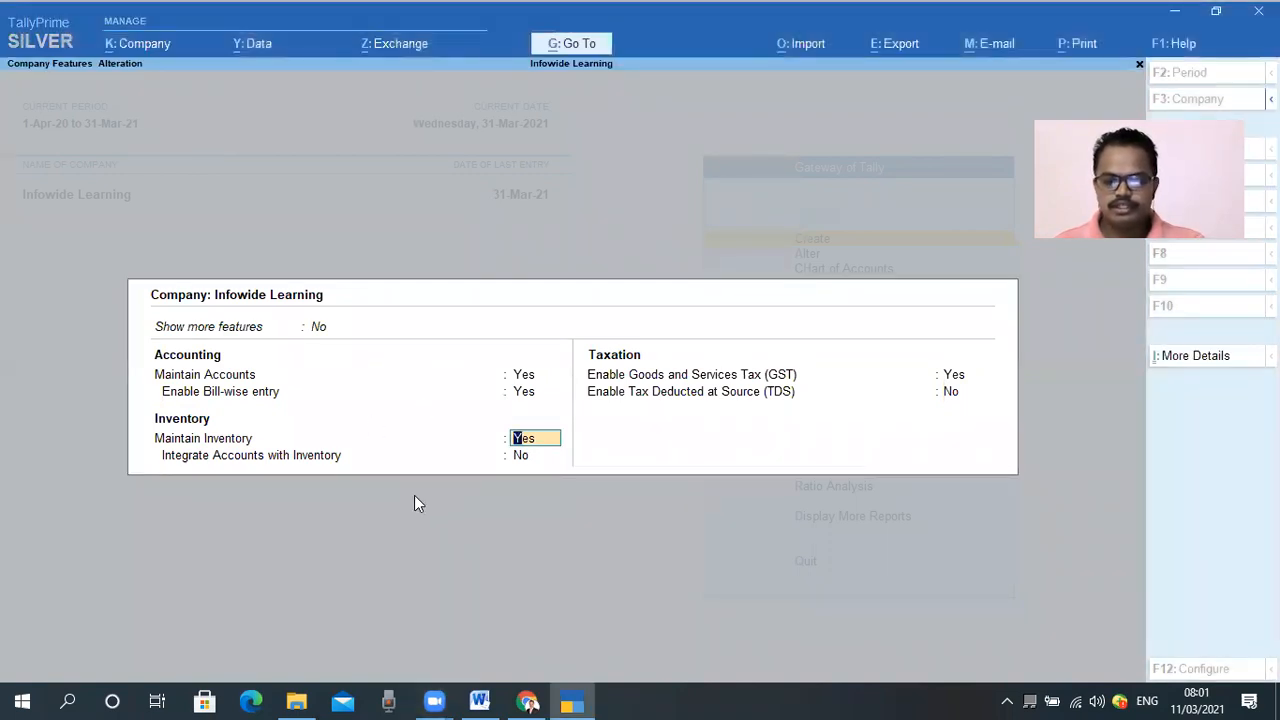
# Keep GST enabled with the Regular registration type, accept the GST details, leave TDS at No and save the company features.
pyautogui.press('Return')
pyautogui.press('Return')
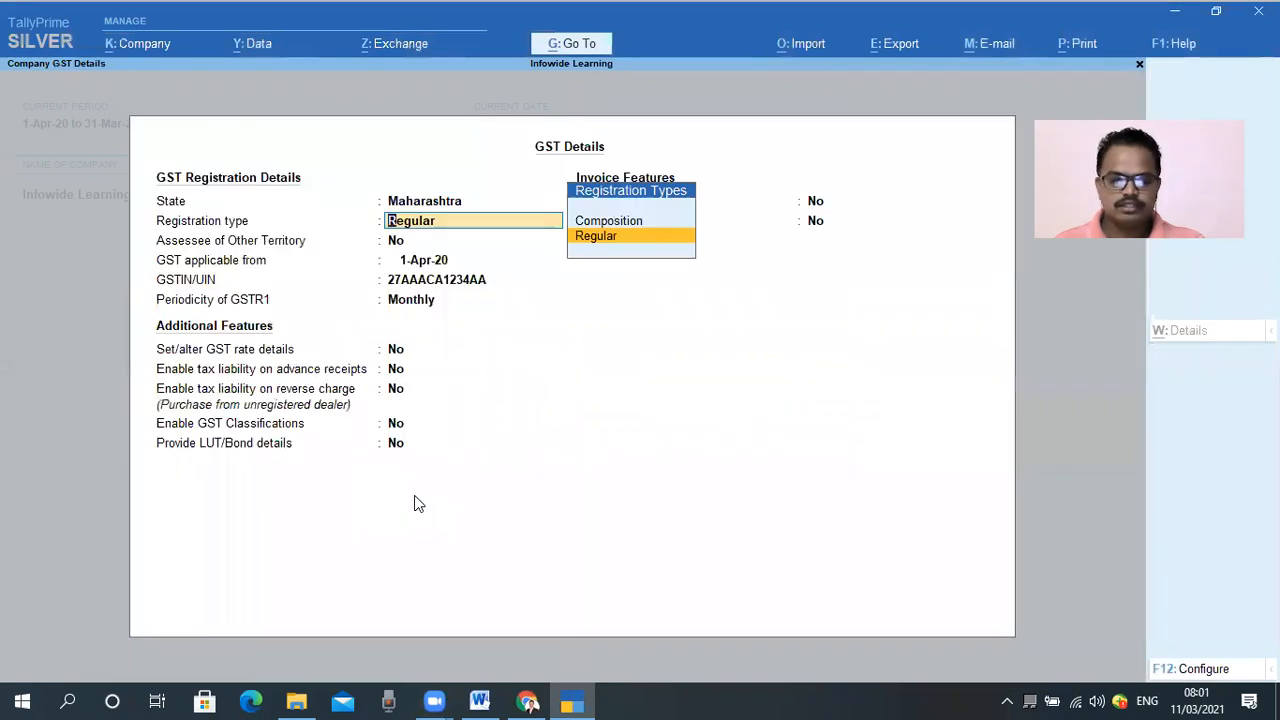
pyautogui.press('Return')
pyautogui.press('Return')
pyautogui.hotkey('ctrl', 'a')
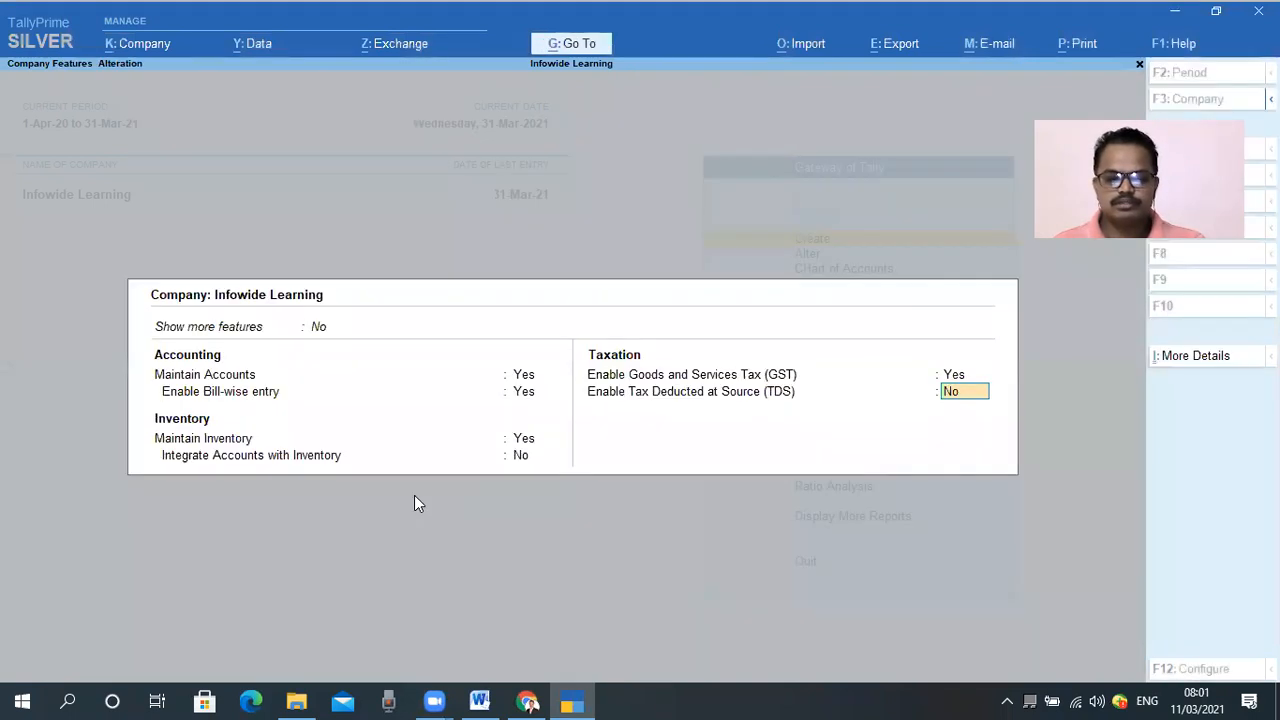
pyautogui.press('Return')
pyautogui.press('Return')
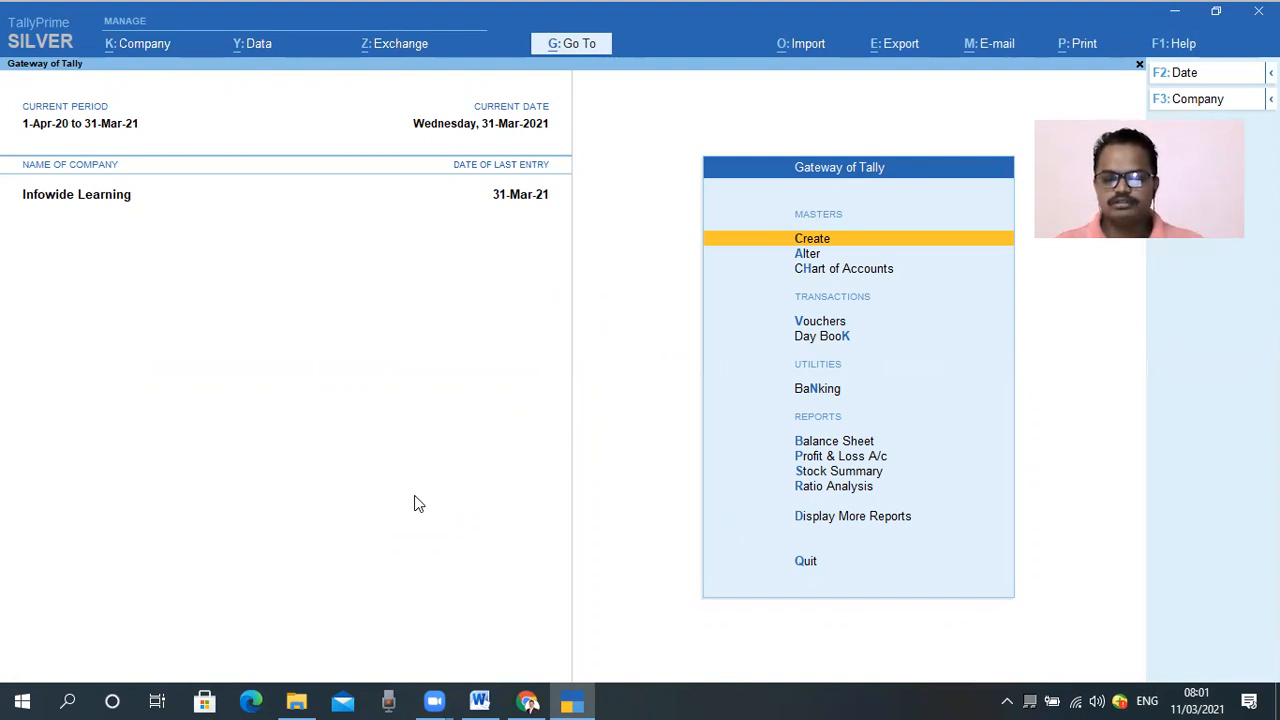
# Examine the list of masters available for creation, comparing the accounting masters with the inventory masters.
pyautogui.press('Return')
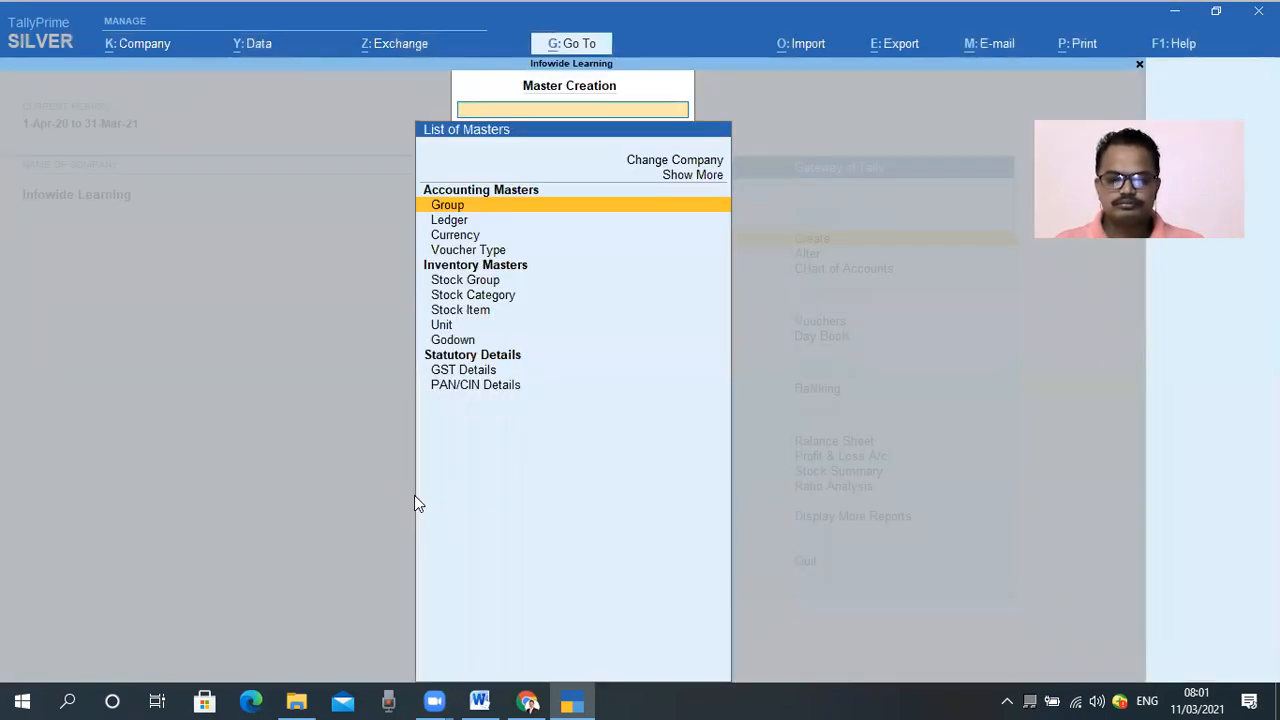
pyautogui.press('Escape')
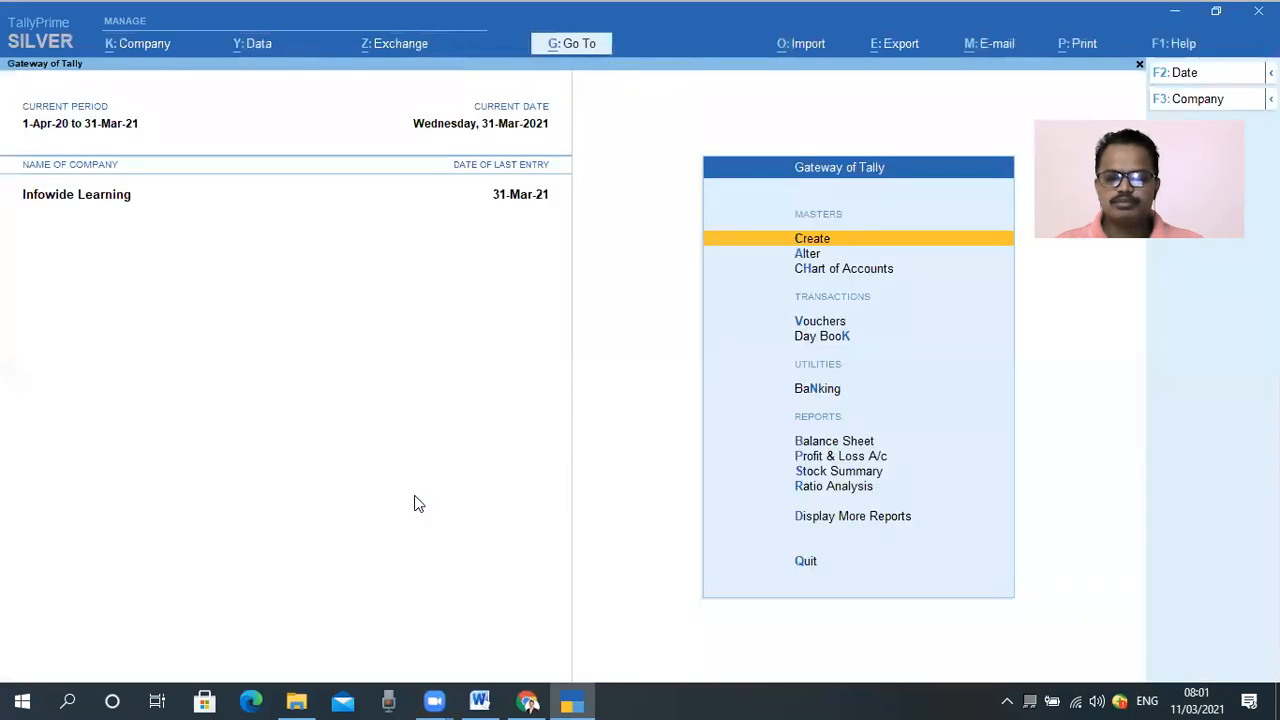
pyautogui.press('Return')
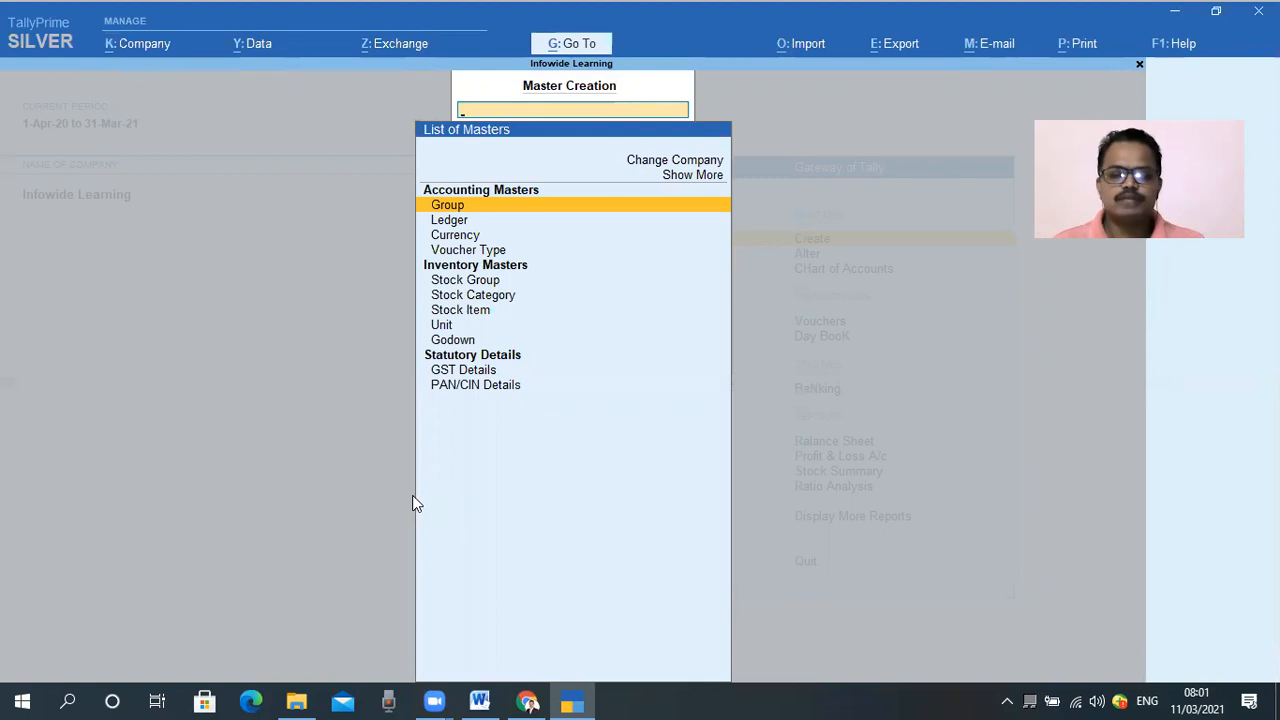
pyautogui.press('Down')
pyautogui.press('Up')
pyautogui.press('Up')
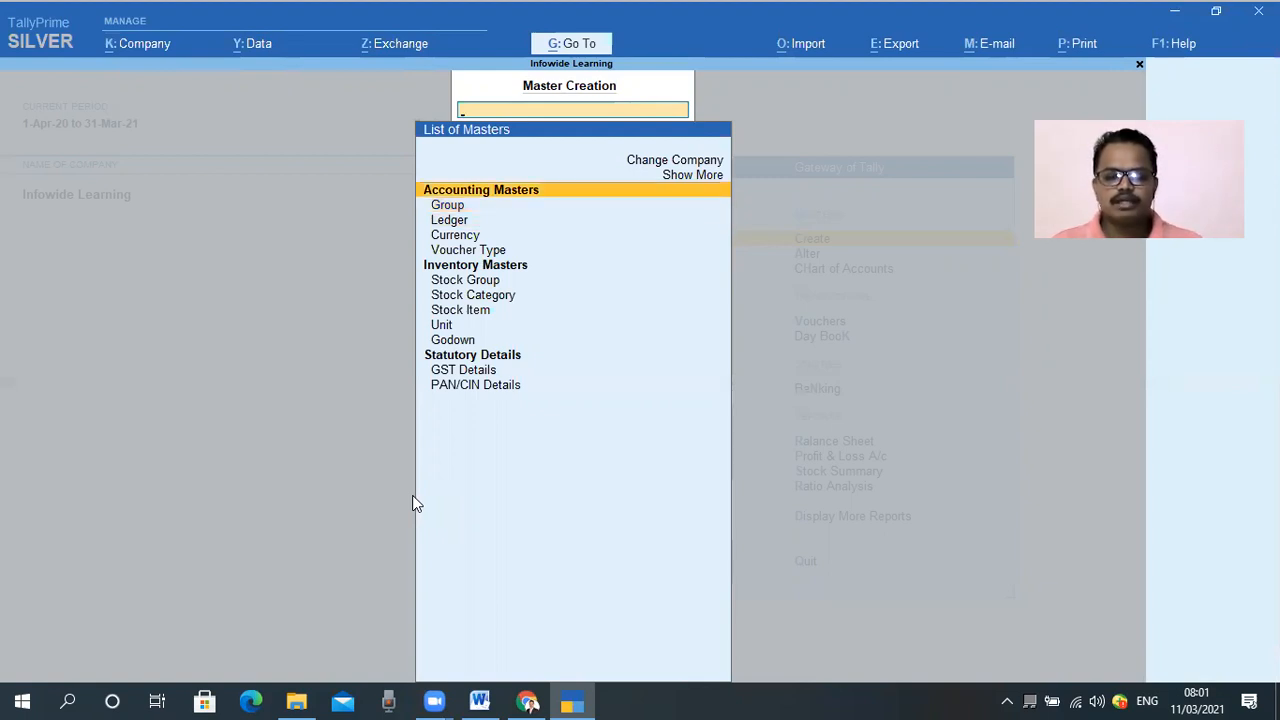
pyautogui.press('Down')
pyautogui.press('Down')
pyautogui.press('Down')
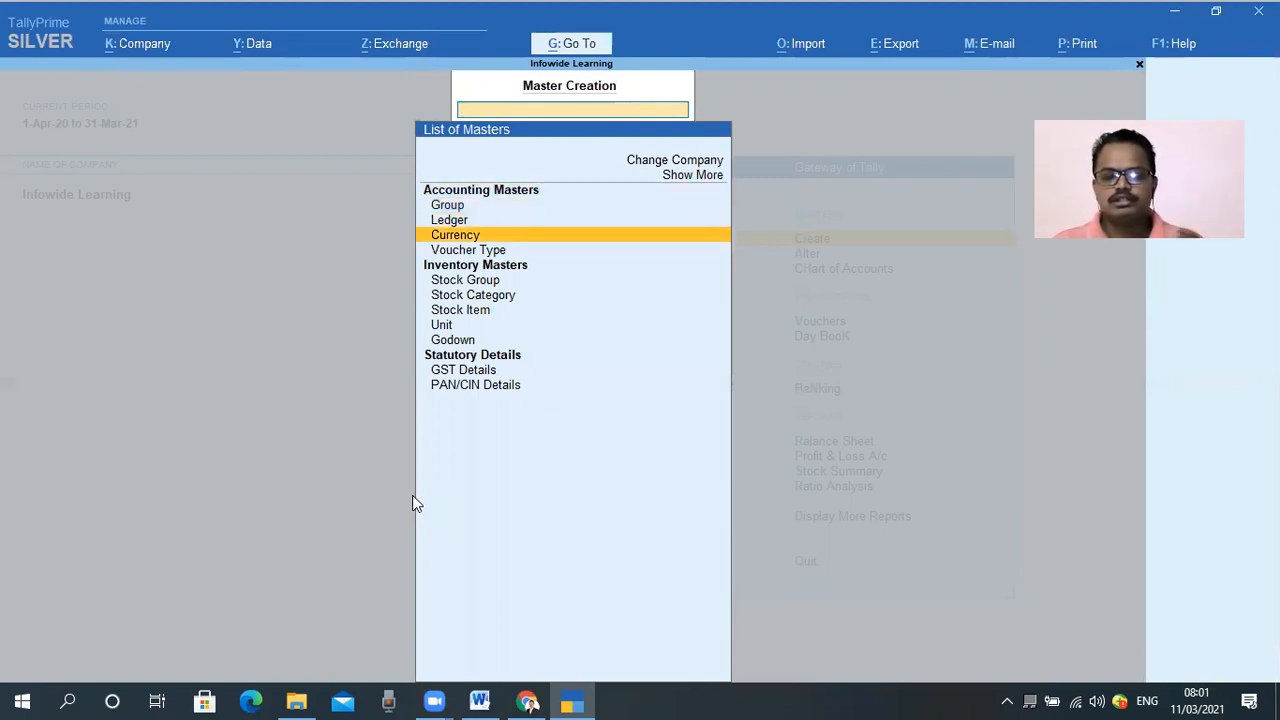
pyautogui.press('Down')
pyautogui.press('Up')
pyautogui.press('Up')
pyautogui.press('Down')
pyautogui.press('Down')
pyautogui.press('Down')
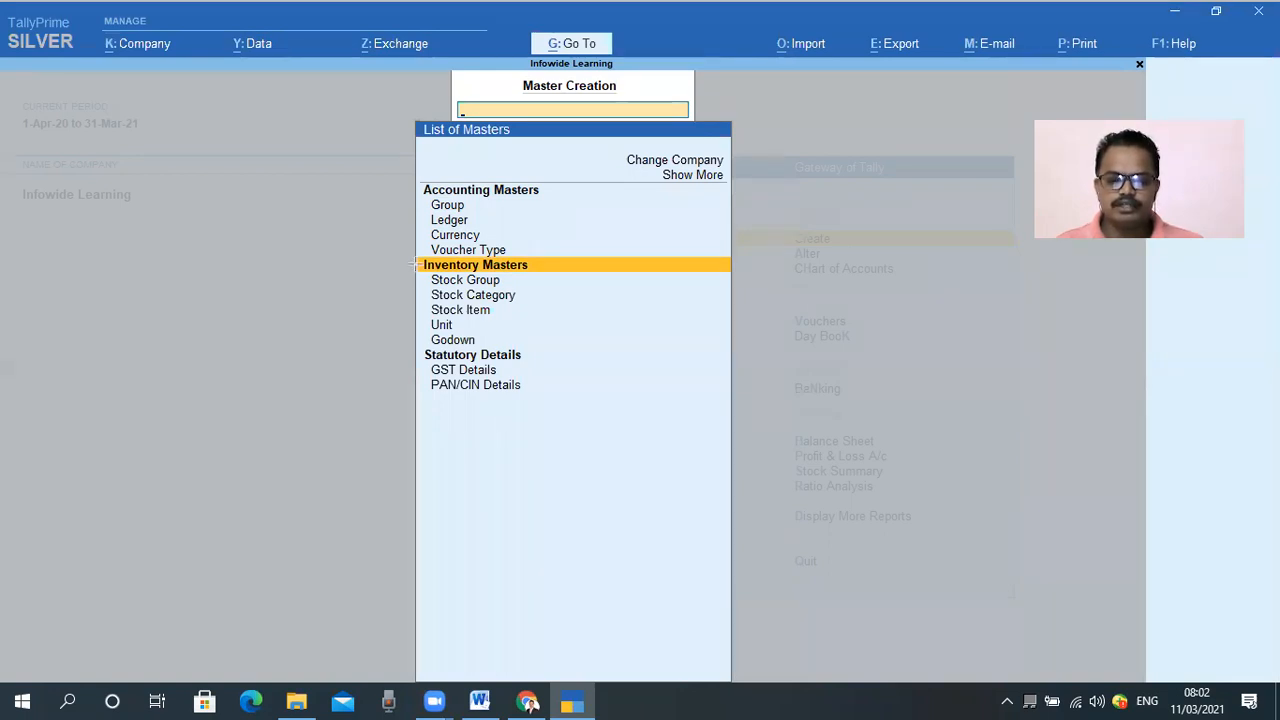
pyautogui.moveTo(416, 257)
pyautogui.mouseDown()
pyautogui.moveTo(460, 340)
pyautogui.moveTo(555, 356)
pyautogui.moveTo(556, 335)
pyautogui.moveTo(558, 350)
pyautogui.mouseUp()
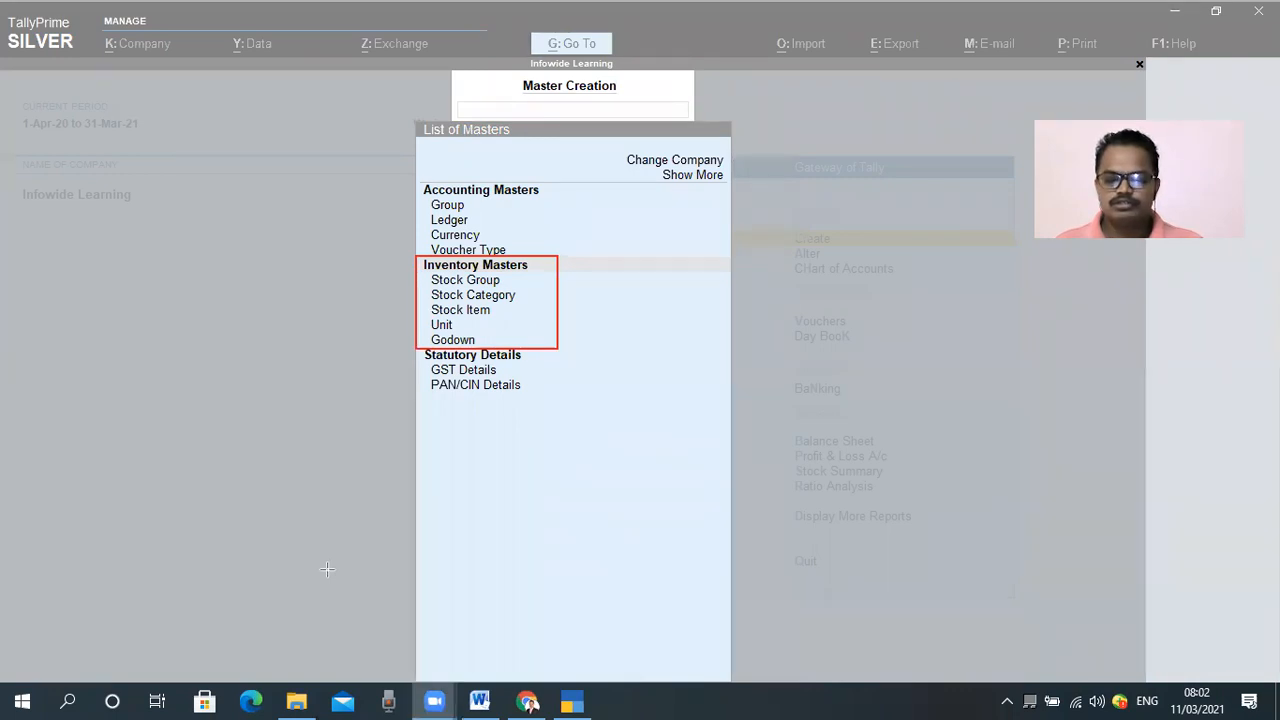
pyautogui.press('Escape')
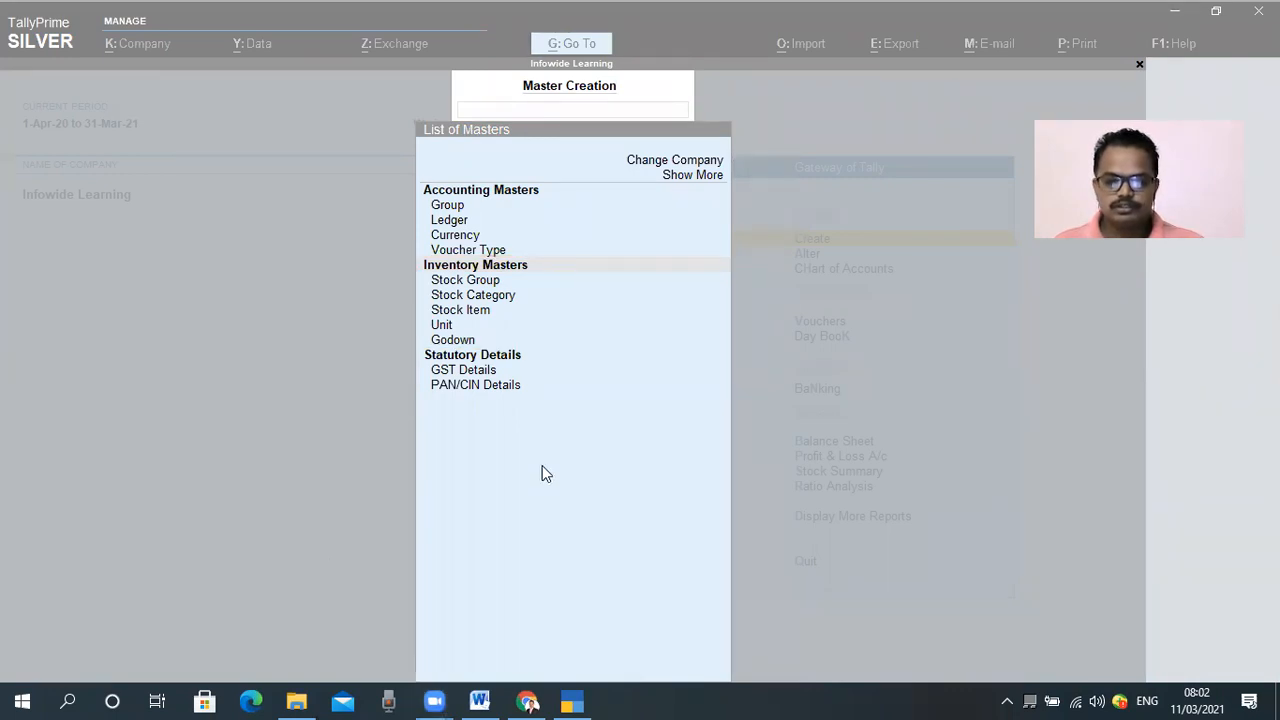
pyautogui.click(542, 466)
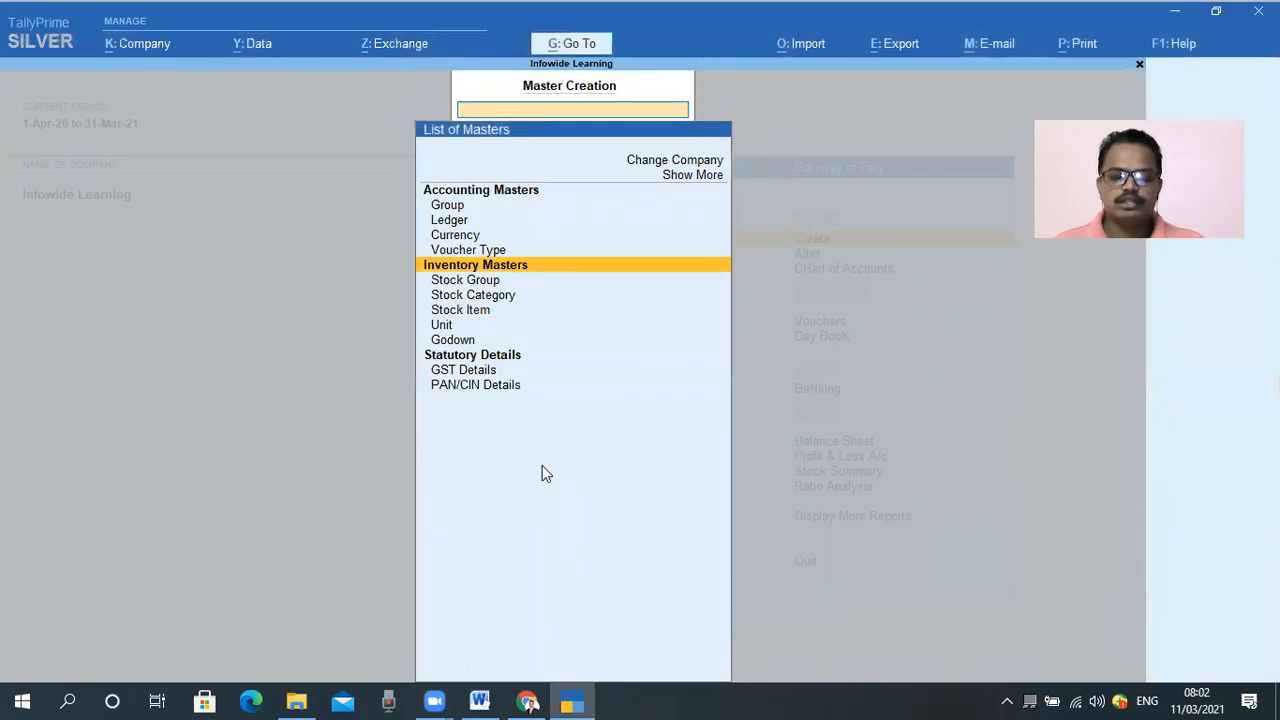
# Start a new simple unit with the symbol pcs, no formal name and the Unit Quantity Code PCS-PIECES.
pyautogui.press('Down')
pyautogui.press('Down')
pyautogui.press('Down')
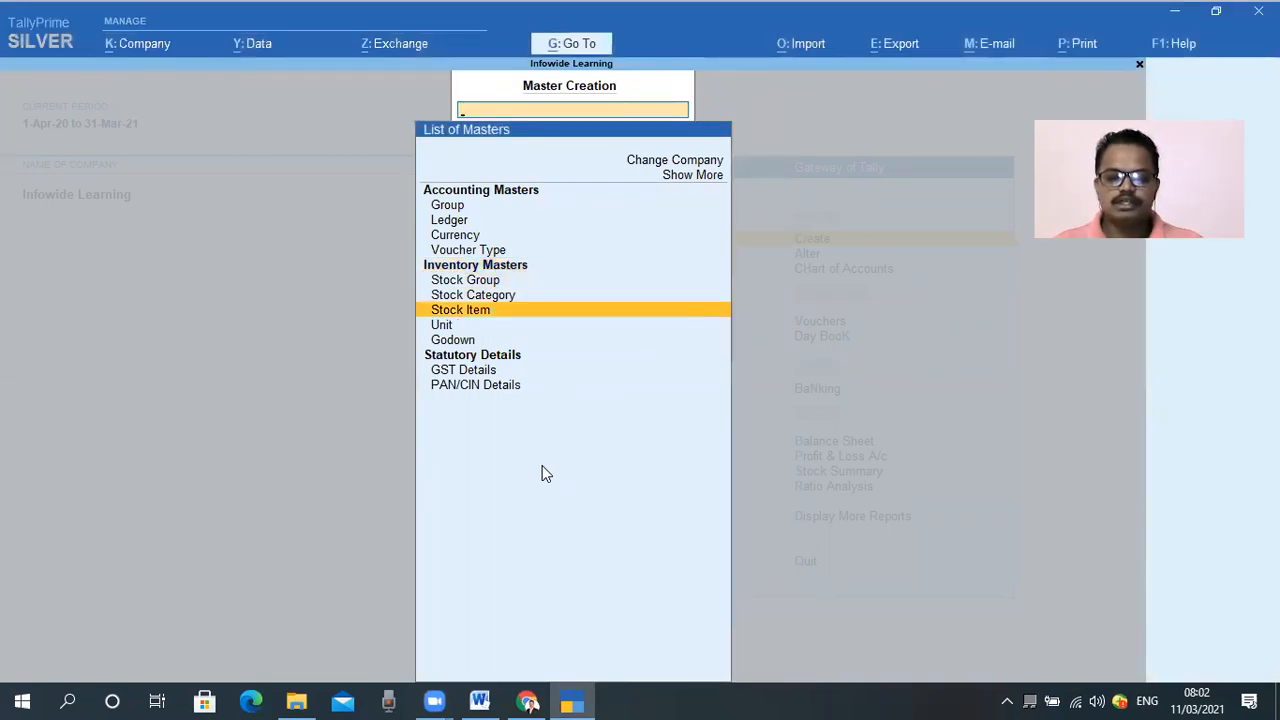
pyautogui.press('Down')
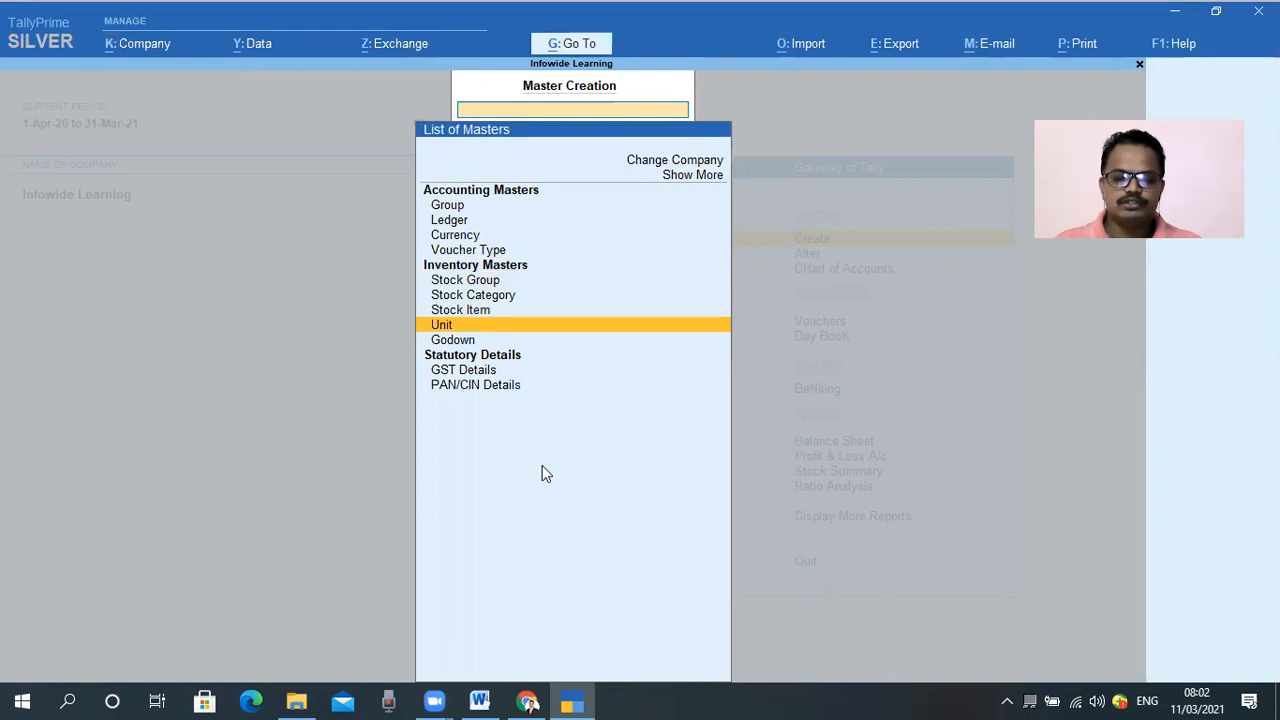
pyautogui.press('Return')
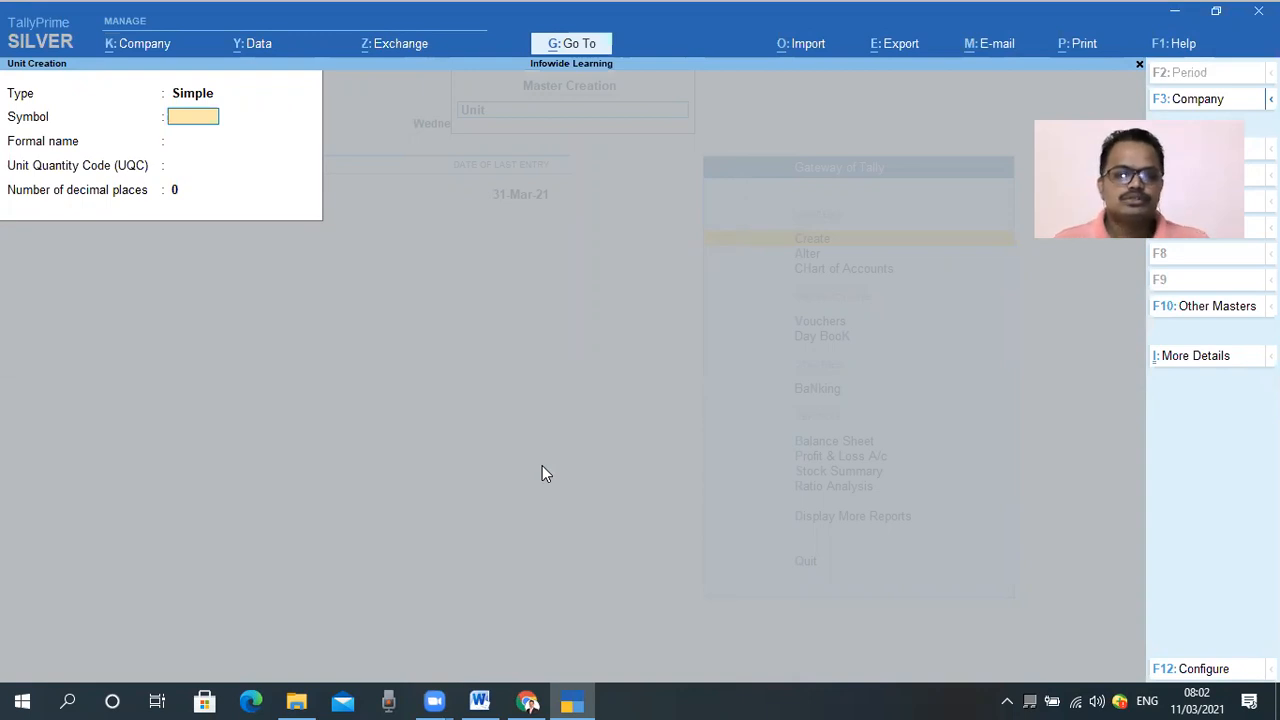
pyautogui.write('Pcs')
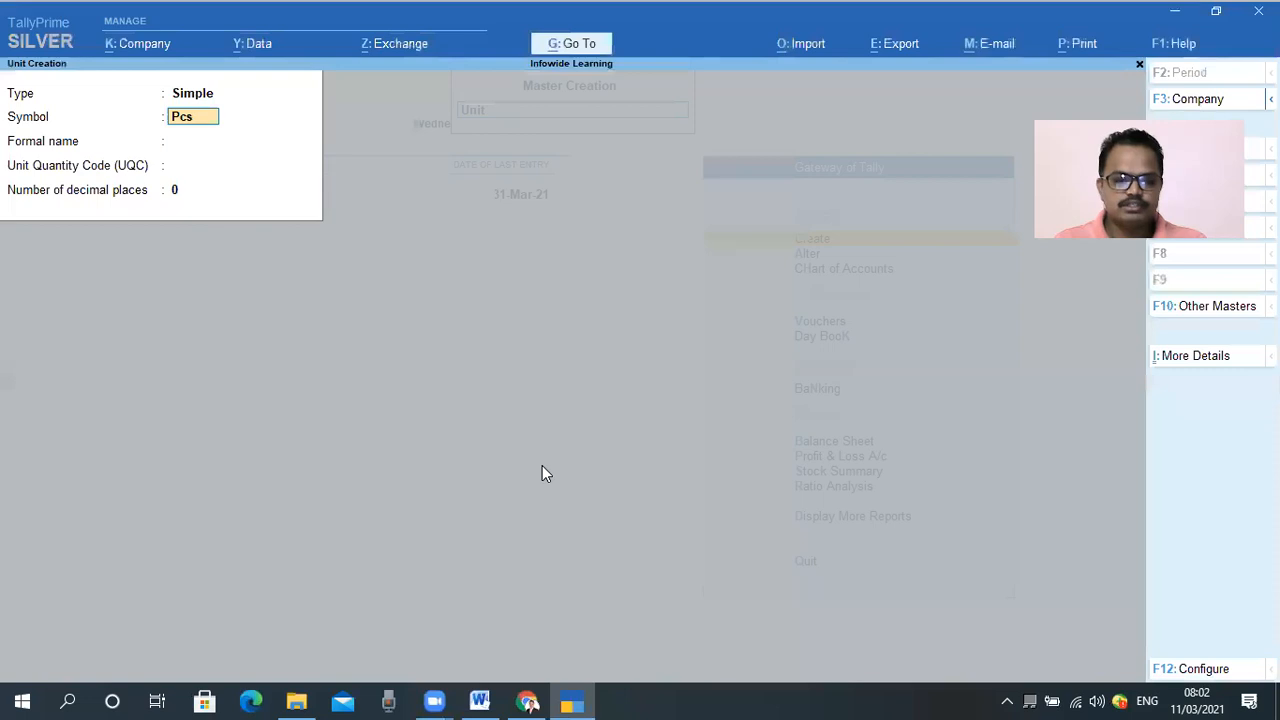
pyautogui.press('Return')
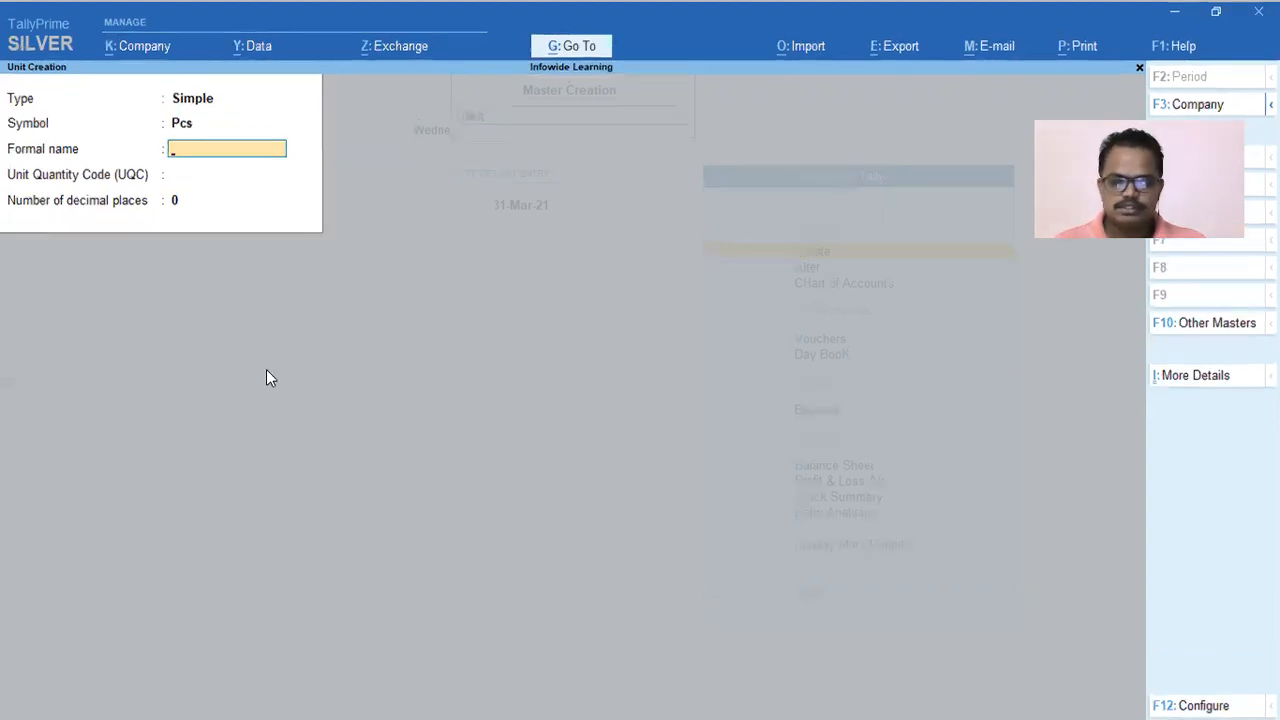
pyautogui.press('Return')
pyautogui.write('PCS-PIECES')
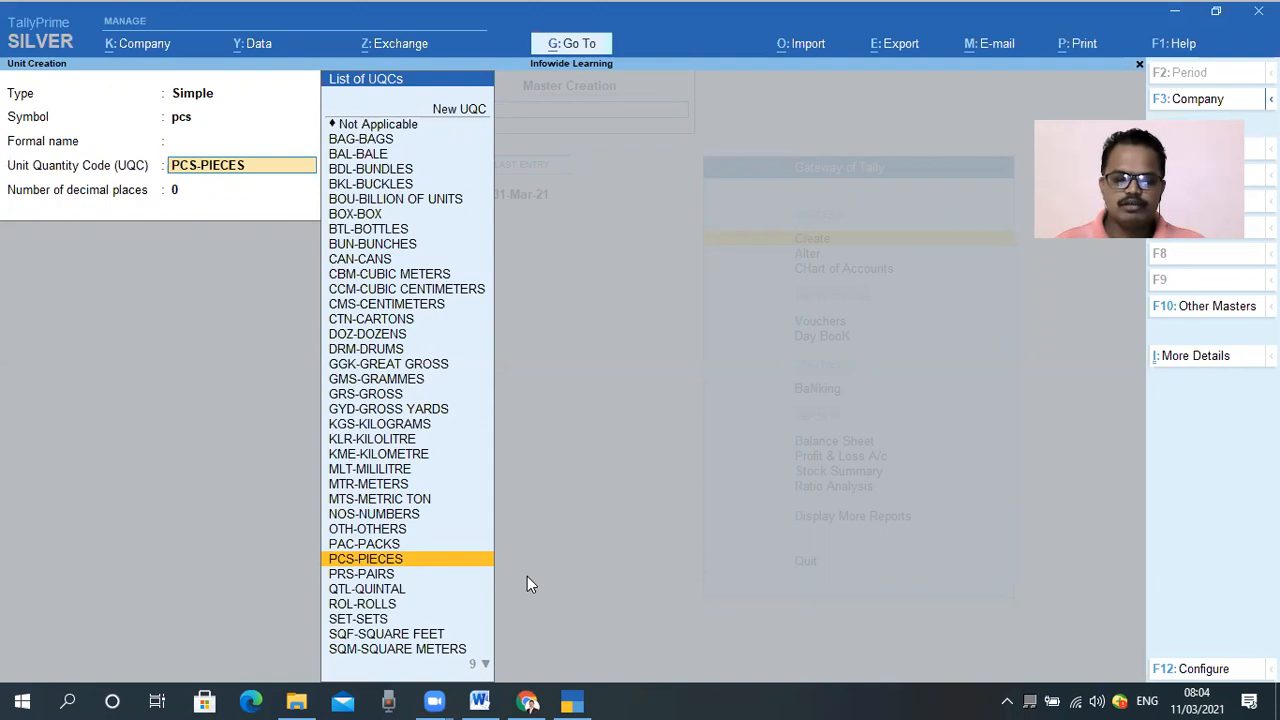
pyautogui.hotkey('ctrl', '2')
pyautogui.moveTo(328, 136)
pyautogui.mouseDown()
pyautogui.moveTo(418, 234)
pyautogui.moveTo(480, 670)
pyautogui.mouseUp()
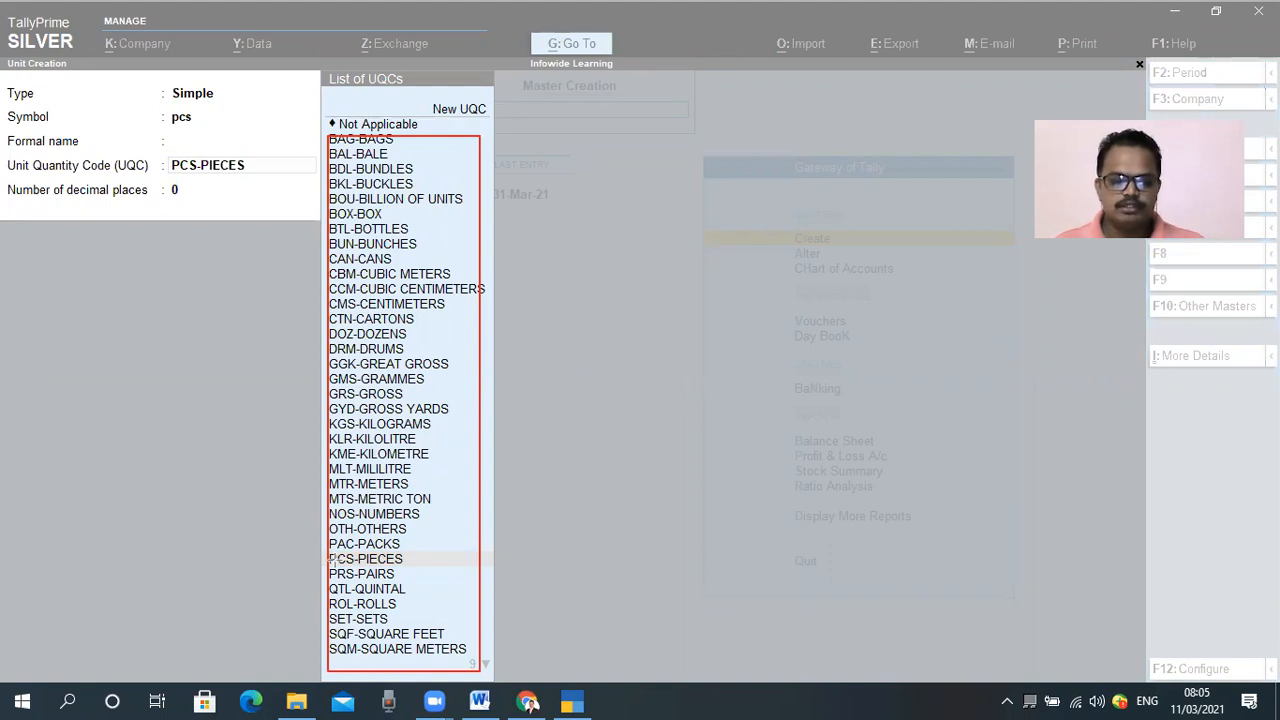
pyautogui.press('Escape')
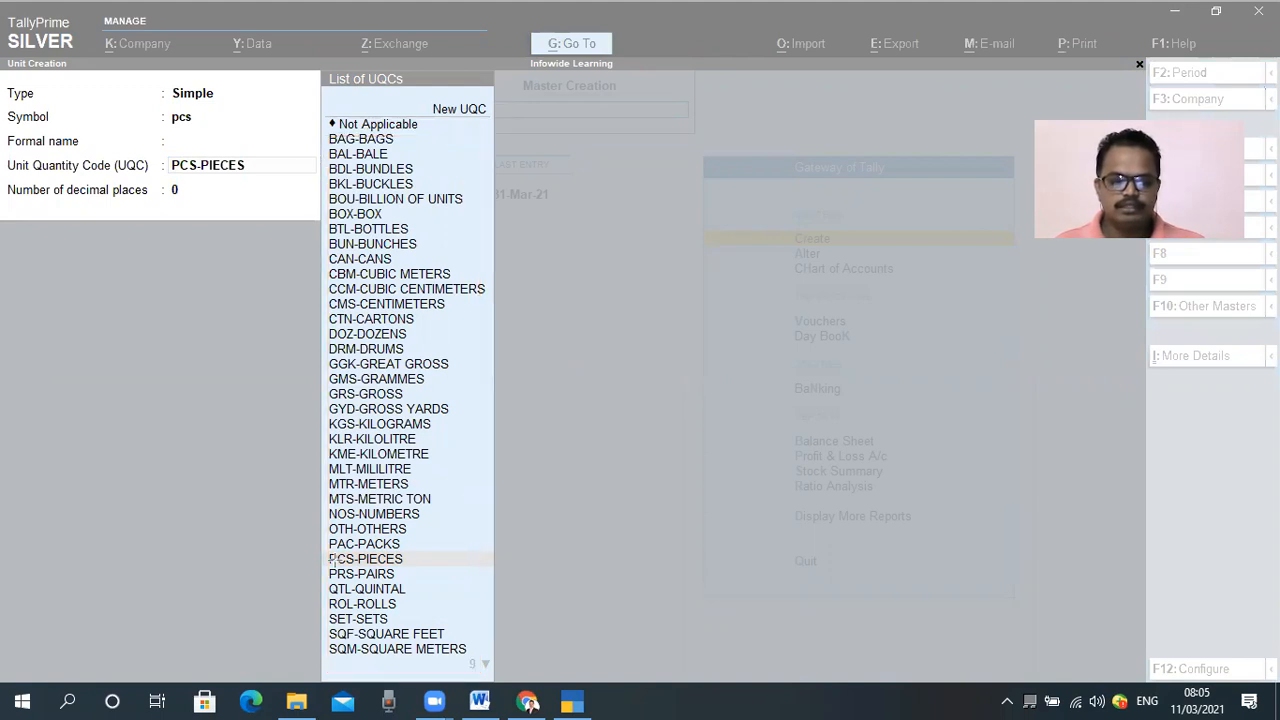
pyautogui.click(289, 227)
# Keep the pcs unit at 0 decimal places, save it and leave unit creation.
pyautogui.press('Return')
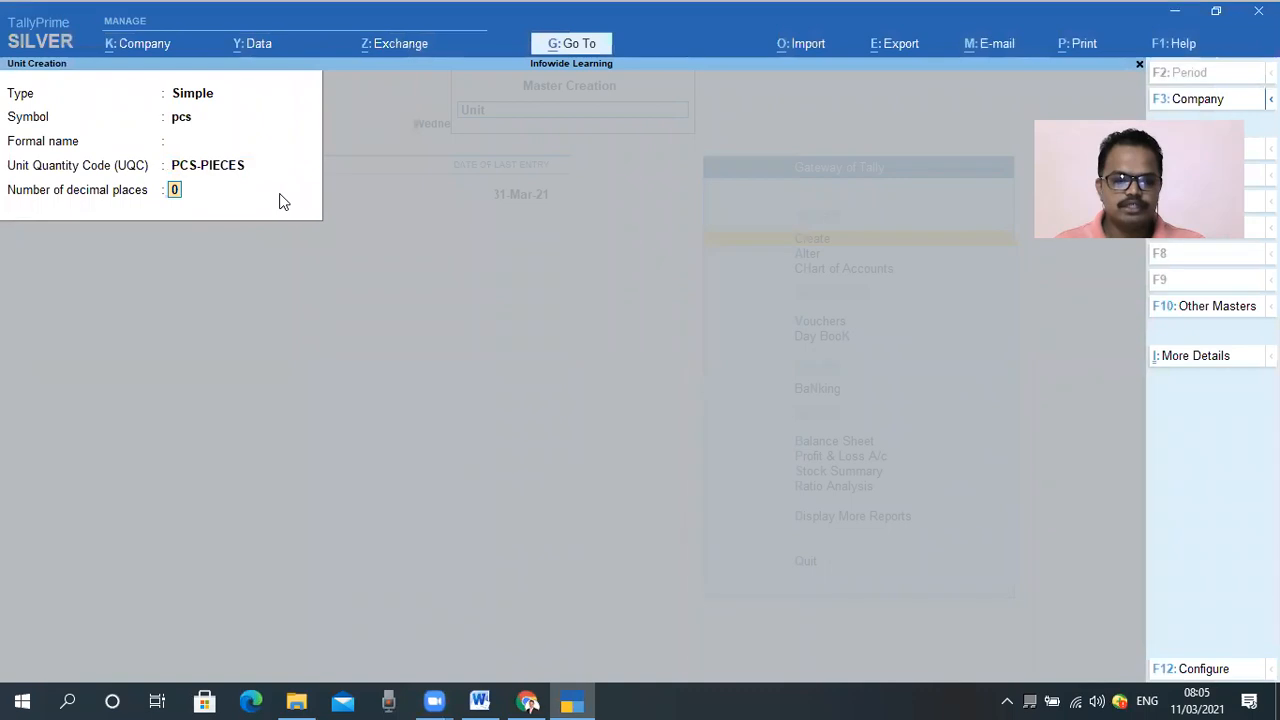
pyautogui.press('Return')
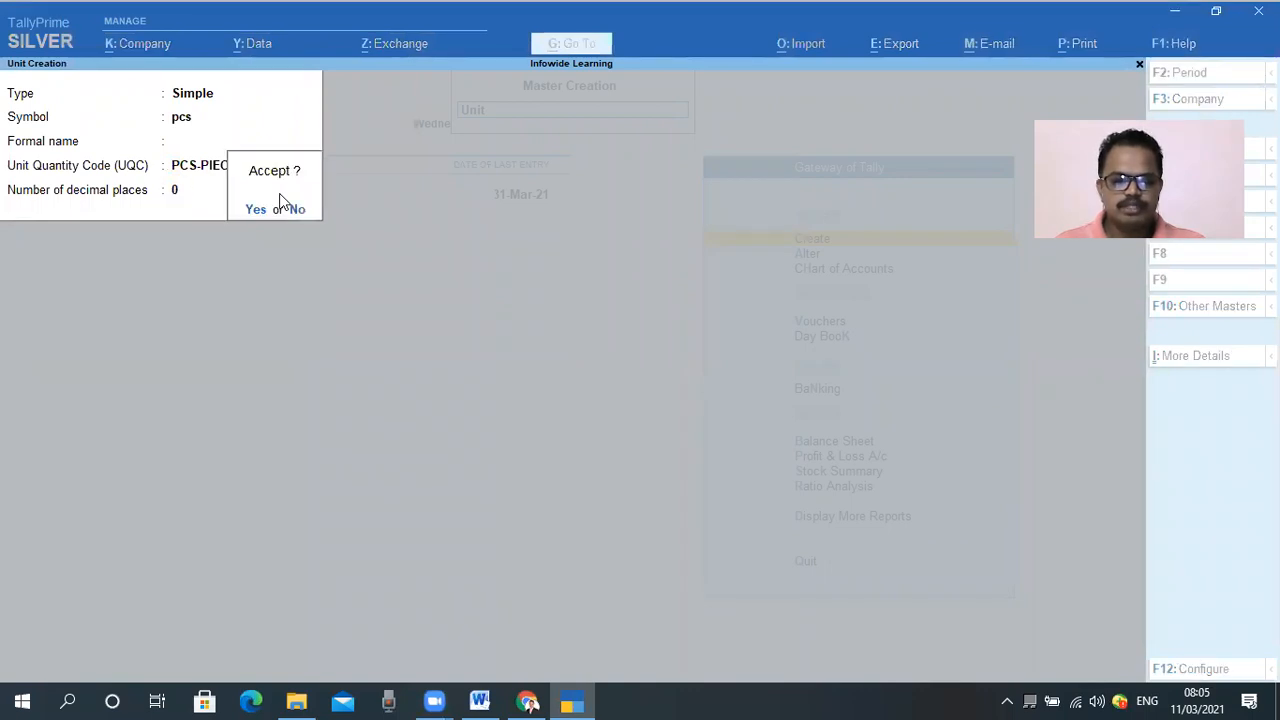
pyautogui.click(281, 203)
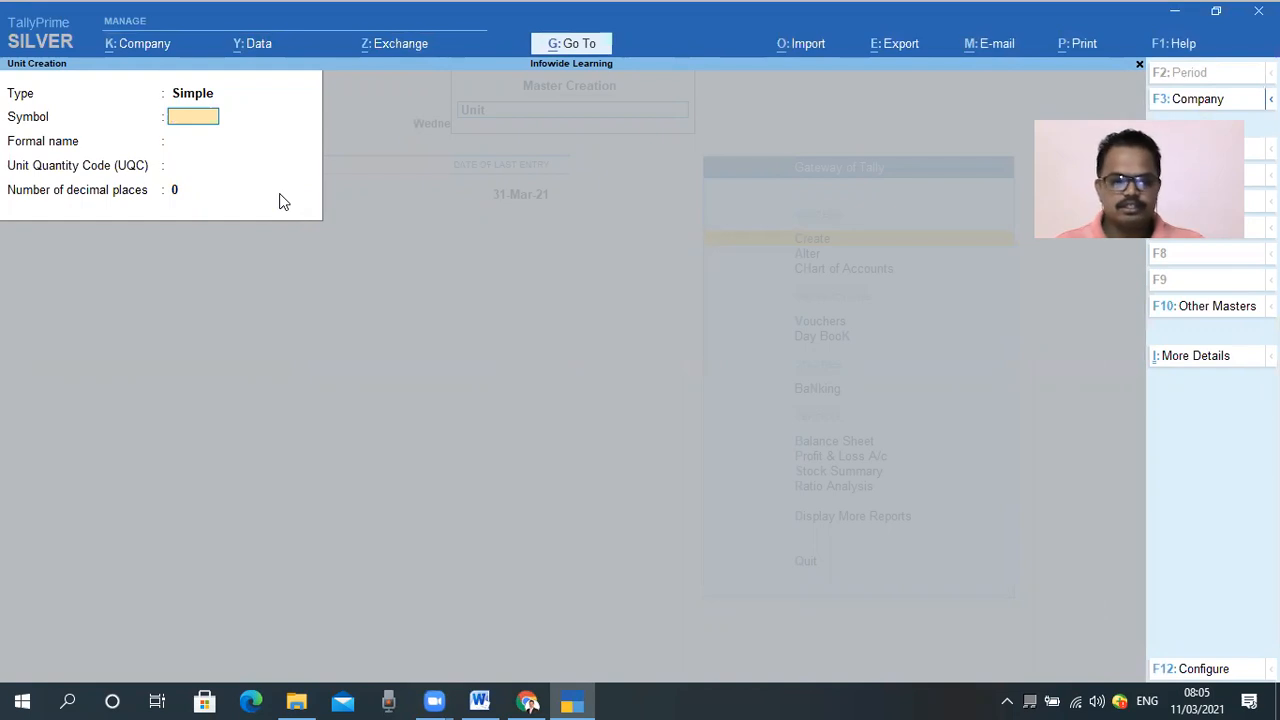
pyautogui.press('Escape')
pyautogui.click(279, 196)
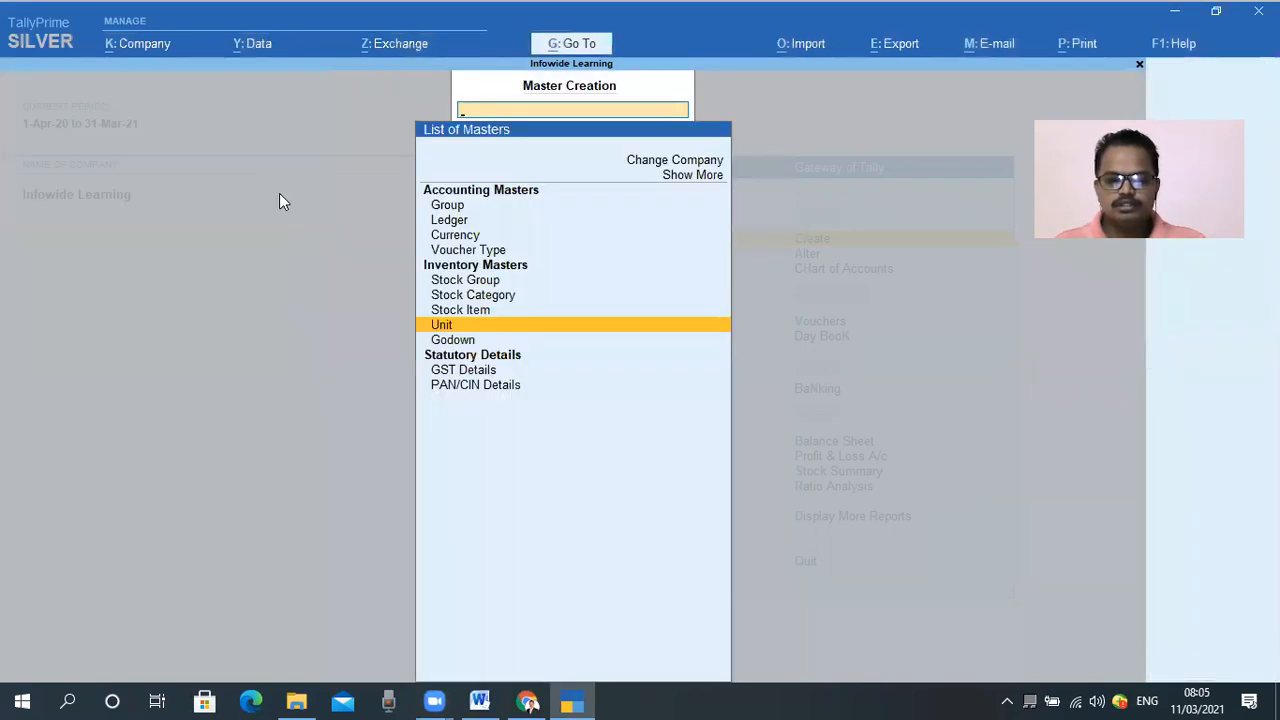
# View the list of units in the Chart of Accounts to check the new unit, and return to the Gateway of Tally.
pyautogui.press('Up')
pyautogui.press('Up')
pyautogui.press('Up')
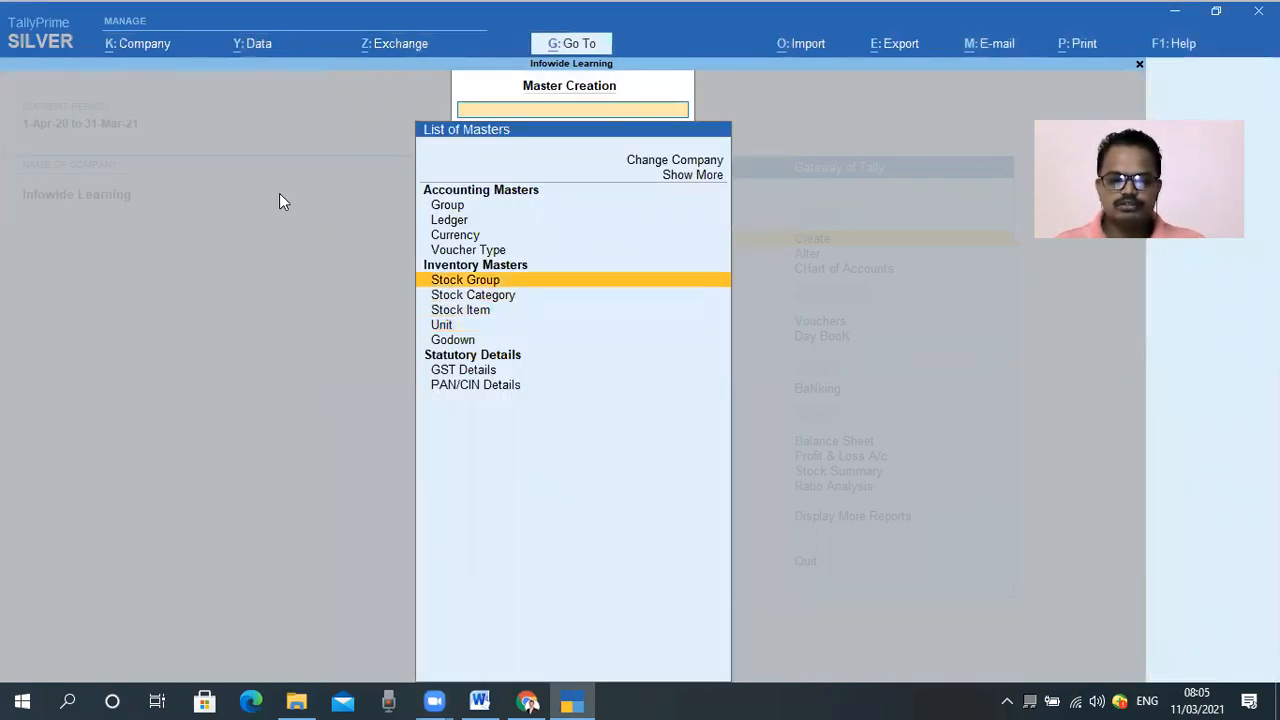
pyautogui.press('Escape')
pyautogui.press('Down')
pyautogui.press('Down')
pyautogui.press('Return')
pyautogui.press('Down')
pyautogui.press('Down')
pyautogui.press('Down')
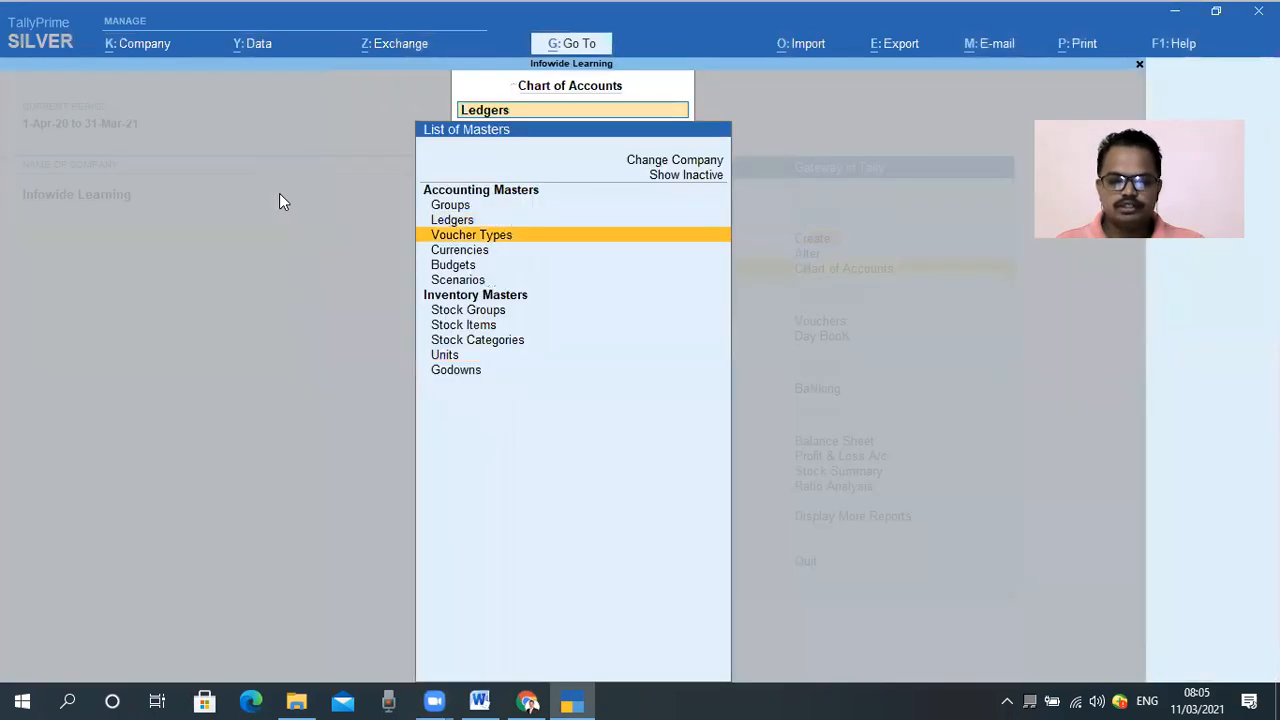
pyautogui.press('Down')
pyautogui.press('Down')
pyautogui.press('Down')
pyautogui.press('Down')
pyautogui.press('Down')
pyautogui.press('Down')
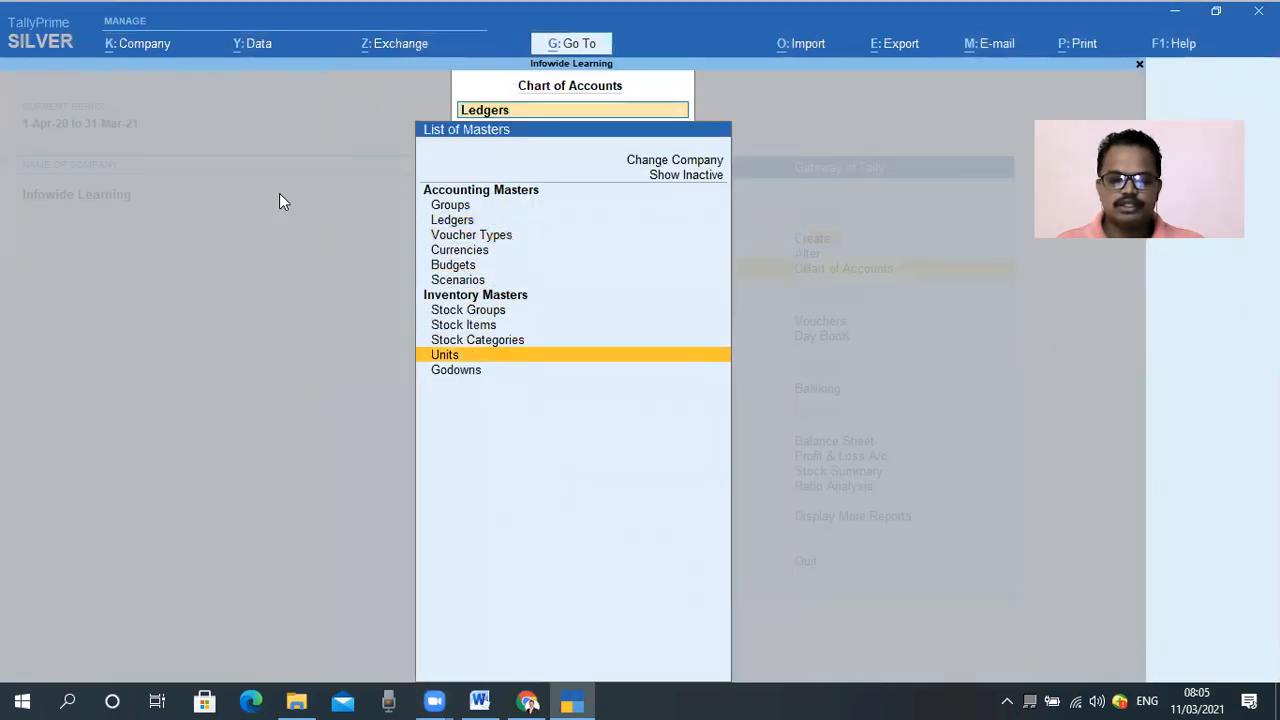
pyautogui.press('Return')
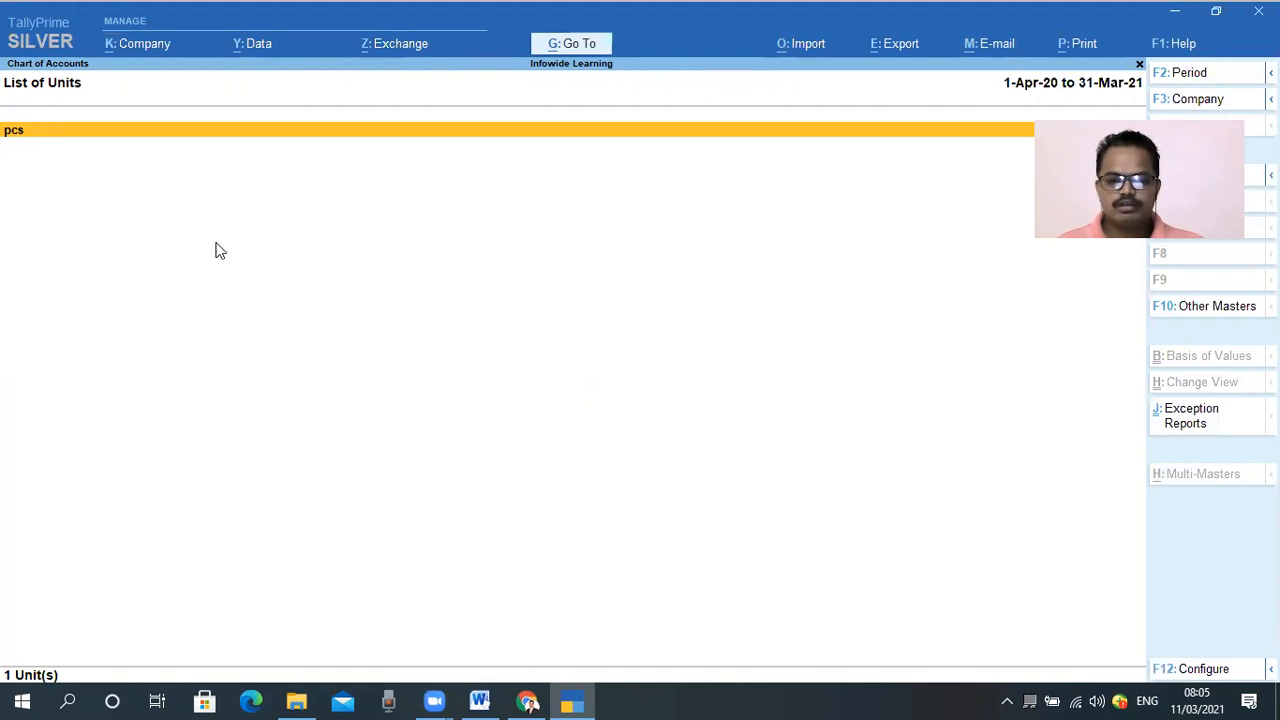
pyautogui.press('Escape')
pyautogui.press('Escape')
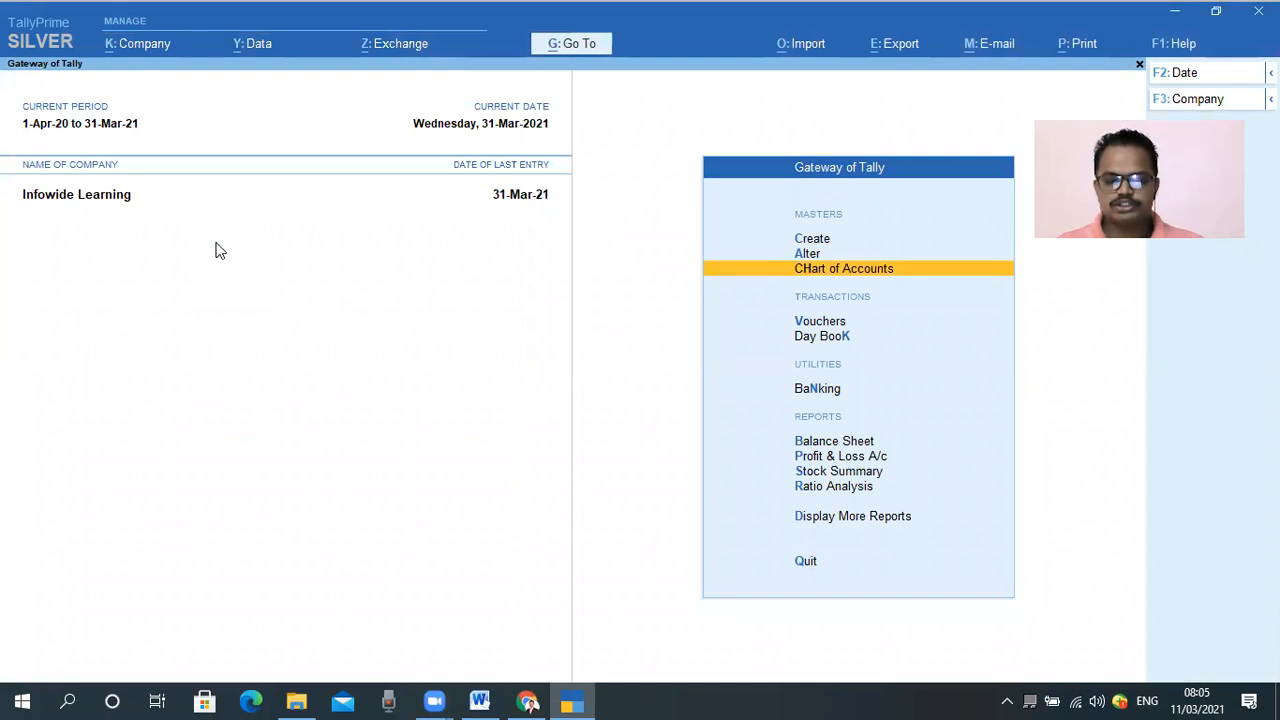
# Start creating a stock item named Laptop without an alias.
pyautogui.press('Up')
pyautogui.press('Up')
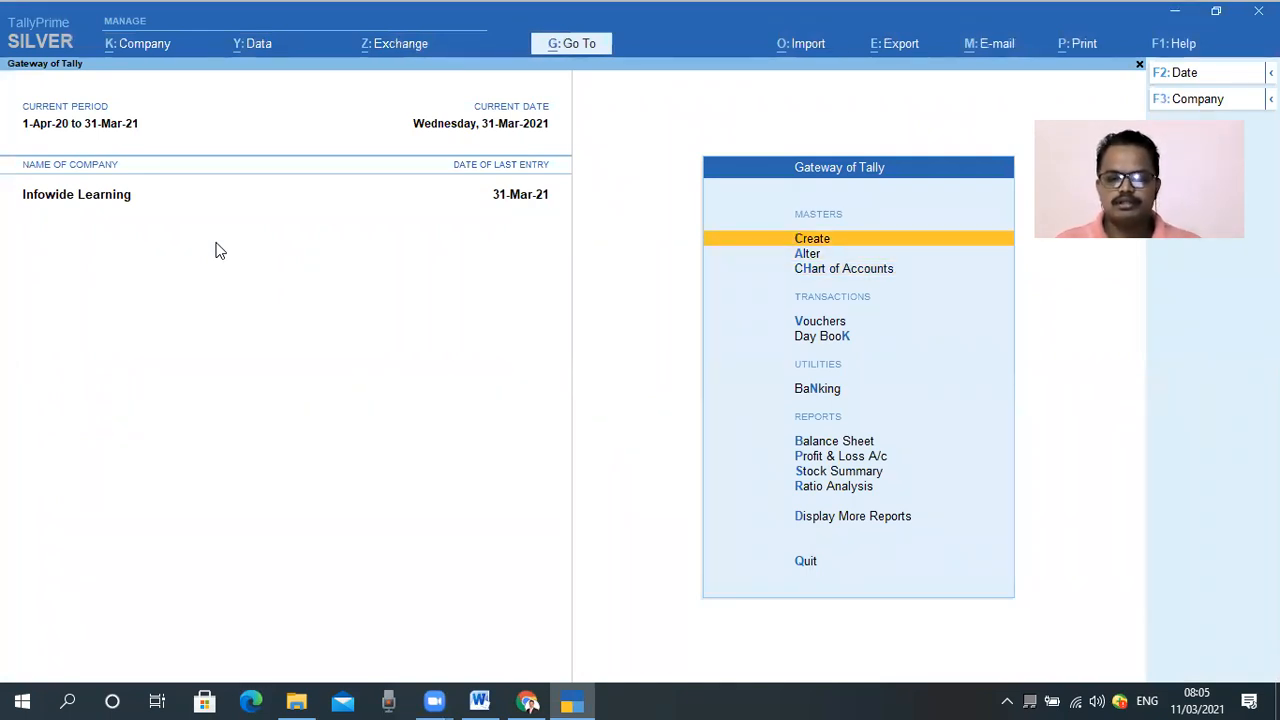
pyautogui.press('Up')
pyautogui.press('Down')
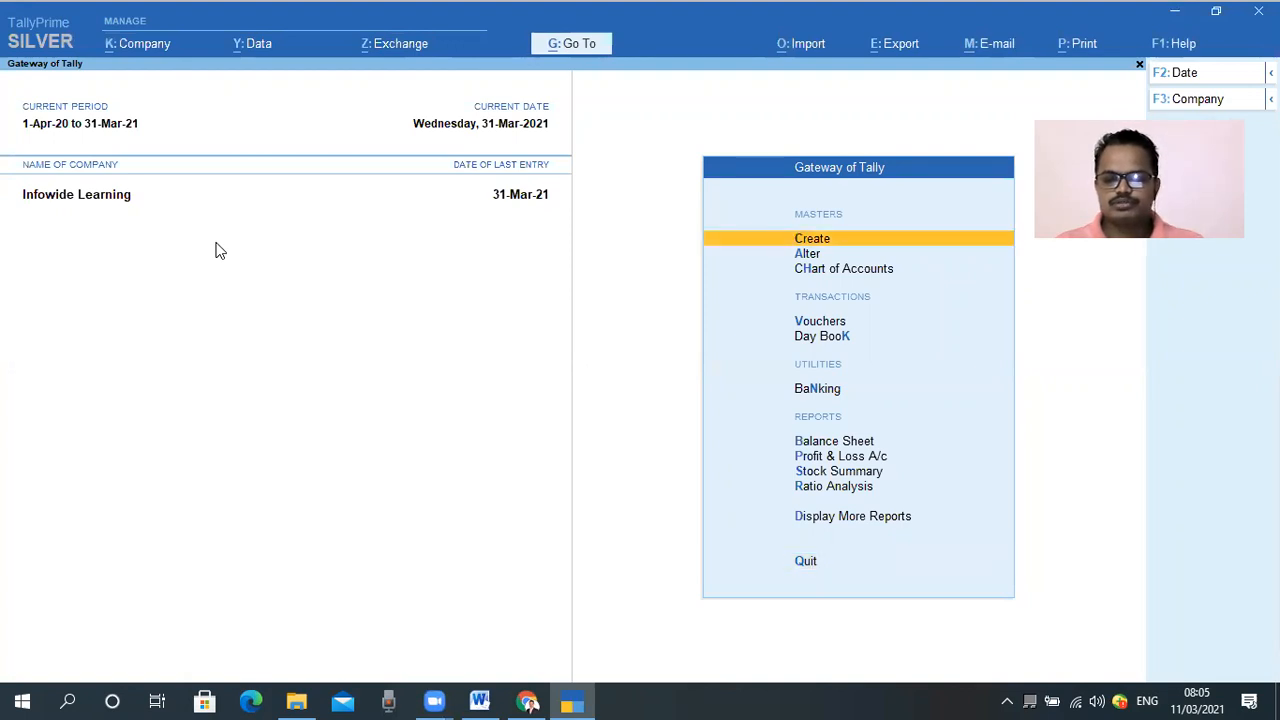
pyautogui.press('Return')
pyautogui.press('Down')
pyautogui.press('Down')
pyautogui.press('Down')
pyautogui.press('Down')
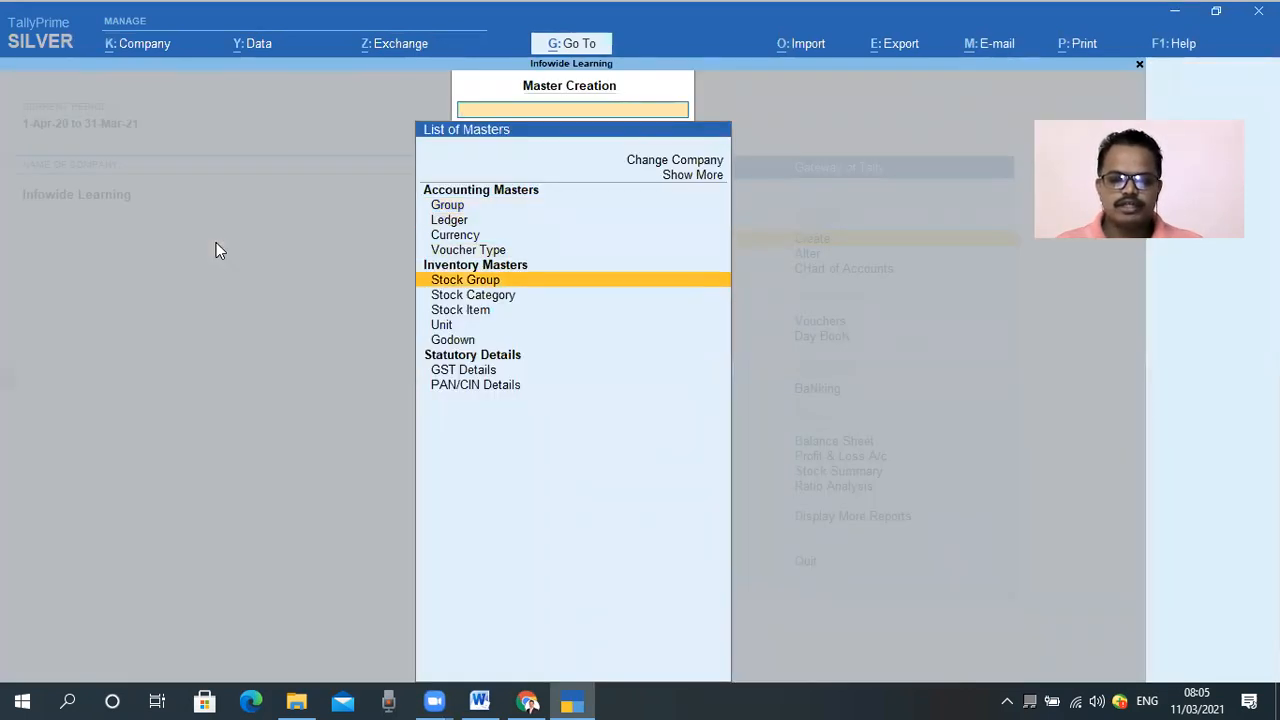
pyautogui.press('Down')
pyautogui.press('Down')
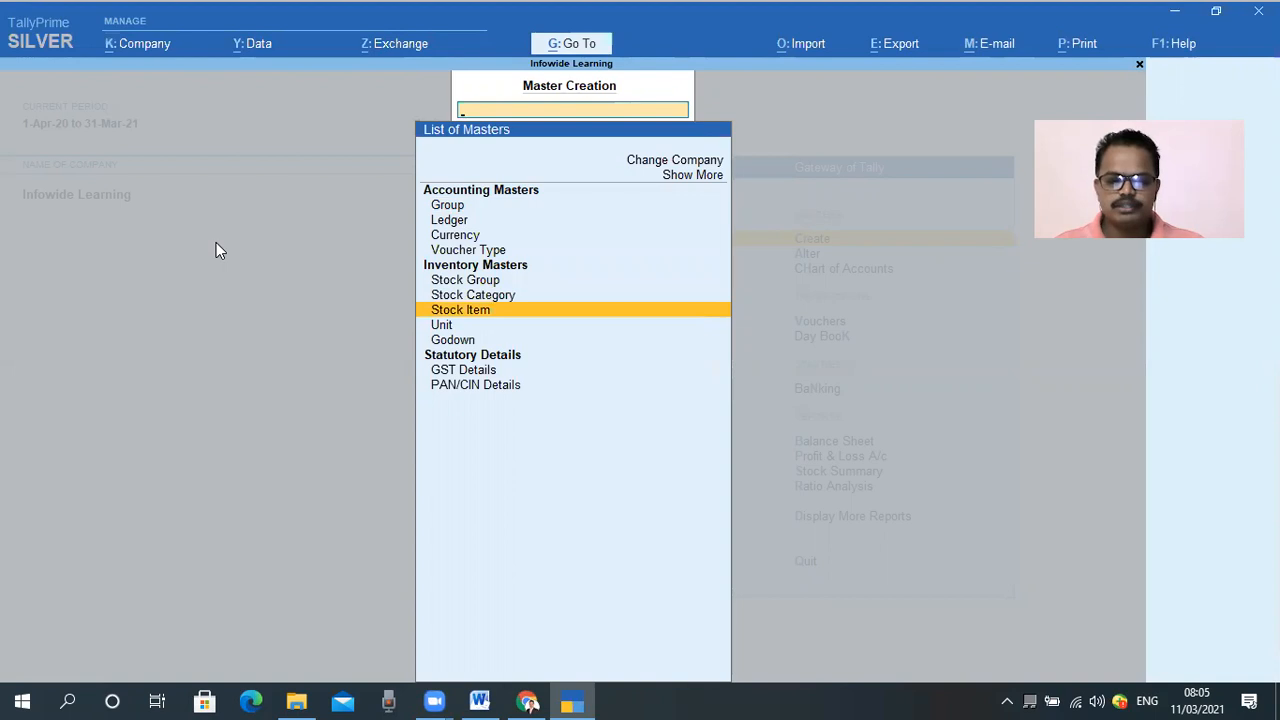
pyautogui.press('Return')
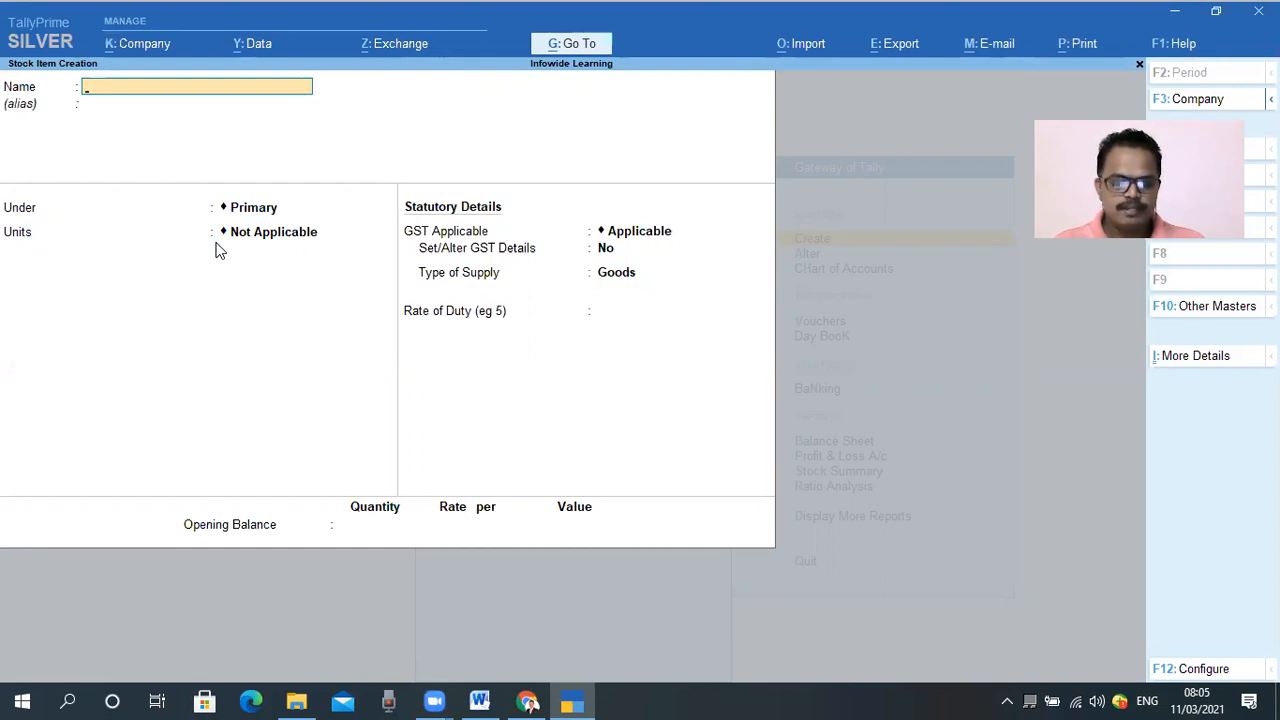
pyautogui.write('Laptop')
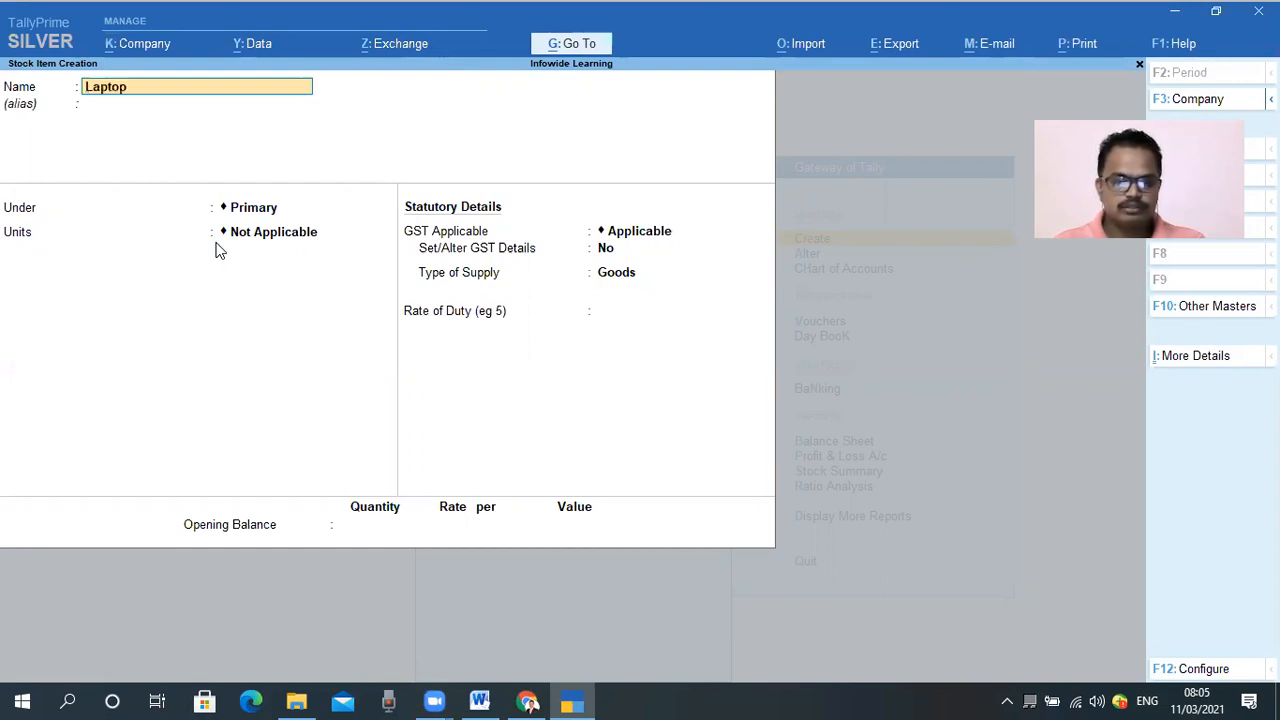
pyautogui.press('Return')
pyautogui.press('Return')
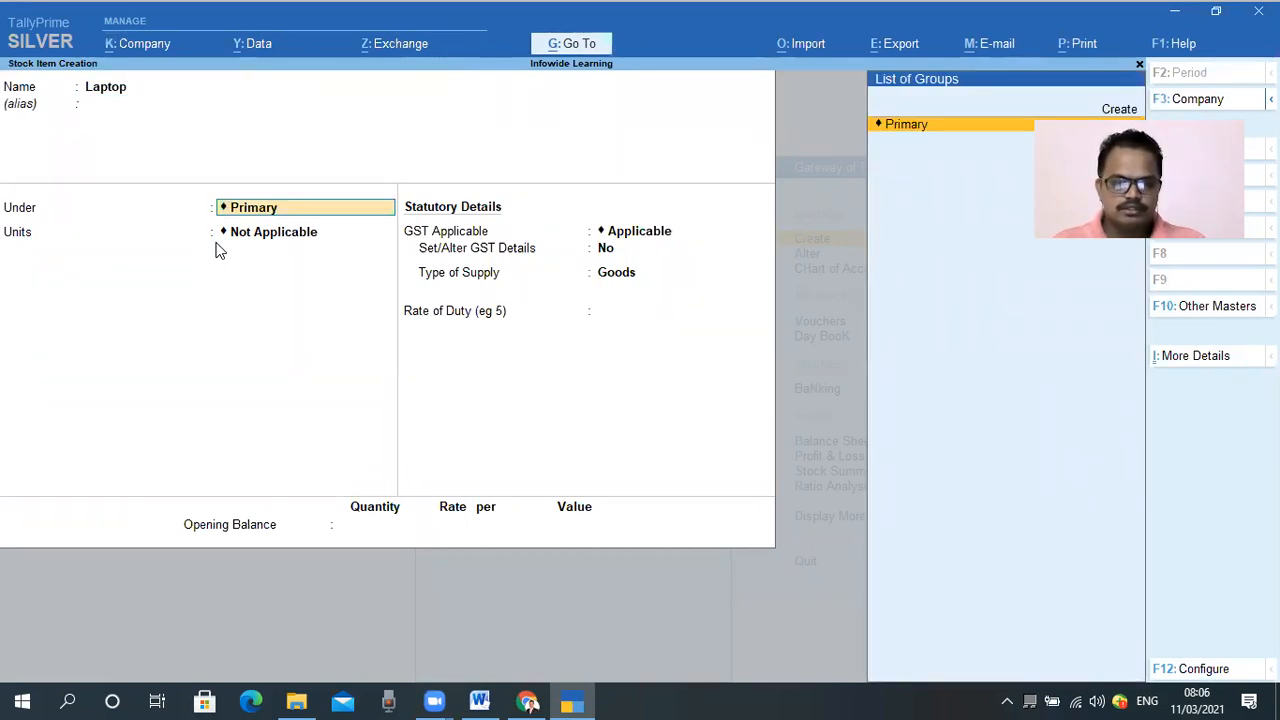
# Place the Laptop stock item under the Primary group and set its units to pcs.
pyautogui.press('Return')
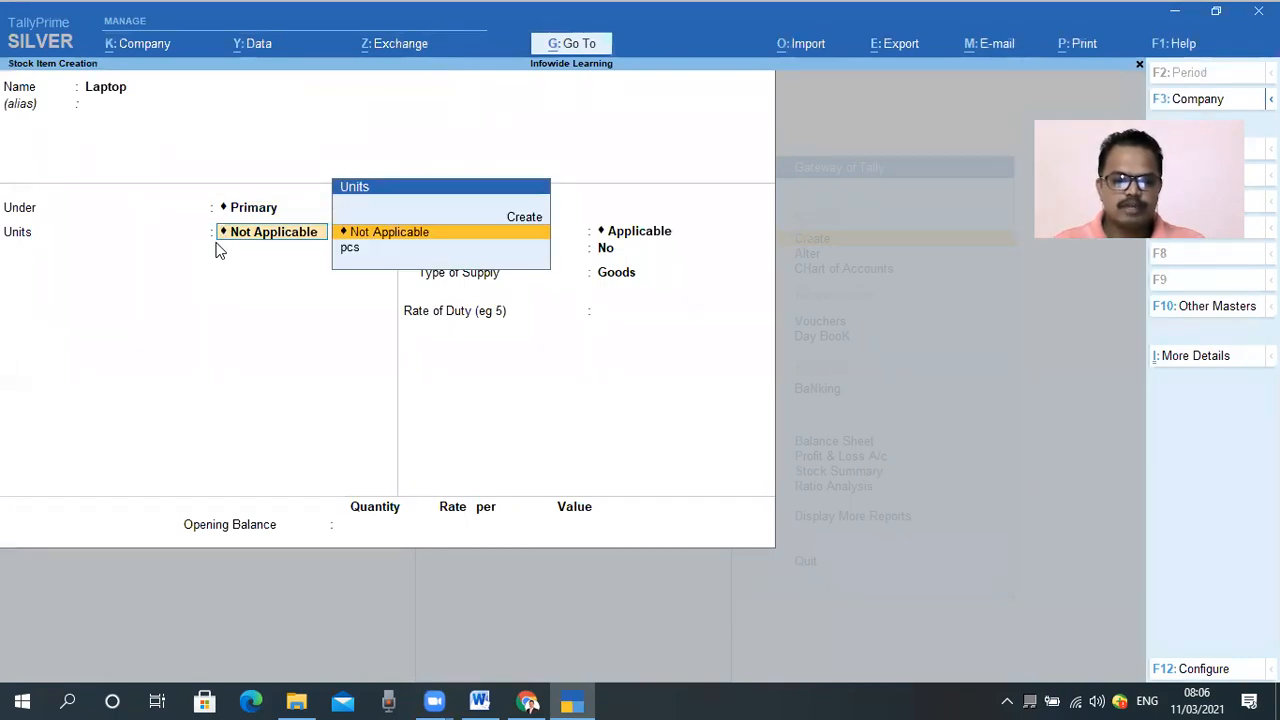
pyautogui.press('Down')
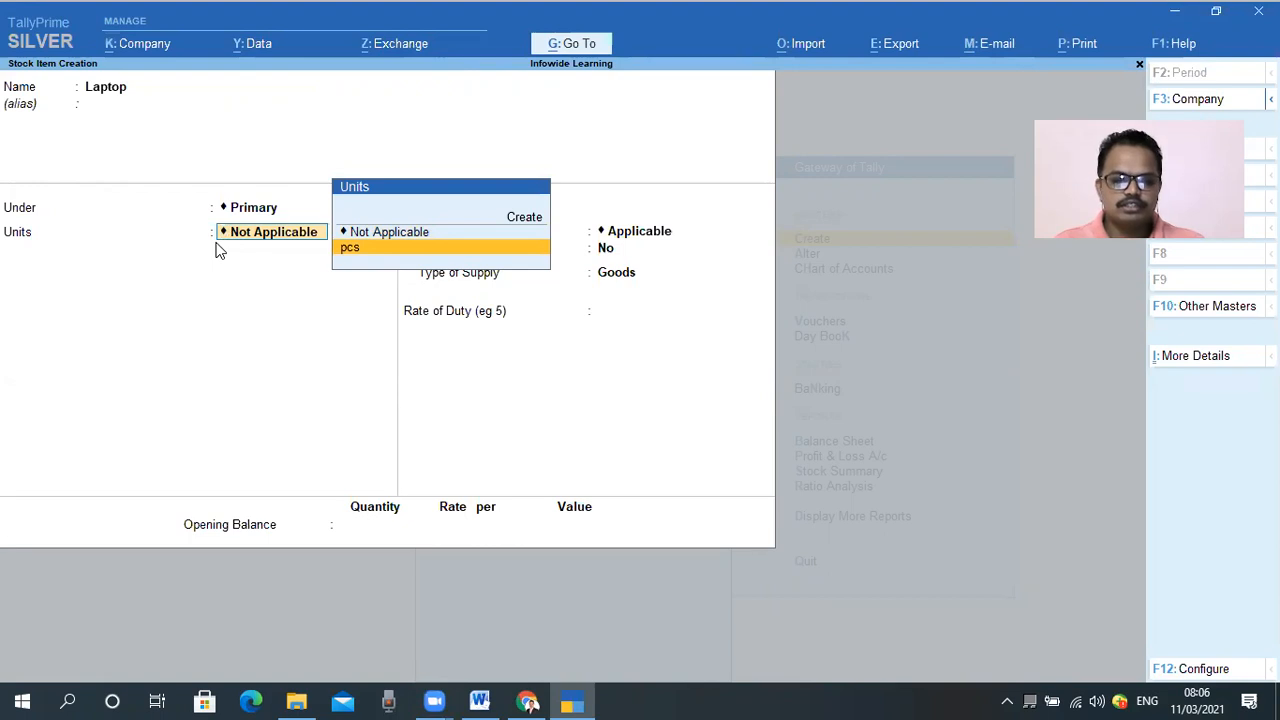
pyautogui.press('Return')
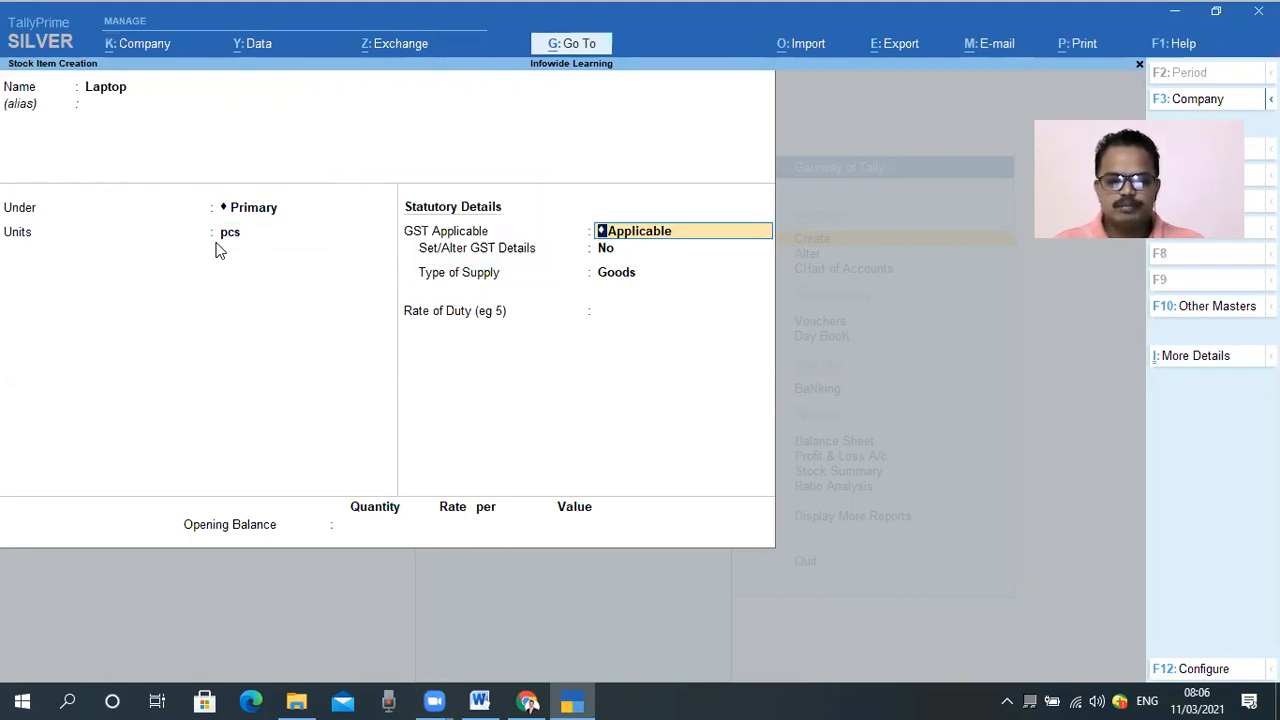
# Keep GST applicable for the item, enable its GST details, and enter the description Laptop and HSN/SAC 9974.
pyautogui.press('Return')
pyautogui.write('y')
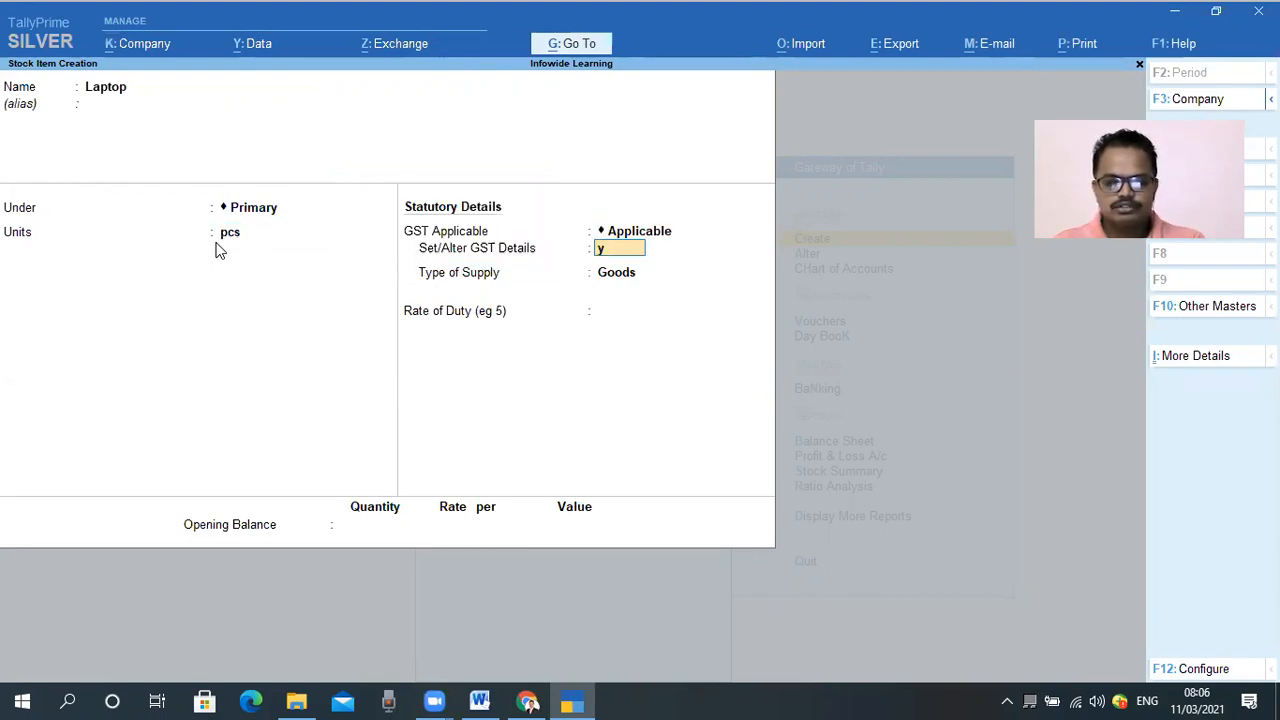
pyautogui.press('Return')
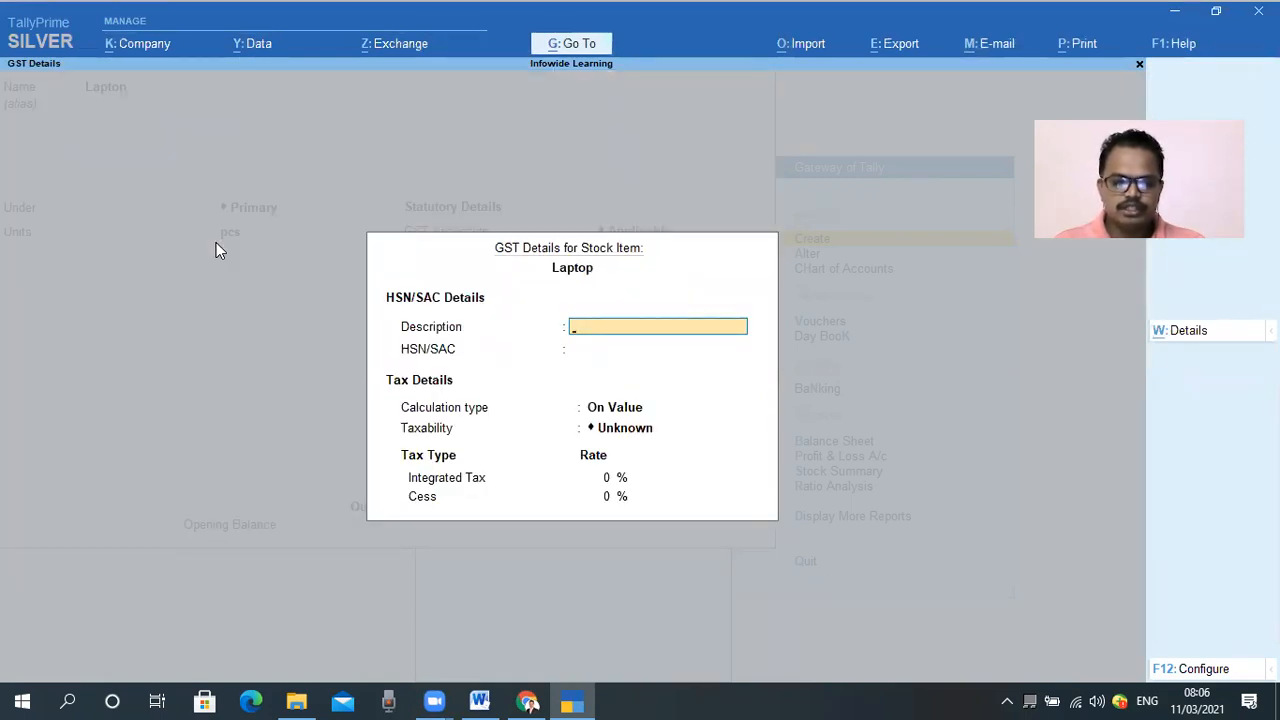
pyautogui.write('Laptop')
pyautogui.press('Return')
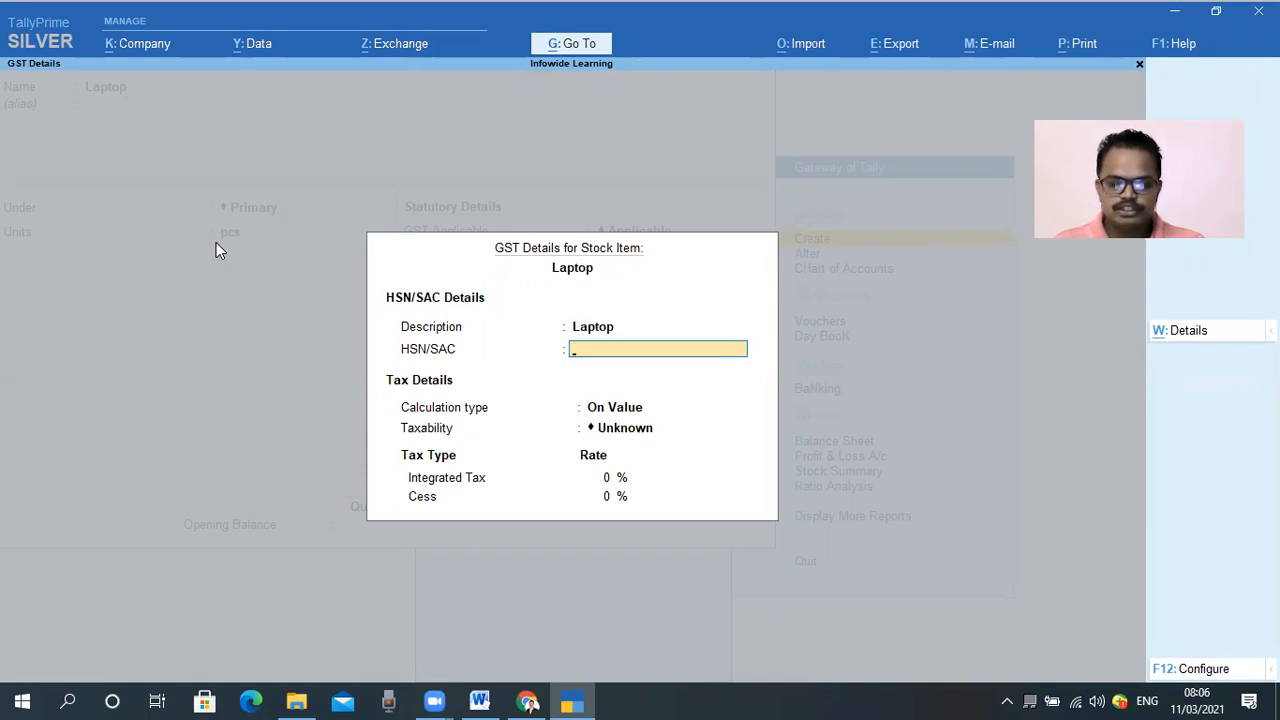
pyautogui.write('9974')
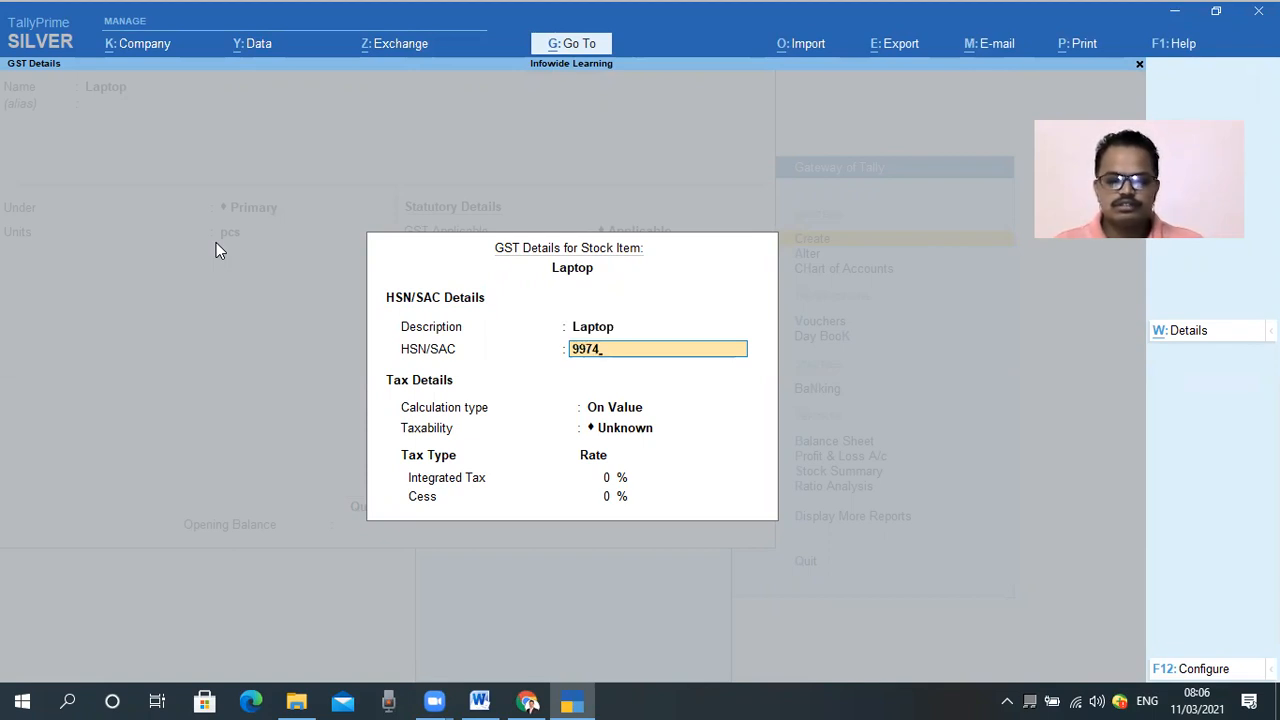
pyautogui.press('Return')
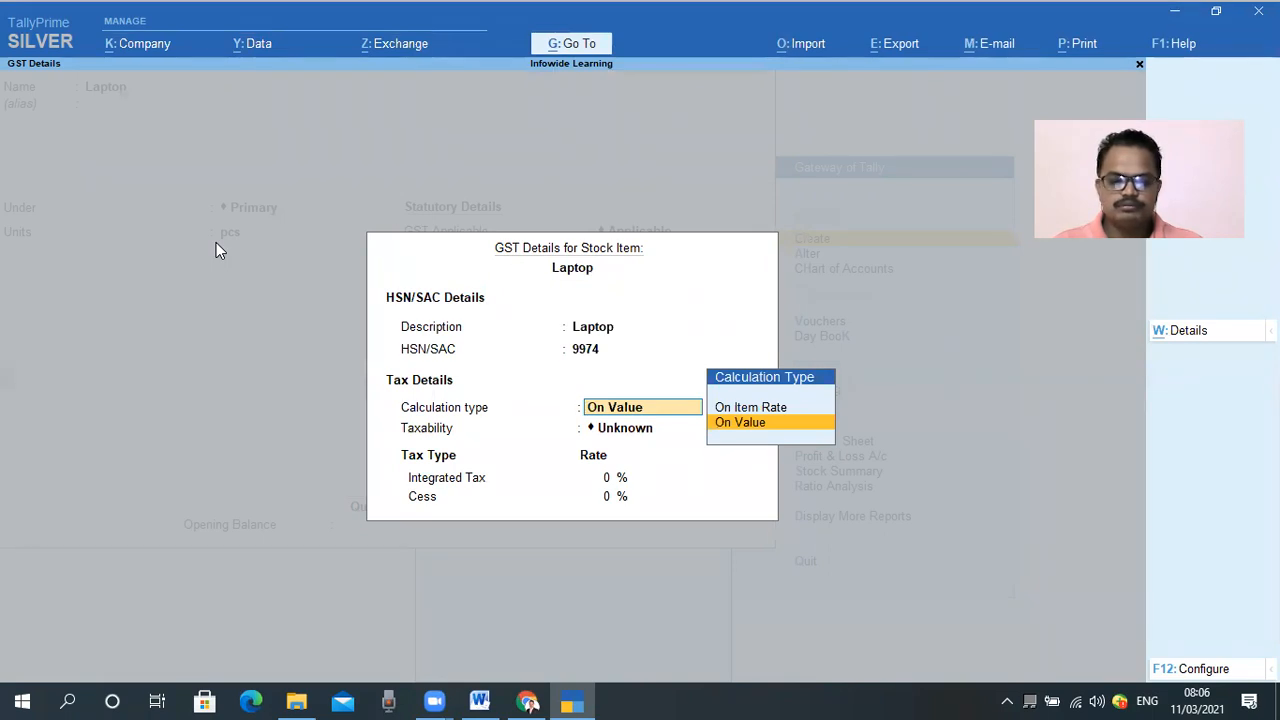
# Keep the tax calculation type On Value and set the item's taxability to Taxable.
pyautogui.press('Return')
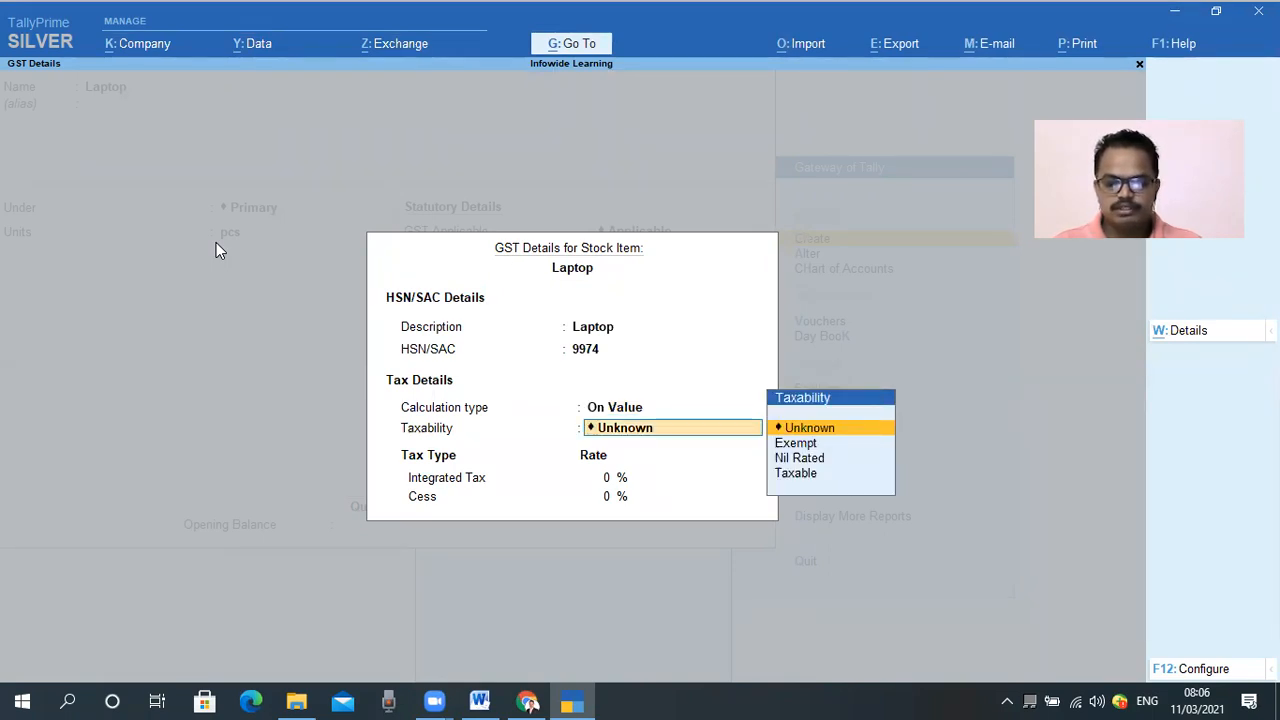
pyautogui.press('Down')
pyautogui.press('Down')
pyautogui.press('Down')
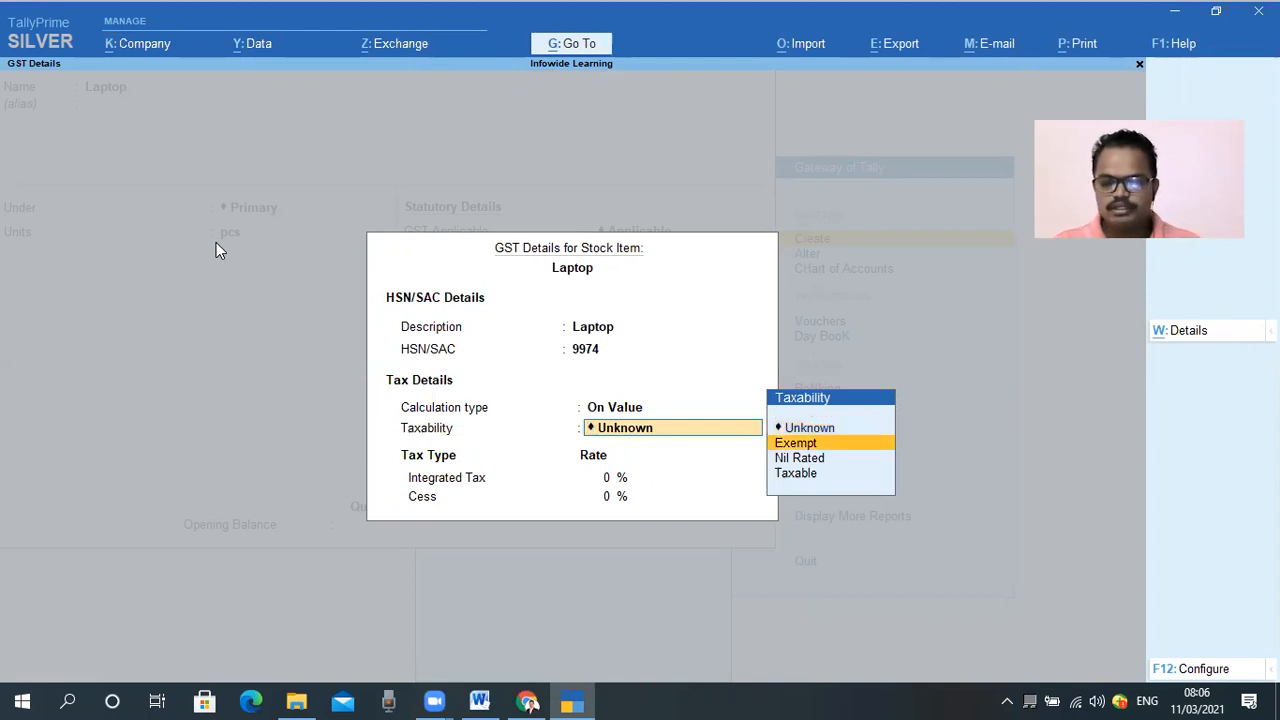
pyautogui.press('Return')
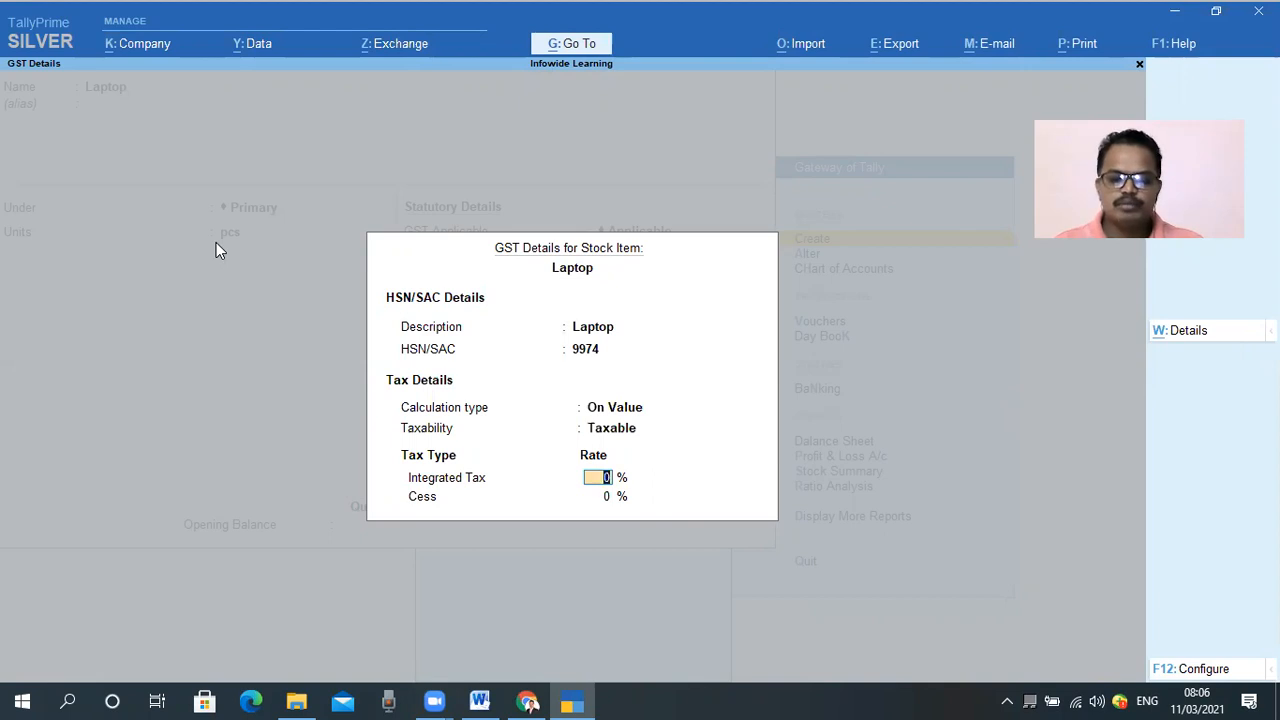
# Set the Laptop item's integrated tax rate to 12%, keep cess at 0%, and keep Goods as the type of supply.
pyautogui.write('12')
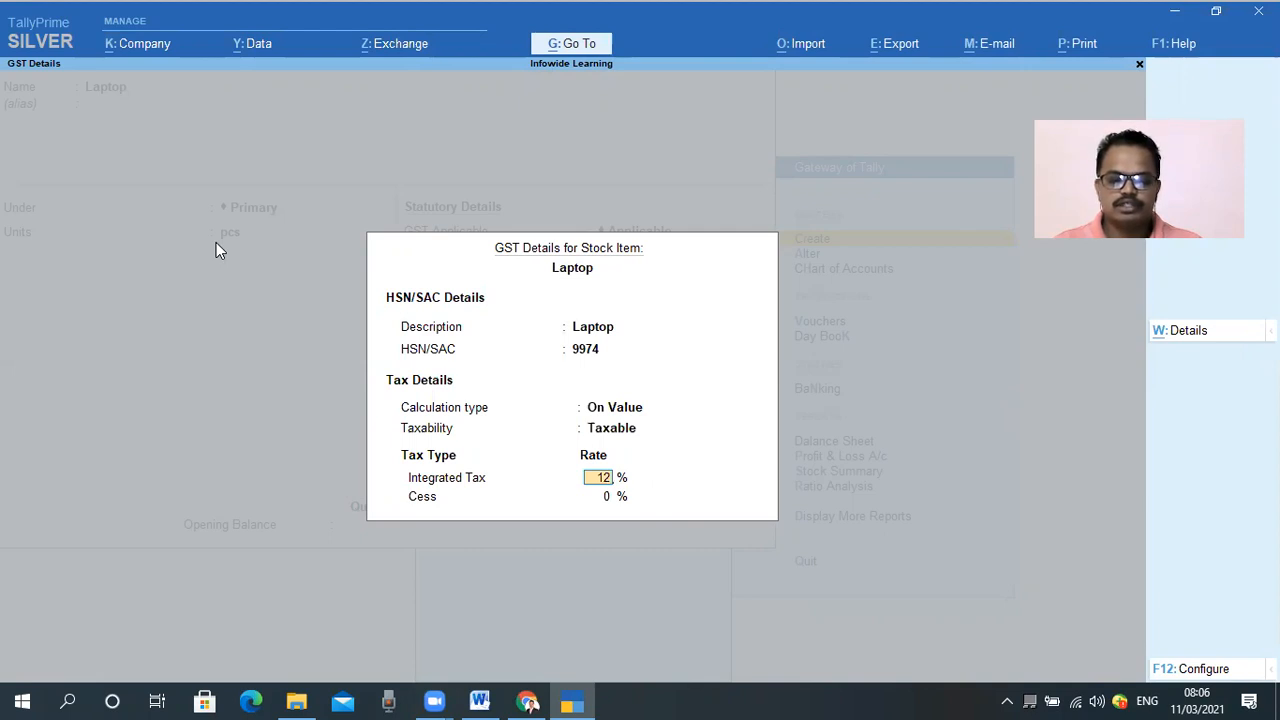
pyautogui.press('Return')
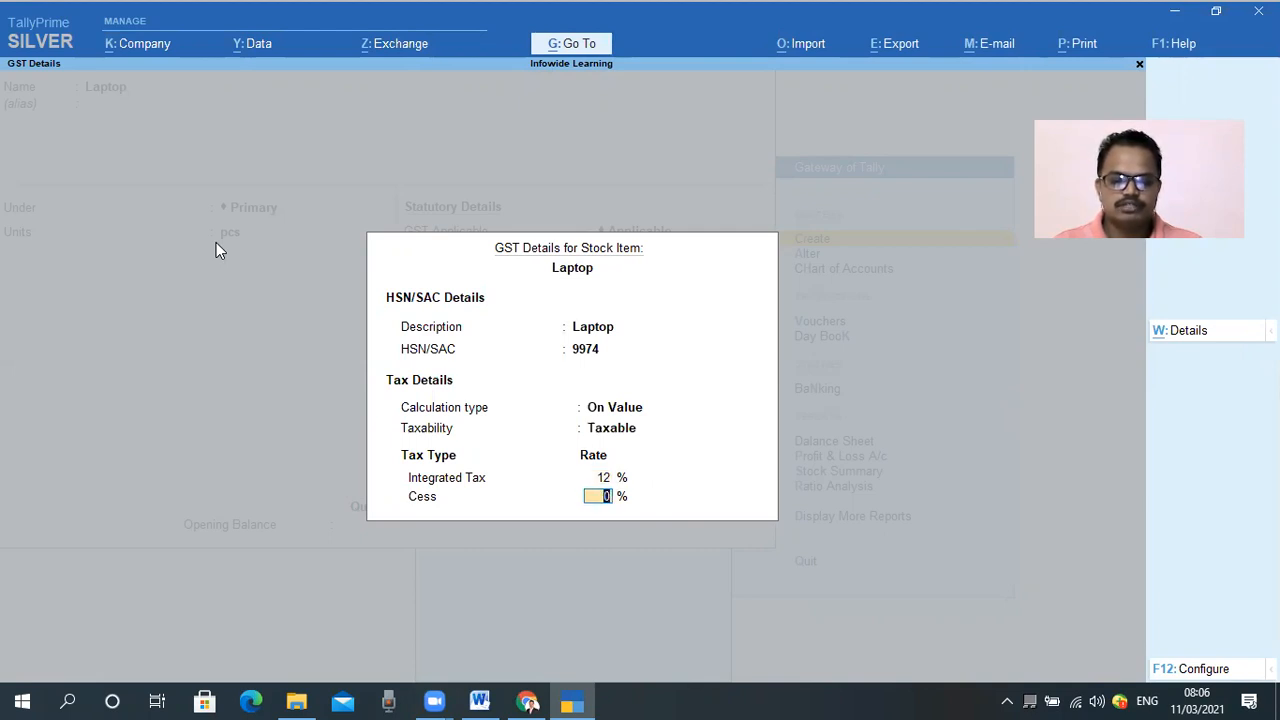
pyautogui.press('Return')
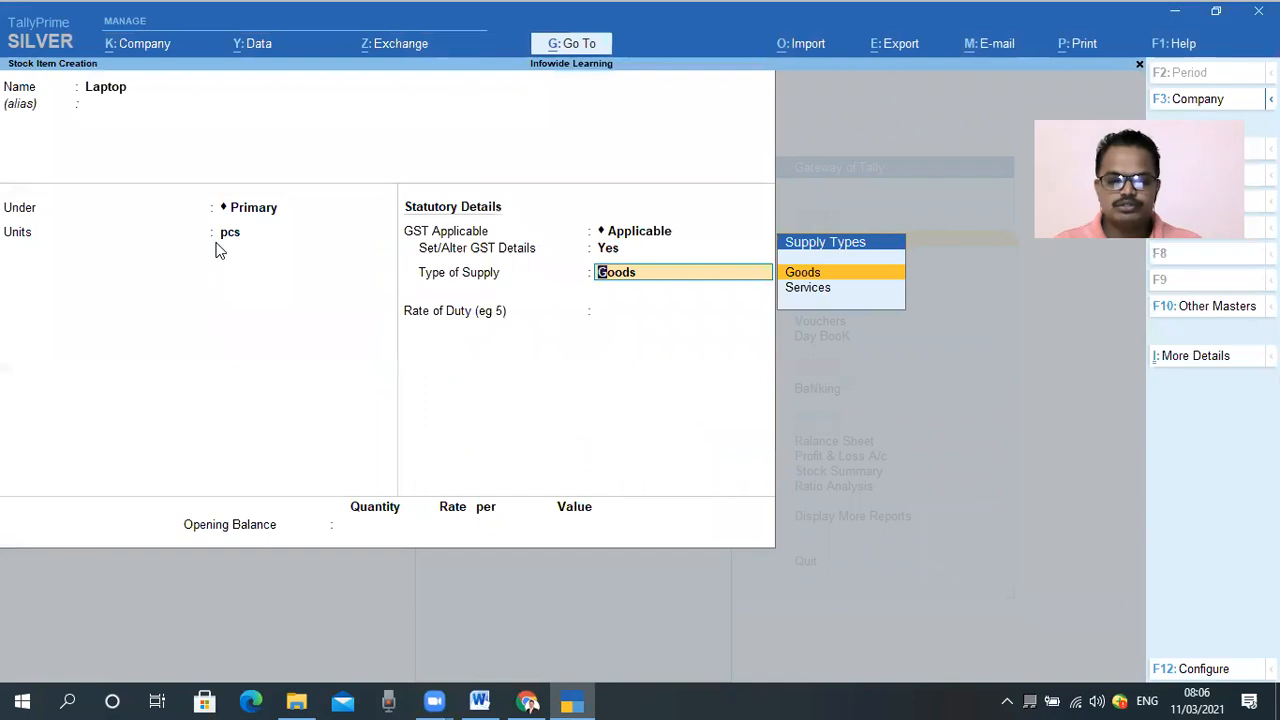
pyautogui.press('Down')
pyautogui.press('Up')
pyautogui.press('Return')
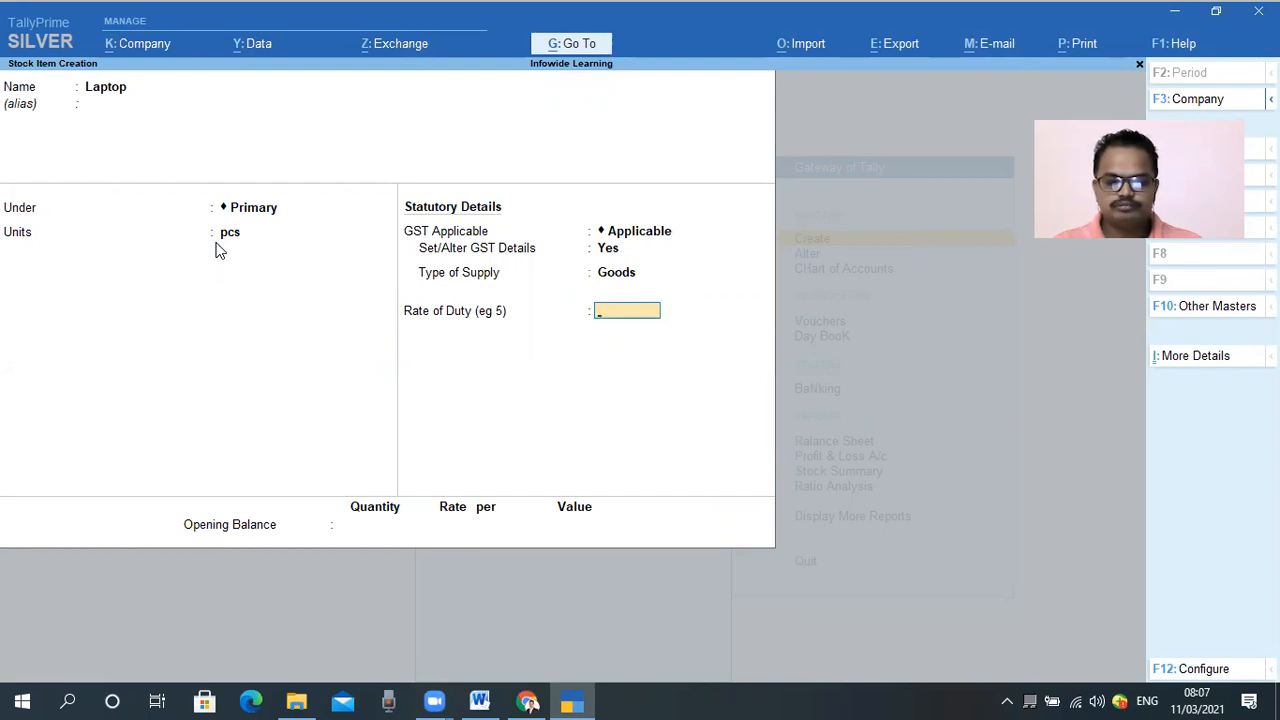
# Leave the rate of duty and opening balance unfilled, save the Laptop stock item, and return to the Gateway of Tally.
pyautogui.press('Return')
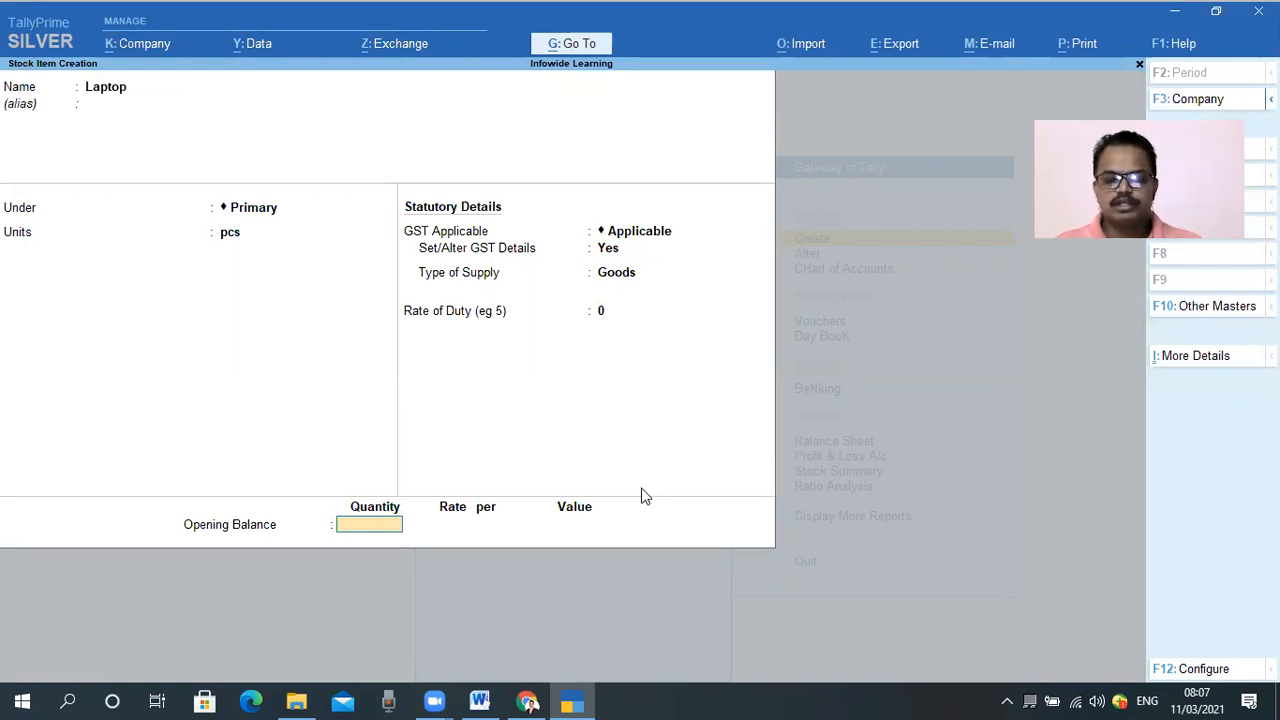
pyautogui.press('Return')
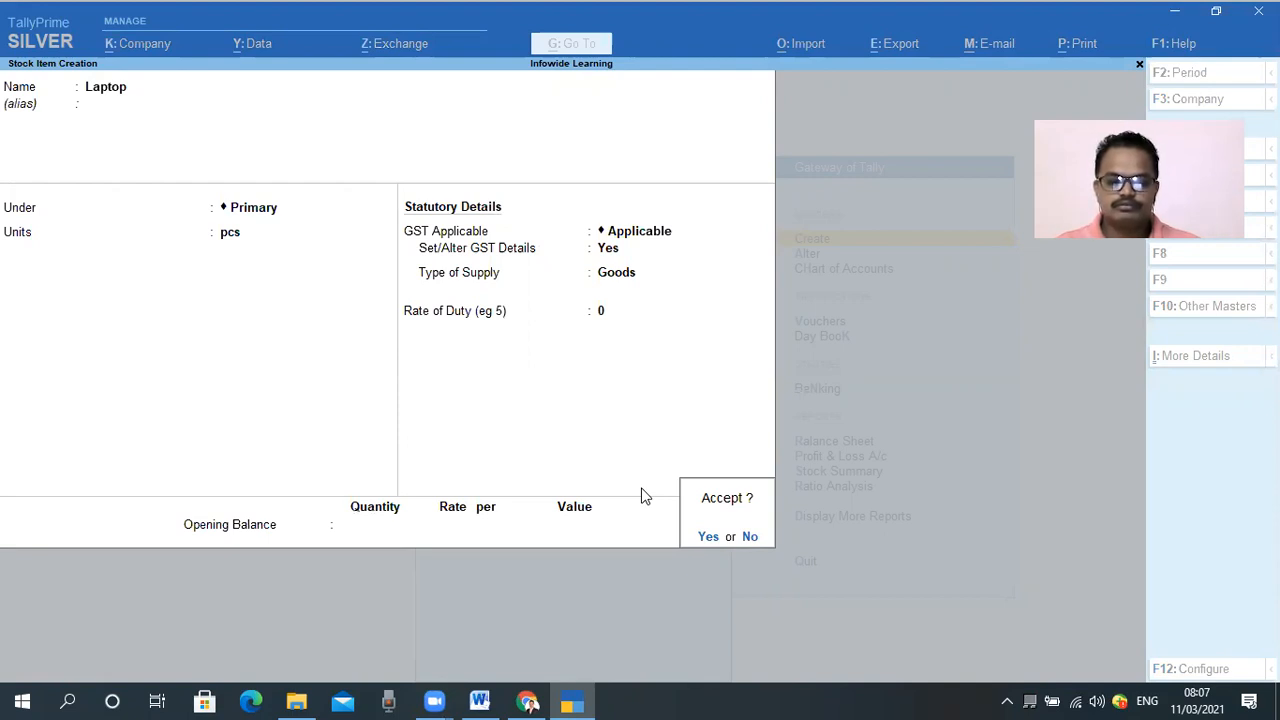
pyautogui.press('y')
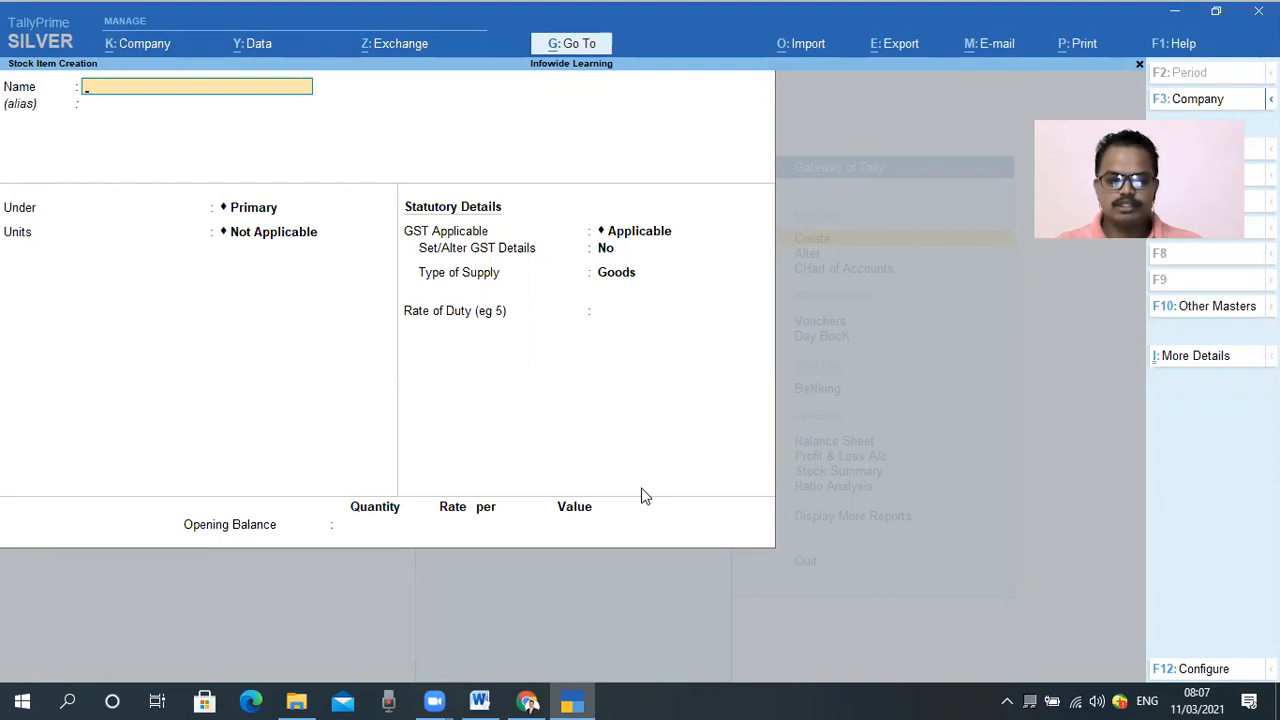
pyautogui.press('Escape')
pyautogui.press('Escape')
pyautogui.press('Escape')
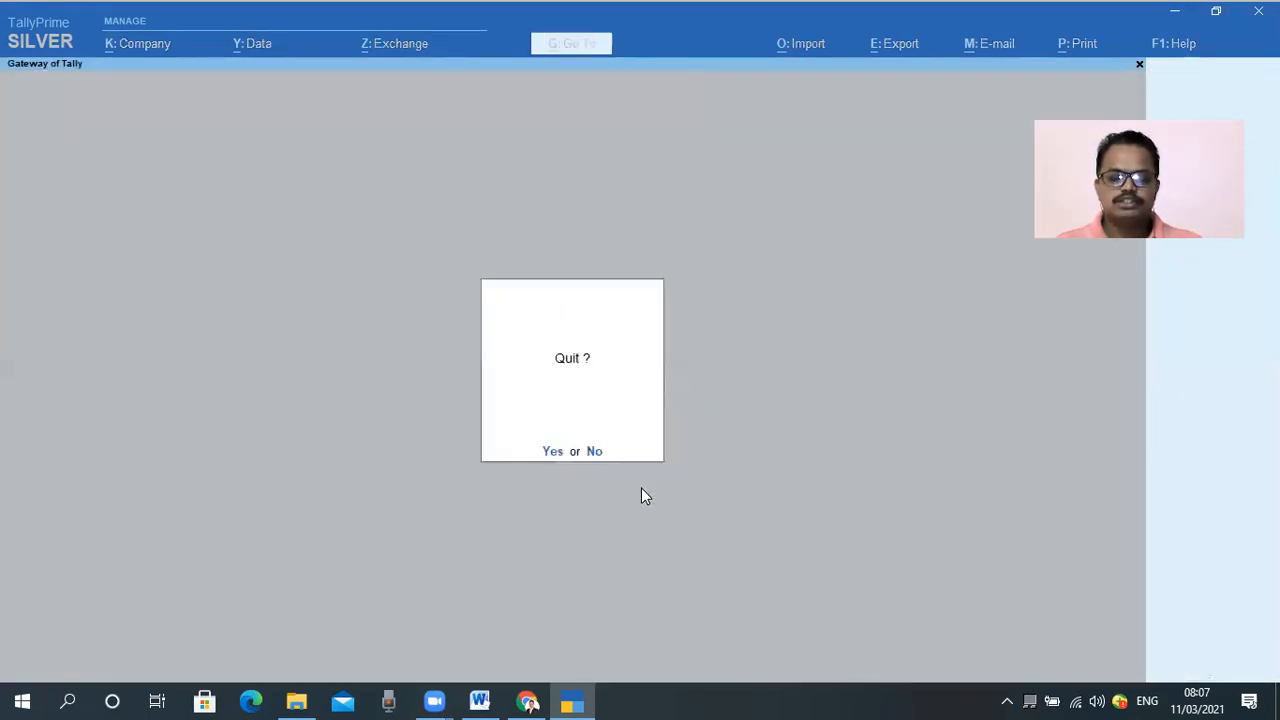
pyautogui.press('Escape')
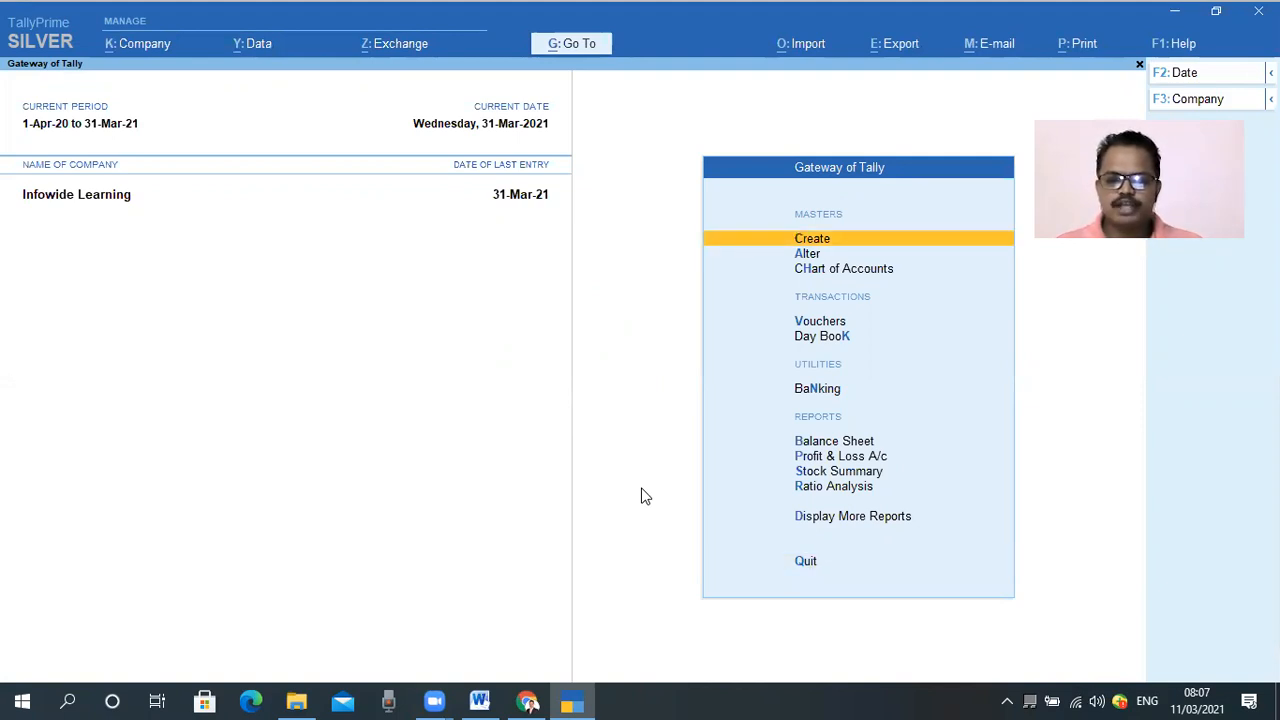
# Start a new ledger named Creditors -1 without an alias and place it under the Sundry Creditors group.
pyautogui.press('Return')
pyautogui.press('Down')
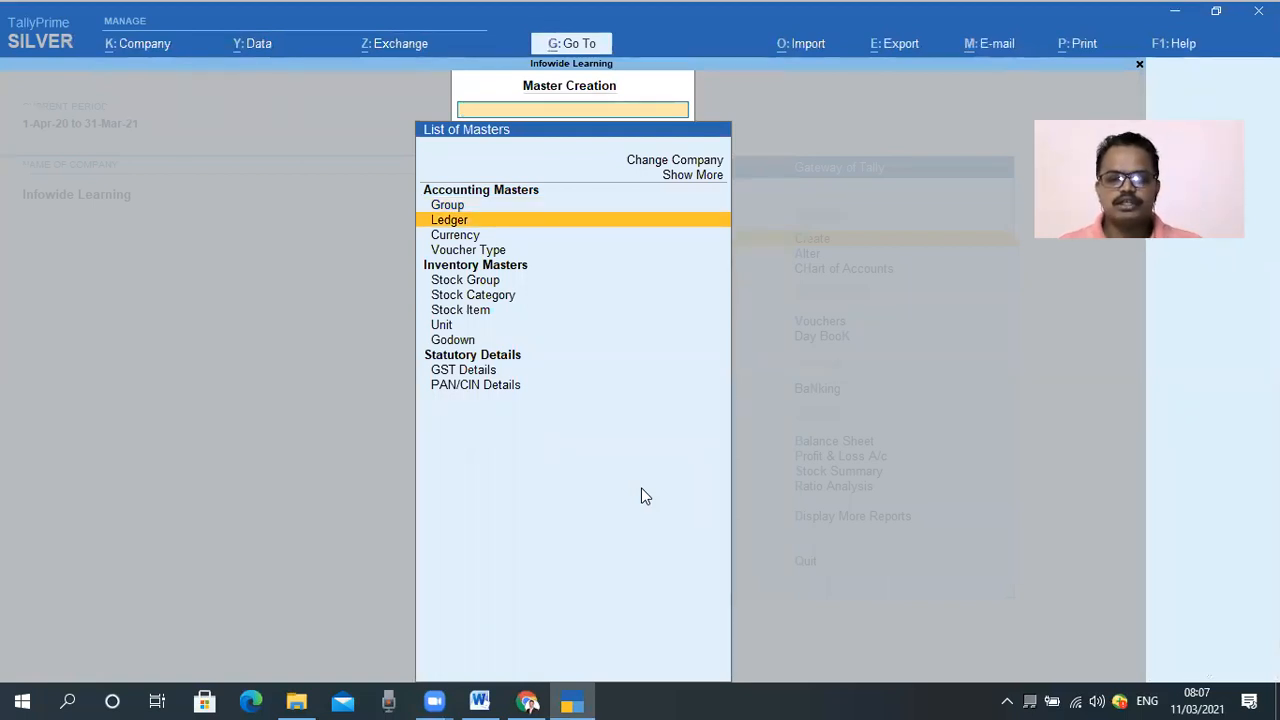
pyautogui.press('Return')
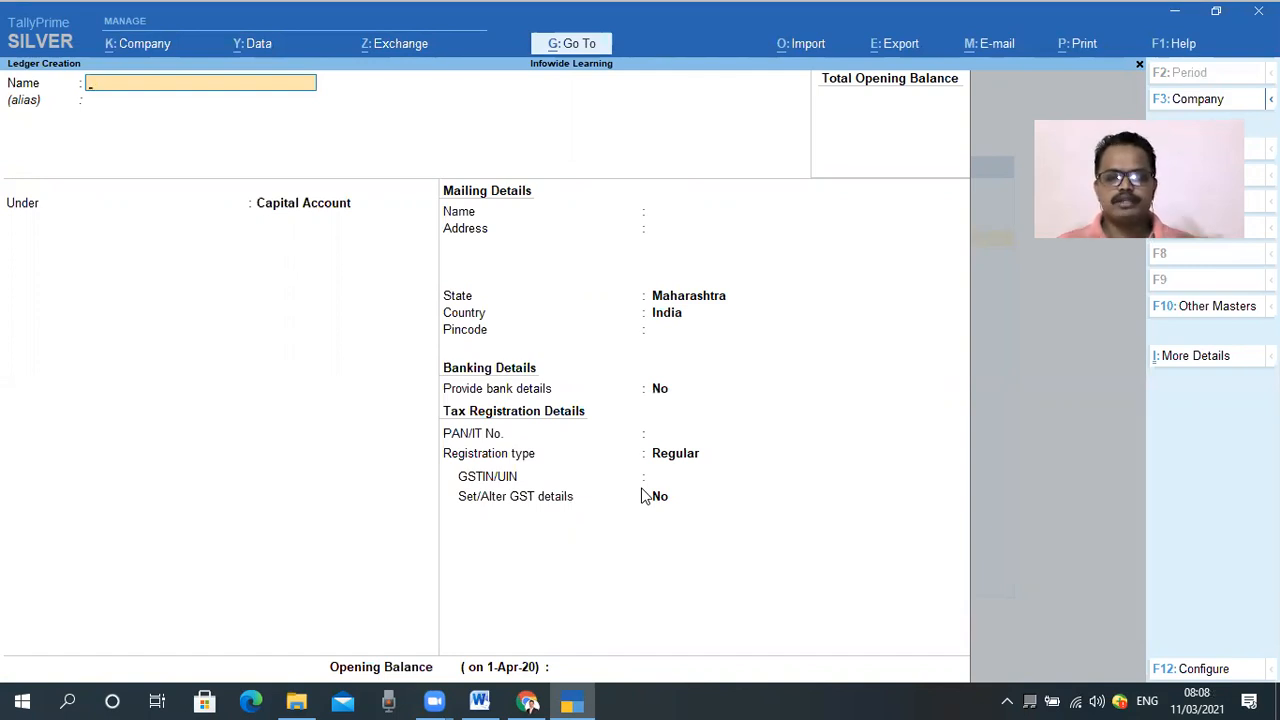
pyautogui.write('Cre')
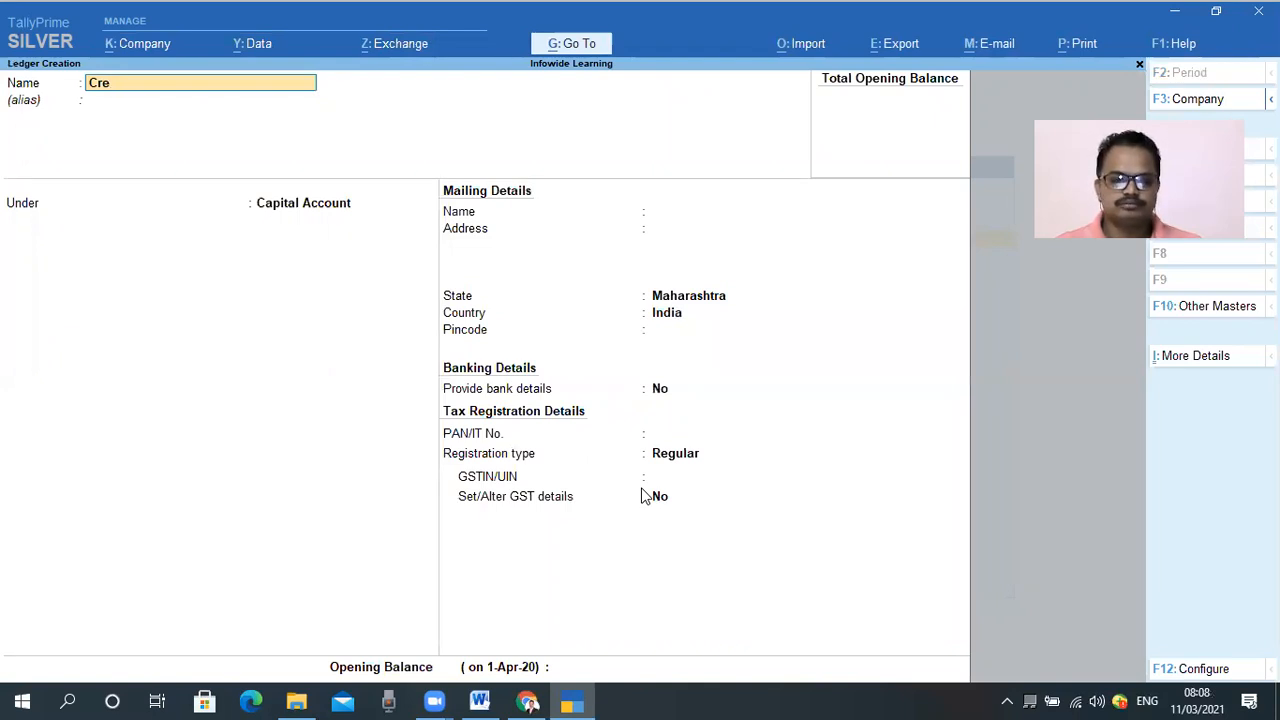
pyautogui.write('ditors -1')
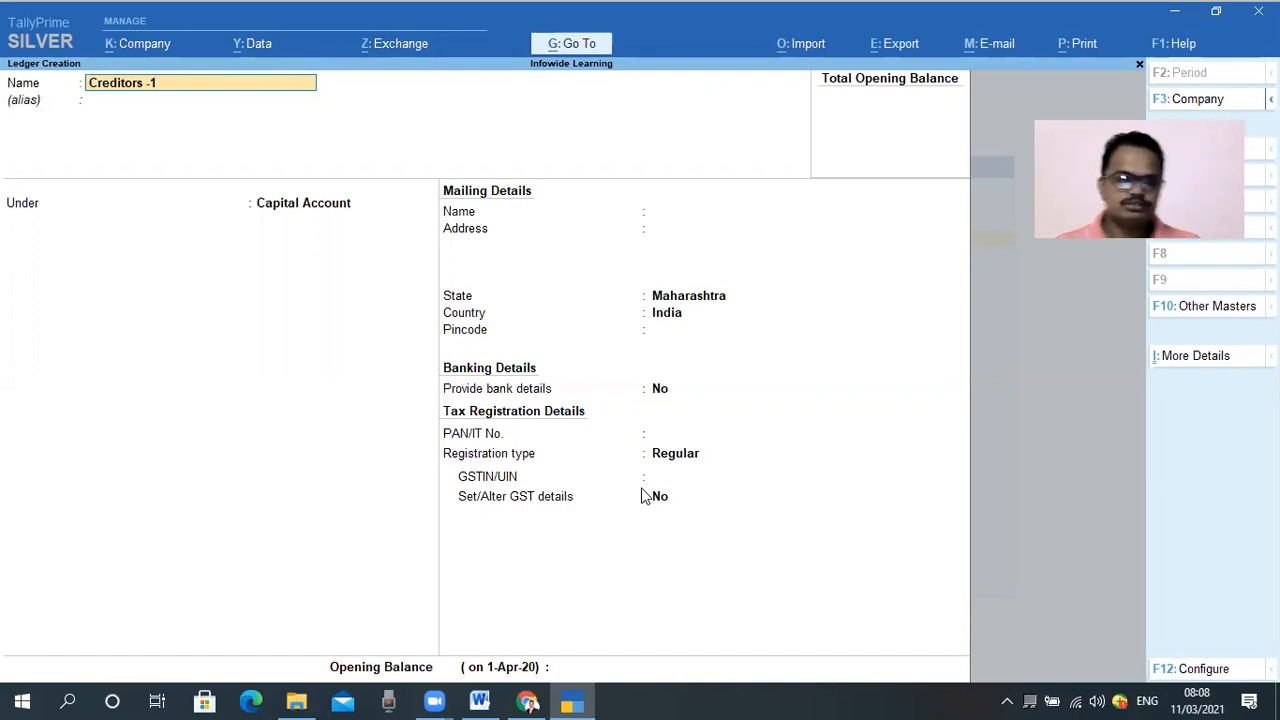
pyautogui.press('Return')
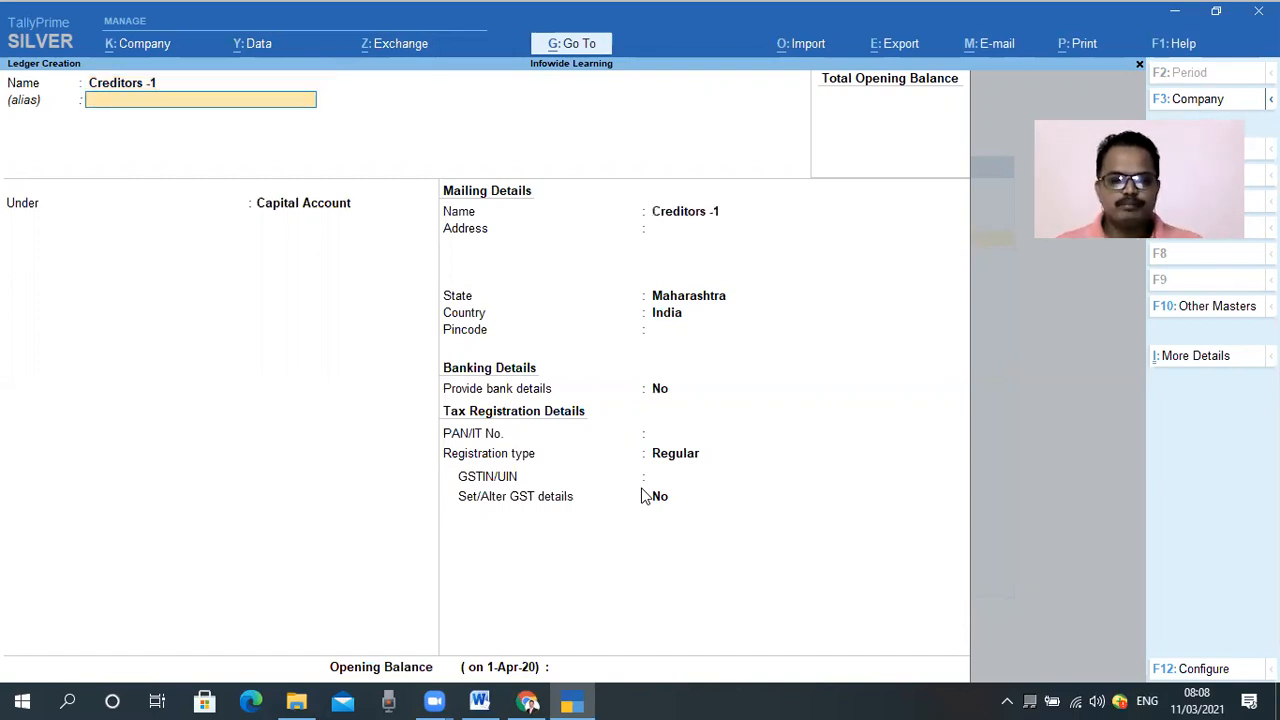
pyautogui.press('Return')
pyautogui.write('Sundry Creditors')
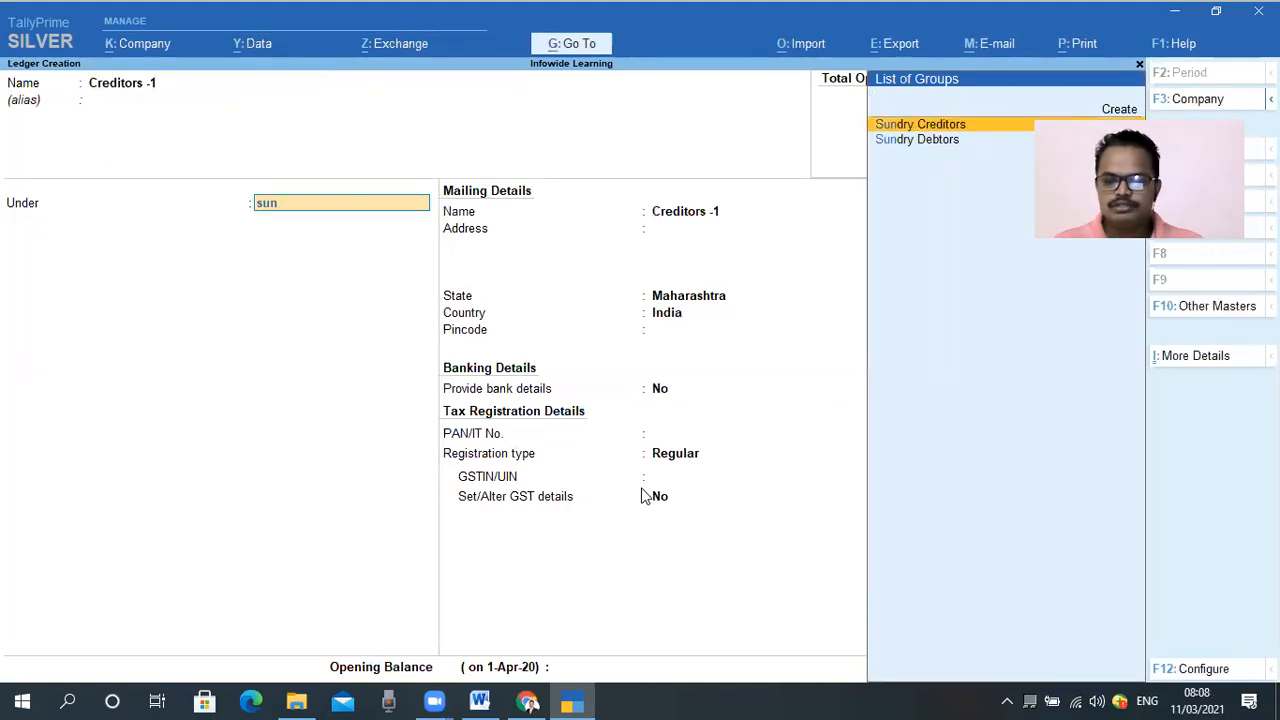
pyautogui.press('Return')
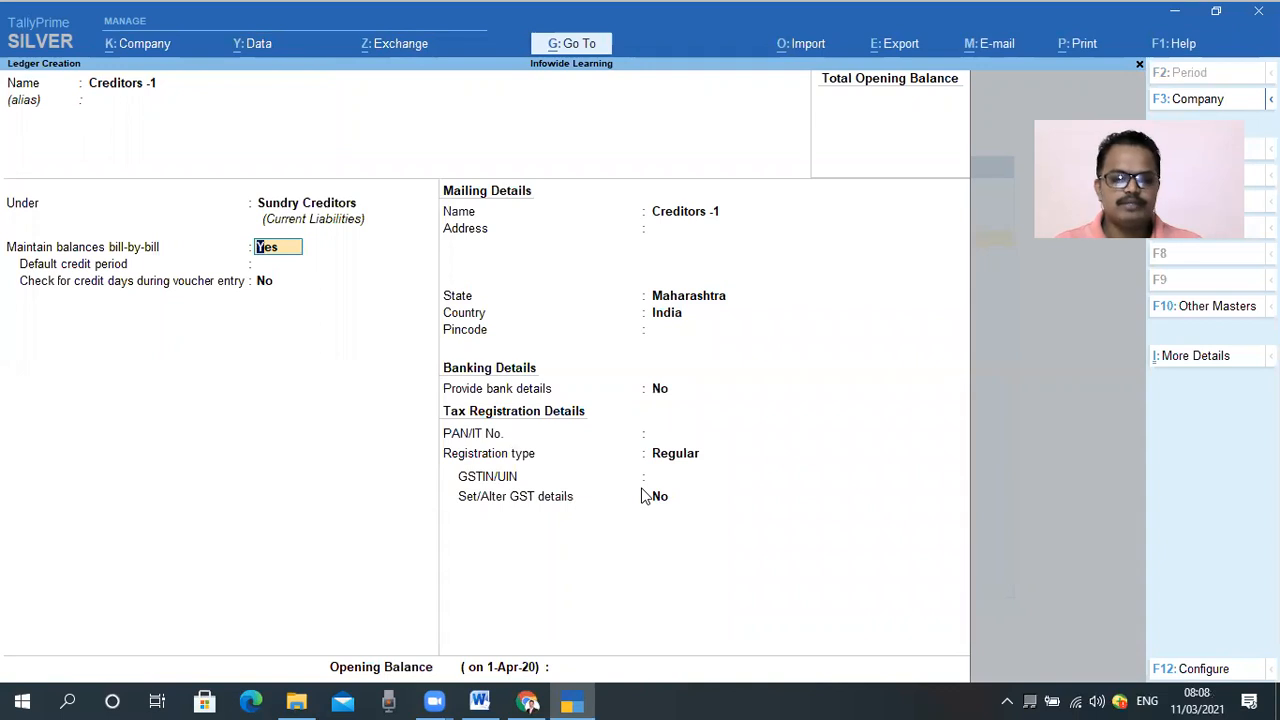
# Keep bill-by-bill balances enabled and the state as Maharashtra, leaving the credit period, address and pincode empty.
pyautogui.press('Return')
pyautogui.press('Return')
pyautogui.press('Return')
pyautogui.press('Return')
pyautogui.press('Return')
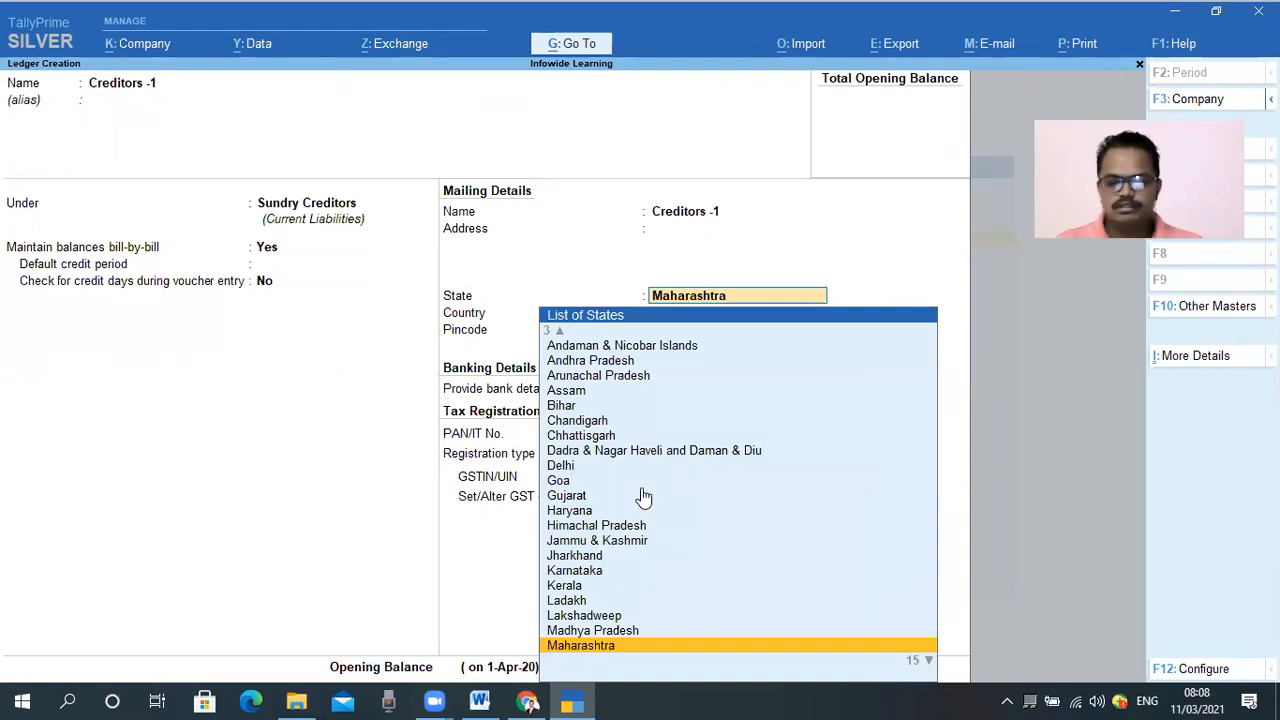
pyautogui.press('Return')
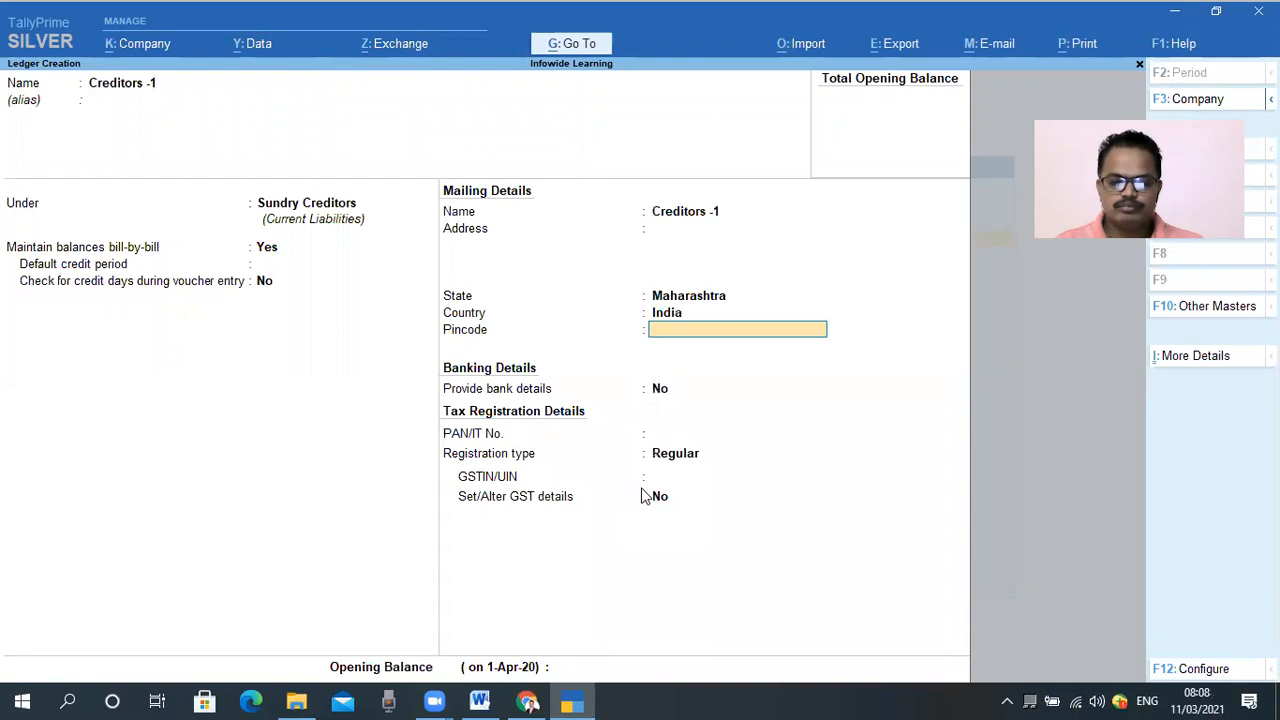
pyautogui.press('Return')
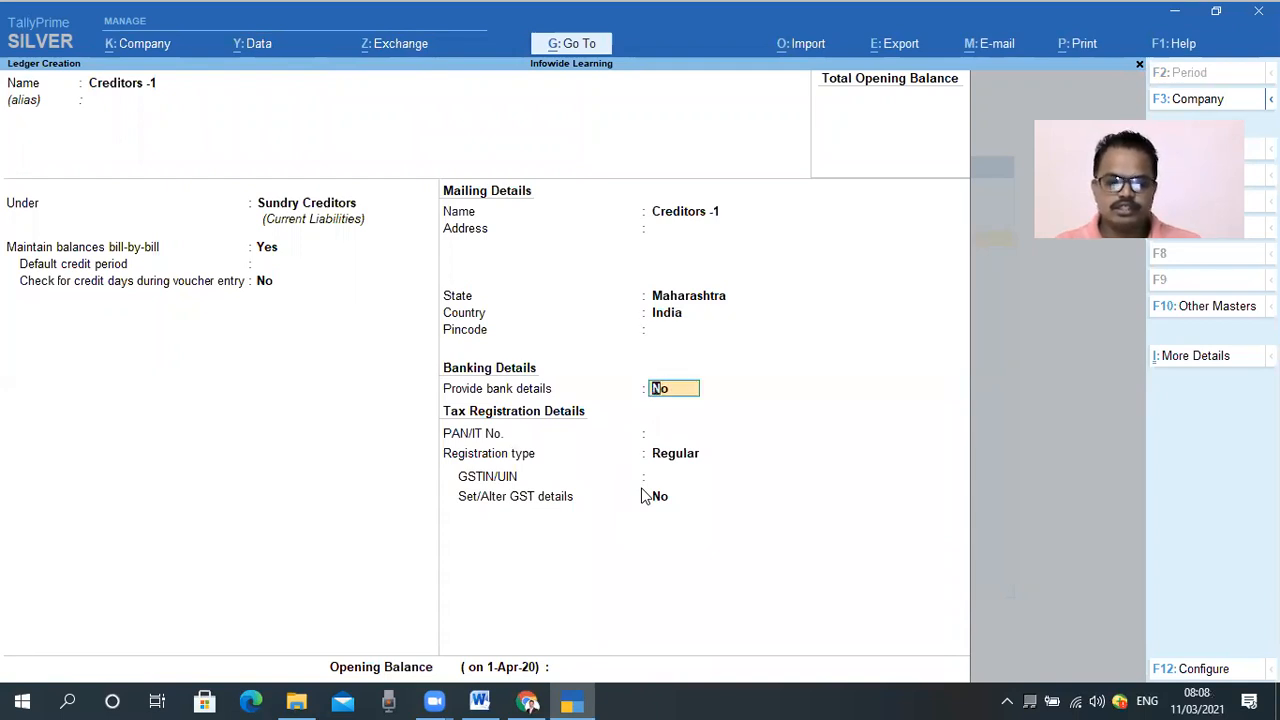
# Decline bank details, leave the PAN empty, keep the registration type Regular, and enter the creditor's GSTIN/UIN.
pyautogui.press('Return')
pyautogui.press('Return')
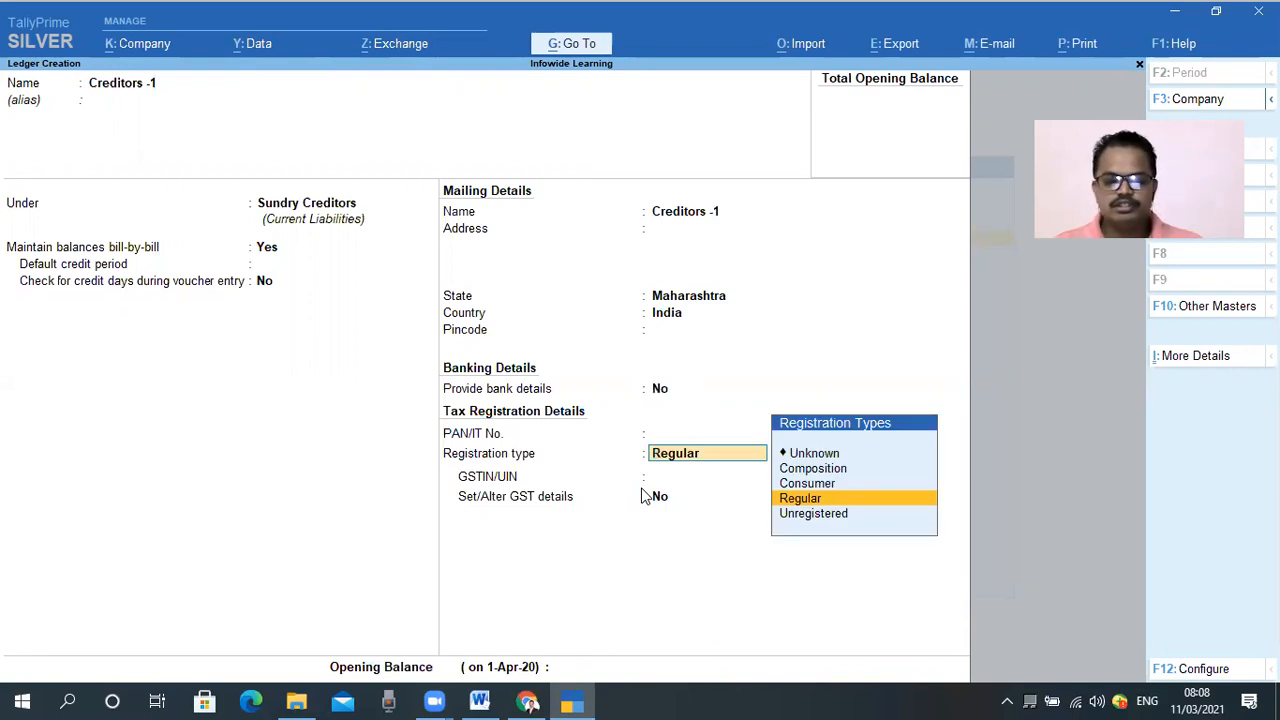
pyautogui.press('Return')
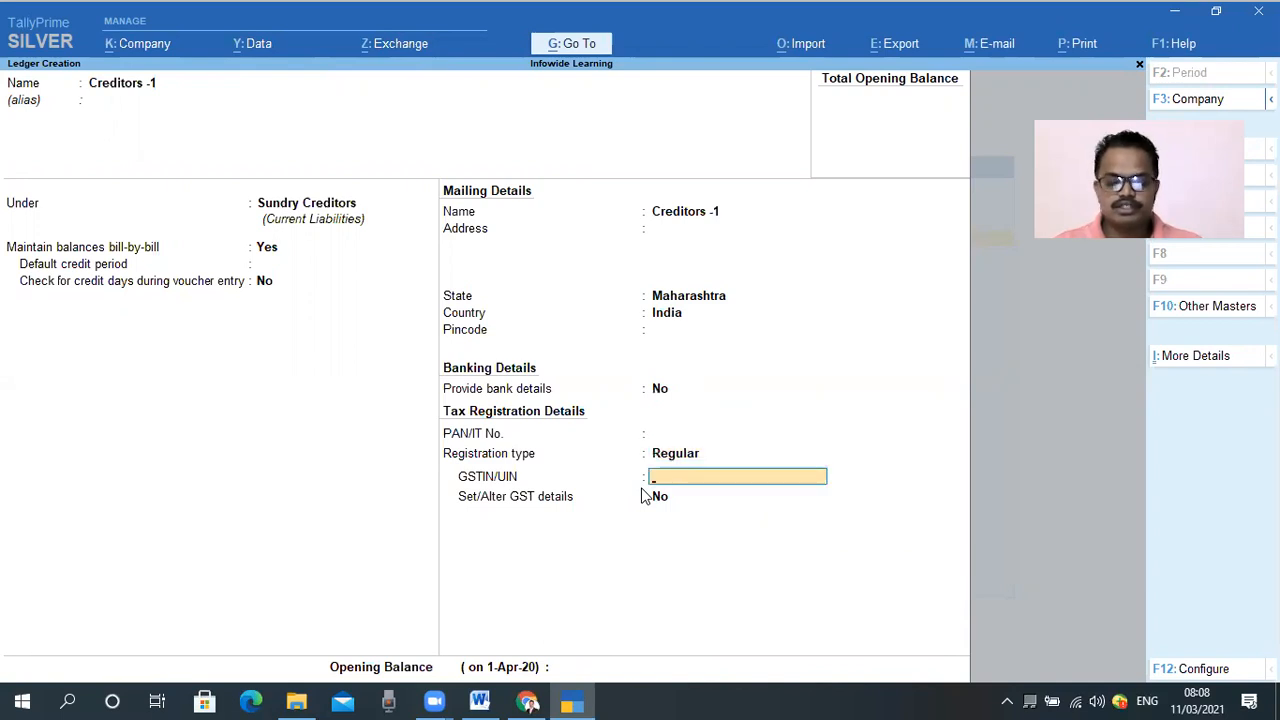
pyautogui.write('AAAL')
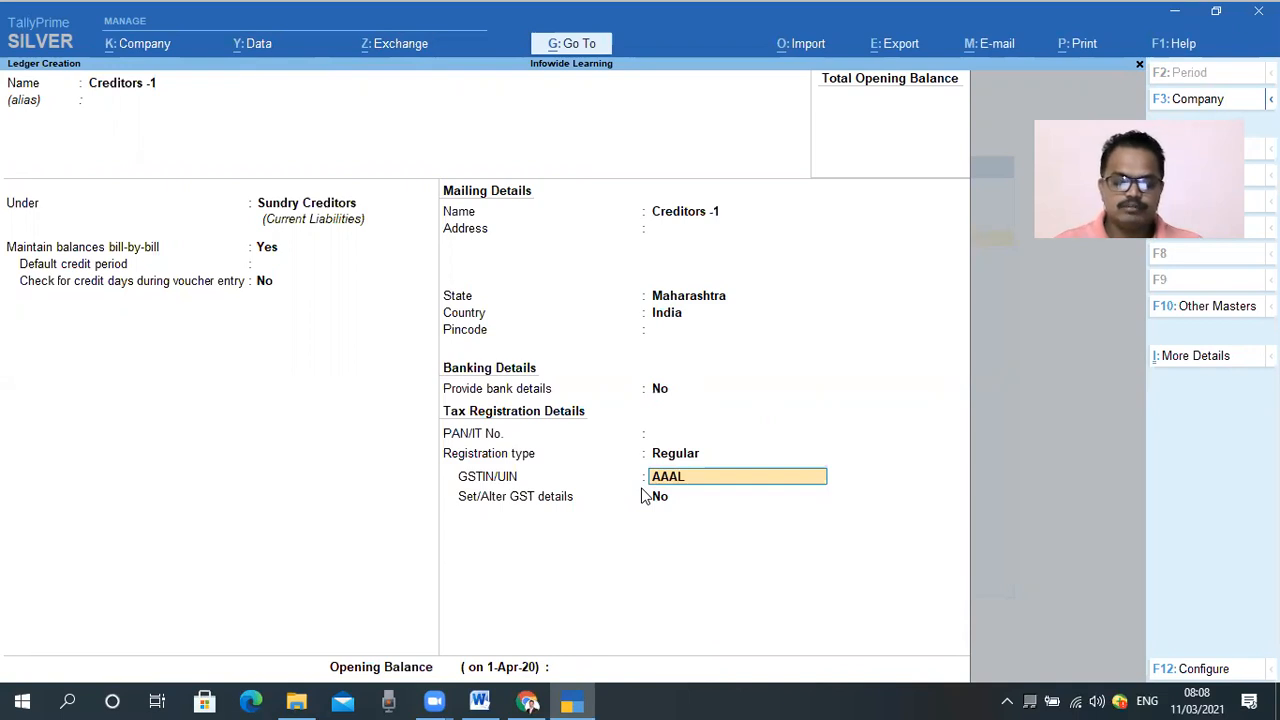
pyautogui.write('OU1457')
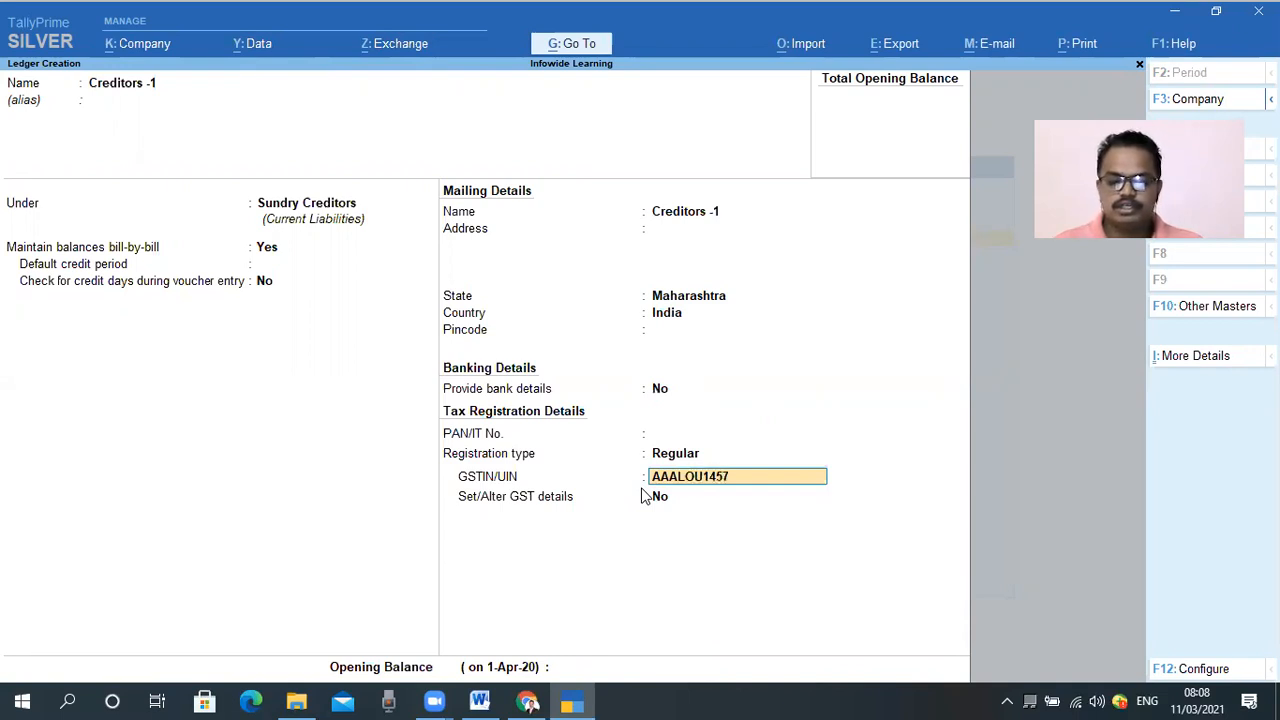
pyautogui.write('LJU')
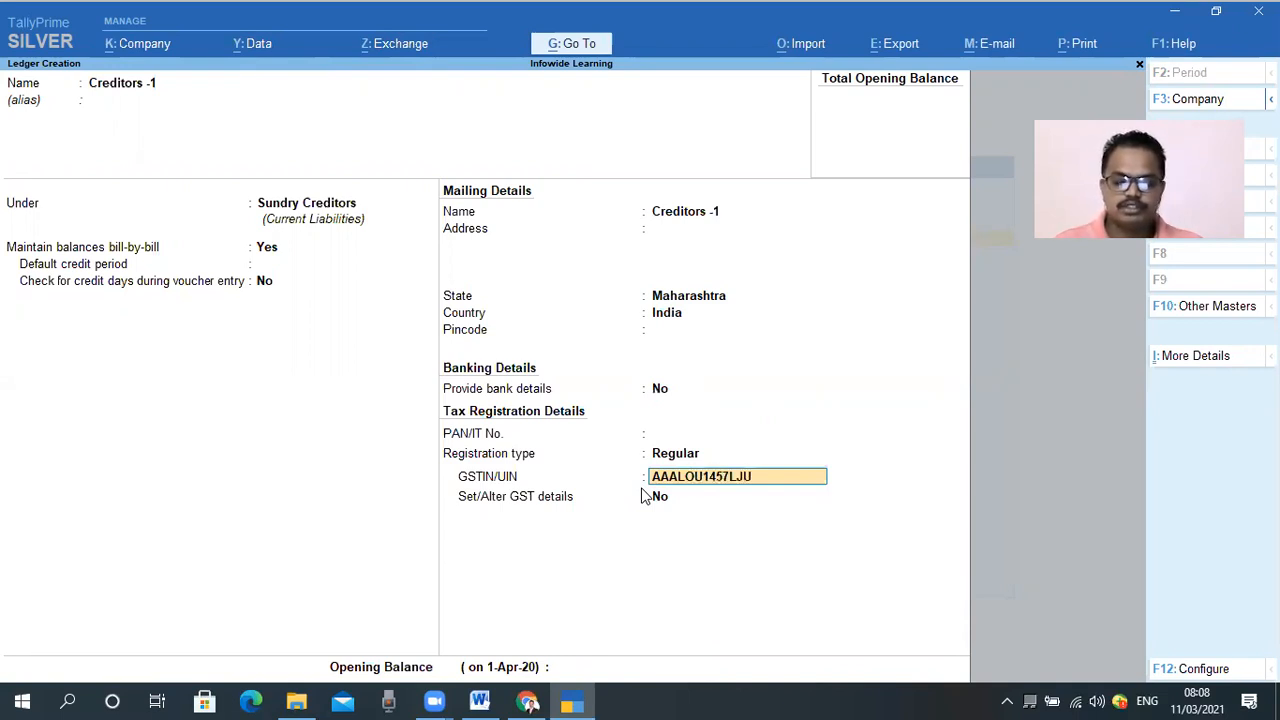
pyautogui.press('Return')
# Keep Set/Alter GST details at No, leave the opening balance empty, save the creditor ledger, and return to the Gateway of Tally.
pyautogui.press('Return')
pyautogui.press('Return')
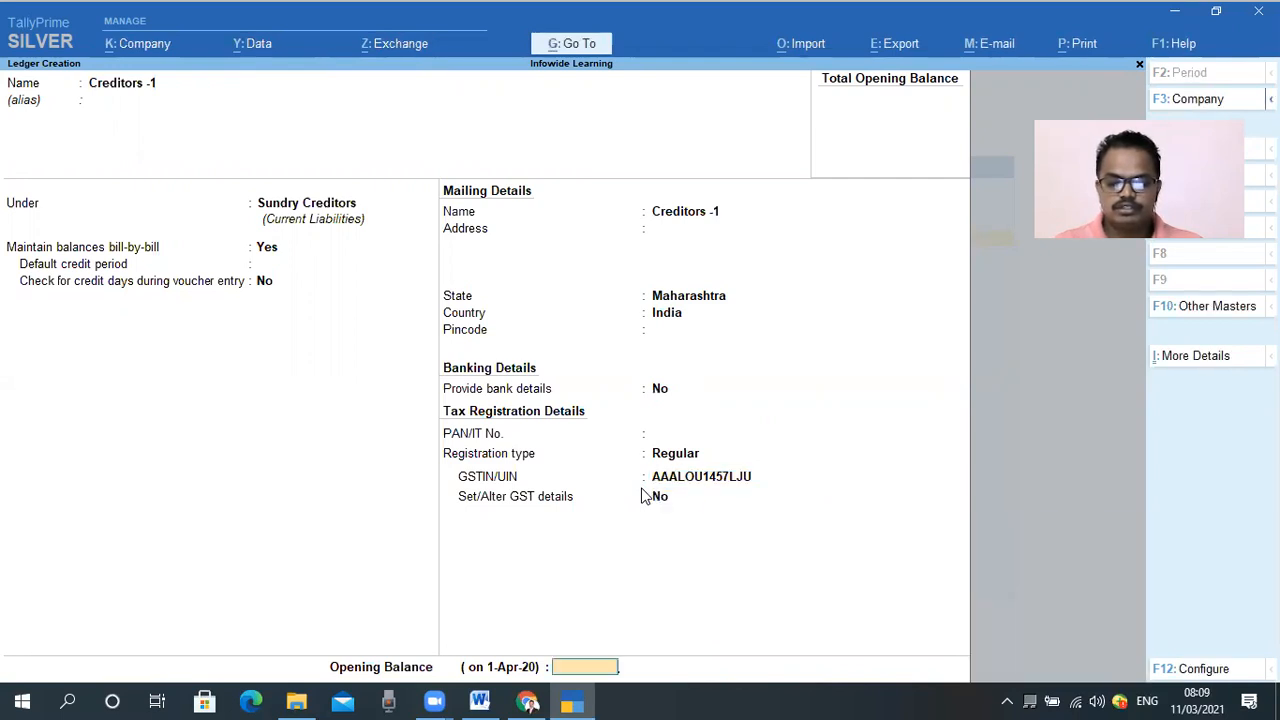
pyautogui.press('Return')
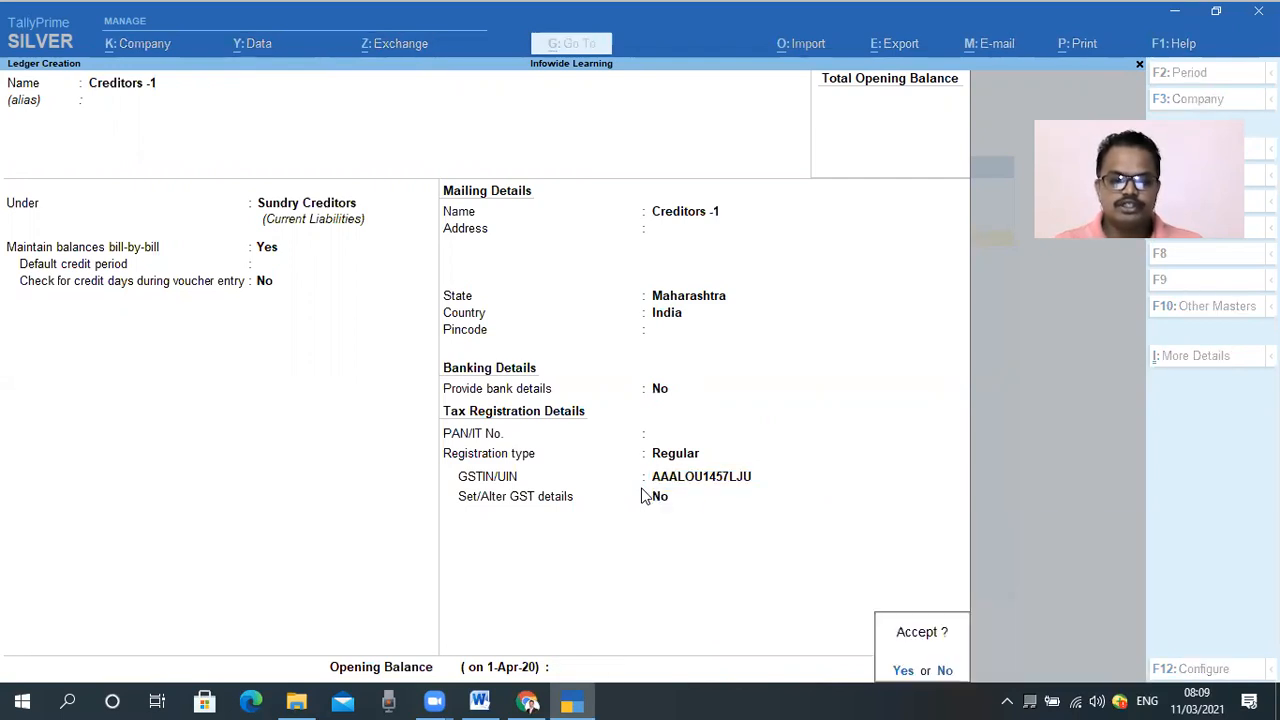
pyautogui.press('Return')
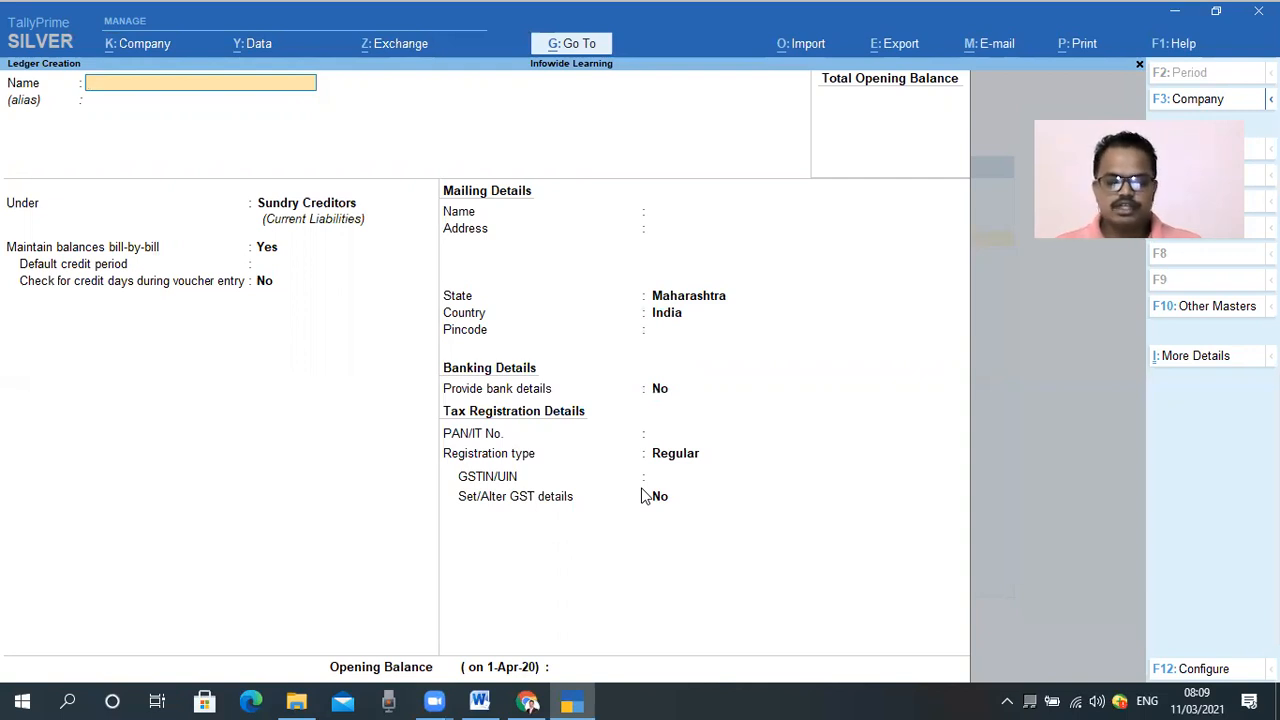
pyautogui.press('Escape')
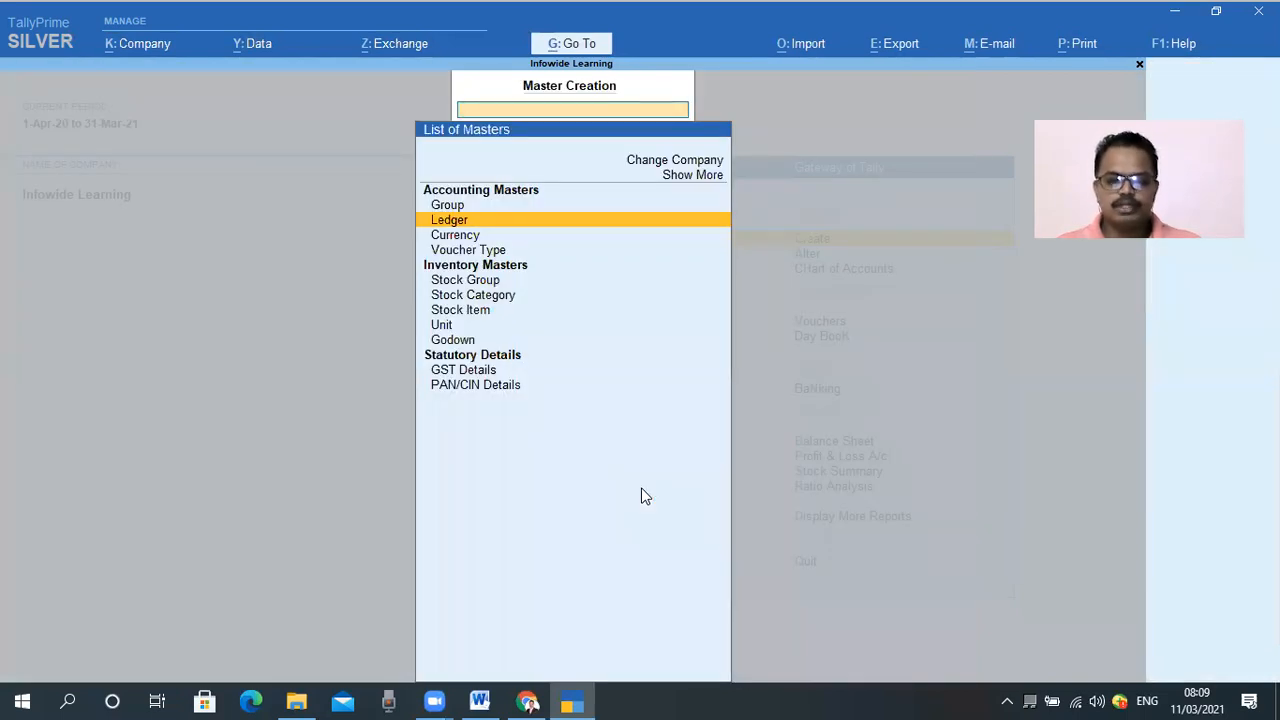
pyautogui.press('Escape')
# Open the list of ledgers in the Chart of Accounts.
pyautogui.press('Down')
pyautogui.press('Down')
pyautogui.press('Down')
pyautogui.press('Down')
pyautogui.press('Down')
pyautogui.press('Down')
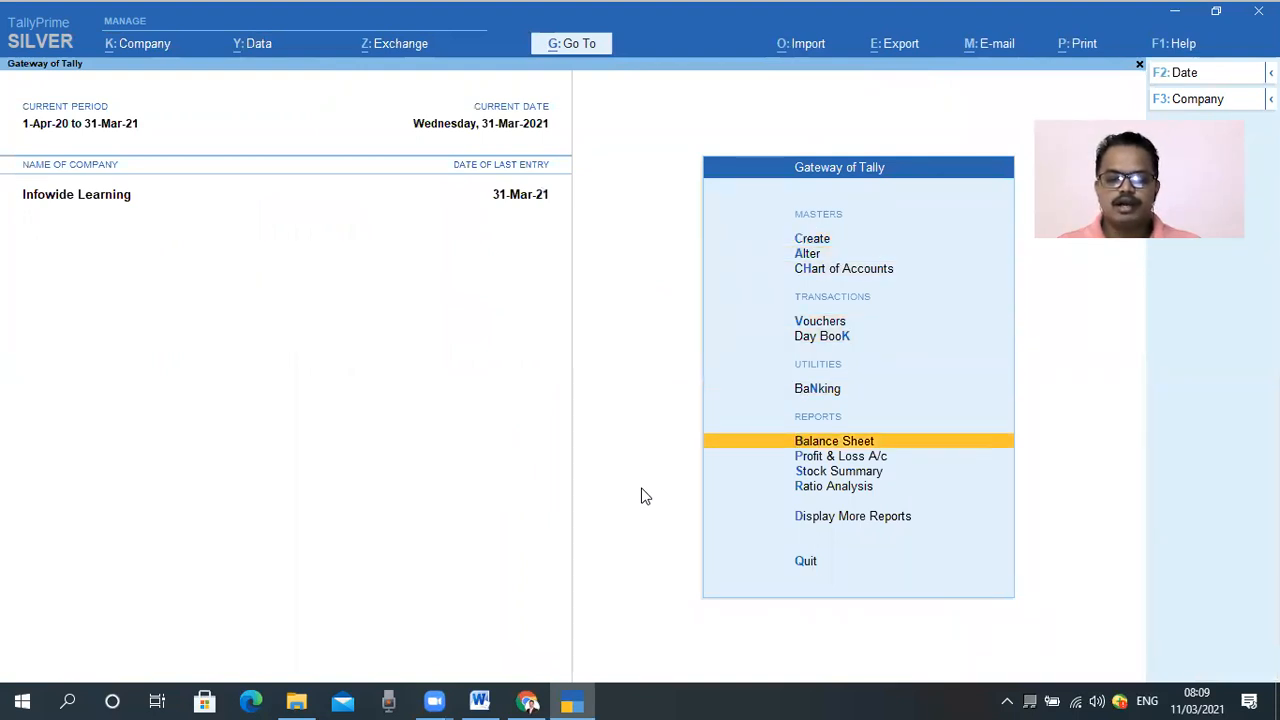
pyautogui.press('Up')
pyautogui.press('Up')
pyautogui.press('Up')
pyautogui.press('Up')
pyautogui.press('Up')
pyautogui.press('Down')
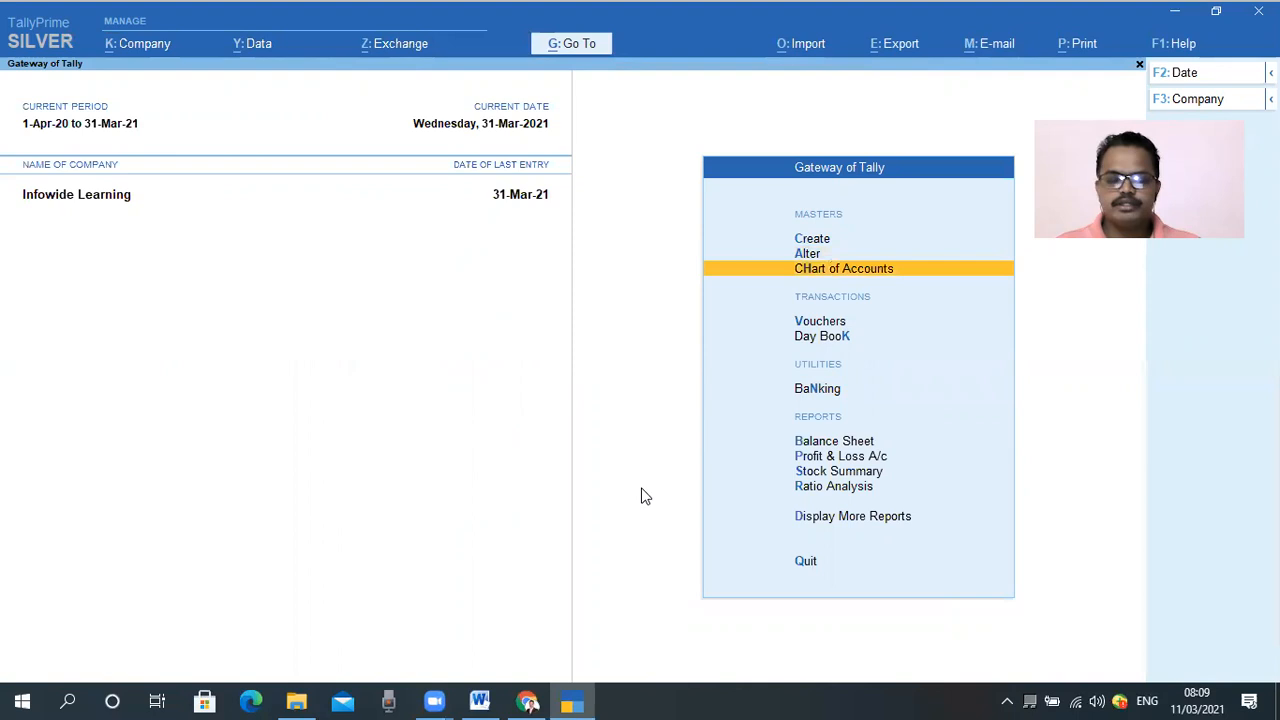
pyautogui.press('Return')
pyautogui.press('BackSpace')
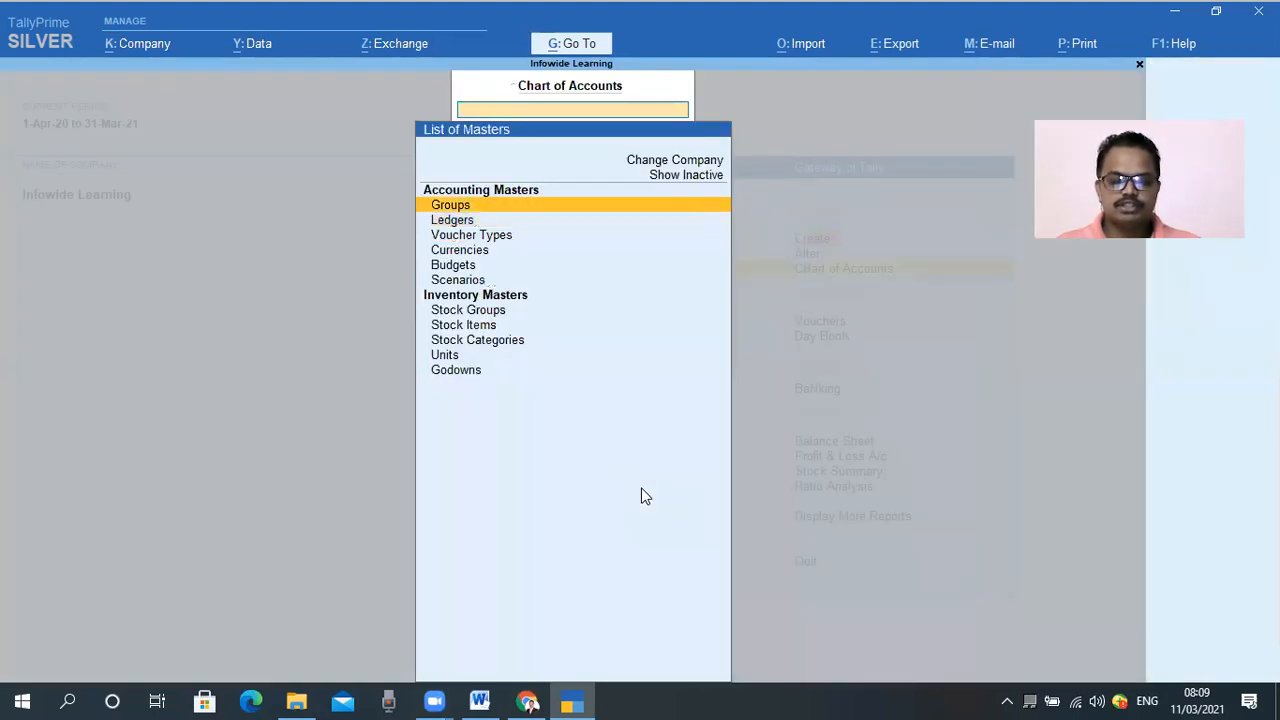
pyautogui.press('Down')
pyautogui.press('Return')
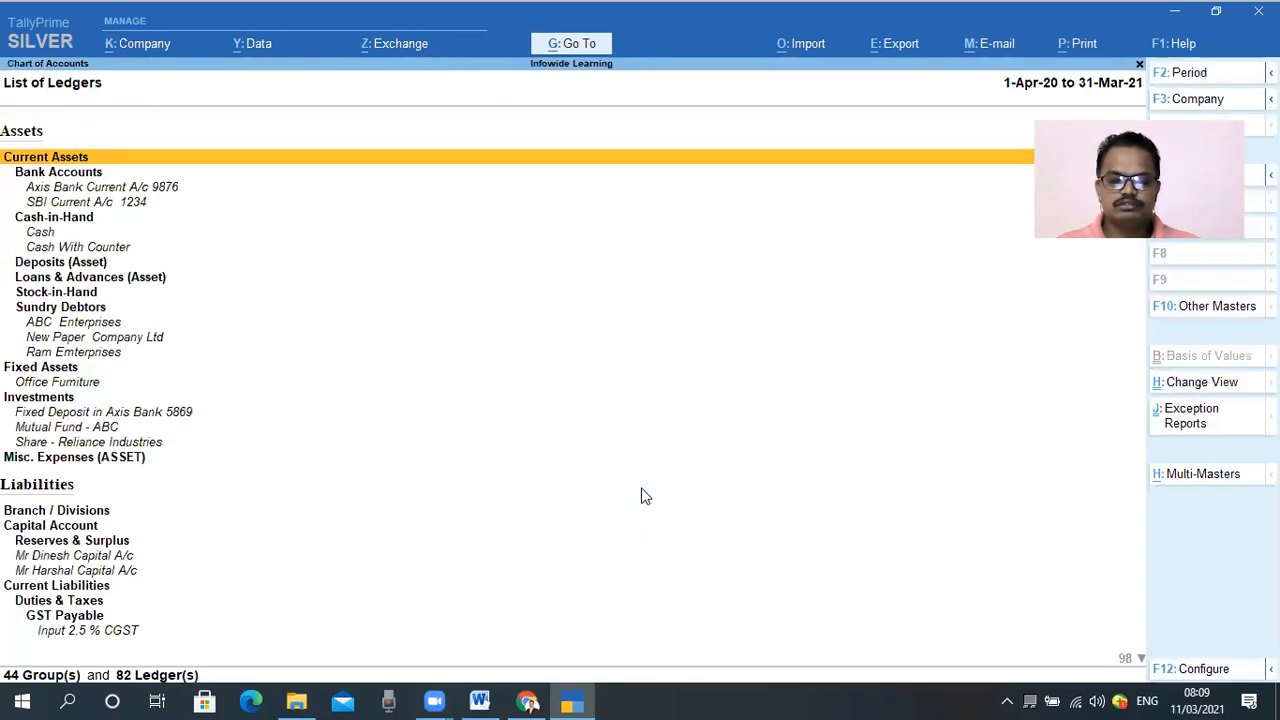
# Examine the purchase ledgers under Purchase Accounts in the list of ledgers, focusing on the Purchase 12 % ledger.
pyautogui.press('pagedown')
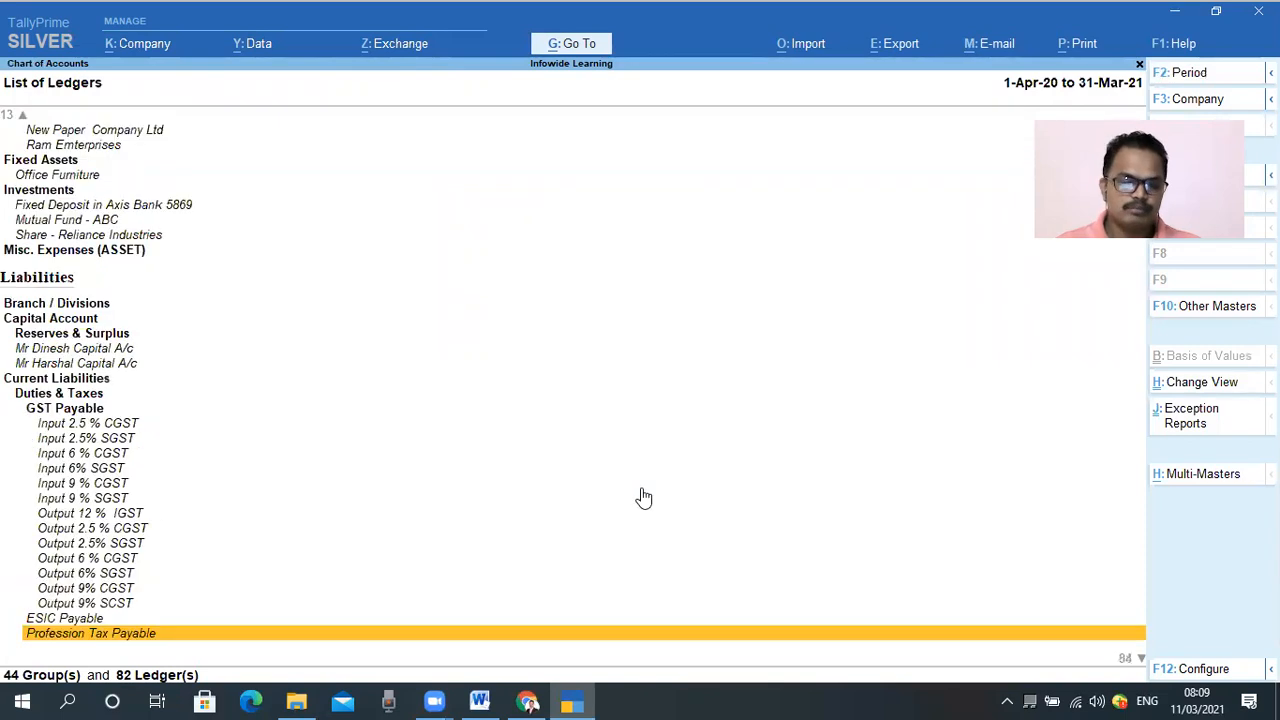
pyautogui.press('Down')
pyautogui.press('Down')
pyautogui.press('Down')
pyautogui.press('Down')
pyautogui.press('Down')
pyautogui.press('Down')
pyautogui.press('Down')
pyautogui.press('Down')
pyautogui.press('Down')
pyautogui.press('Down')
pyautogui.press('Down')
pyautogui.press('Down')
pyautogui.press('Down')
pyautogui.press('Down')
pyautogui.press('Down')
pyautogui.press('Down')
pyautogui.press('Down')
pyautogui.press('Down')
pyautogui.press('Down')
pyautogui.press('Down')
pyautogui.press('Down')
pyautogui.press('Down')
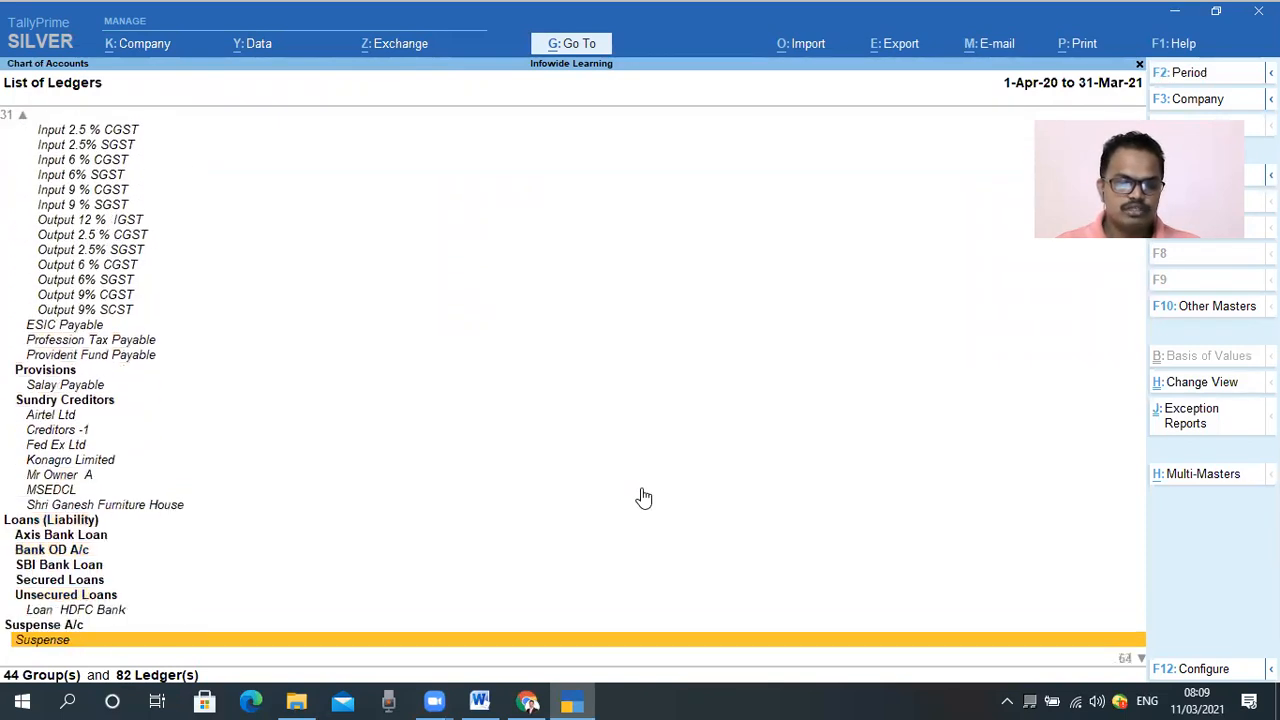
pyautogui.press('Down')
pyautogui.press('Down')
pyautogui.press('Down')
pyautogui.press('Down')
pyautogui.press('Down')
pyautogui.press('Down')
pyautogui.press('Down')
pyautogui.press('Down')
pyautogui.press('Down')
pyautogui.press('Down')
pyautogui.press('Down')
pyautogui.press('Down')
pyautogui.press('Down')
pyautogui.press('Down')
pyautogui.press('Down')
pyautogui.press('Down')
pyautogui.press('Down')
pyautogui.press('Down')
pyautogui.press('Down')
pyautogui.press('Down')
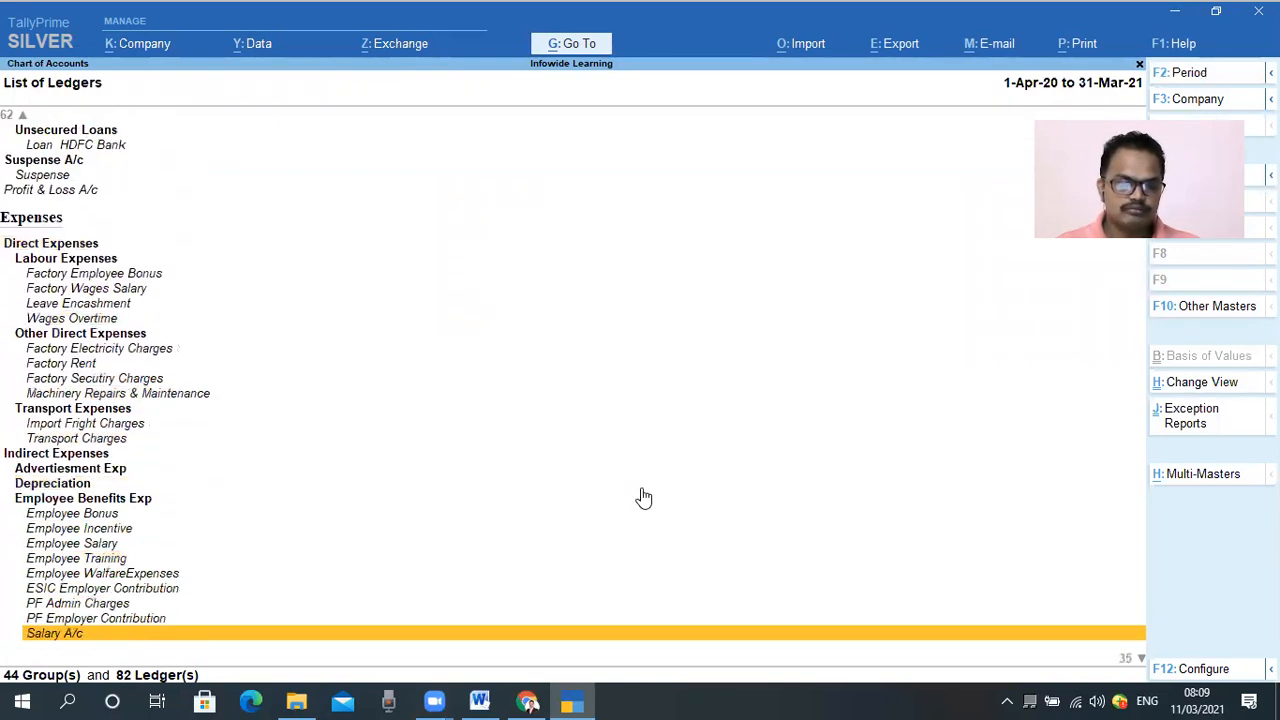
pyautogui.press('Down')
pyautogui.press('Down')
pyautogui.press('Up')
pyautogui.press('Up')
pyautogui.press('Up')
pyautogui.press('Up')
pyautogui.press('Up')
pyautogui.press('Up')
pyautogui.press('Up')
pyautogui.press('Up')
pyautogui.press('Up')
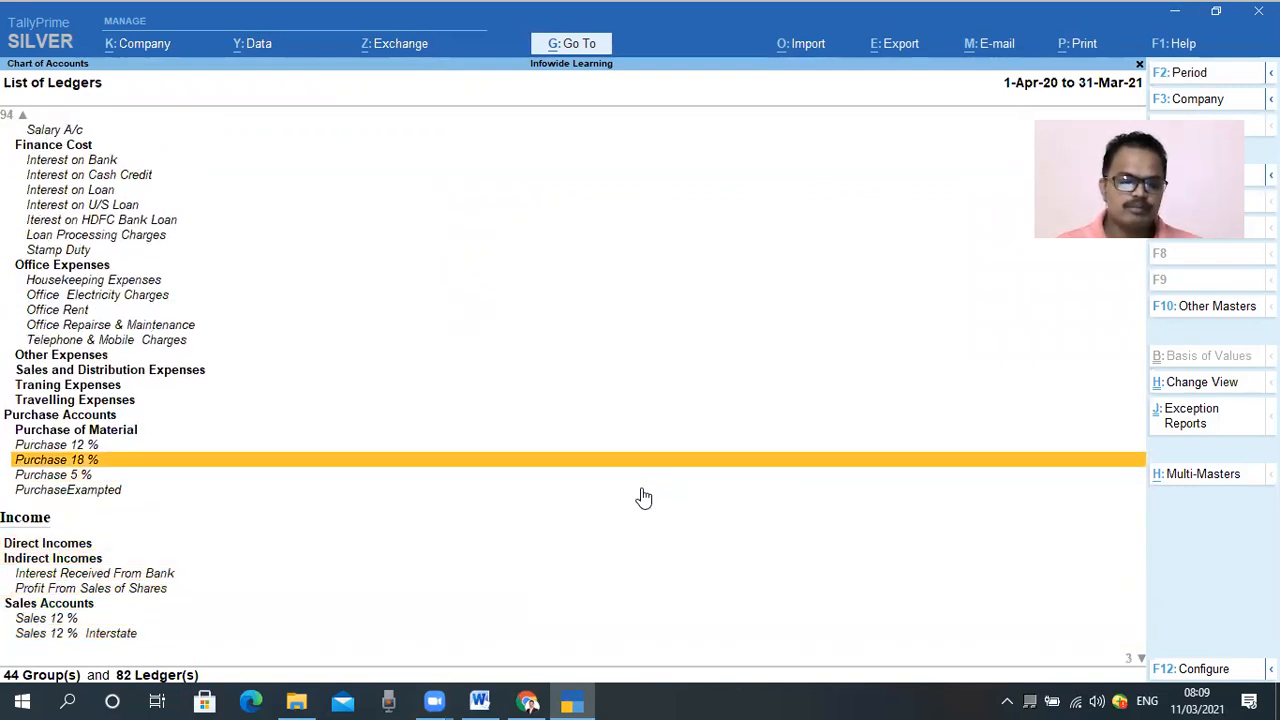
pyautogui.press('Up')
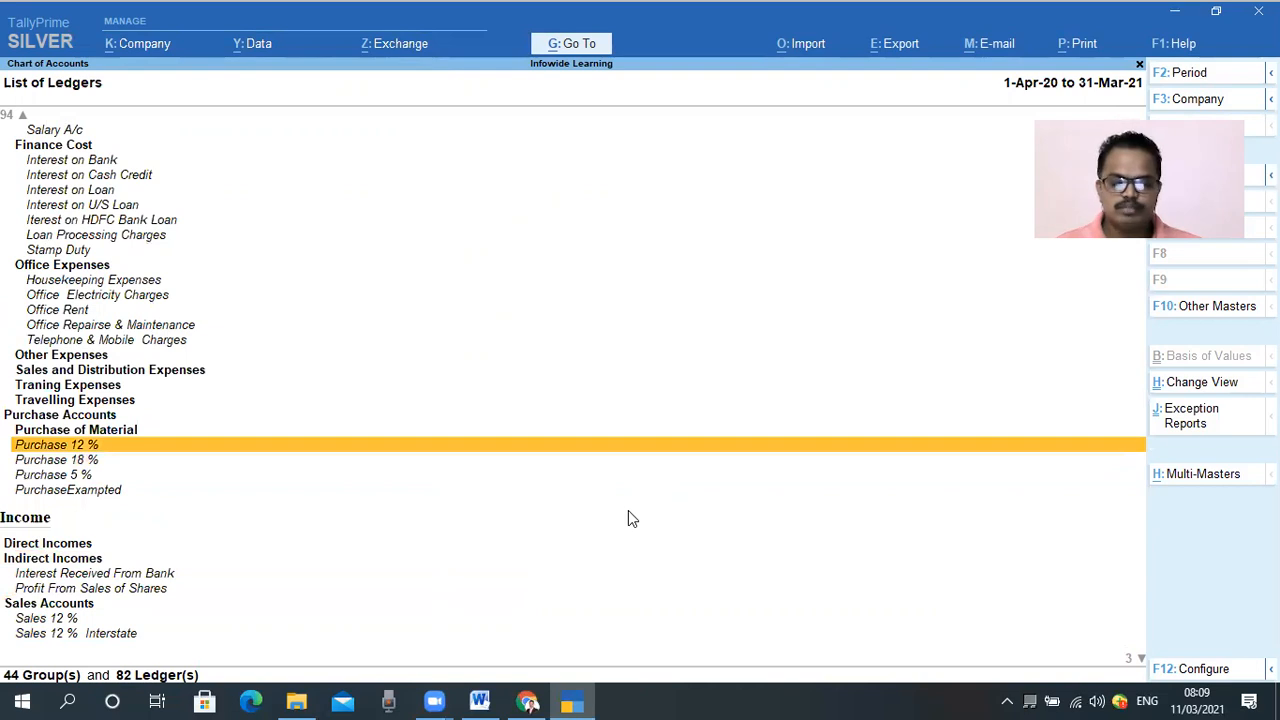
pyautogui.moveTo(6, 430); pyautogui.dragTo(150, 457)
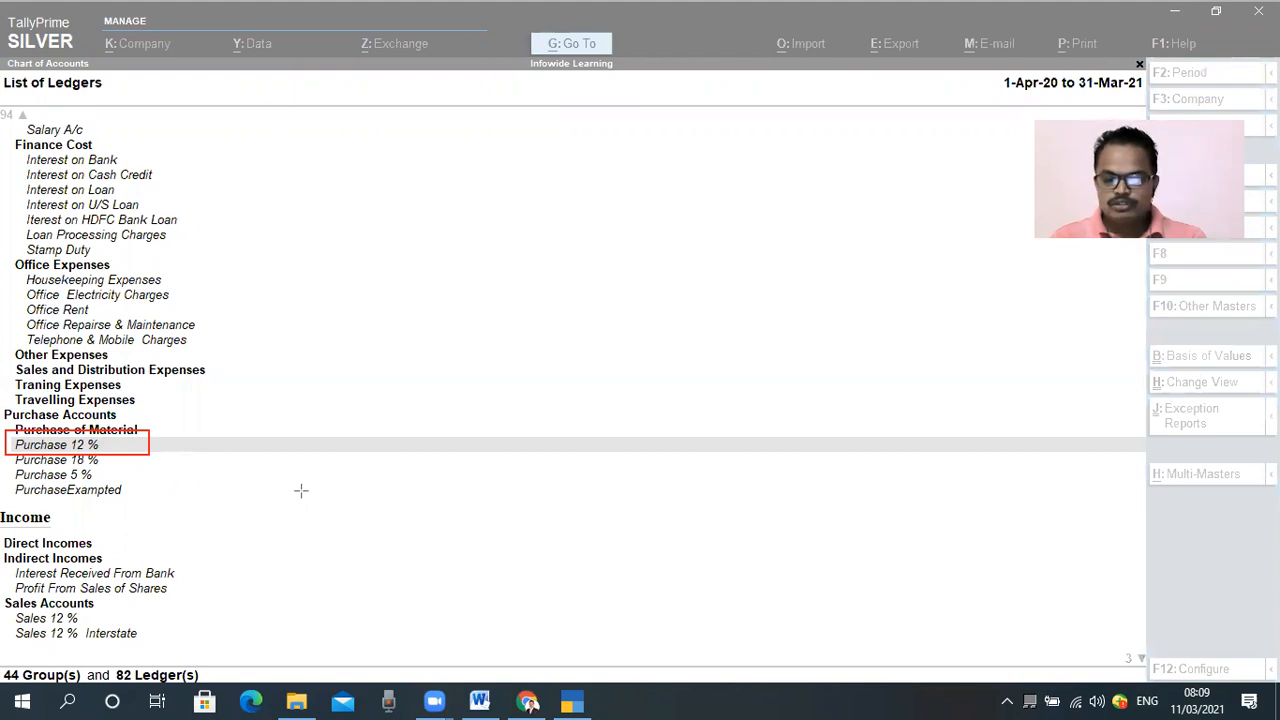
pyautogui.hotkey('ctrl', 'z')
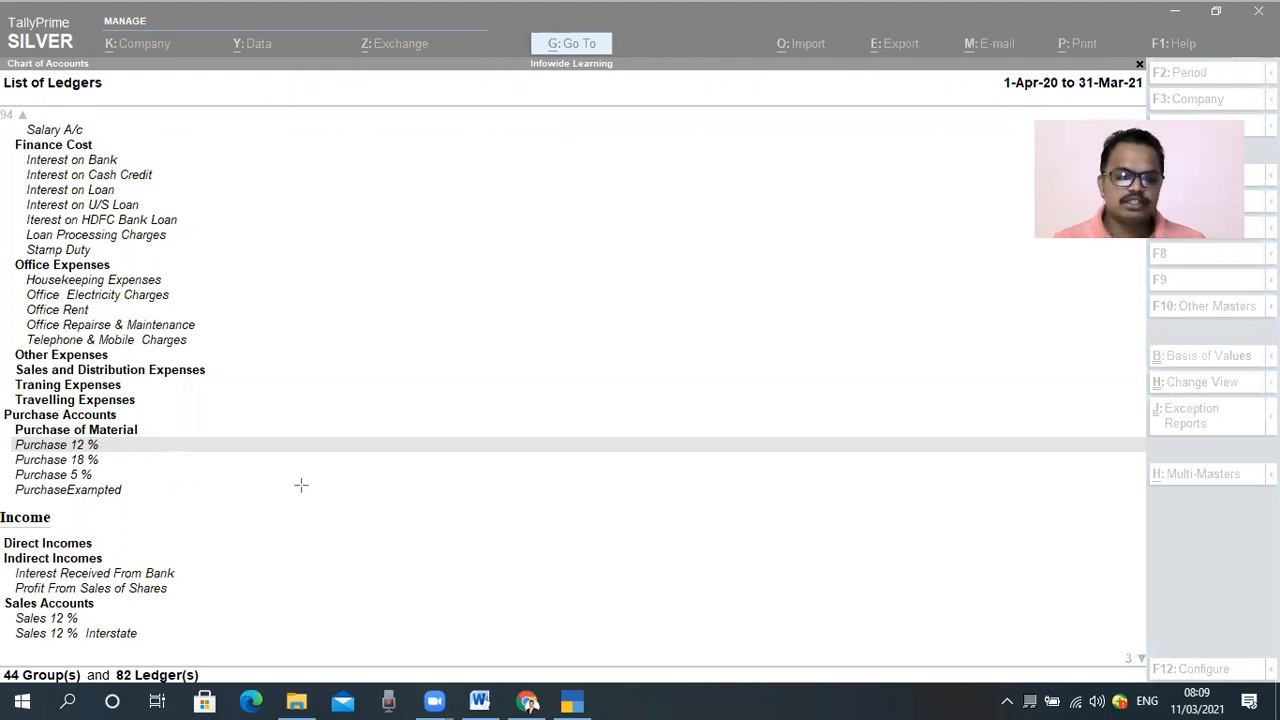
pyautogui.click(287, 543)
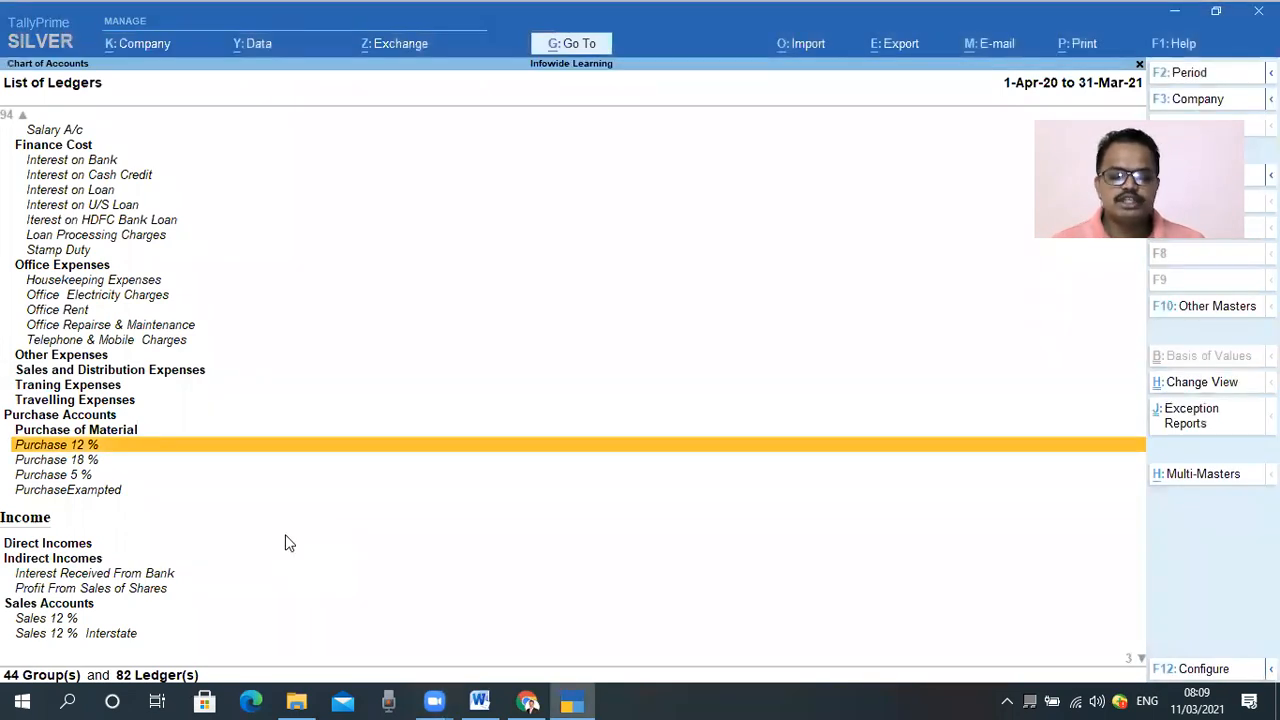
# Examine the input and output tax ledgers under GST Payable, focusing on Input 6 % CGST and Input 6% SGST.
pyautogui.press('Up')
pyautogui.press('Up')
pyautogui.press('Up')
pyautogui.press('Up')
pyautogui.press('Up')
pyautogui.press('Up')
pyautogui.press('Up')
pyautogui.press('Up')
pyautogui.press('Up')
pyautogui.press('Up')
pyautogui.press('Up')
pyautogui.press('Up')
pyautogui.press('Up')
pyautogui.press('Up')
pyautogui.press('Up')
pyautogui.press('Up')
pyautogui.press('Up')
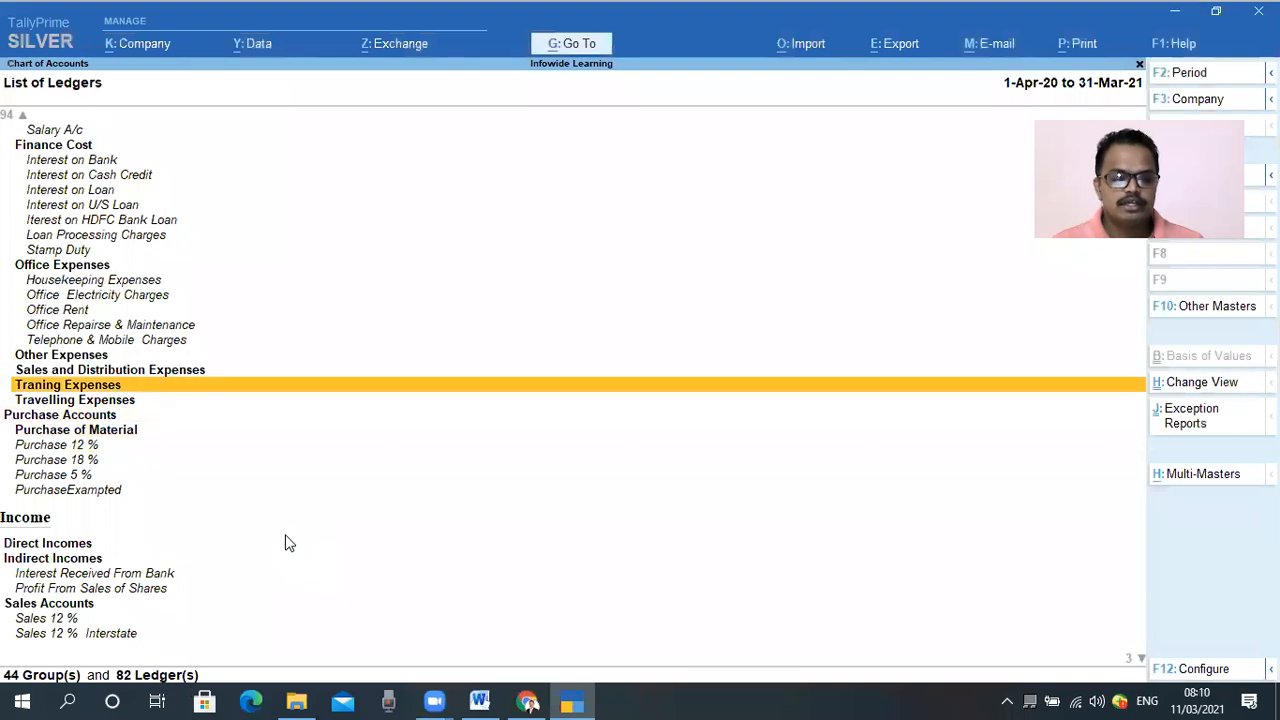
pyautogui.press('Up')
pyautogui.press('Up')
pyautogui.press('Up')
pyautogui.press('Up')
pyautogui.press('Up')
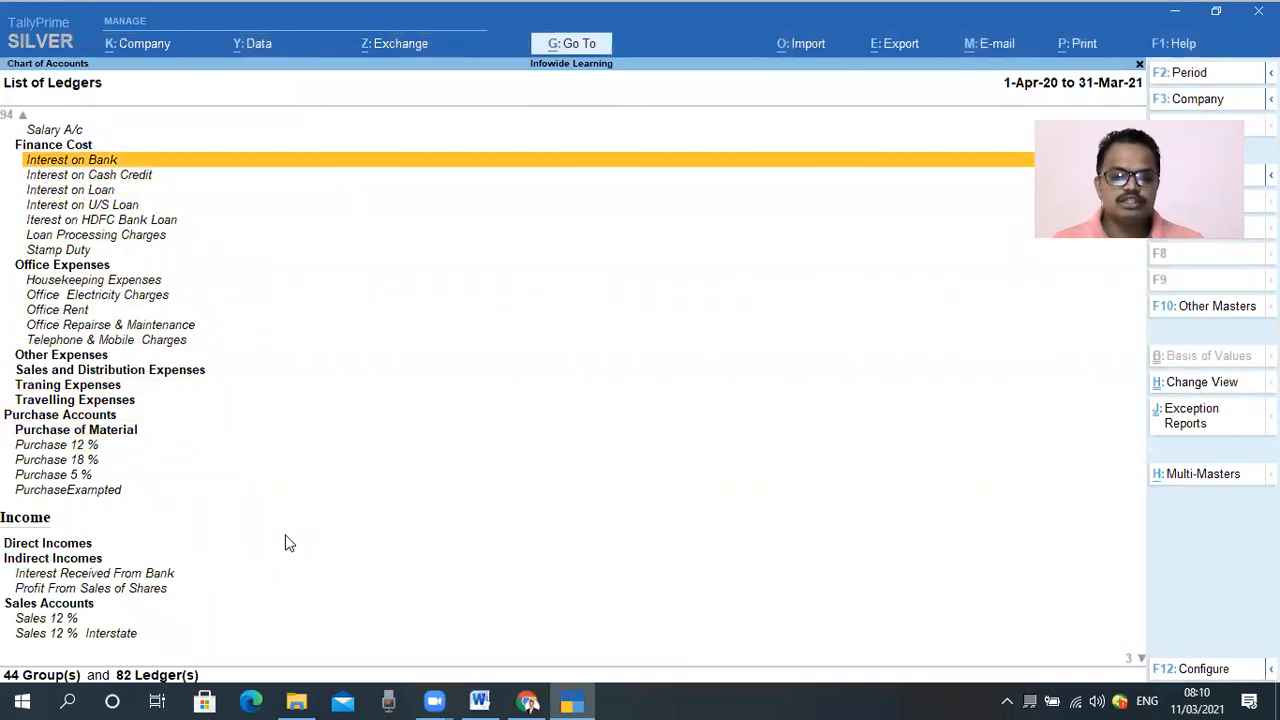
pyautogui.press('Up')
pyautogui.press('Up')
pyautogui.press('Up')
pyautogui.press('Up')
pyautogui.press('Up')
pyautogui.press('Up')
pyautogui.press('Up')
pyautogui.press('Up')
pyautogui.press('Up')
pyautogui.press('Up')
pyautogui.press('Up')
pyautogui.press('Up')
pyautogui.press('Up')
pyautogui.press('Up')
pyautogui.press('Up')
pyautogui.press('Up')
pyautogui.press('Up')
pyautogui.press('Up')
pyautogui.press('Up')
pyautogui.press('Up')
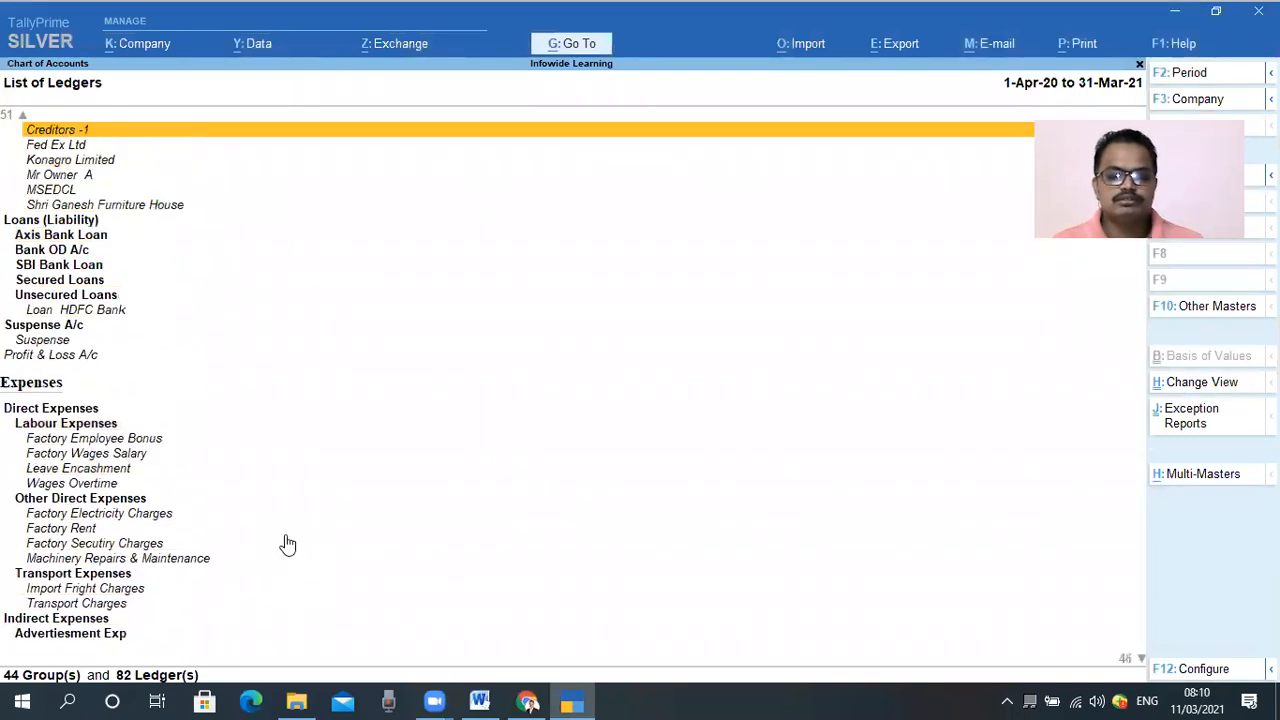
pyautogui.press('Up')
pyautogui.press('Up')
pyautogui.press('Up')
pyautogui.press('Up')
pyautogui.press('Up')
pyautogui.press('Up')
pyautogui.press('Up')
pyautogui.press('Up')
pyautogui.press('Up')
pyautogui.press('Up')
pyautogui.press('Up')
pyautogui.press('Up')
pyautogui.press('Up')
pyautogui.press('Up')
pyautogui.press('Up')
pyautogui.press('Up')
pyautogui.press('Up')
pyautogui.press('Up')
pyautogui.press('Up')
pyautogui.press('Down')
pyautogui.press('Down')
pyautogui.press('Down')
pyautogui.press('Down')
pyautogui.press('Down')
pyautogui.press('Down')
pyautogui.press('Down')
pyautogui.press('Down')
pyautogui.press('Down')
pyautogui.press('Down')
pyautogui.press('Down')
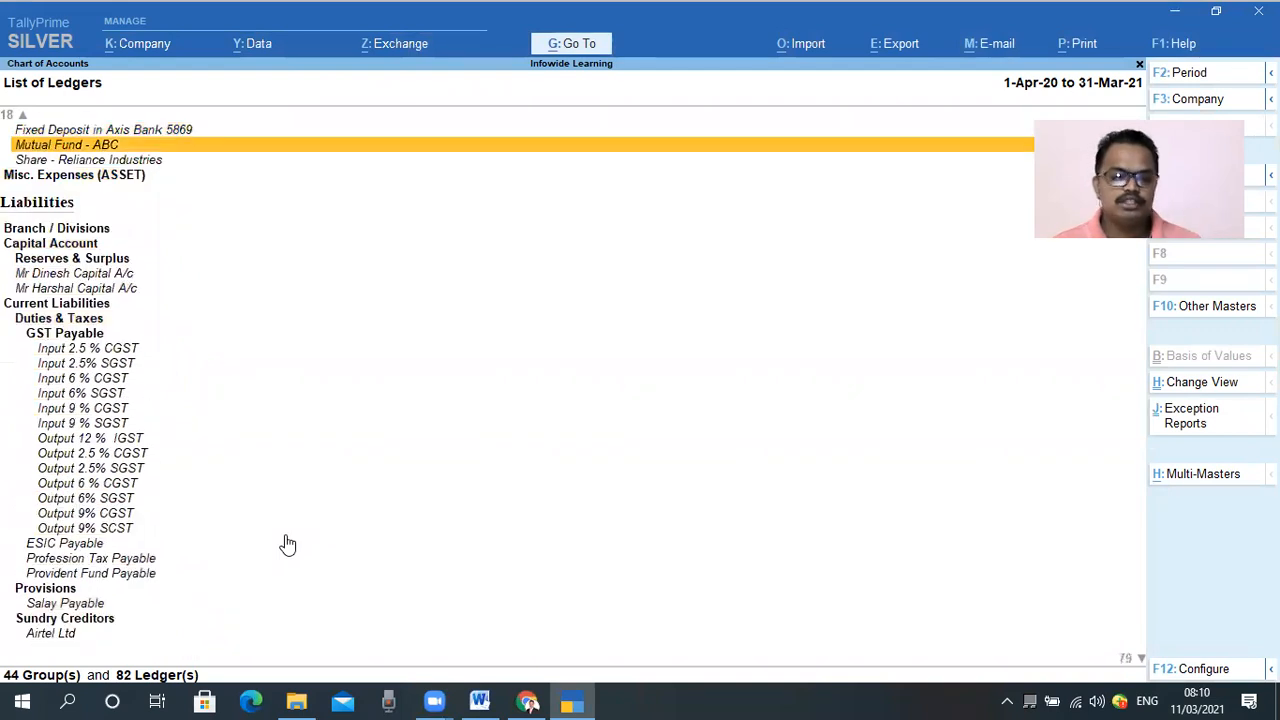
pyautogui.press('Down')
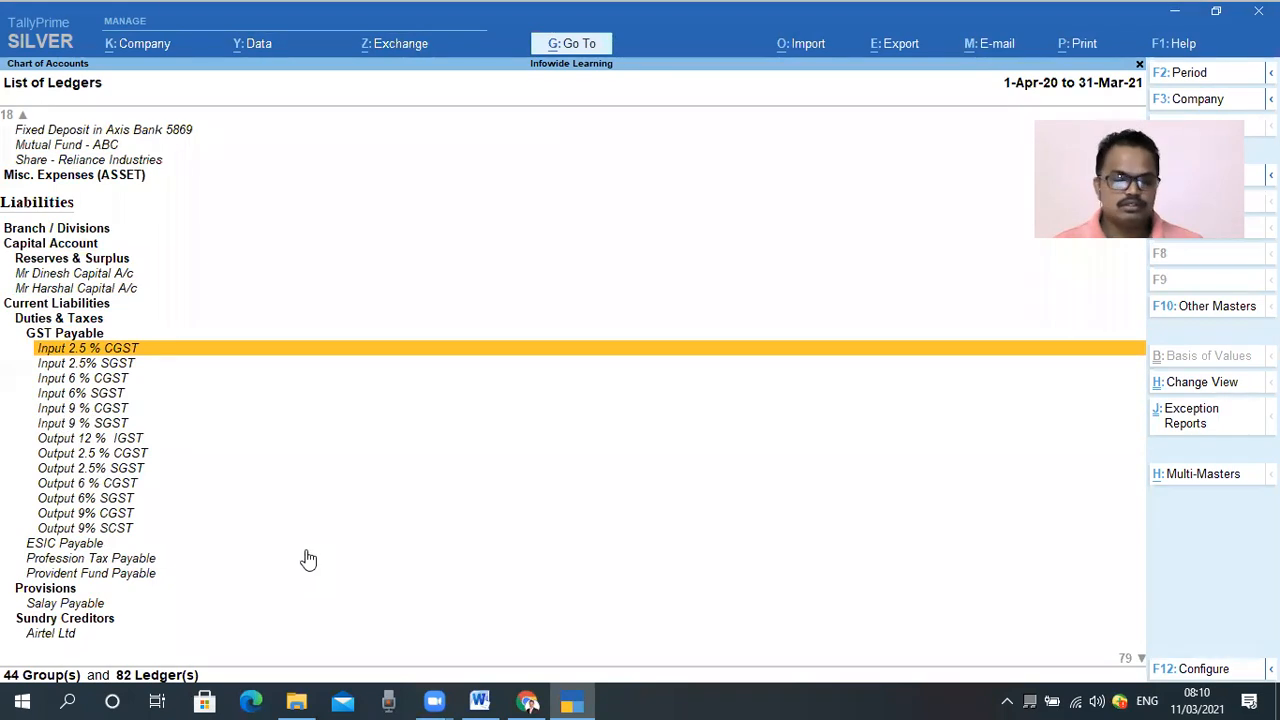
pyautogui.moveTo(32, 374)
pyautogui.mouseDown()
pyautogui.moveTo(82, 406)
pyautogui.moveTo(141, 400)
pyautogui.mouseUp()
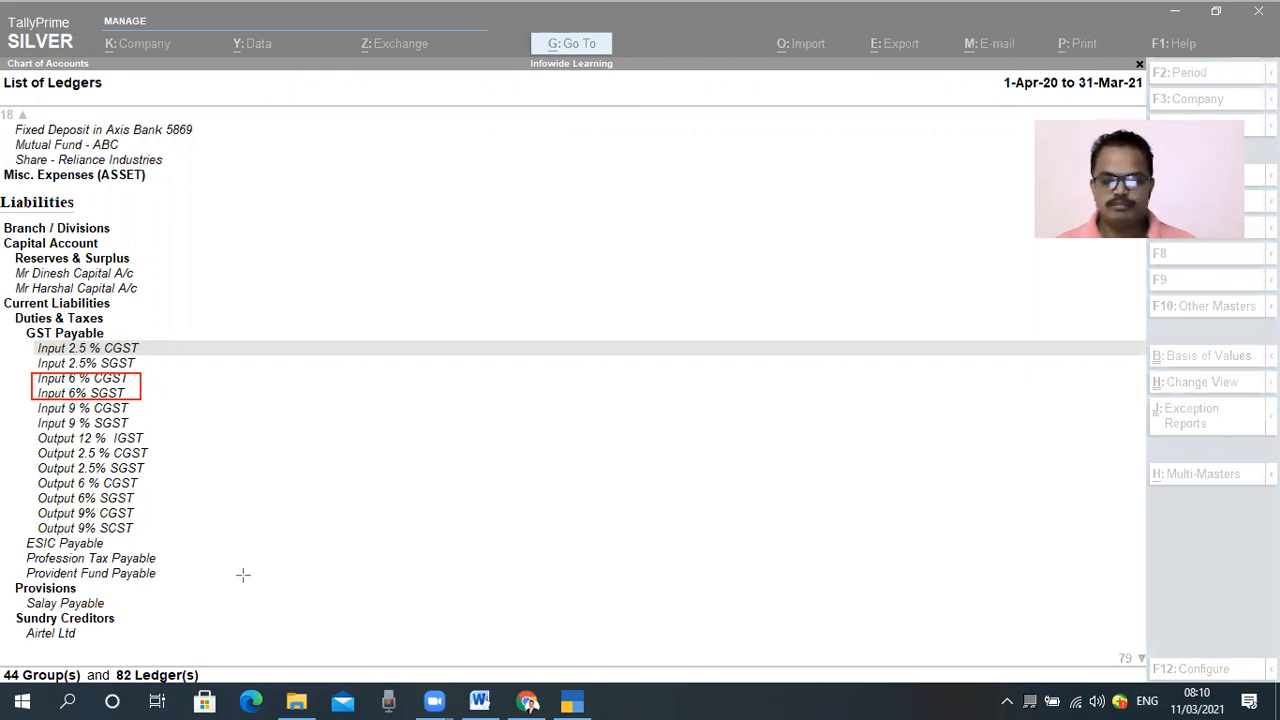
pyautogui.hotkey('ctrl', 'z')
pyautogui.press('Escape')
pyautogui.click(215, 504)
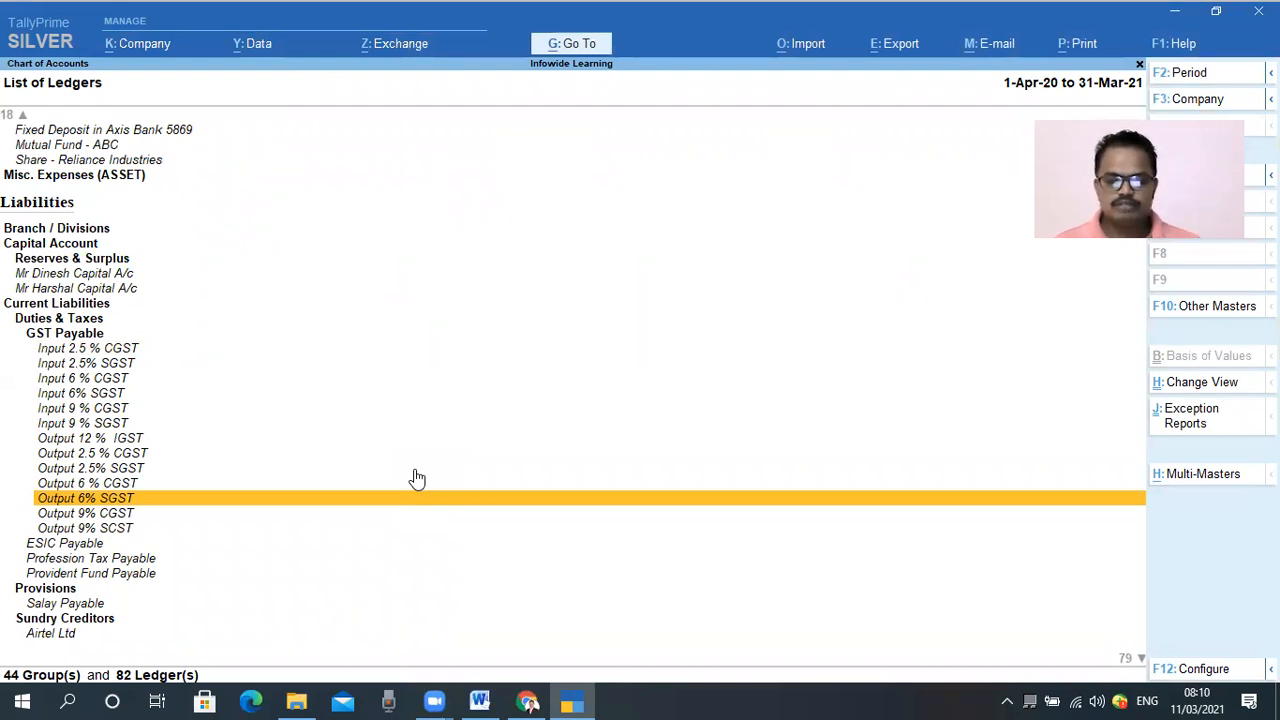
# Leave the list of ledgers, return to the Gateway of Tally and open voucher entry.
pyautogui.press('Escape')
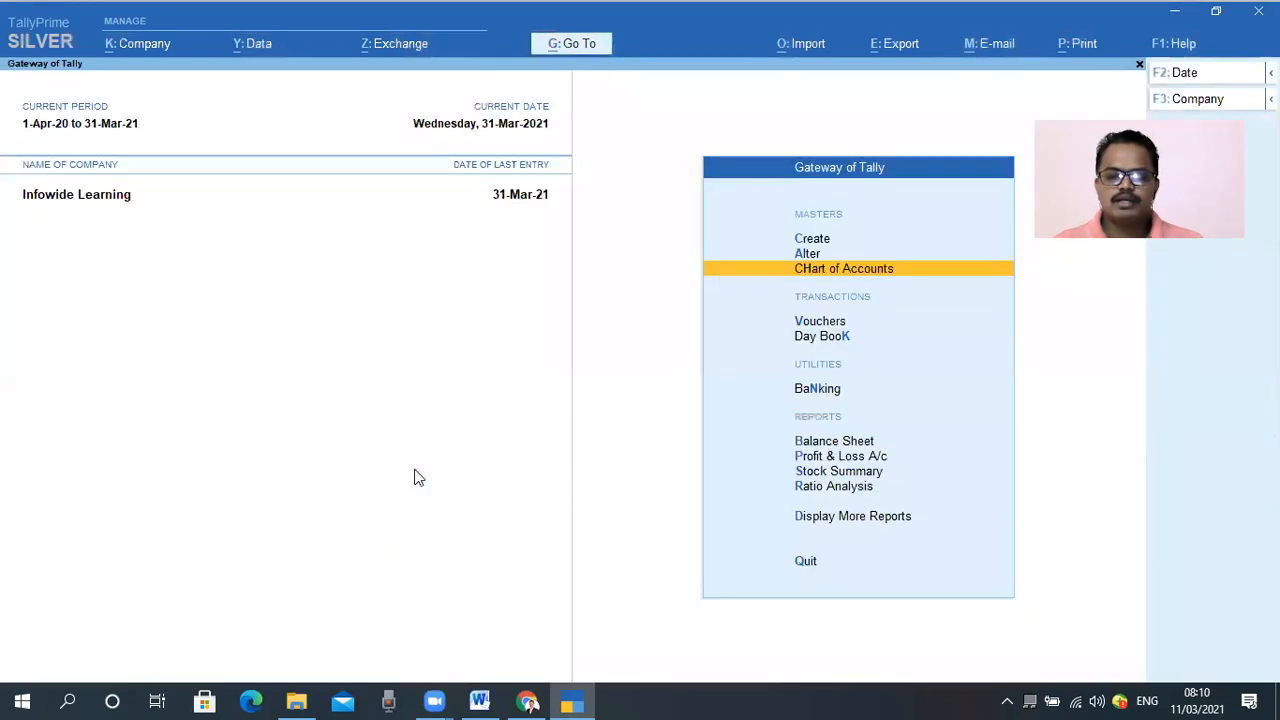
pyautogui.press('Escape')
pyautogui.press('Escape')
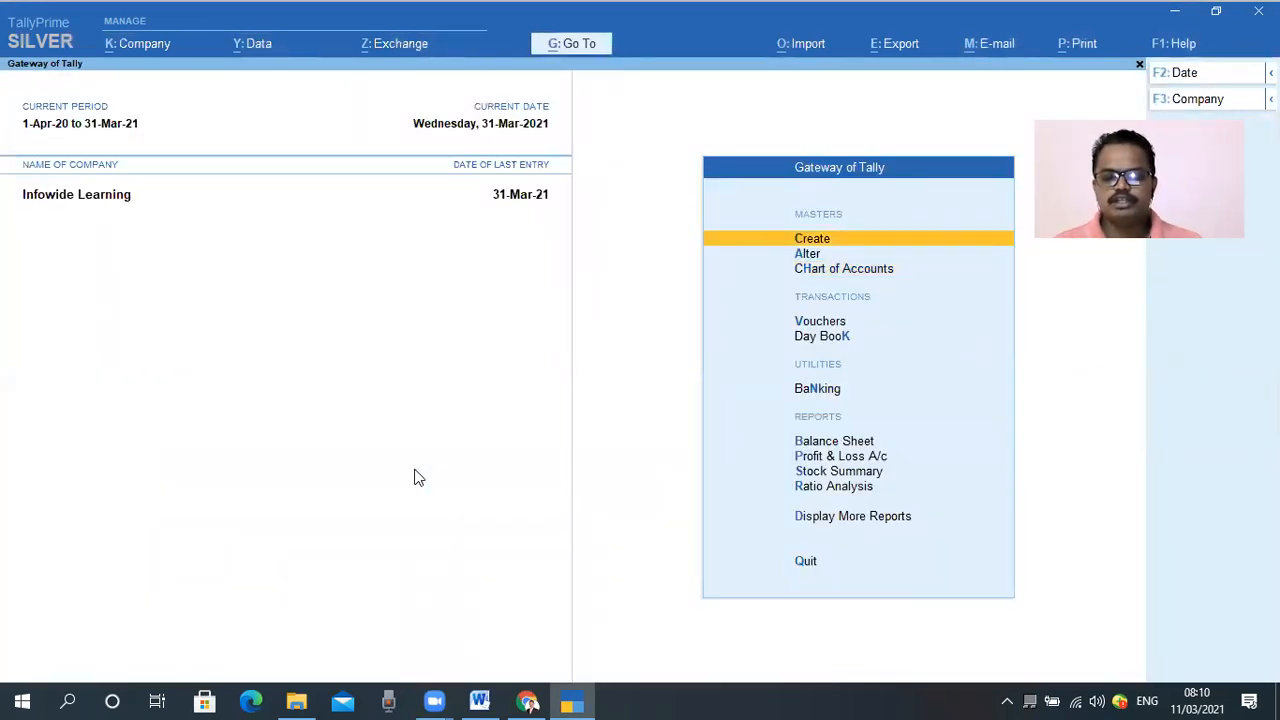
pyautogui.press('Down')
pyautogui.press('Down')
pyautogui.press('Down')
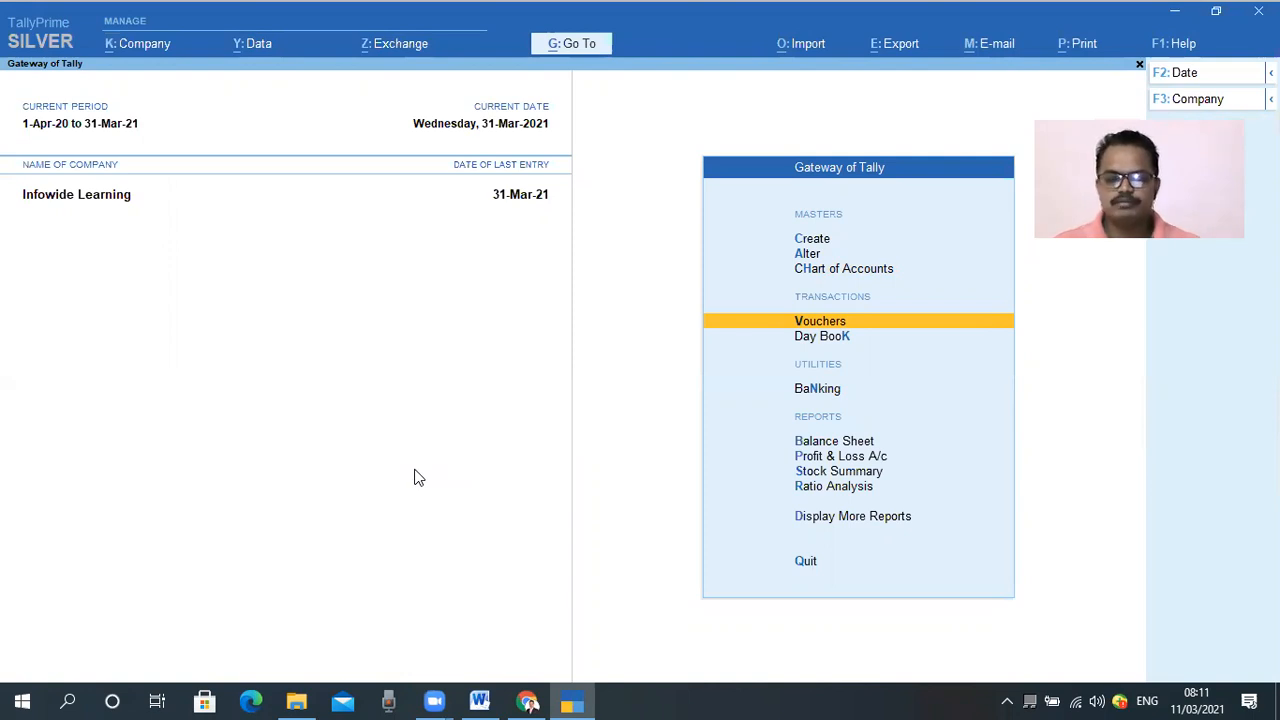
pyautogui.press('Return')
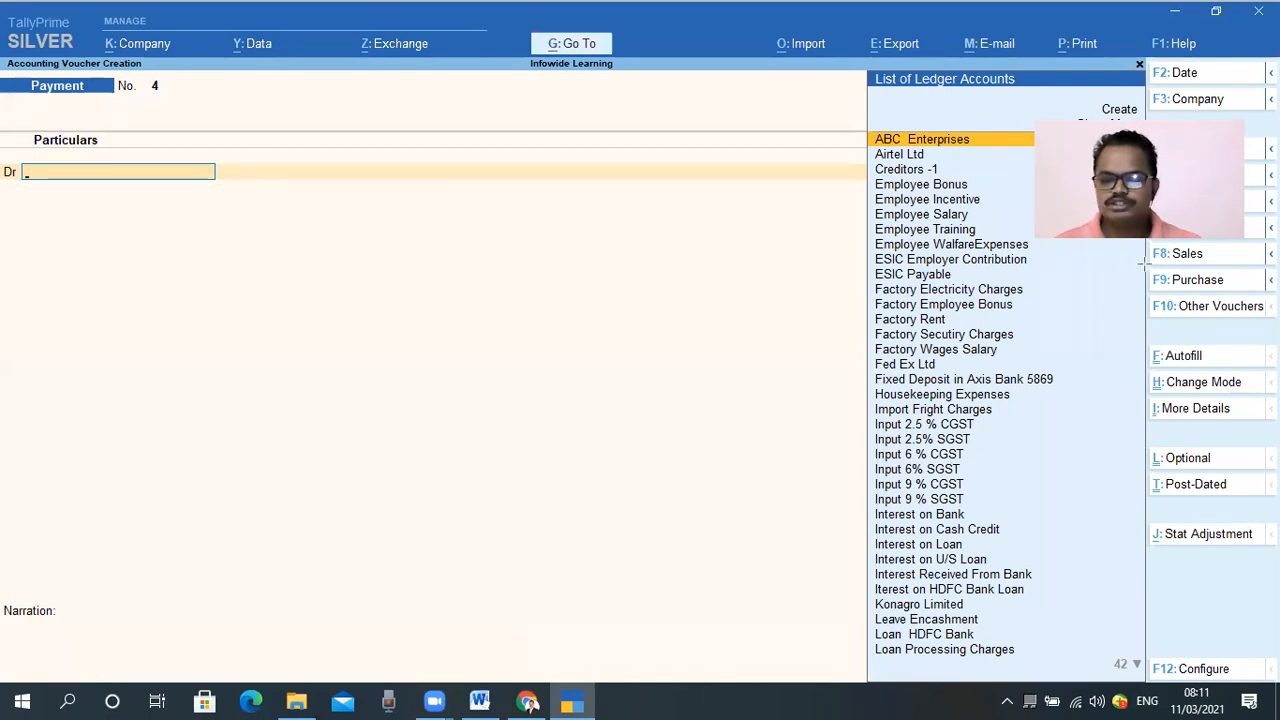
pyautogui.click(1185, 280)
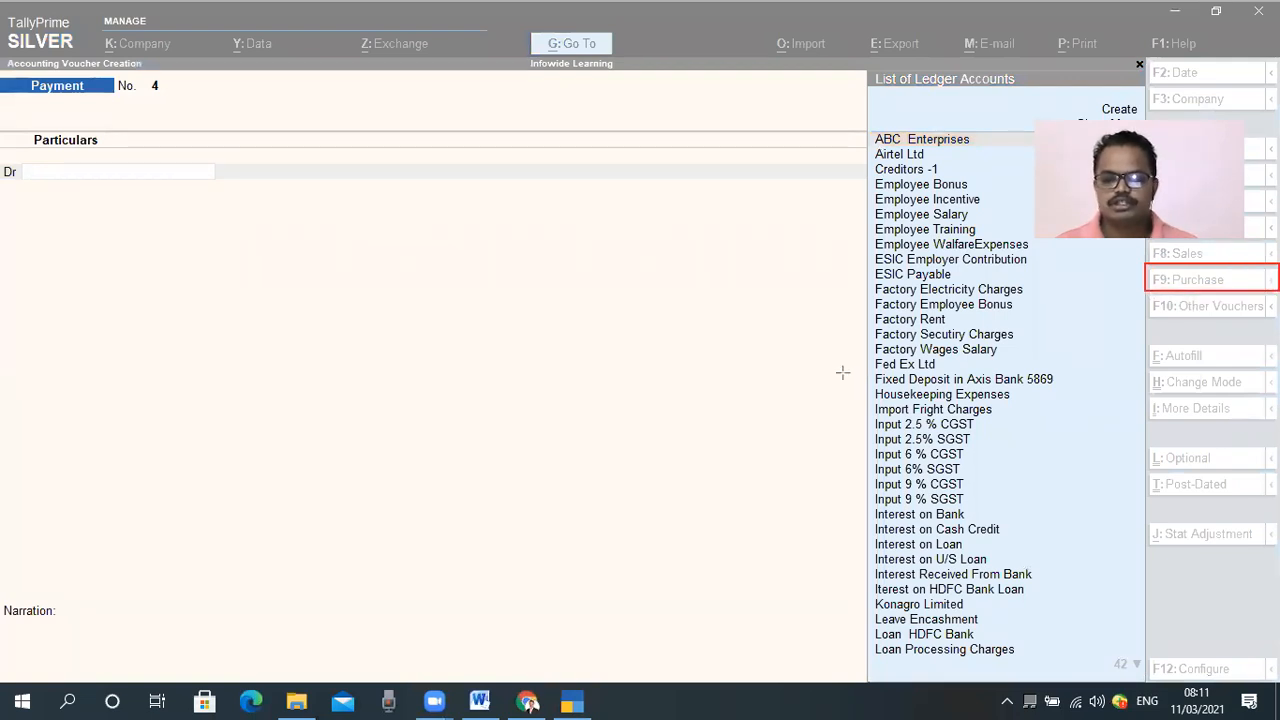
pyautogui.hotkey('ctrl', 'z')
pyautogui.press('Escape')
pyautogui.click(362, 494)
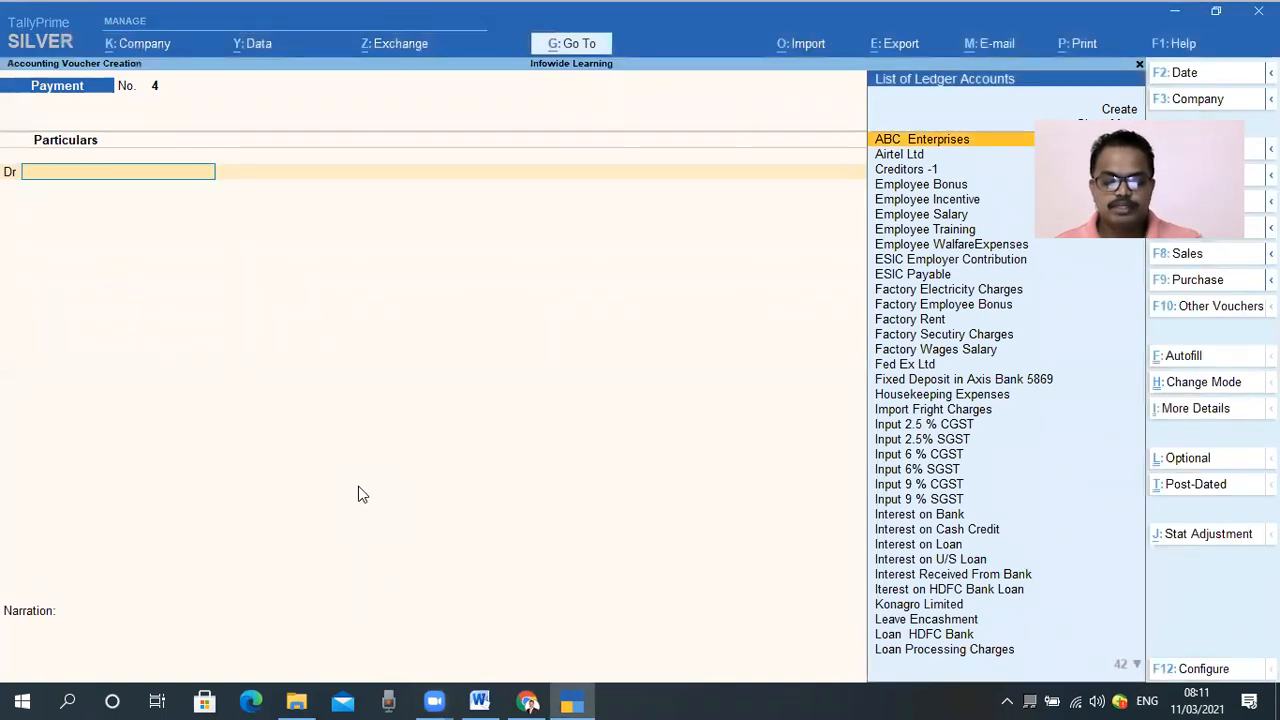
# Change the voucher type to Purchase and set the voucher date to 15.4.20.
pyautogui.press('F9')
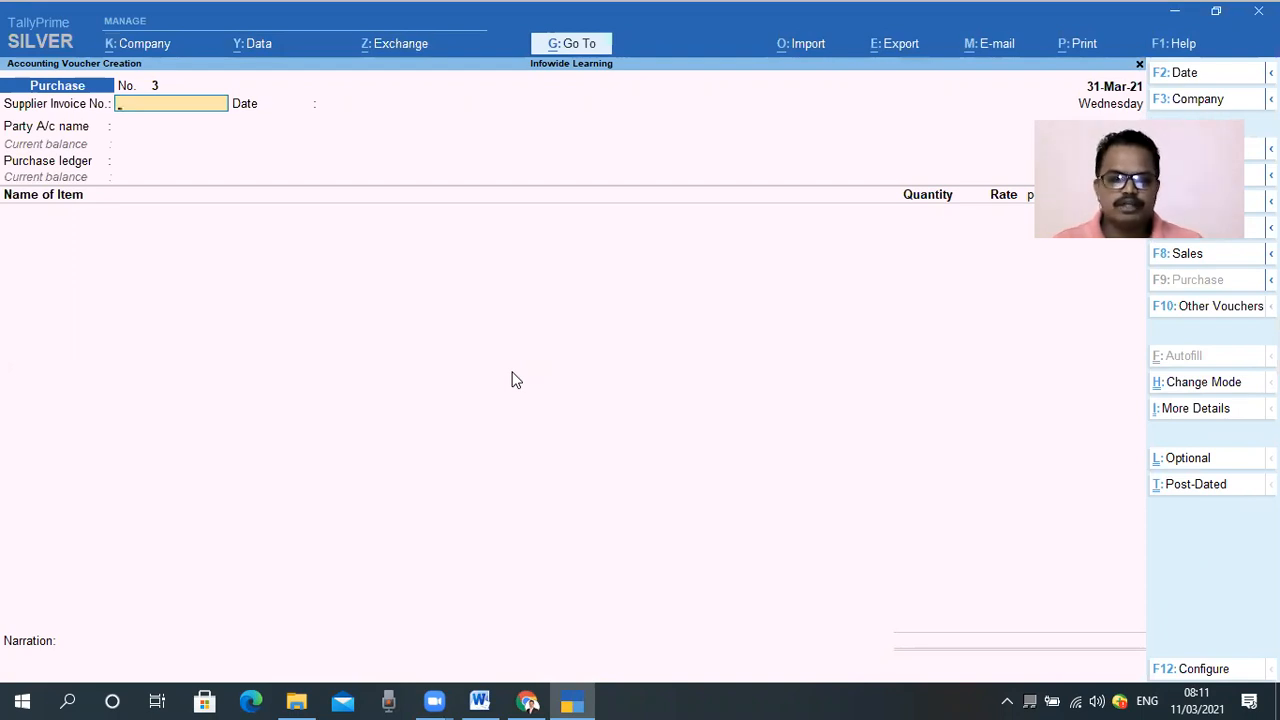
pyautogui.press('F2')
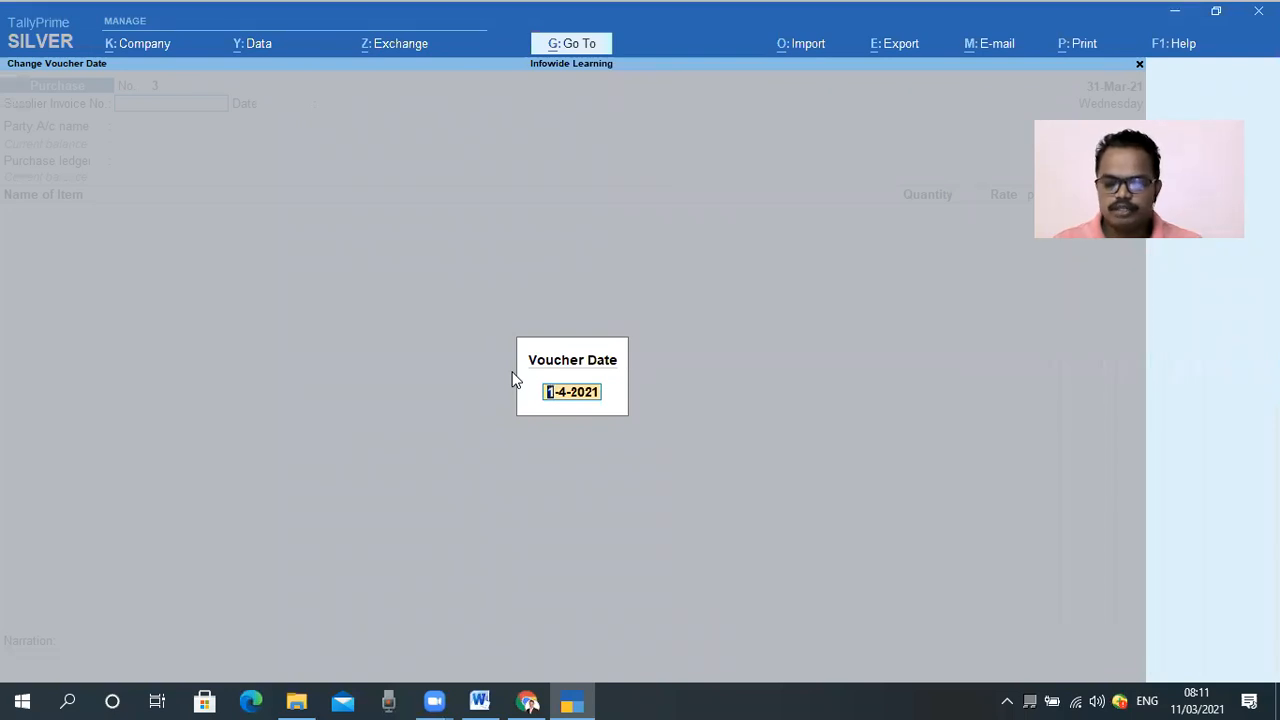
pyautogui.write('15.4.20')
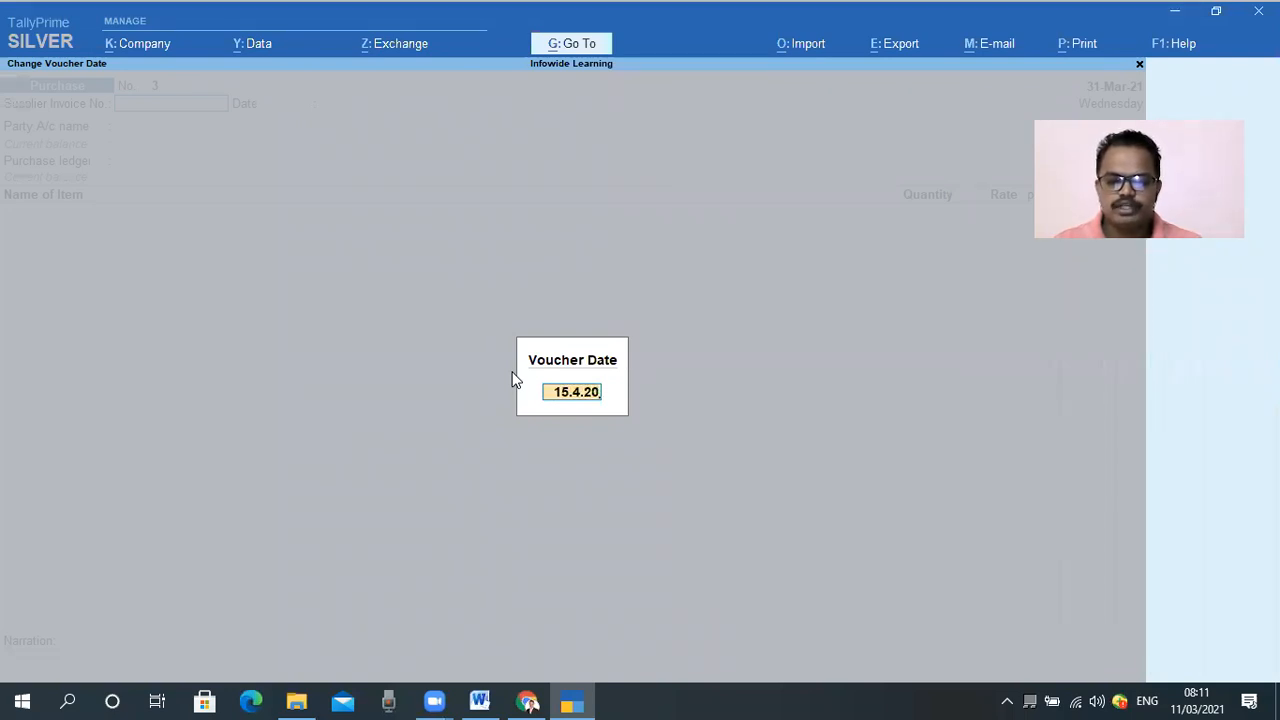
pyautogui.press('Return')
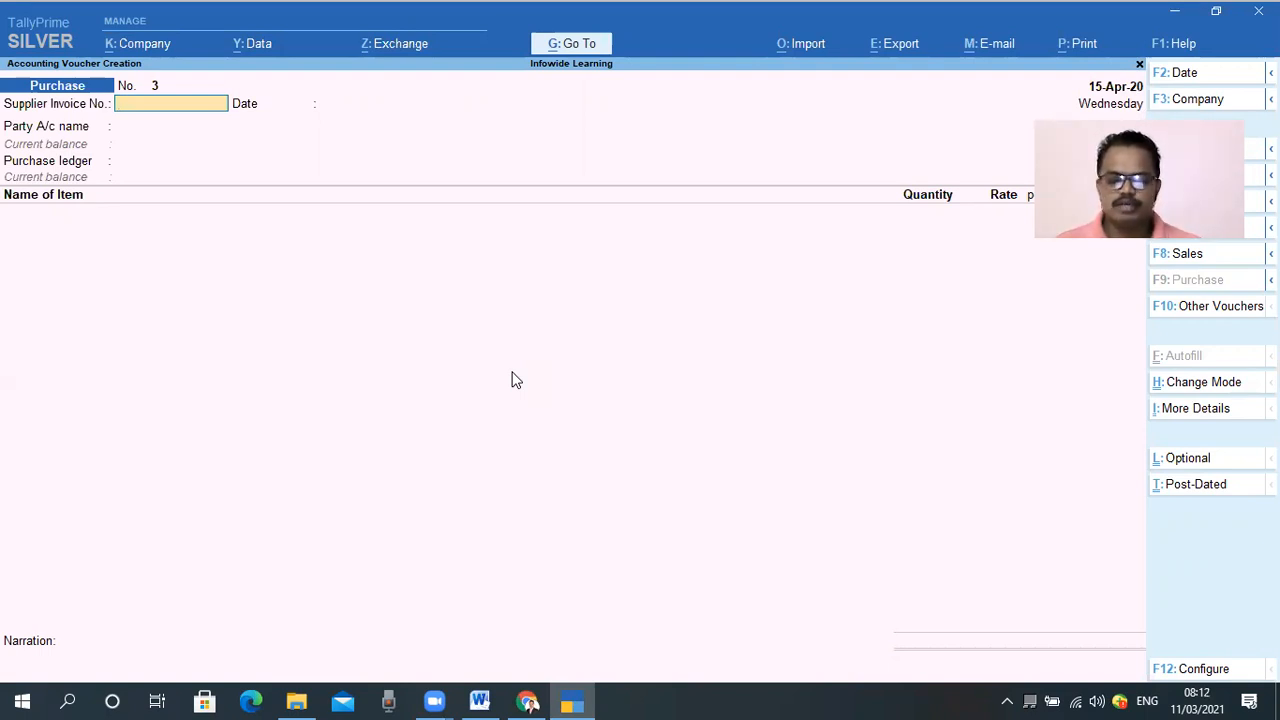
# Enter supplier invoice number 478, keep its date as 15-Apr-20, and choose Creditors -1 as the party account.
pyautogui.write('478')
pyautogui.press('Return')
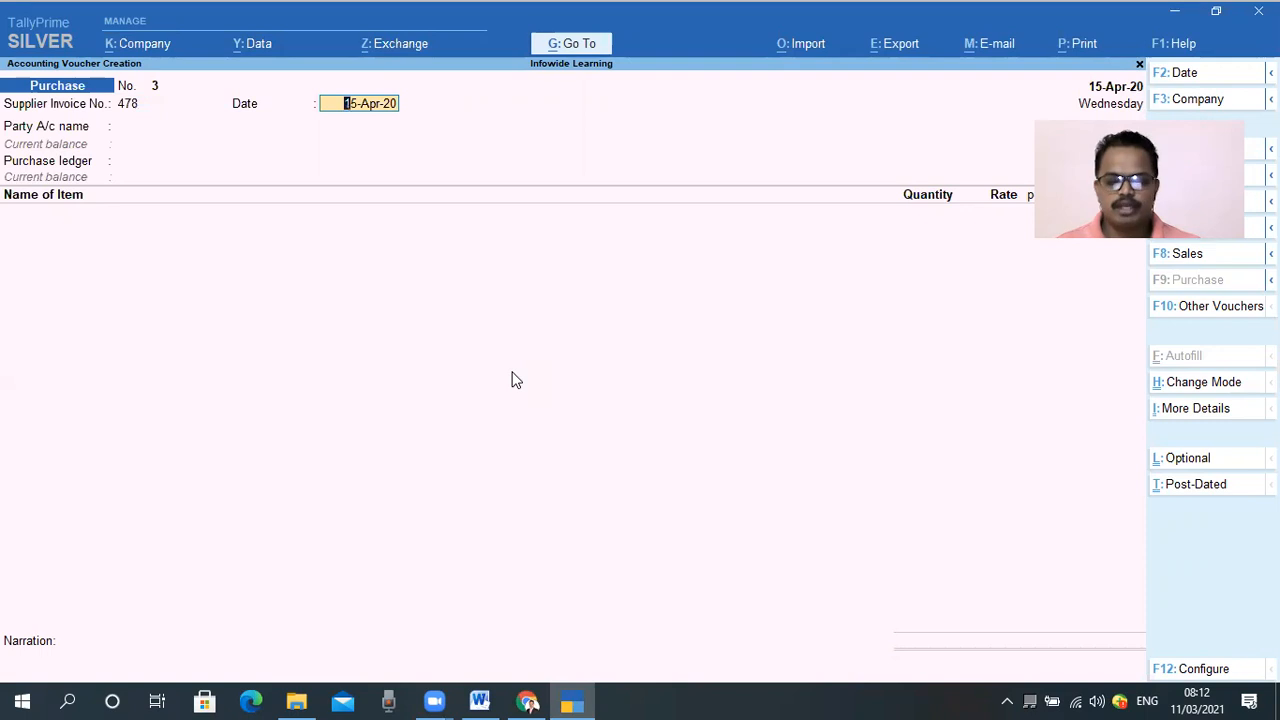
pyautogui.press('Return')
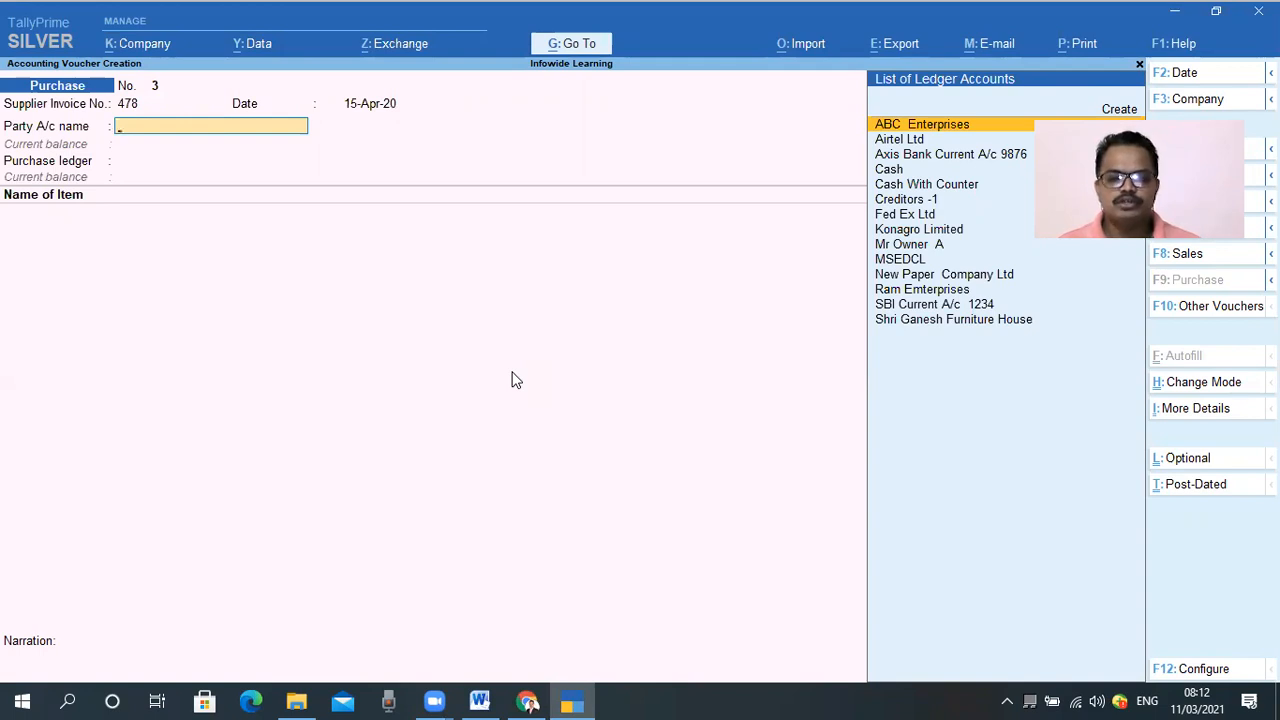
pyautogui.write('Cred')
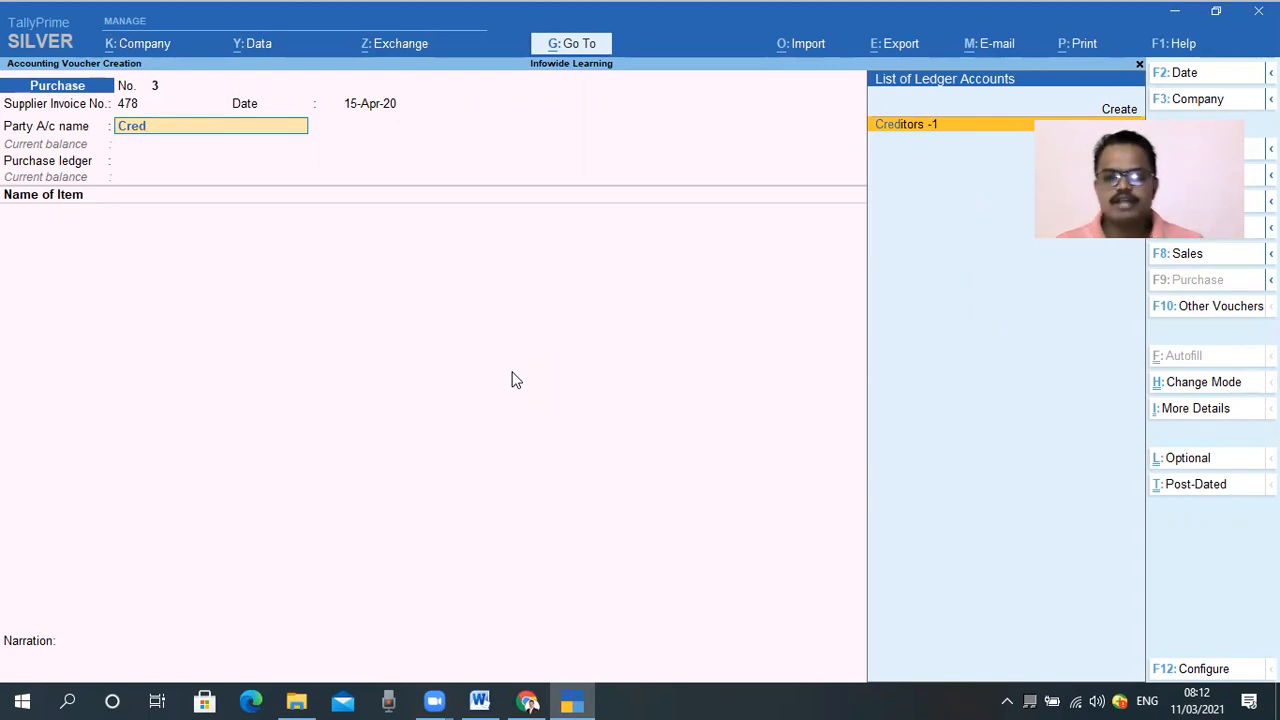
pyautogui.press('Return')
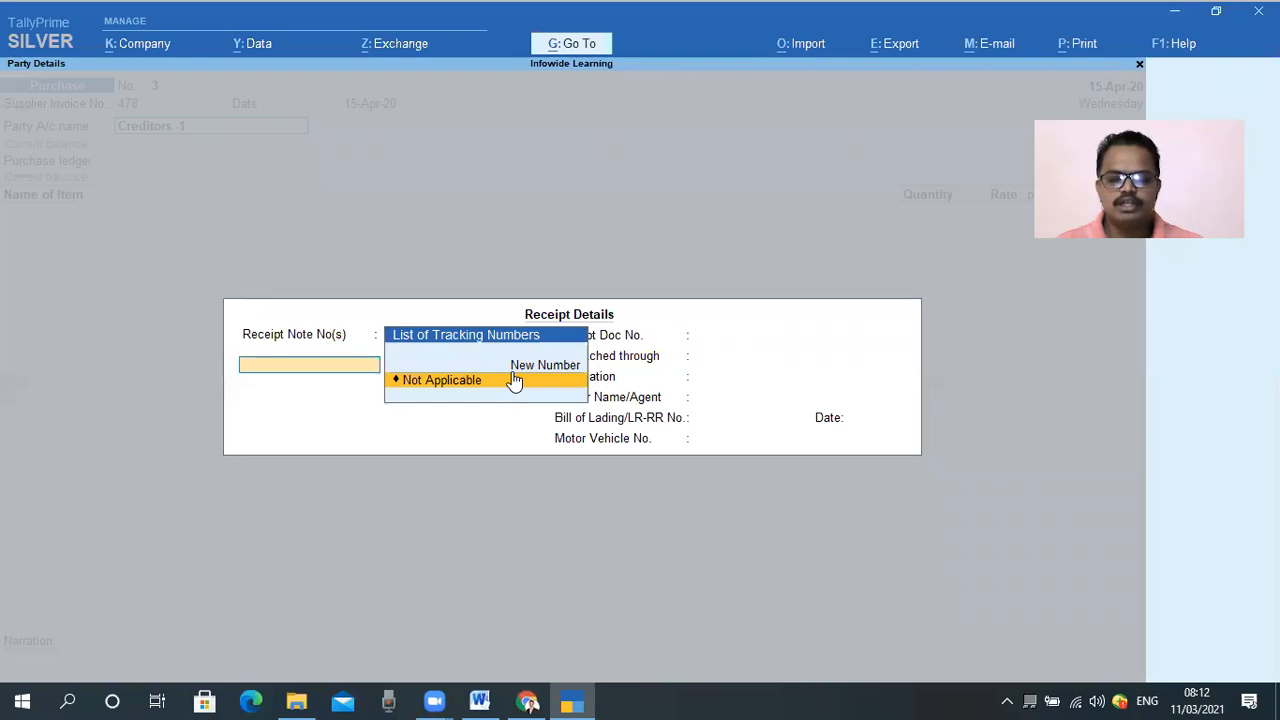
# Set the receipt note to Not Applicable, leave the other receipt details blank, and choose Purchase 12 % as the purchase ledger.
pyautogui.click(512, 378)
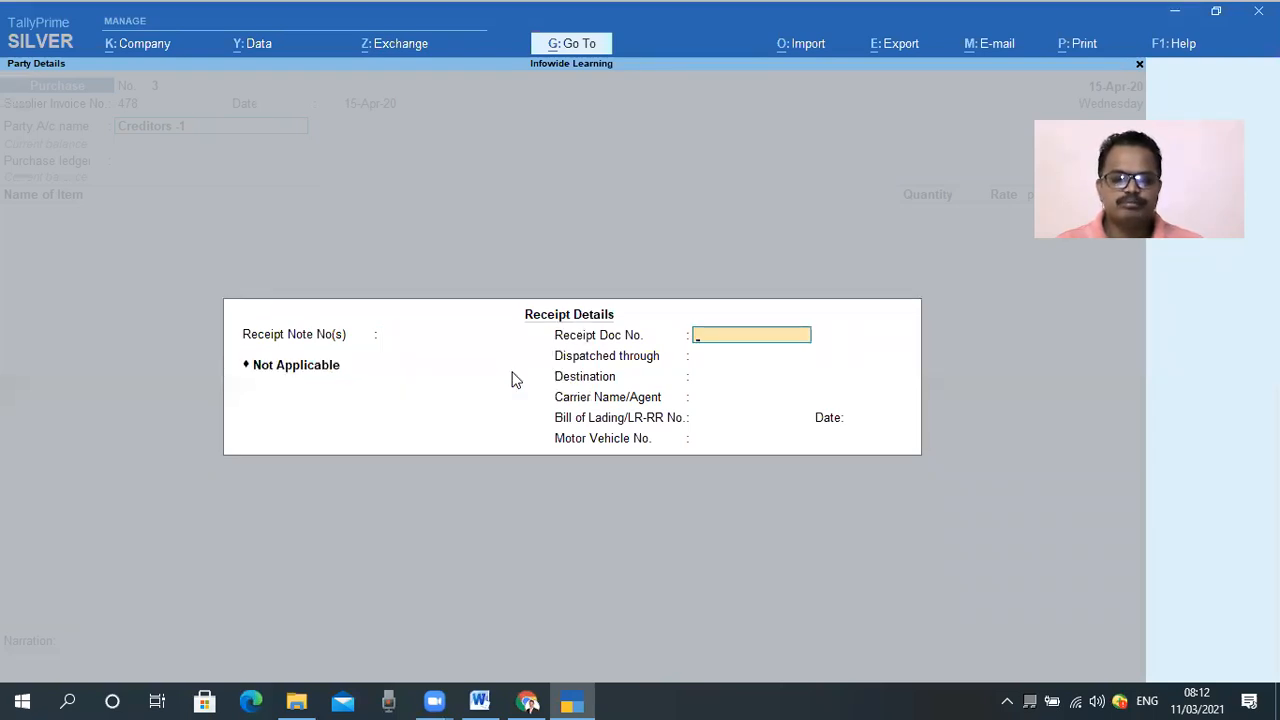
pyautogui.press('Return')
pyautogui.press('Return')
pyautogui.press('Return')
pyautogui.press('Return')
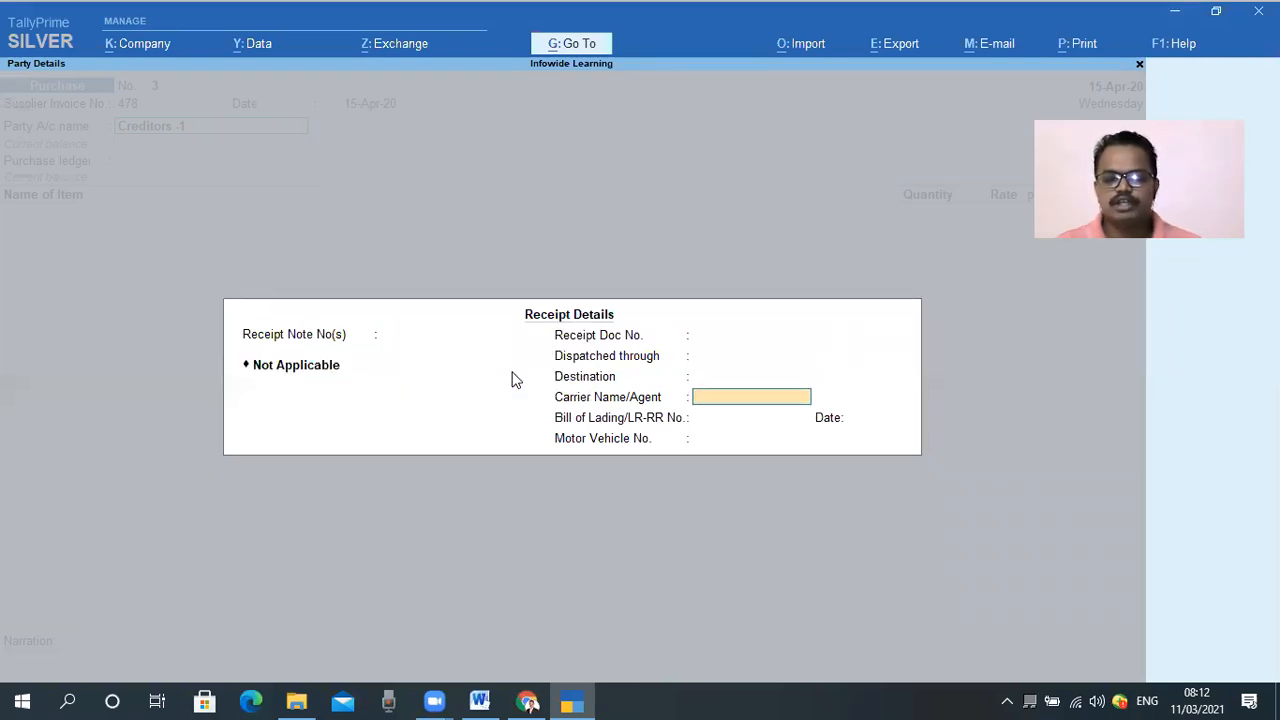
pyautogui.press('Return')
pyautogui.press('Return')
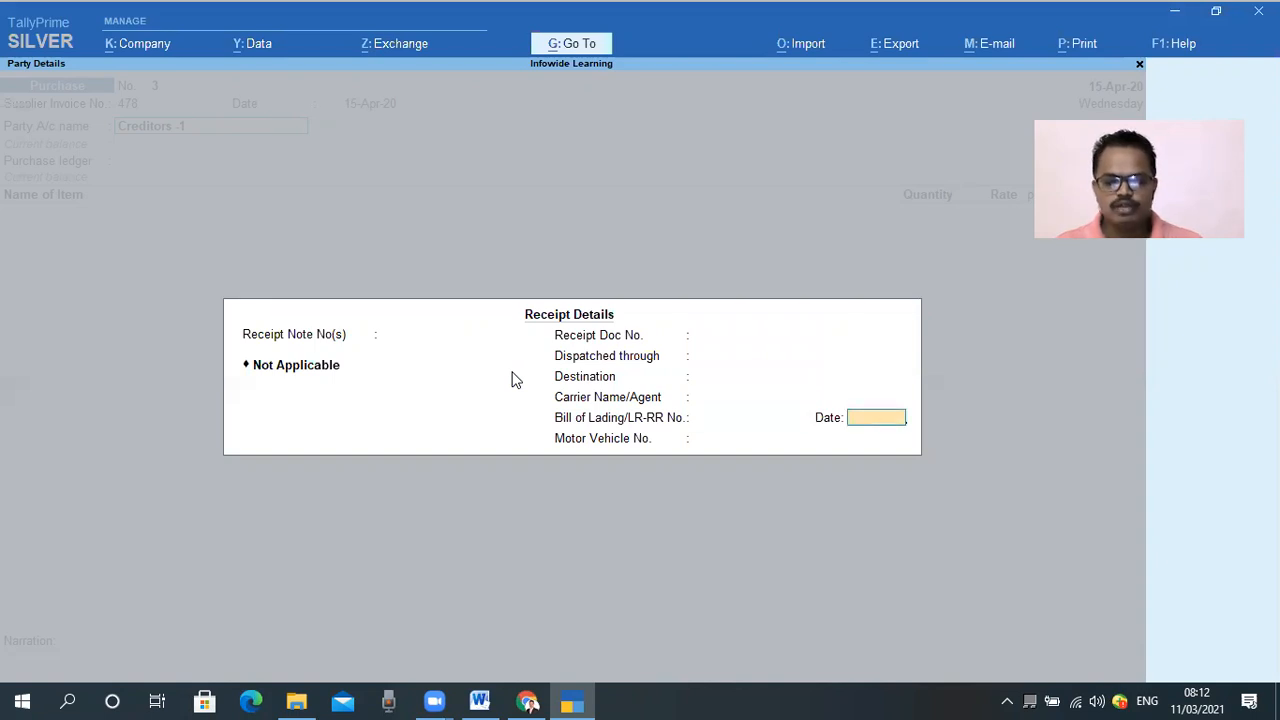
pyautogui.press('Return')
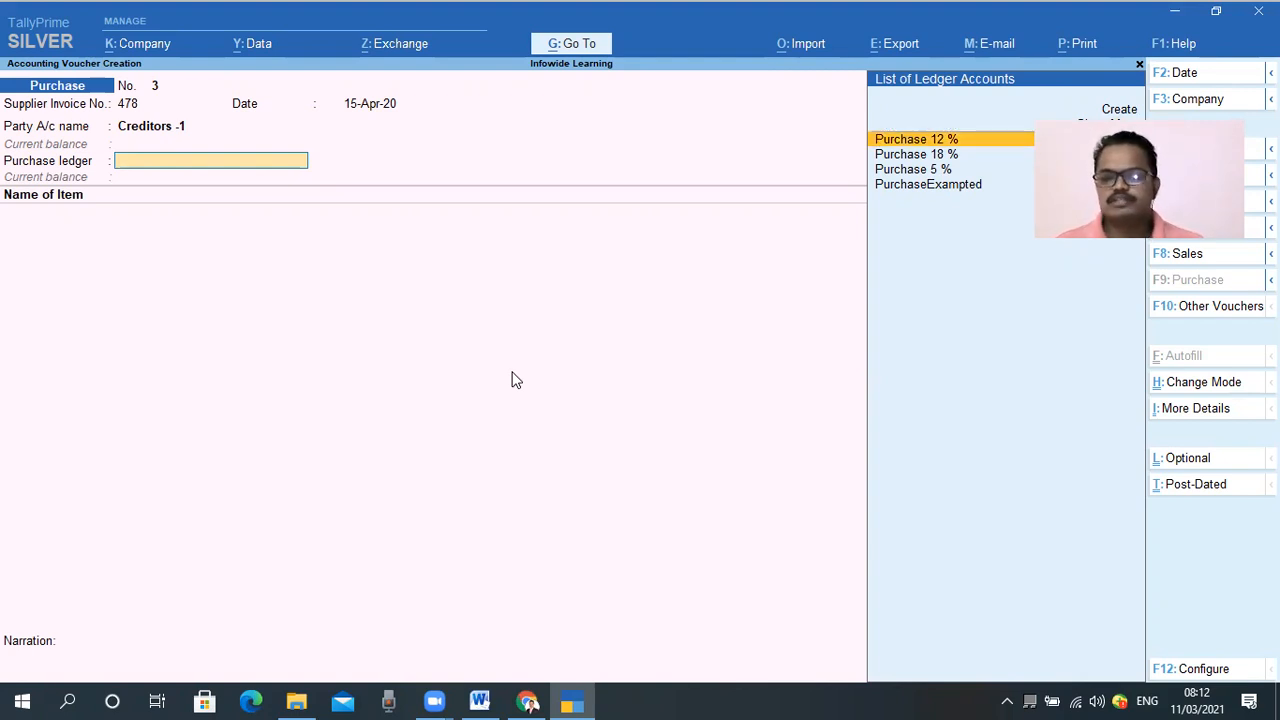
pyautogui.press('Return')
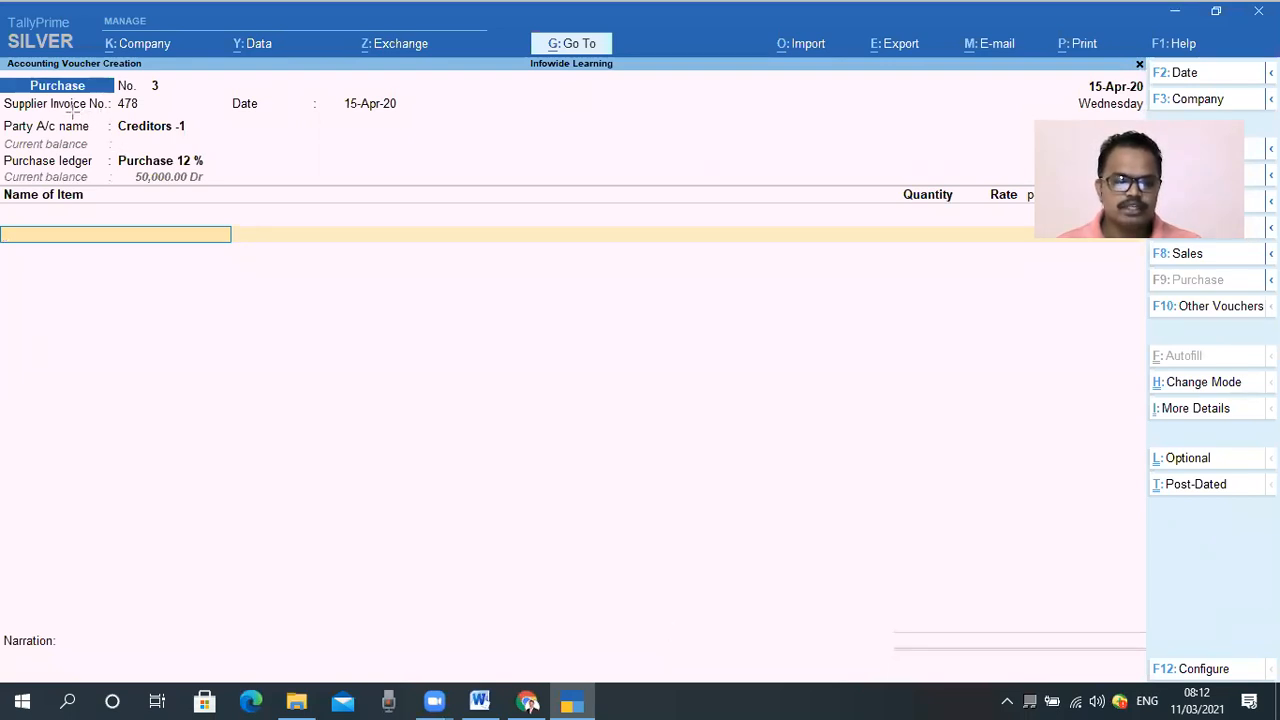
pyautogui.moveTo(5, 117); pyautogui.dragTo(191, 130)
pyautogui.moveTo(3, 150)
pyautogui.mouseDown()
pyautogui.moveTo(40, 169)
pyautogui.moveTo(232, 173)
pyautogui.mouseUp()
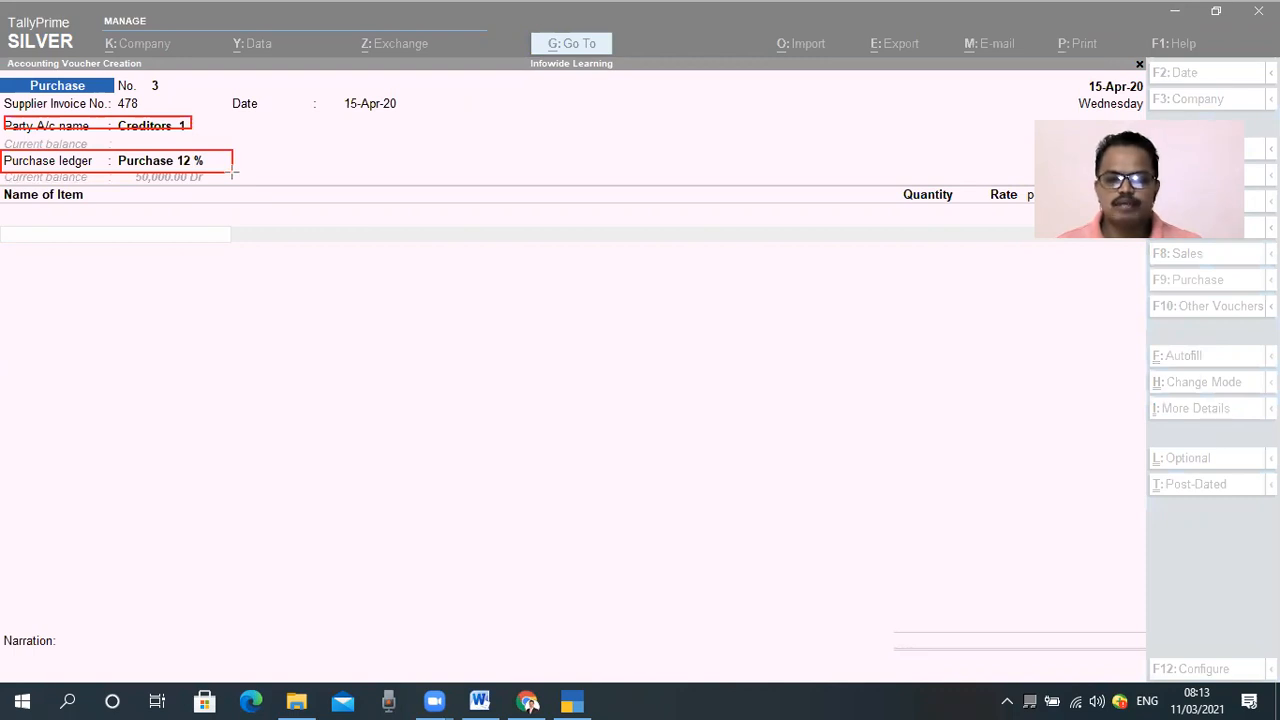
pyautogui.hotkey('ctrl', 'z')
pyautogui.hotkey('ctrl', 'z')
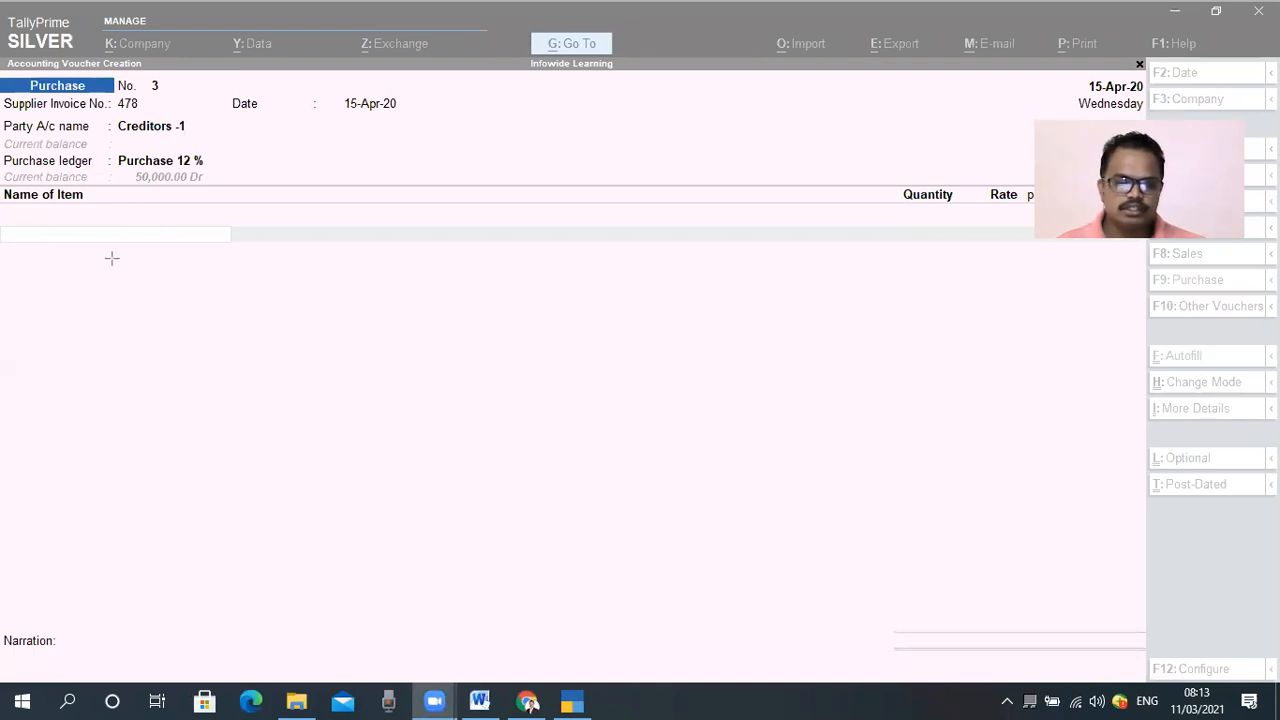
pyautogui.moveTo(5, 187); pyautogui.dragTo(105, 210)
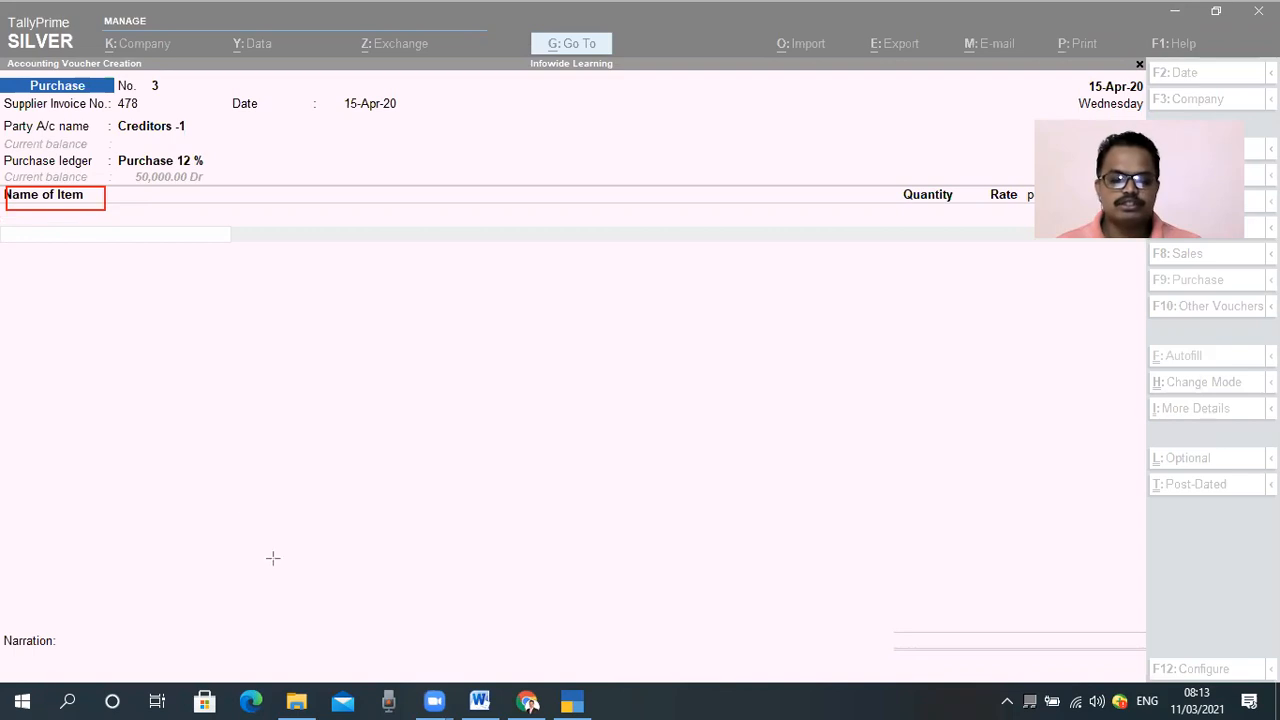
pyautogui.hotkey('ctrl', 'z')
pyautogui.press('Escape')
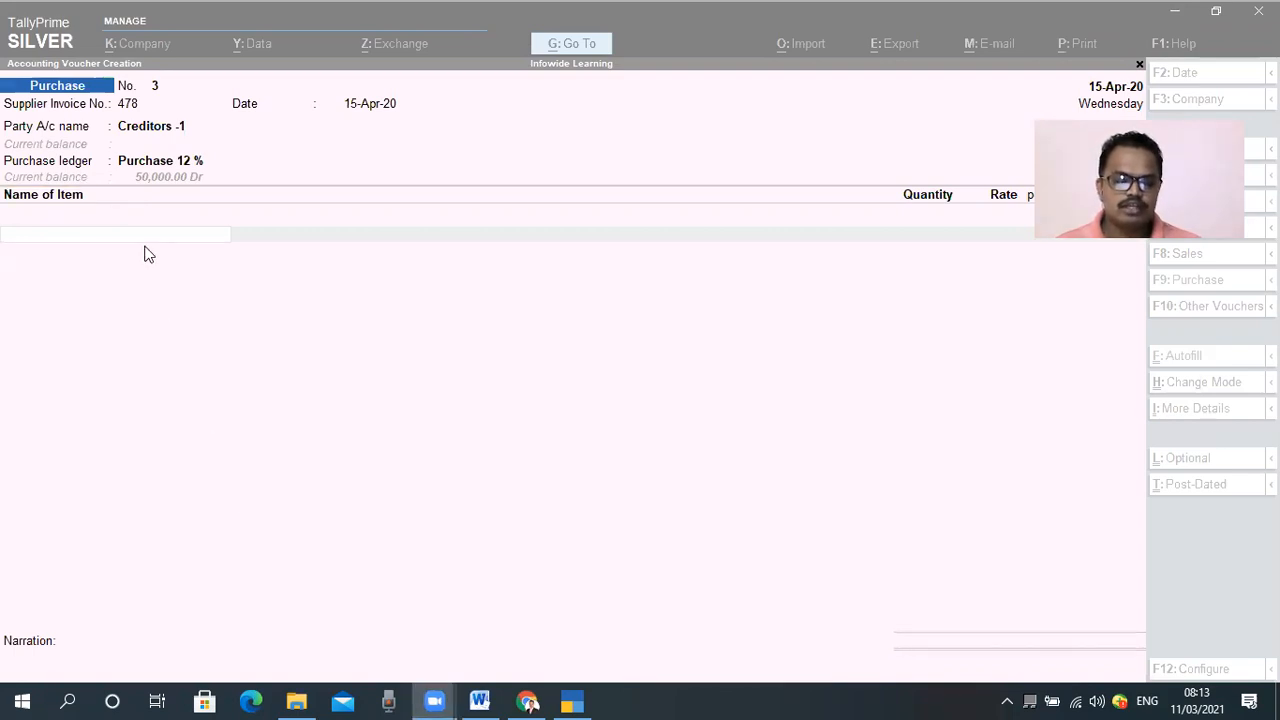
pyautogui.click(130, 212)
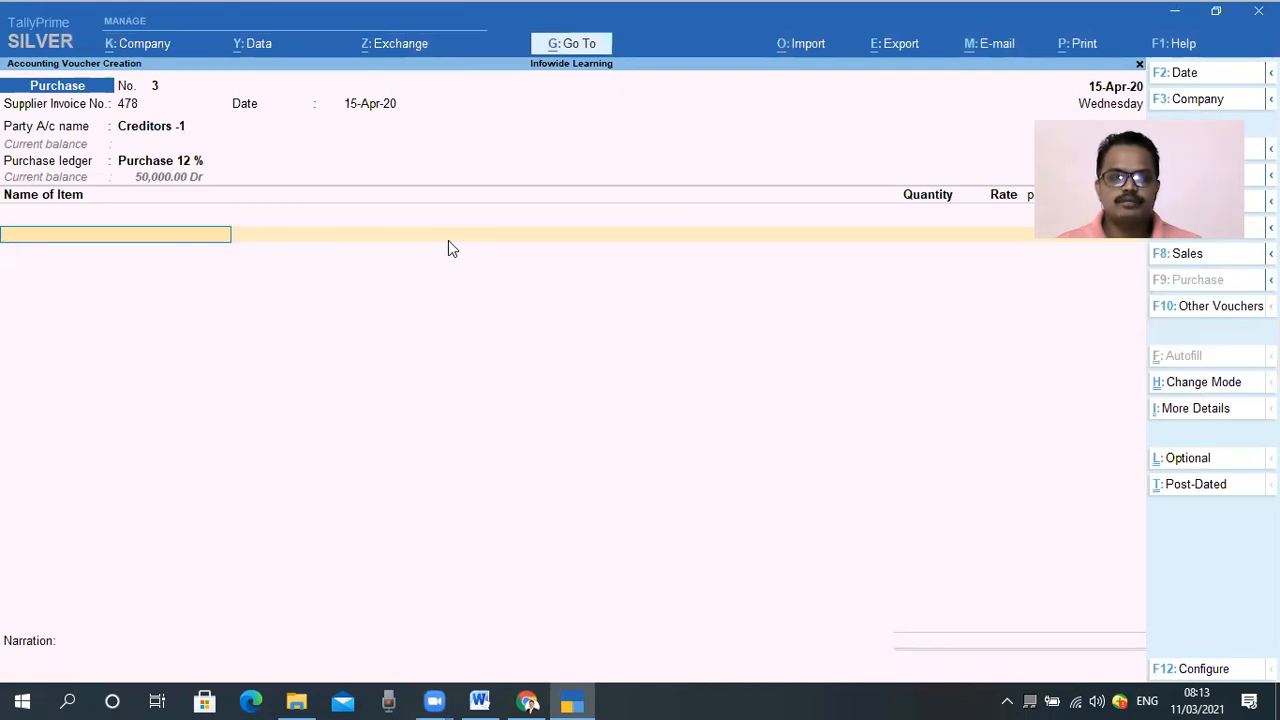
# Choose the stock item Laptop for the first item line of the purchase voucher.
pyautogui.write('c')
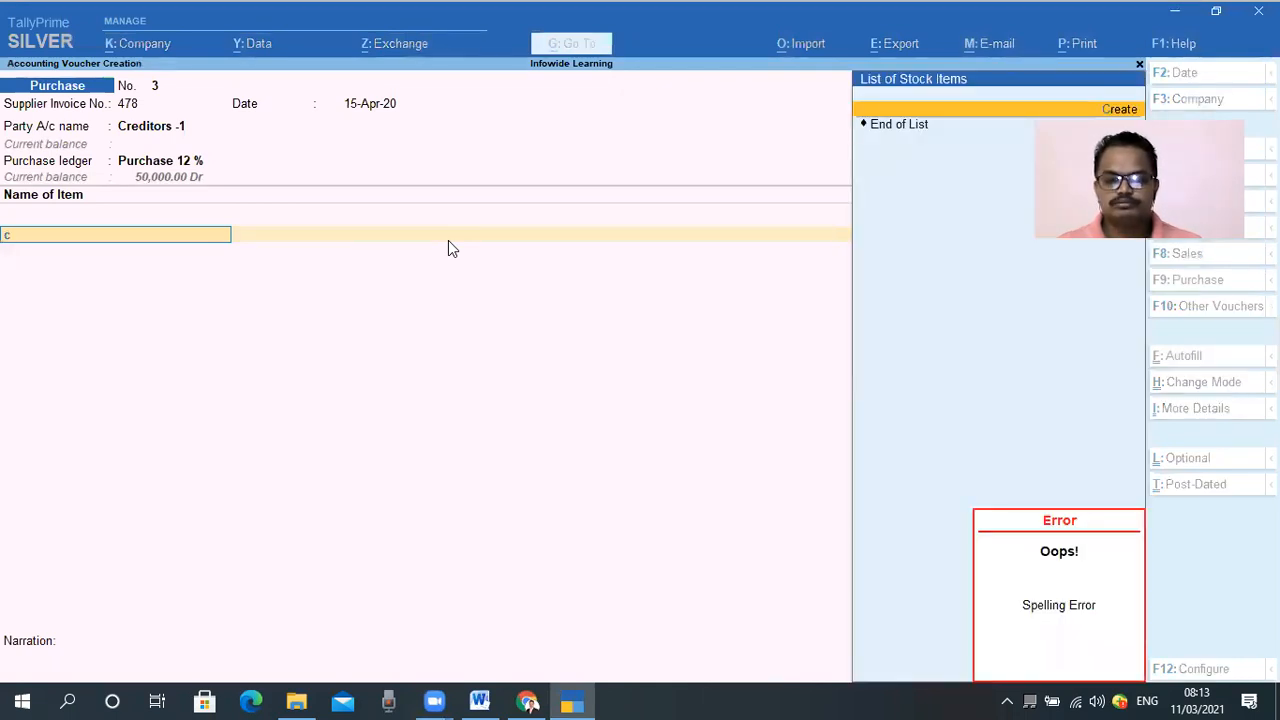
pyautogui.press('BackSpace')
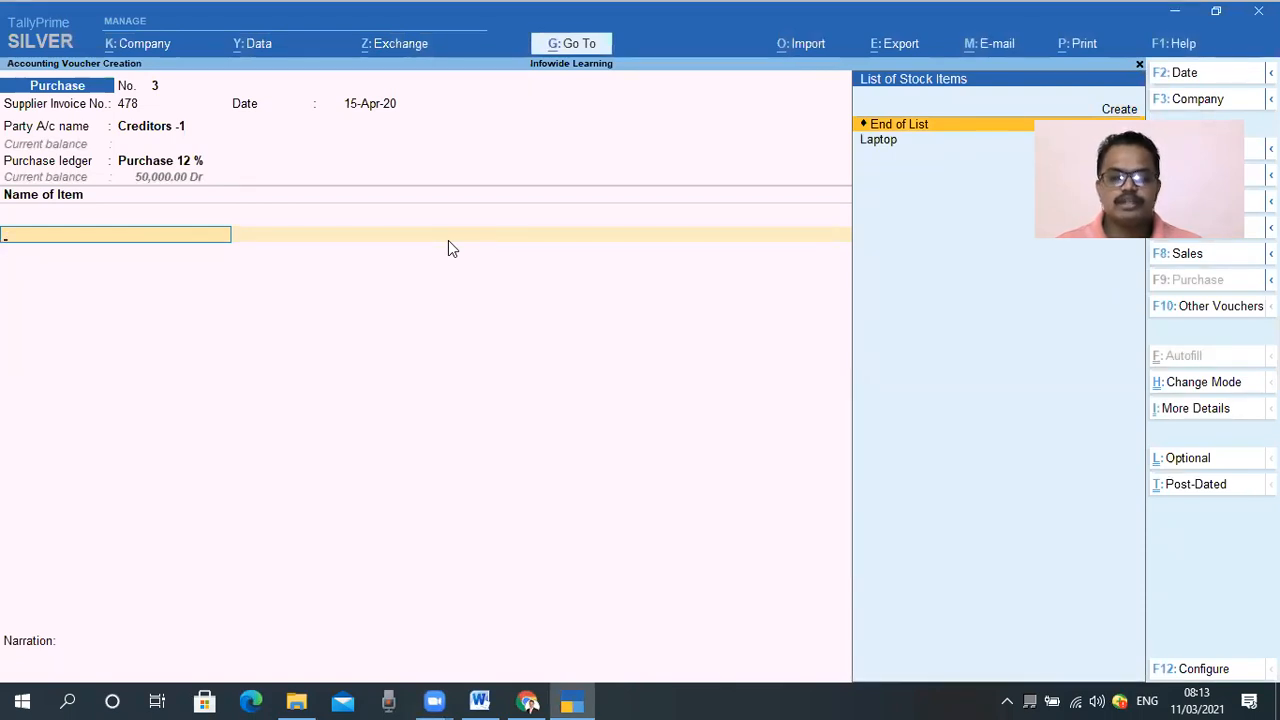
pyautogui.press('Down')
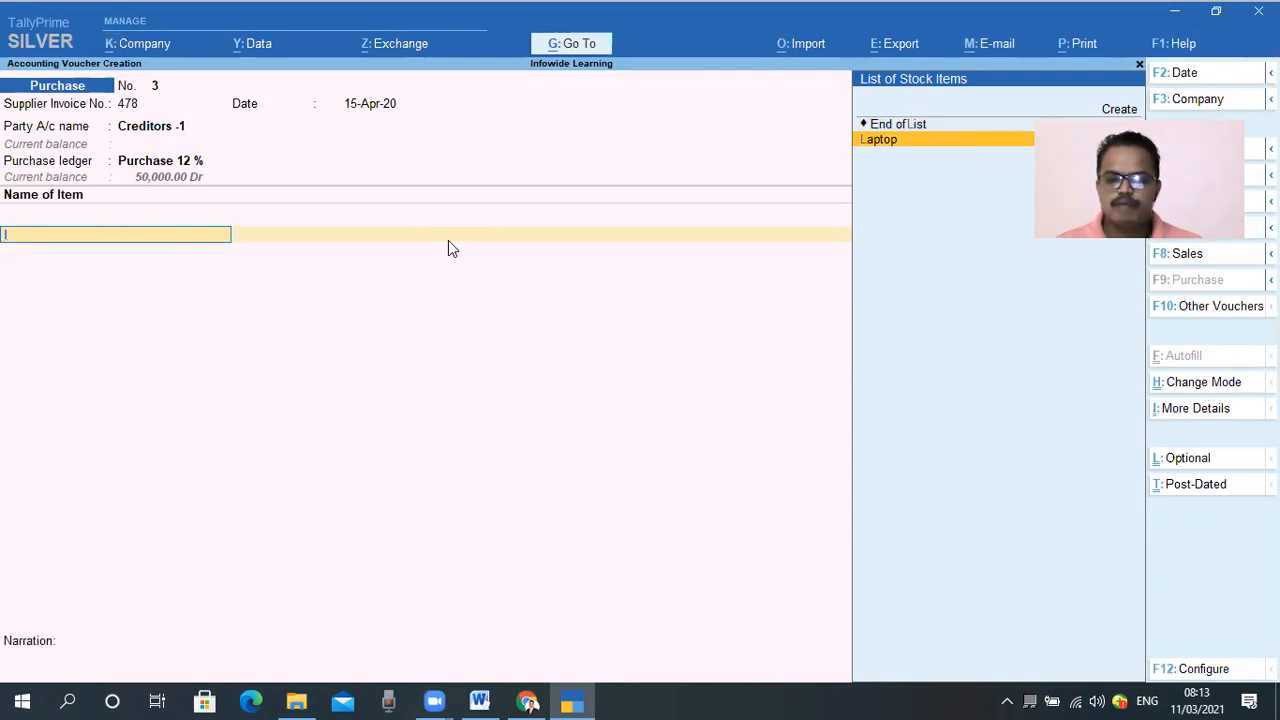
pyautogui.press('Up')
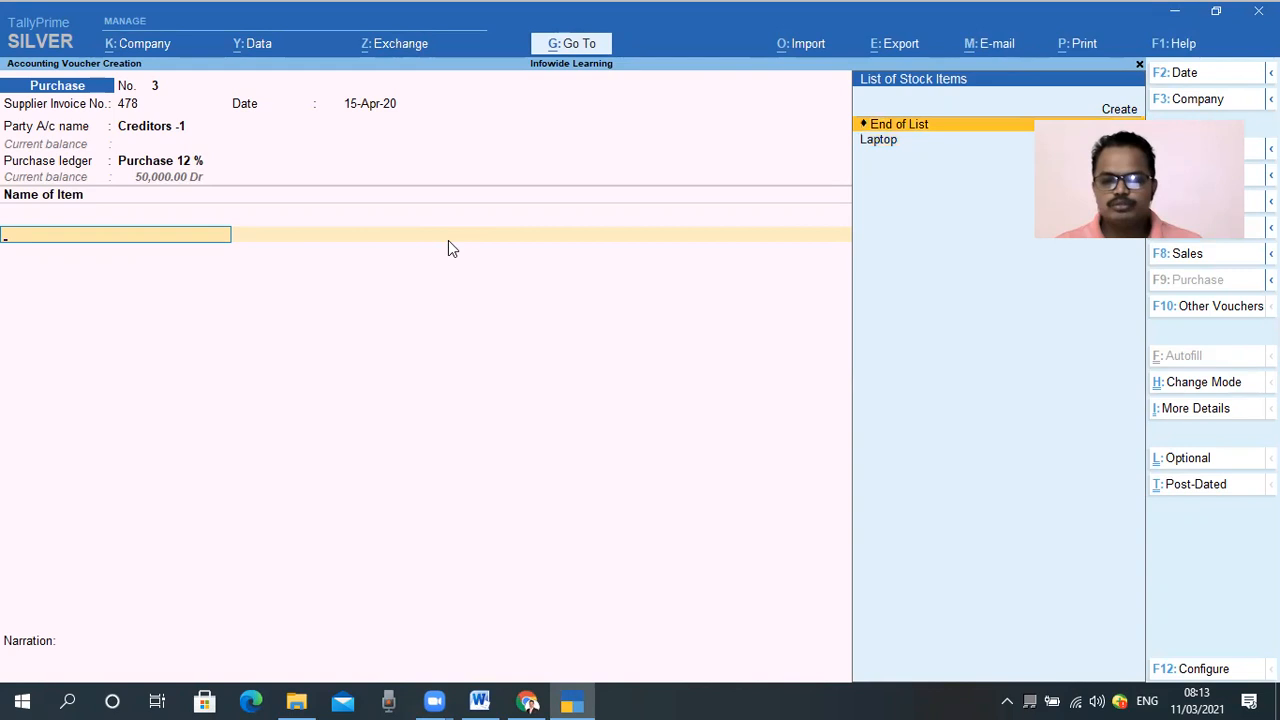
pyautogui.press('Down')
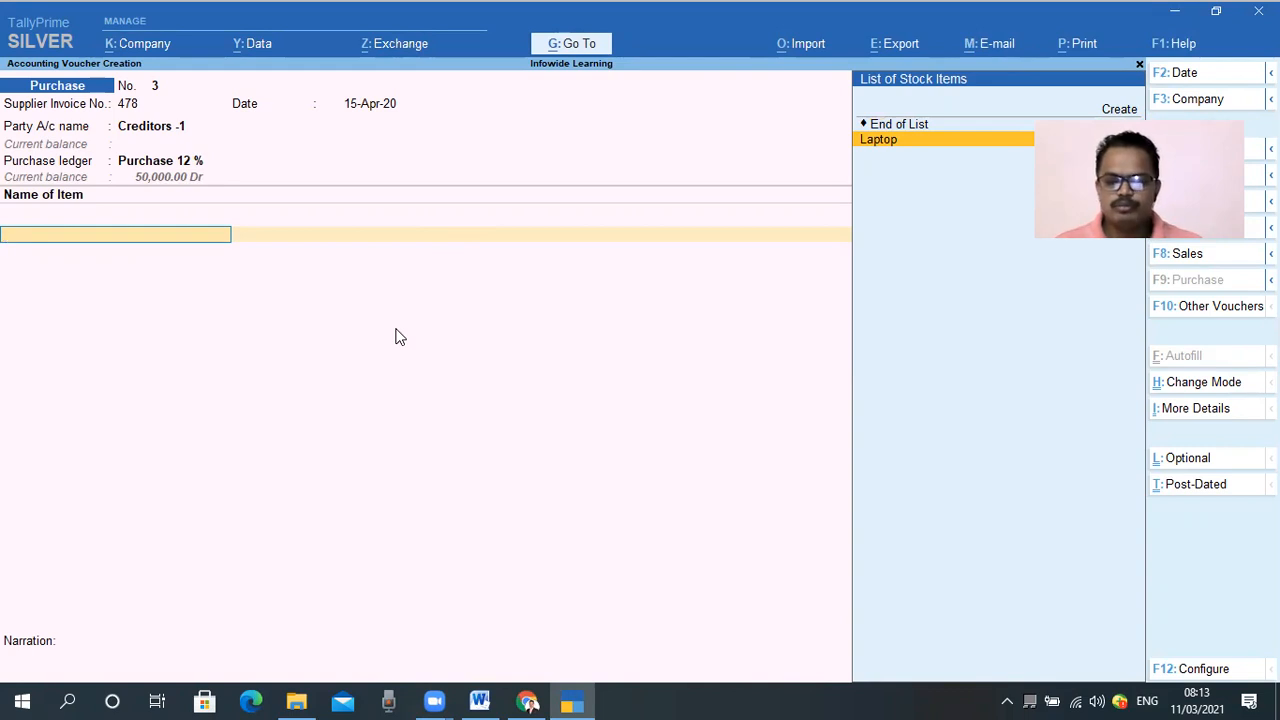
pyautogui.press('Return')
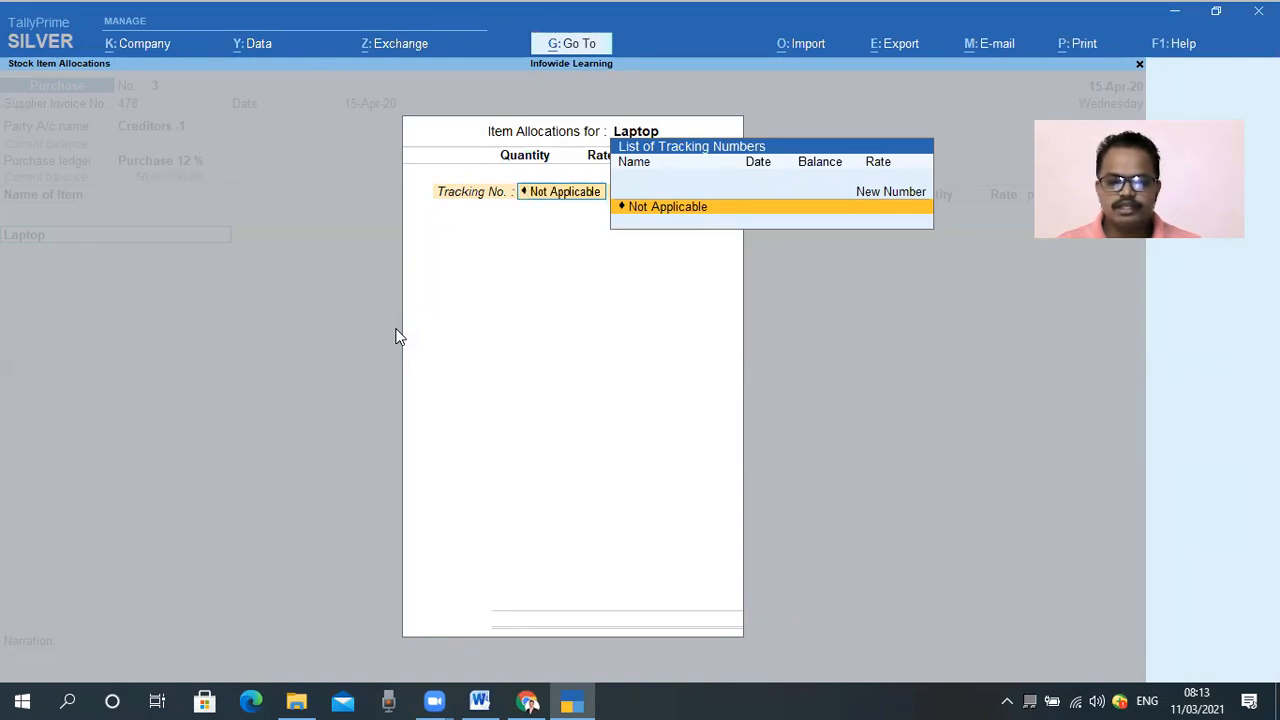
pyautogui.press('Return')
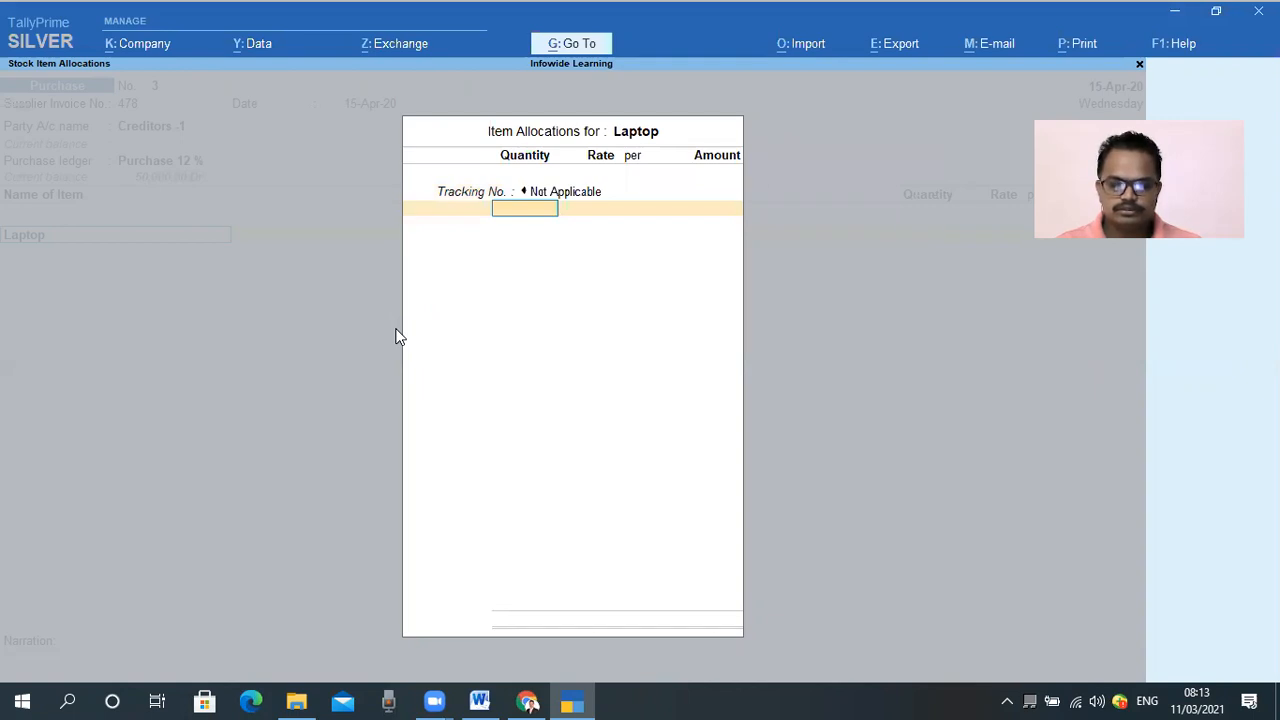
pyautogui.press('BackSpace')
pyautogui.press('Up')
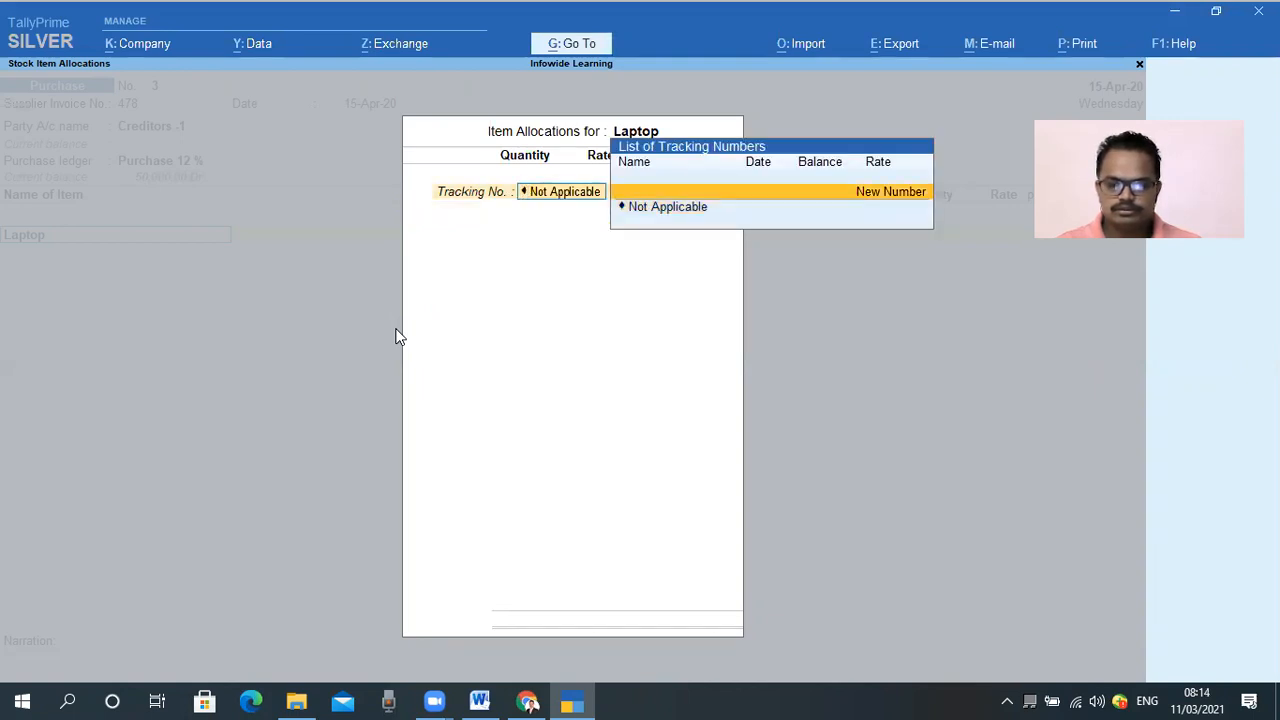
pyautogui.press('Return')
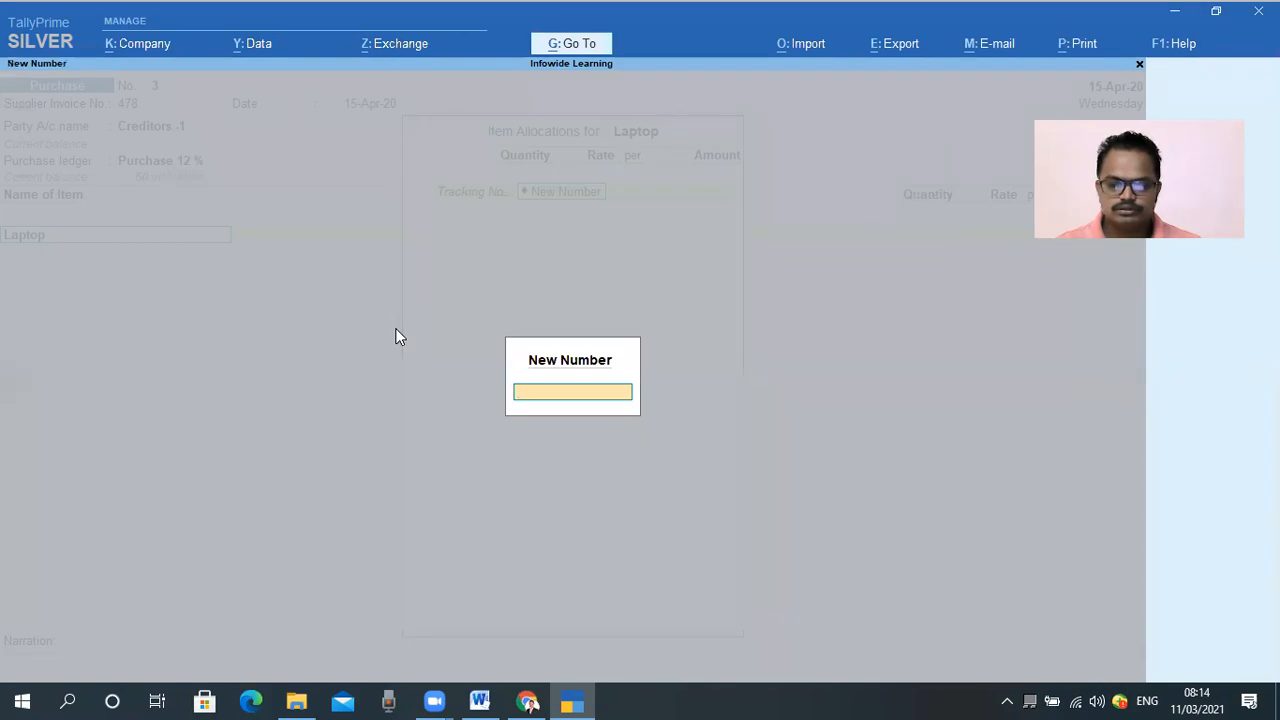
pyautogui.press('Escape')
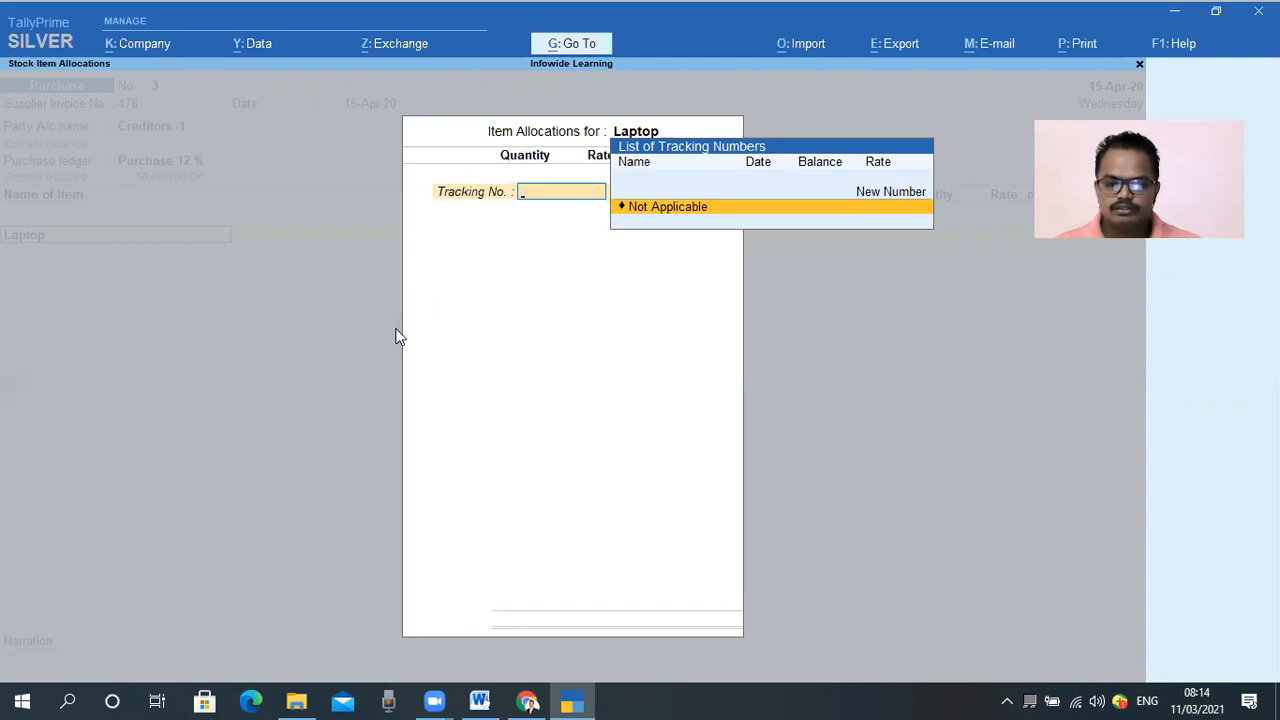
# Allocate the Laptop item with tracking number Not Applicable, a quantity of 10 pcs and a rate of 25,000 per pcs.
pyautogui.press('Return')
pyautogui.press('Return')
pyautogui.press('BackSpace')
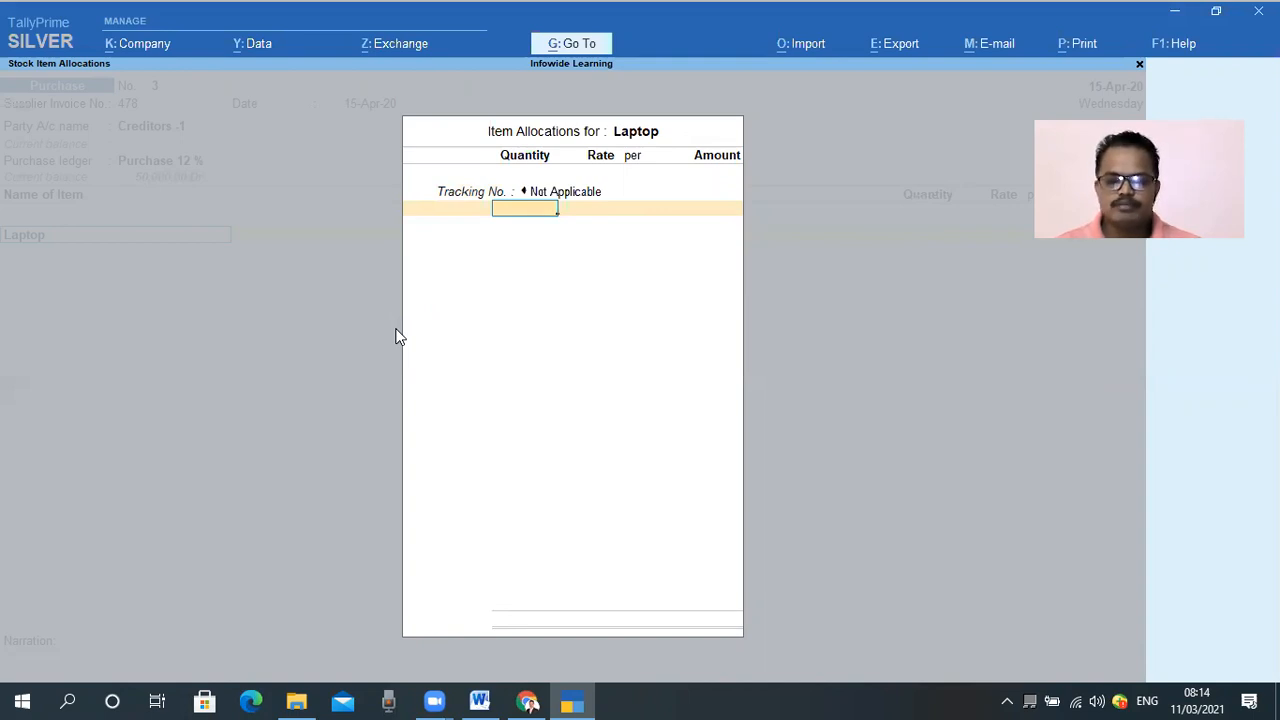
pyautogui.write('10')
pyautogui.press('Return')
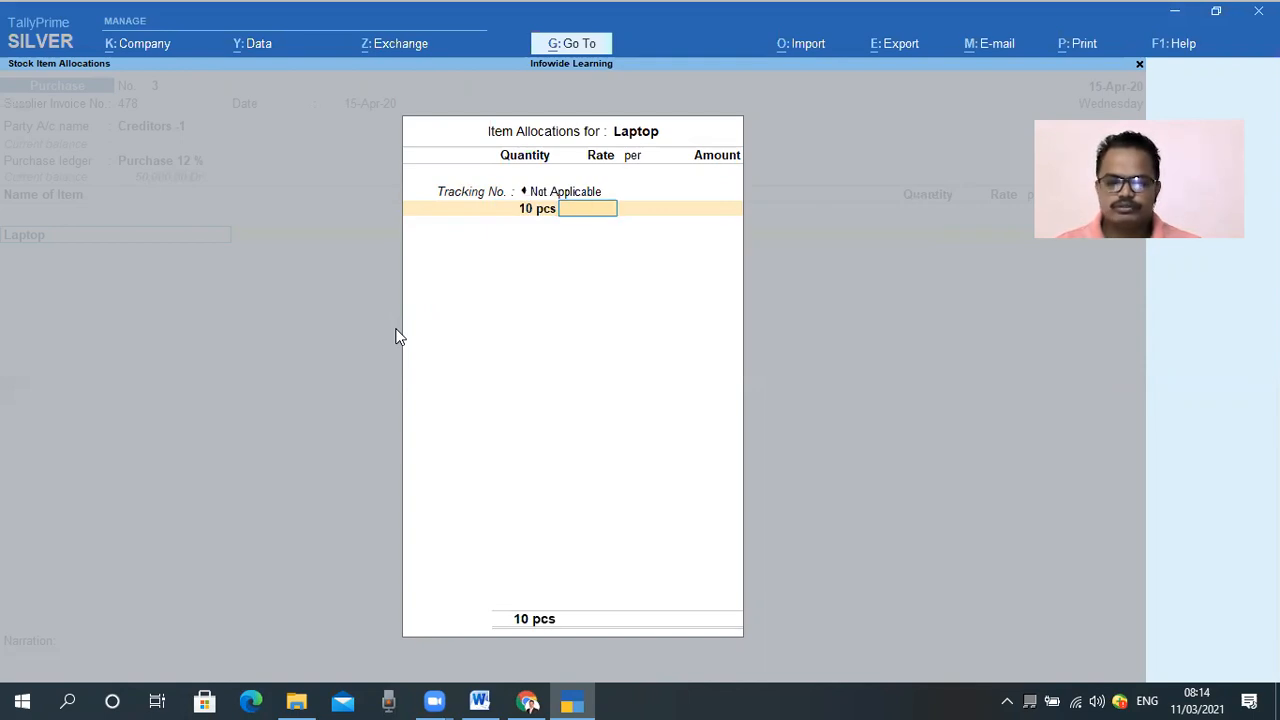
pyautogui.write('2500')
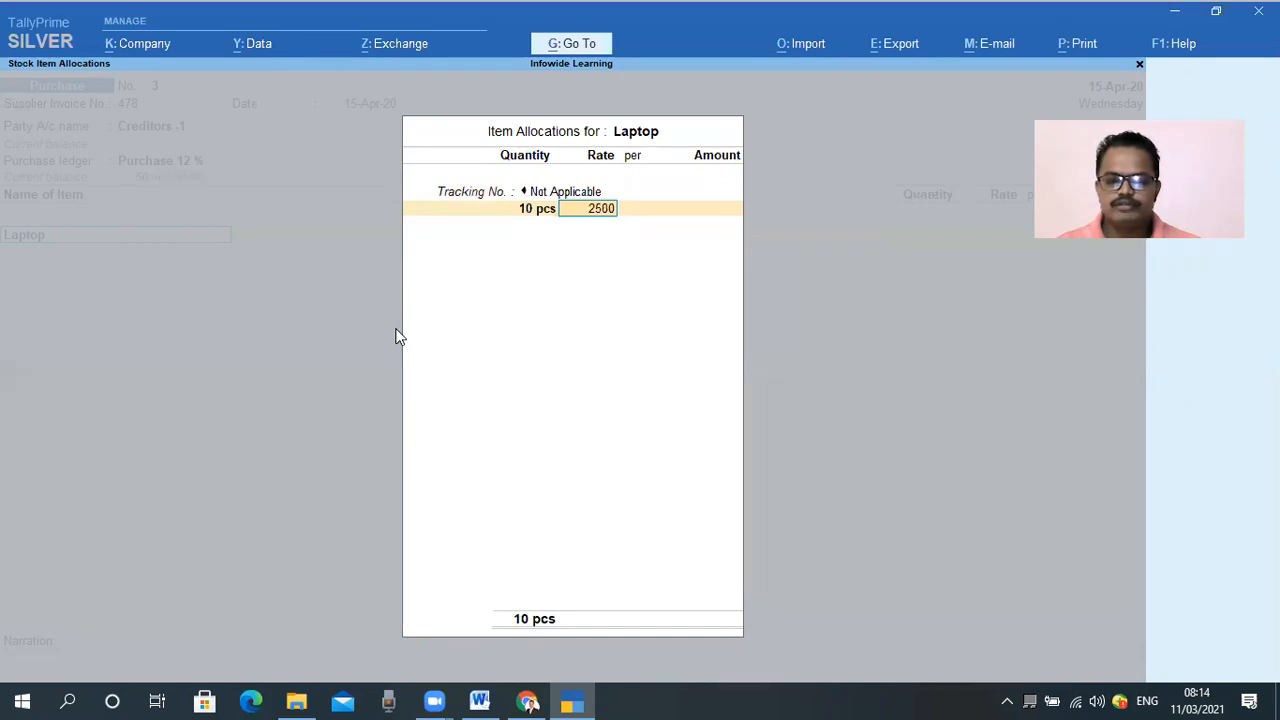
pyautogui.write('0')
pyautogui.press('Return')
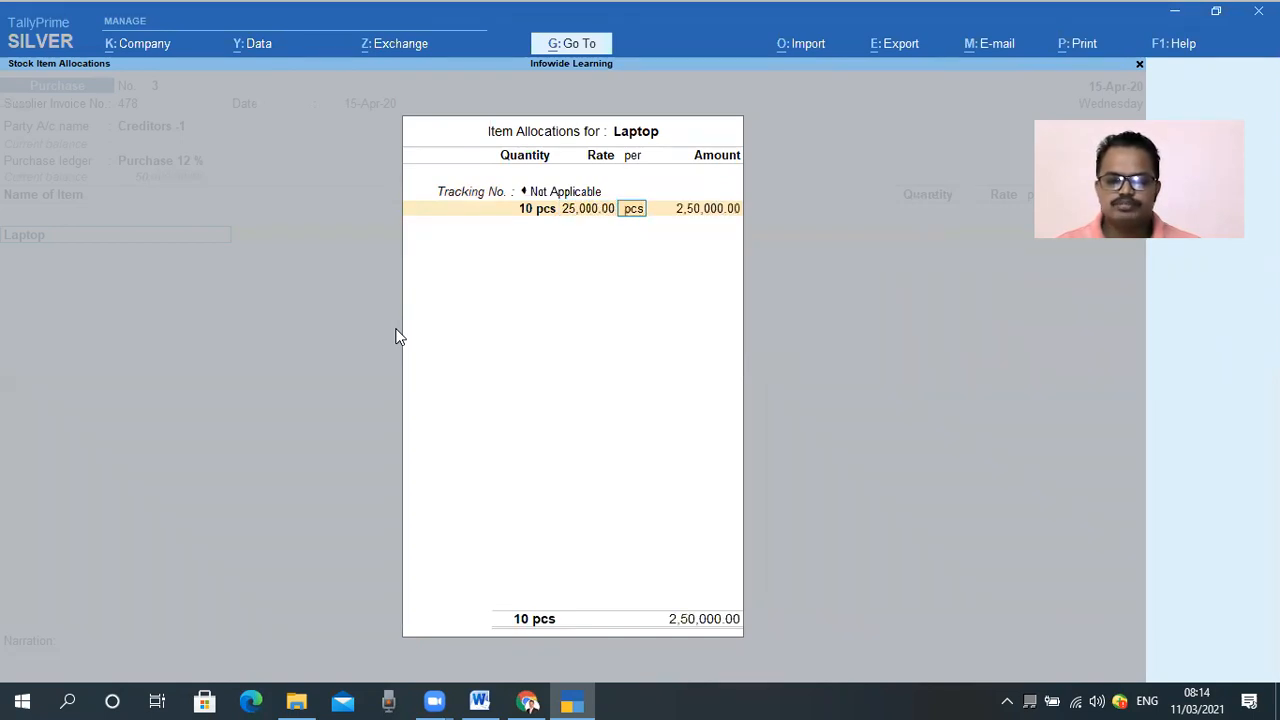
pyautogui.press('Return')
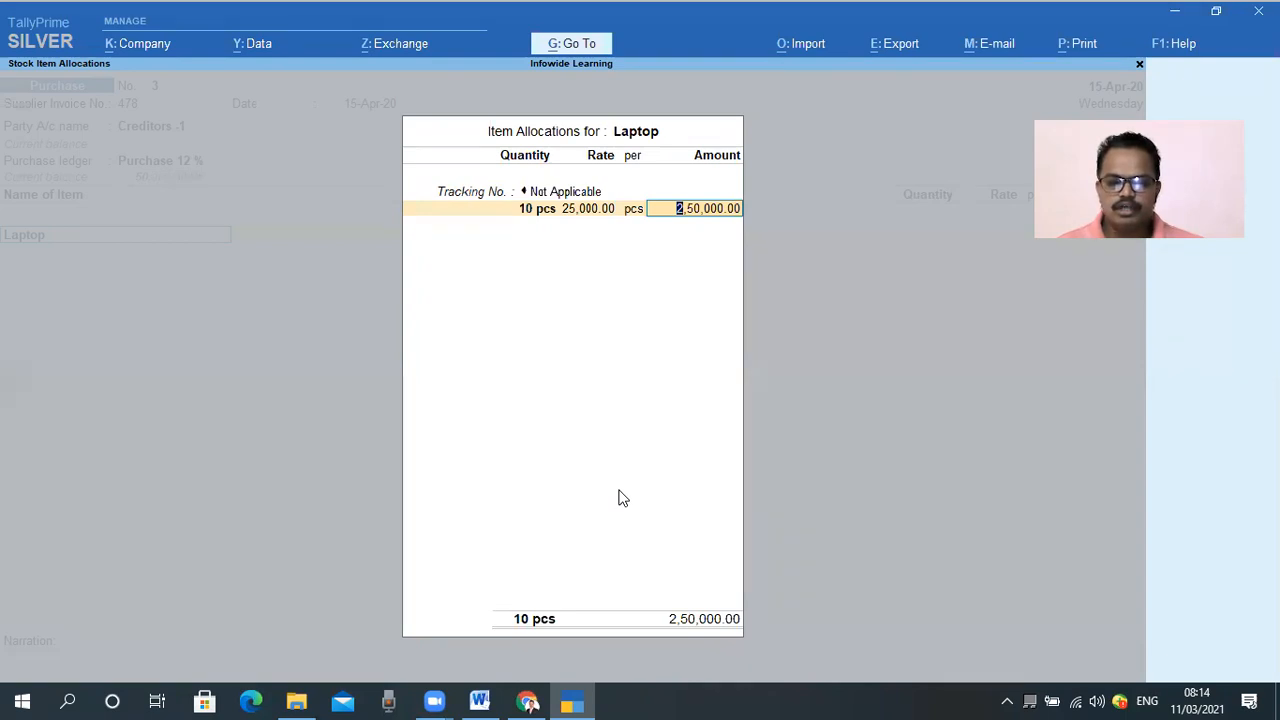
pyautogui.moveTo(516, 198)
pyautogui.mouseDown()
pyautogui.moveTo(577, 228)
pyautogui.moveTo(627, 224)
pyautogui.mouseUp()
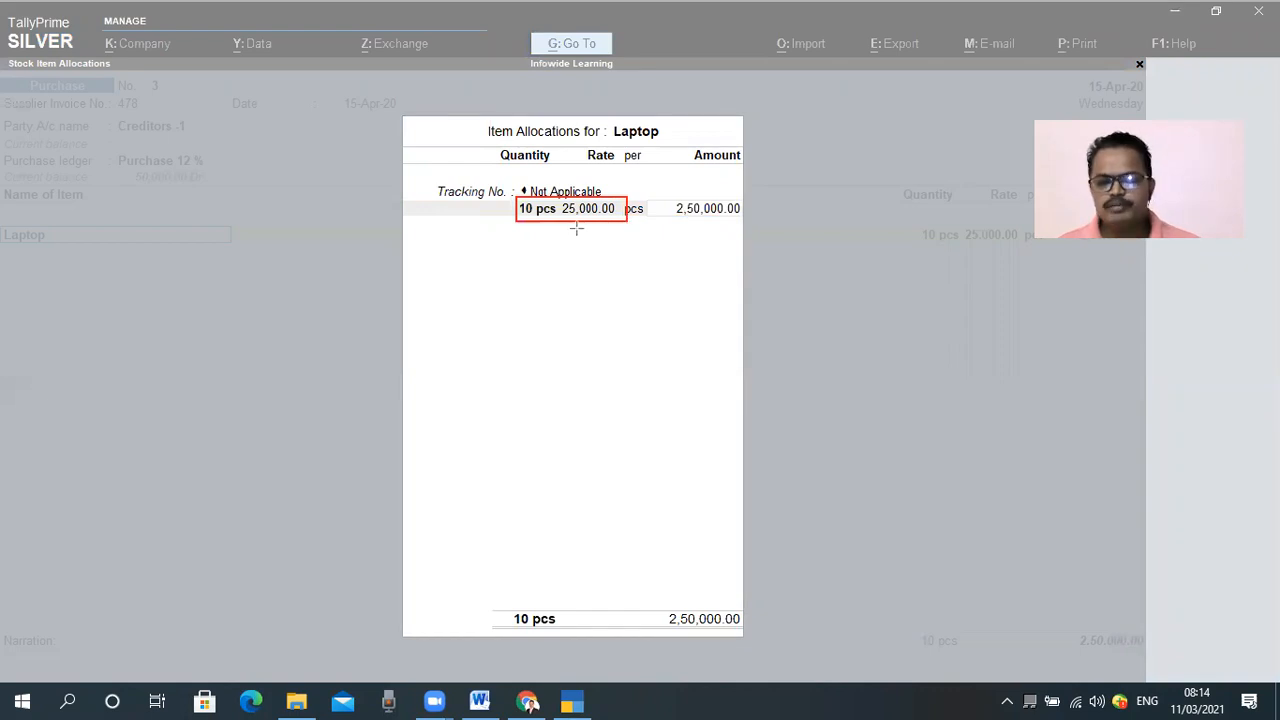
pyautogui.moveTo(668, 194); pyautogui.dragTo(744, 224)
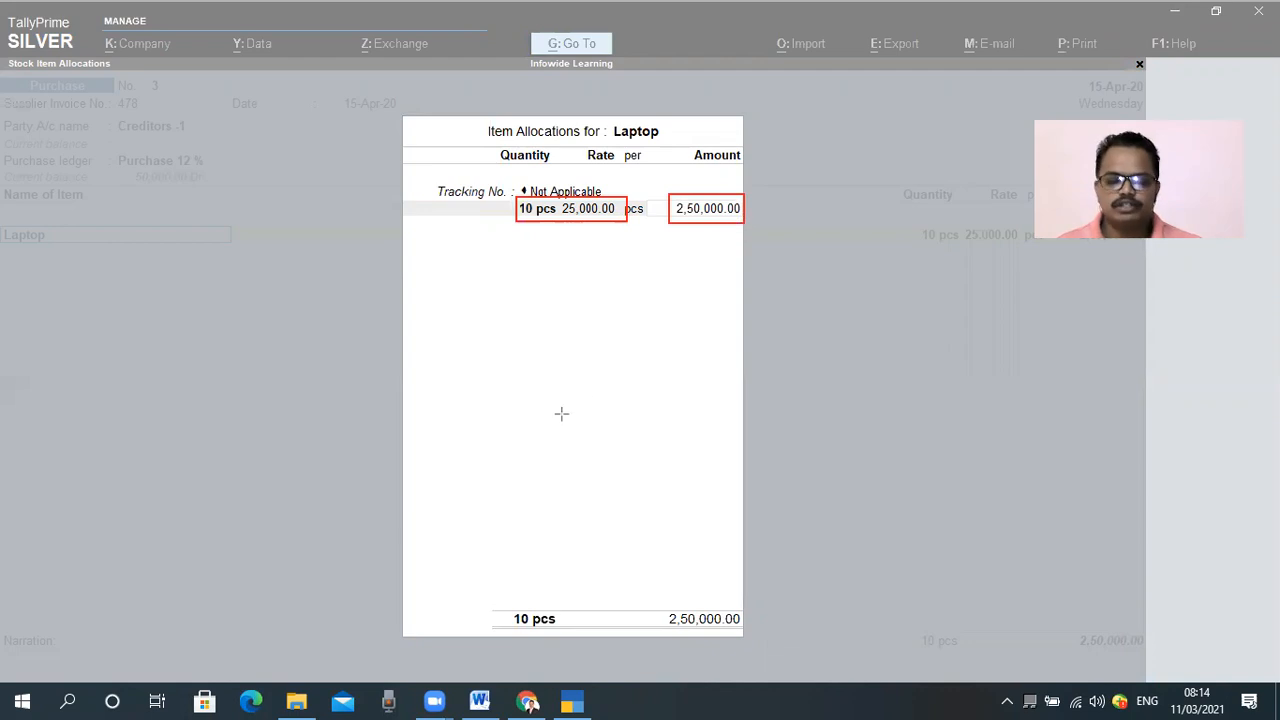
pyautogui.hotkey('ctrl', 'z')
pyautogui.hotkey('ctrl', 'z')
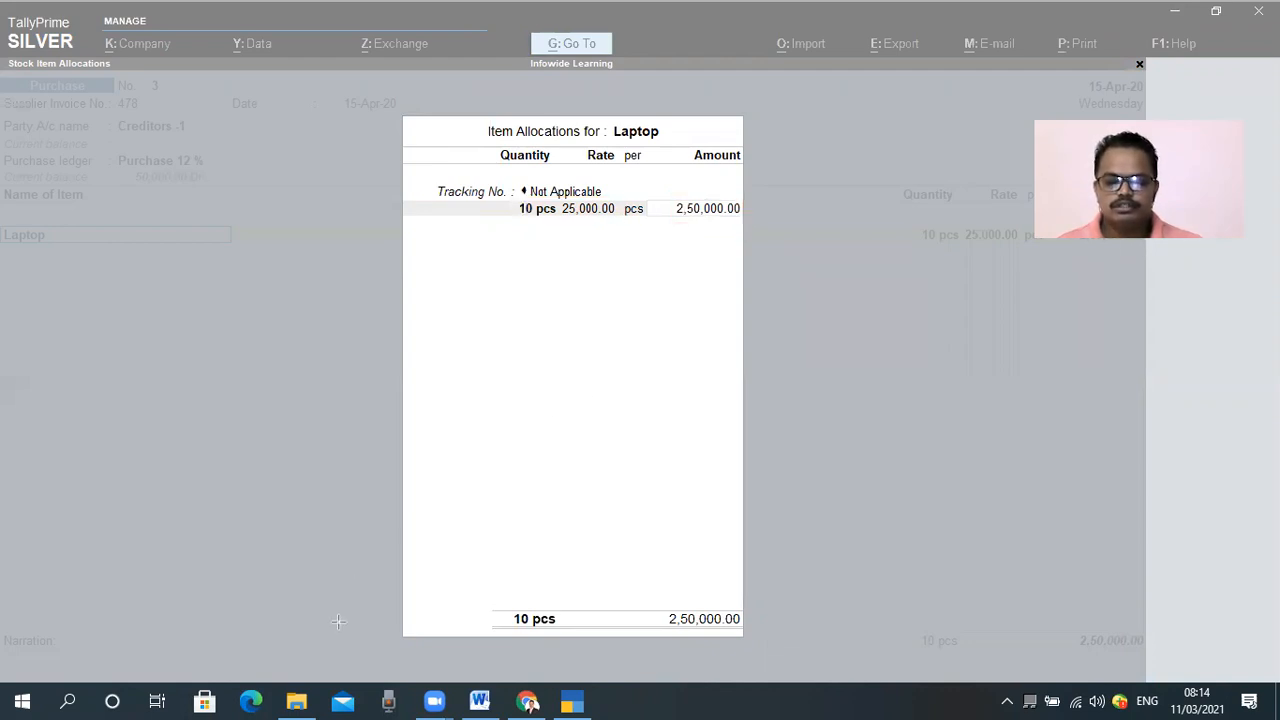
pyautogui.press('Escape')
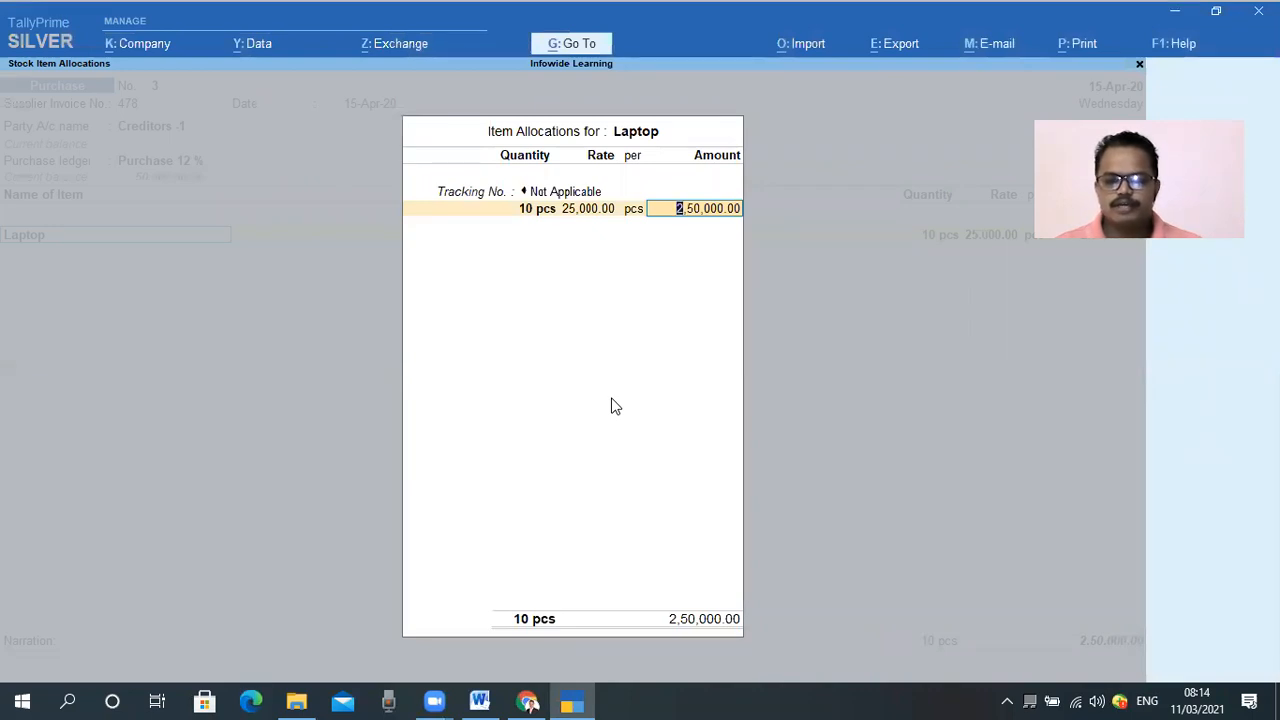
# Accept the Laptop amount, end the allocations with End of List, and complete the item line in the voucher.
pyautogui.press('Return')
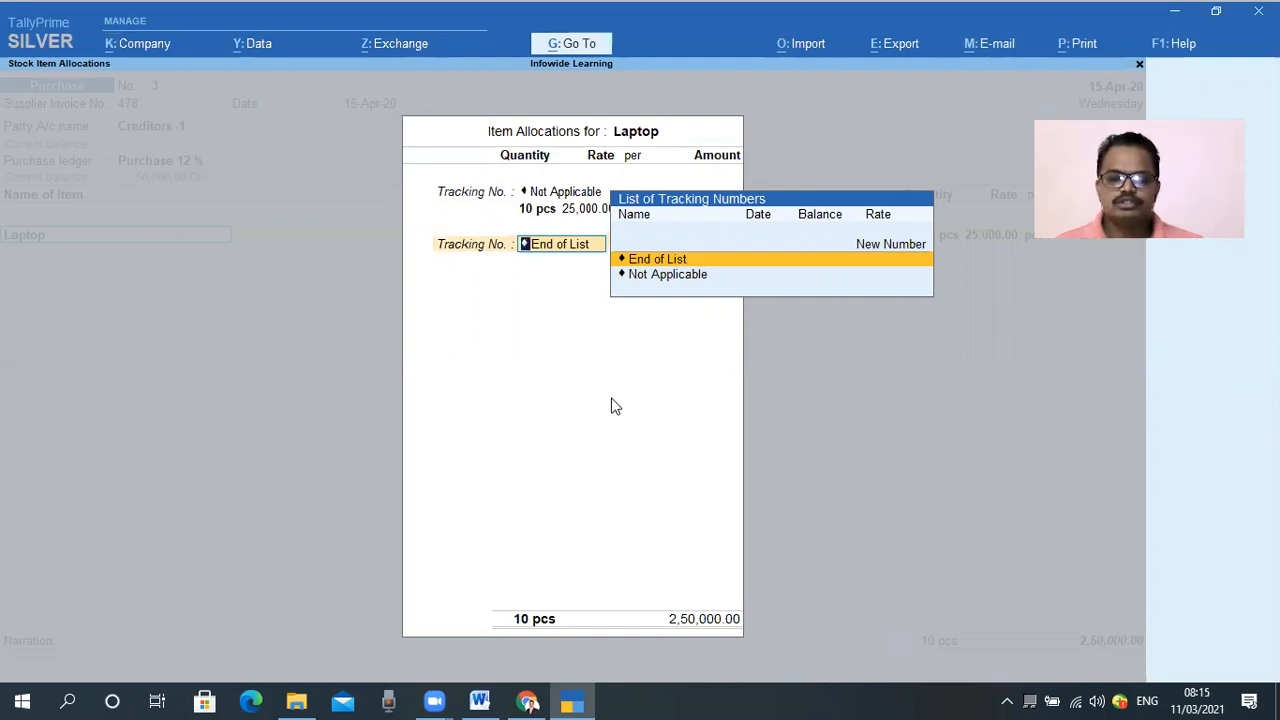
pyautogui.press('Return')
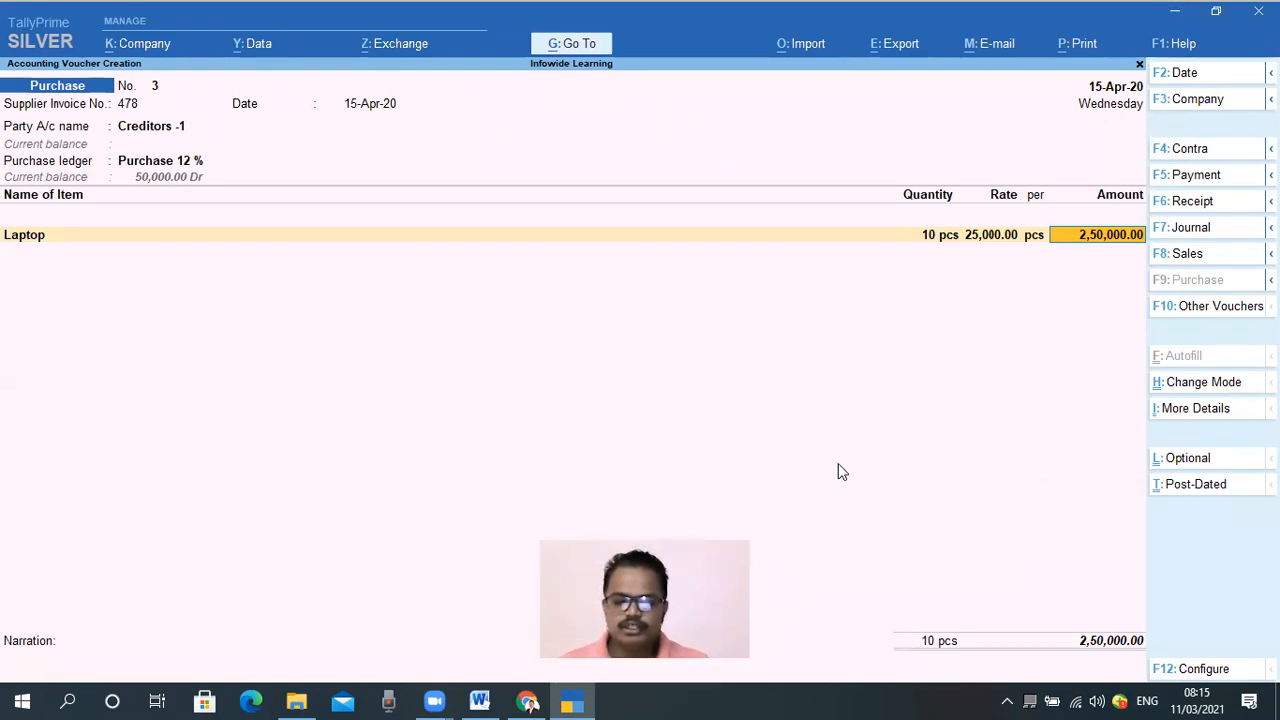
pyautogui.moveTo(910, 220)
pyautogui.mouseDown()
pyautogui.moveTo(966, 240)
pyautogui.moveTo(1147, 248)
pyautogui.mouseUp()
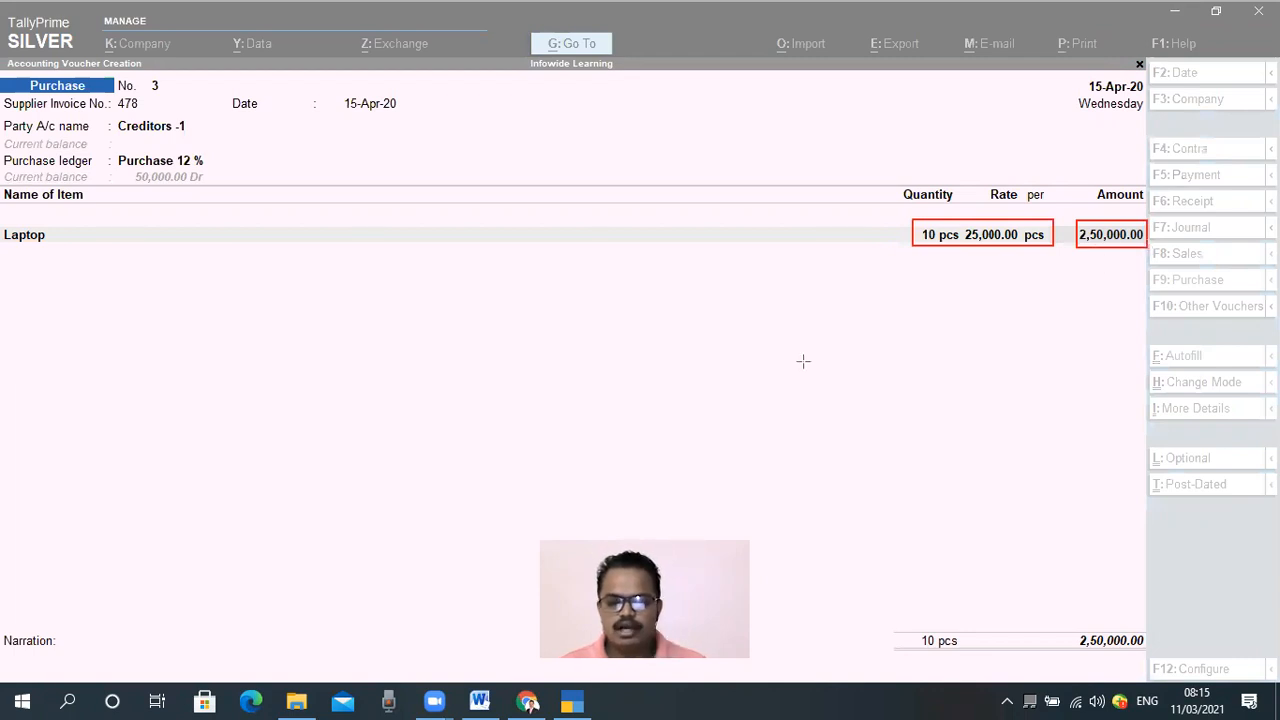
pyautogui.hotkey('ctrl', 'z')
pyautogui.hotkey('ctrl', 'z')
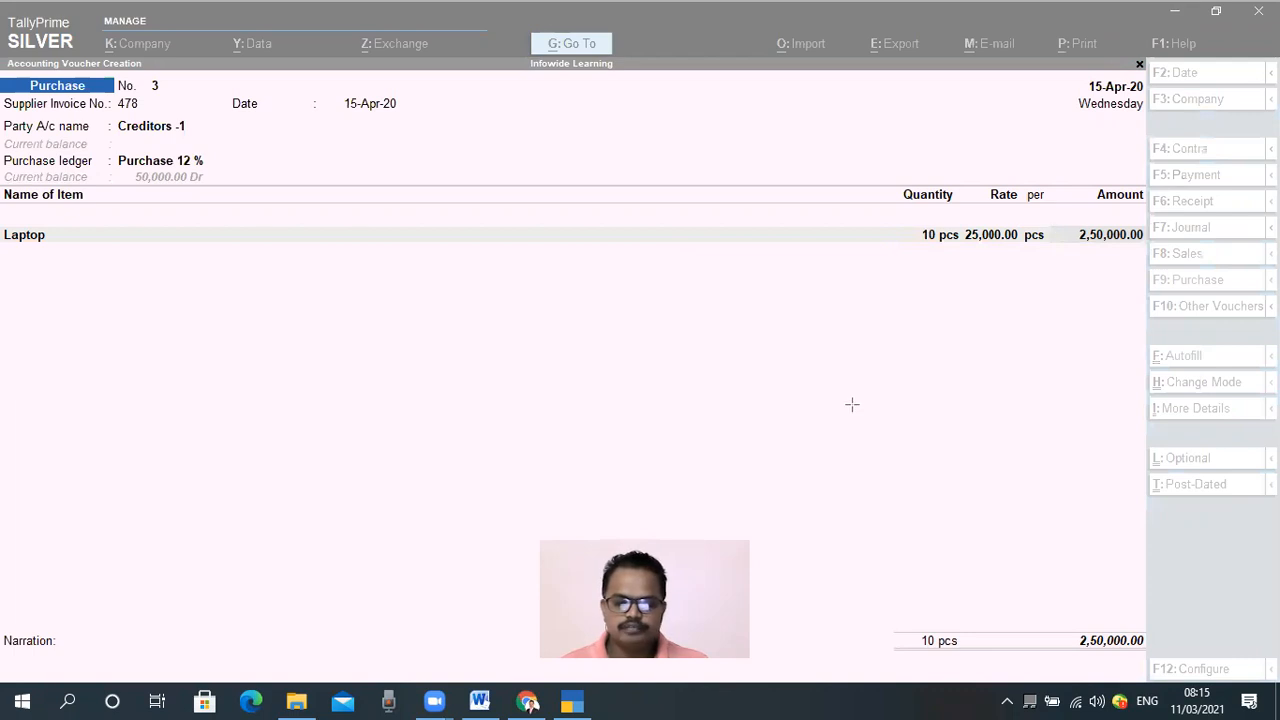
pyautogui.click(420, 300)
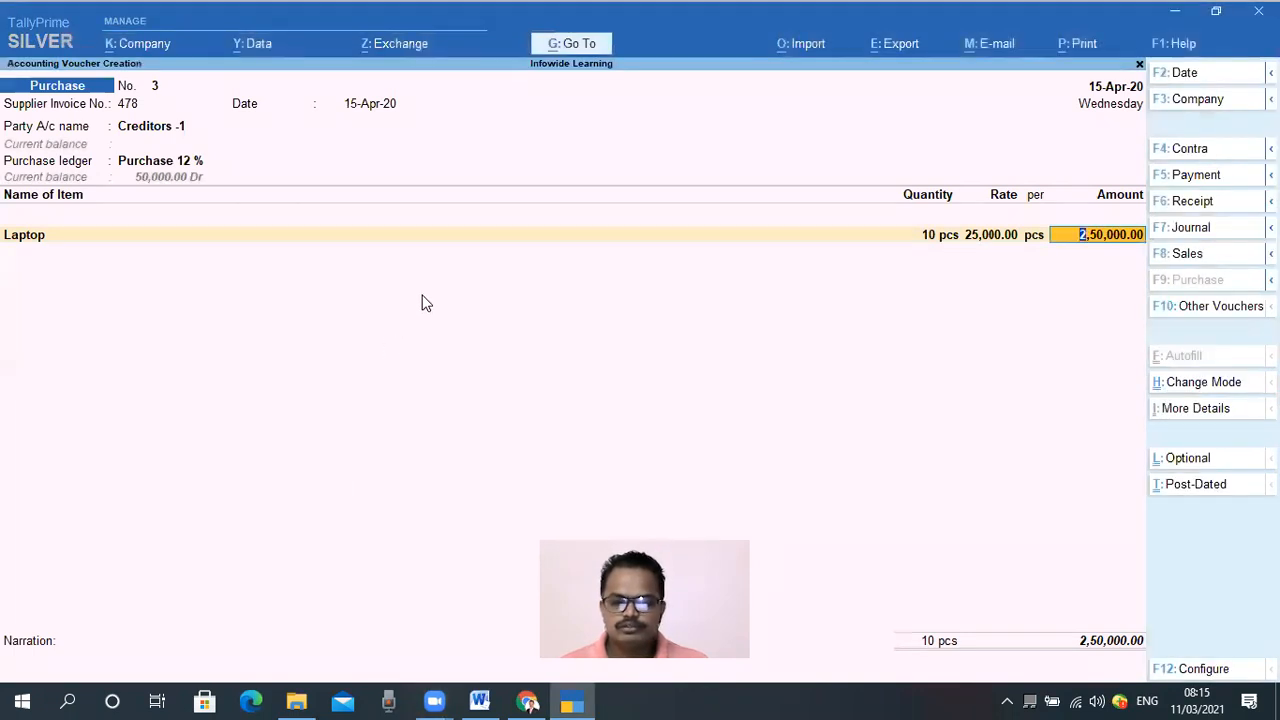
pyautogui.press('Return')
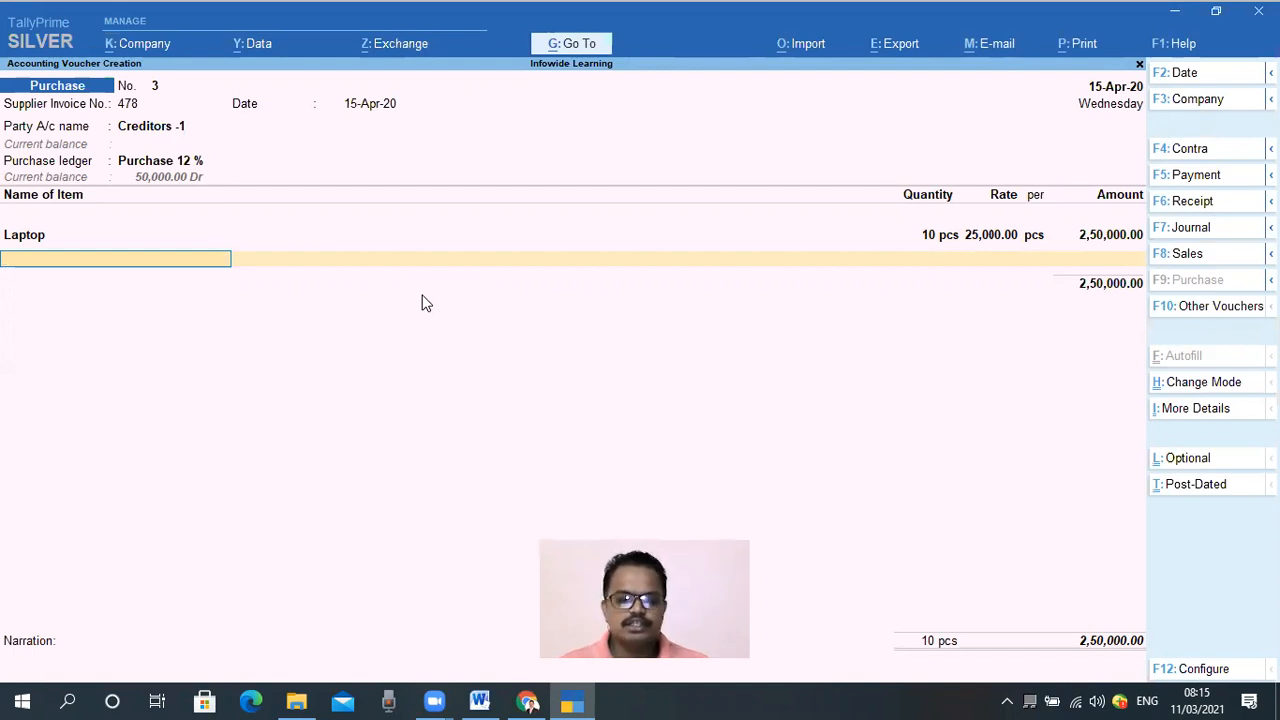
# End the stock item entries after Laptop and go on to the additional ledger line of the purchase voucher.
pyautogui.write('i')
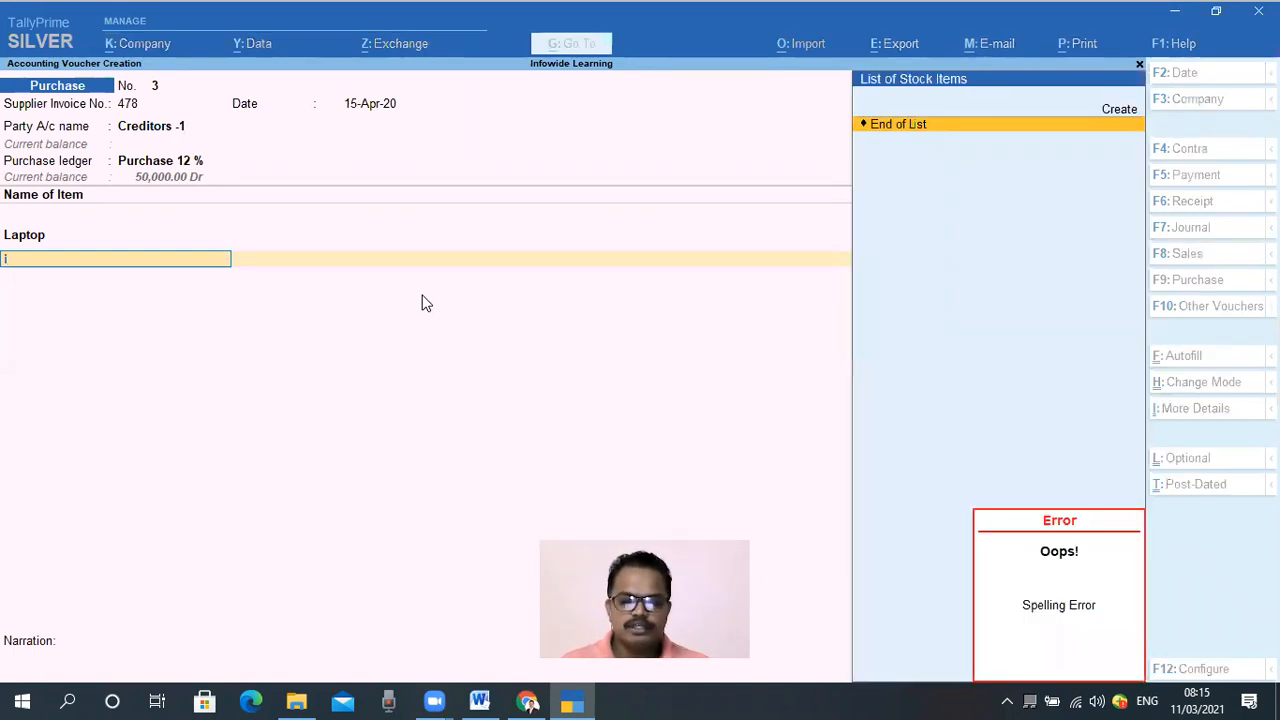
pyautogui.press('BackSpace')
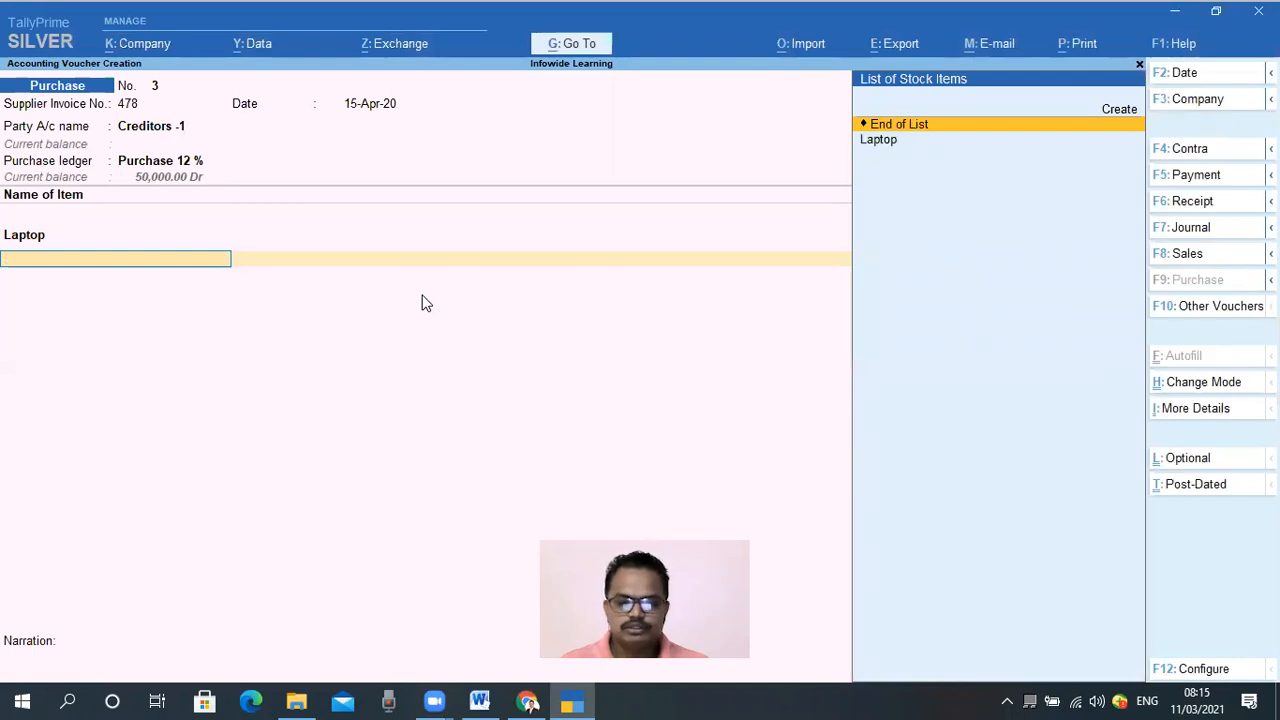
pyautogui.press('Return')
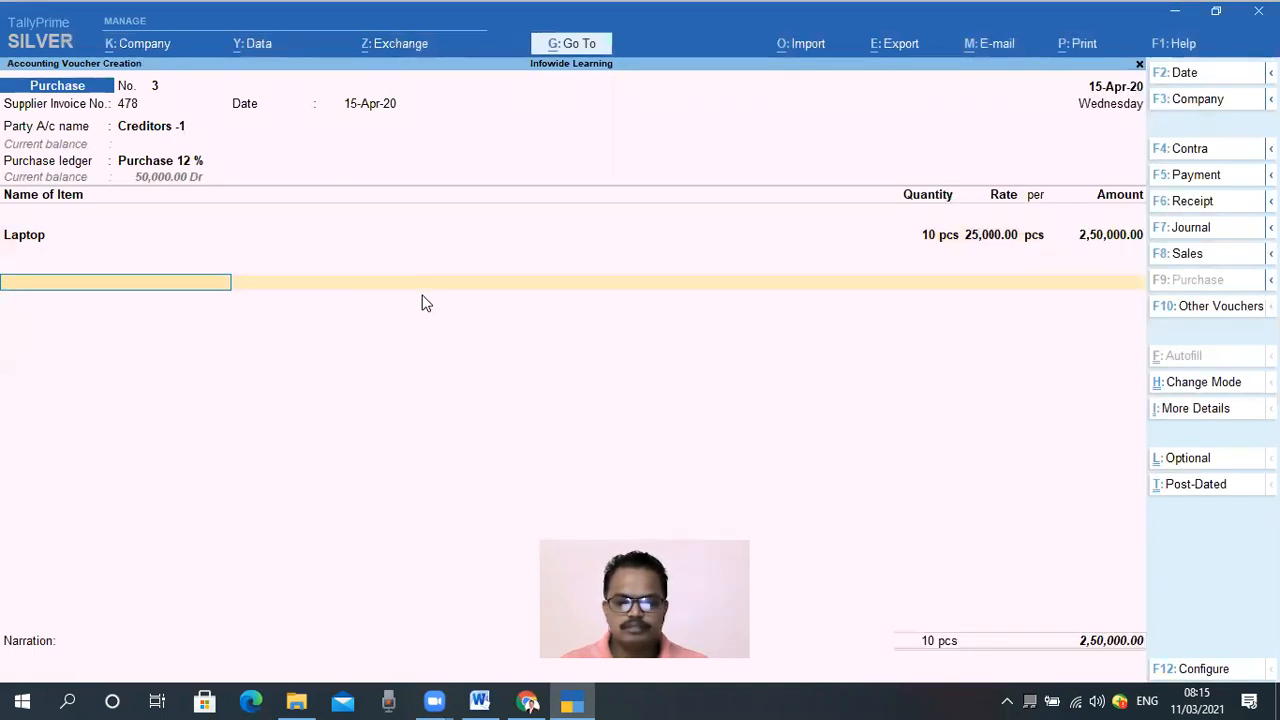
pyautogui.press('Return')
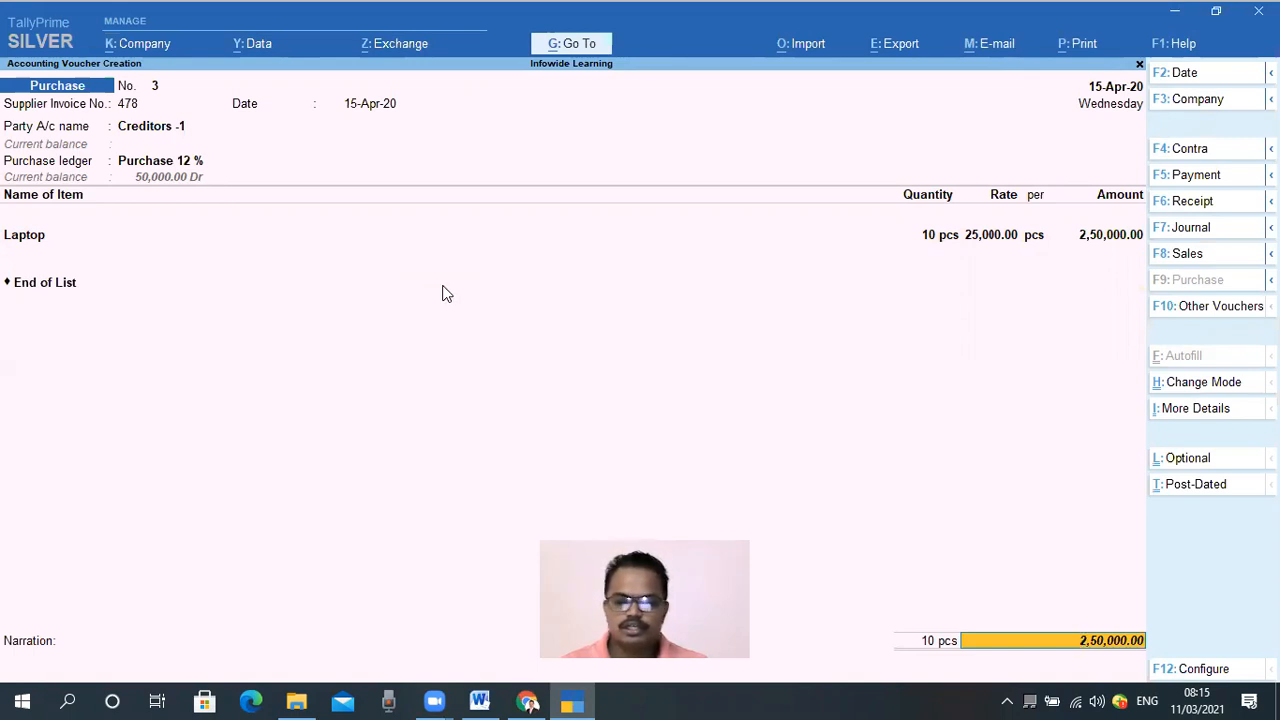
pyautogui.press('Up')
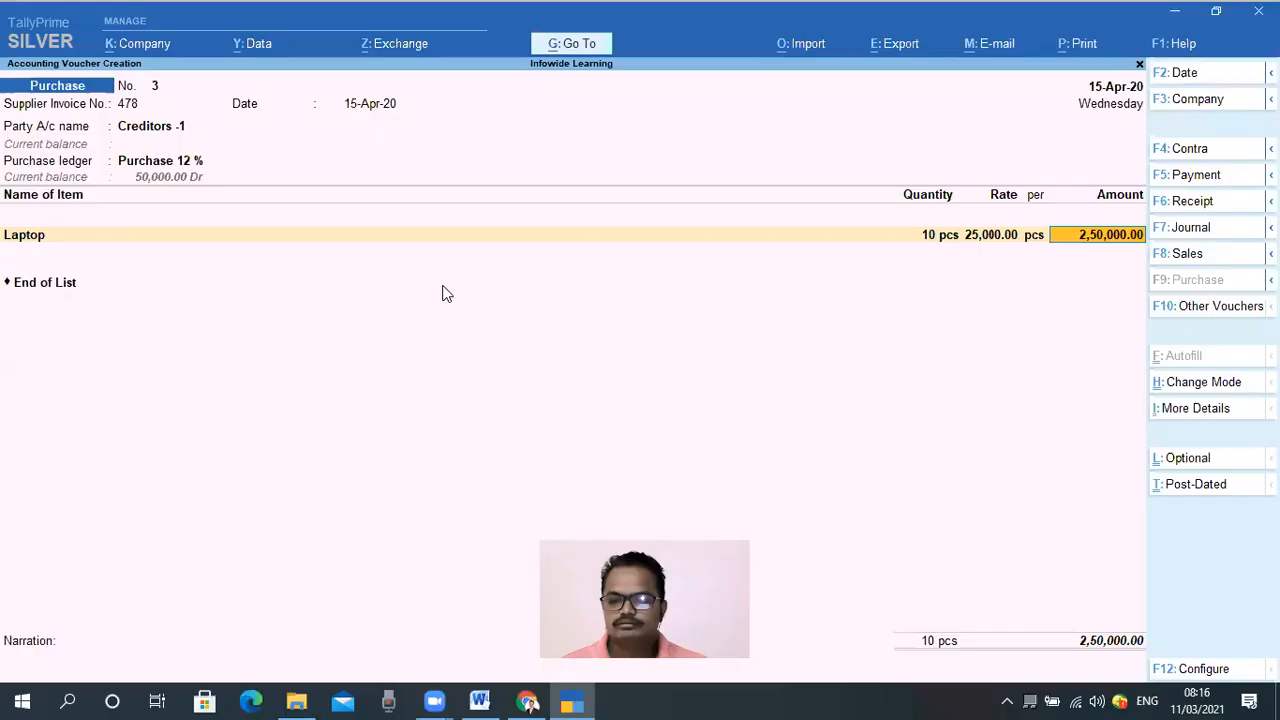
pyautogui.press('Return')
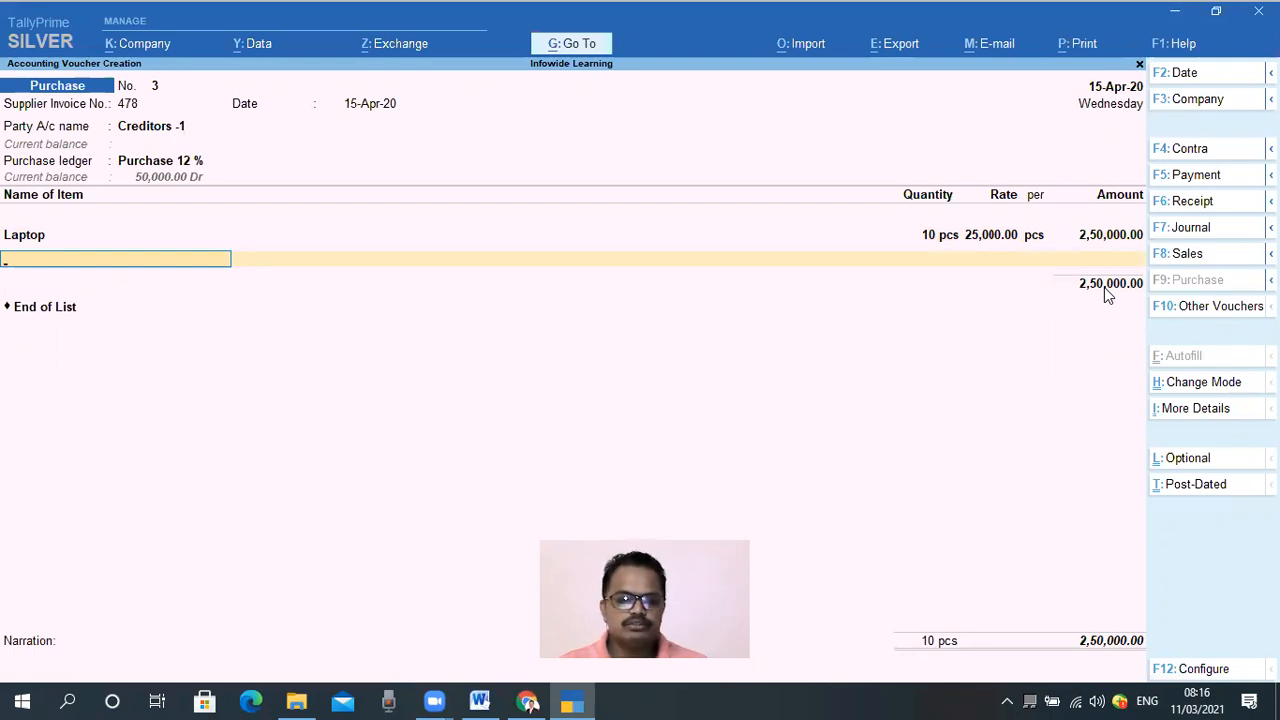
pyautogui.press('Return')
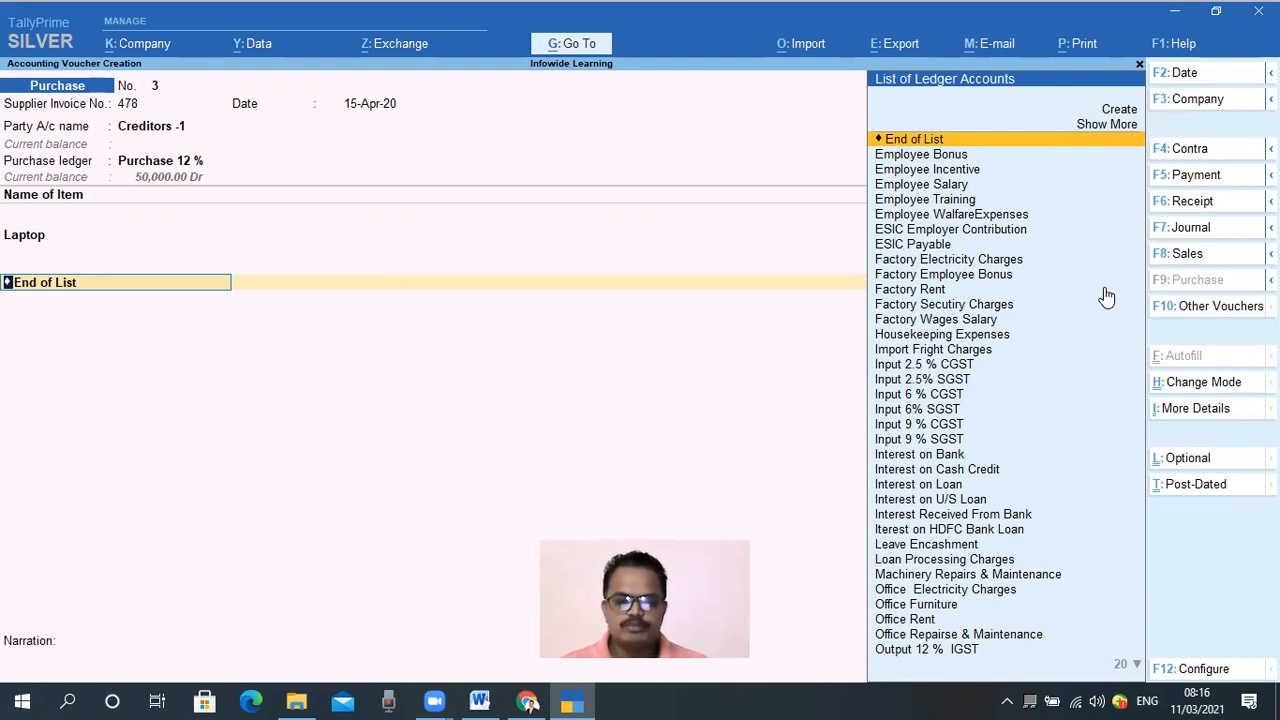
# Choose Input 6% SGST as the first tax ledger below the Laptop item.
pyautogui.write('In')
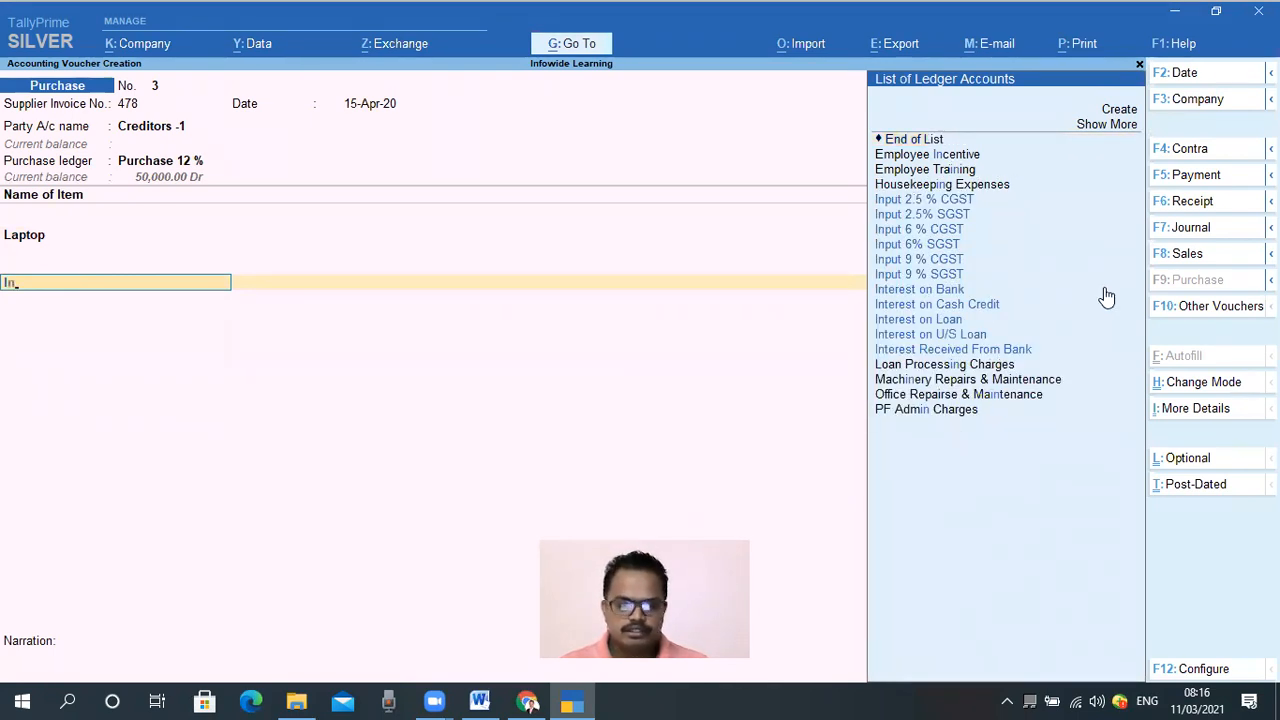
pyautogui.write('p')
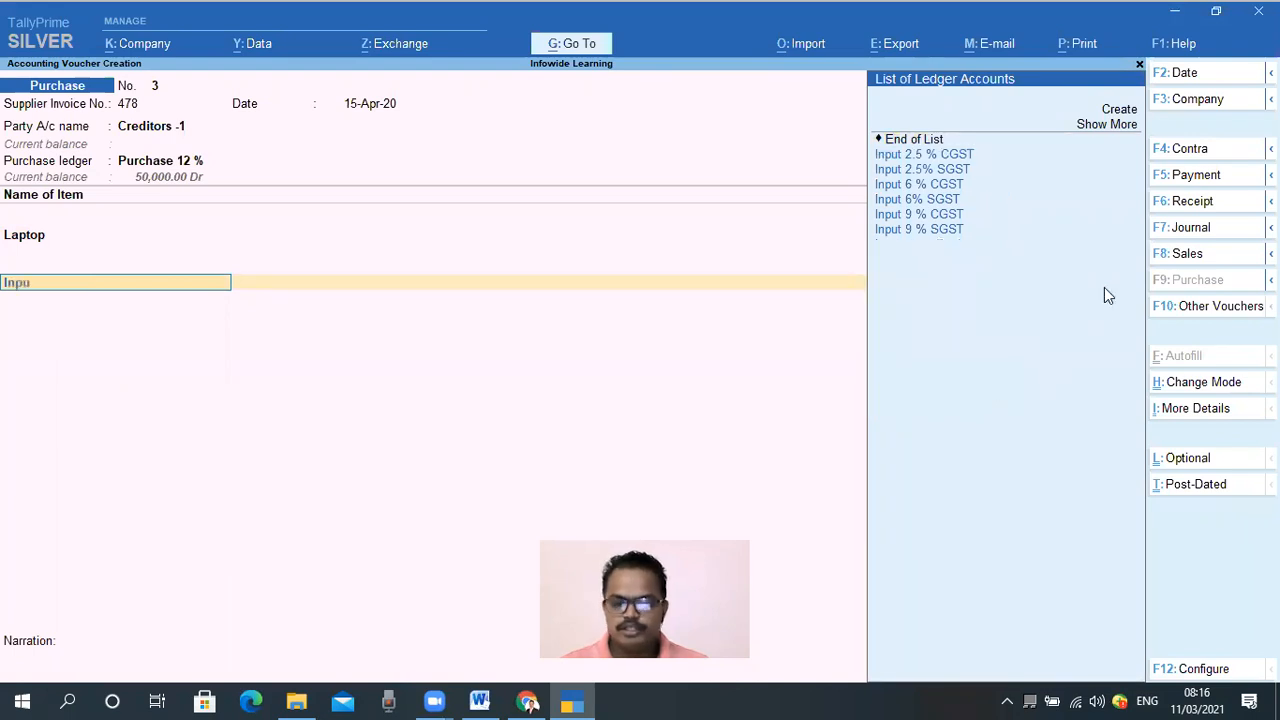
pyautogui.write('u')
pyautogui.press('Down')
pyautogui.press('Down')
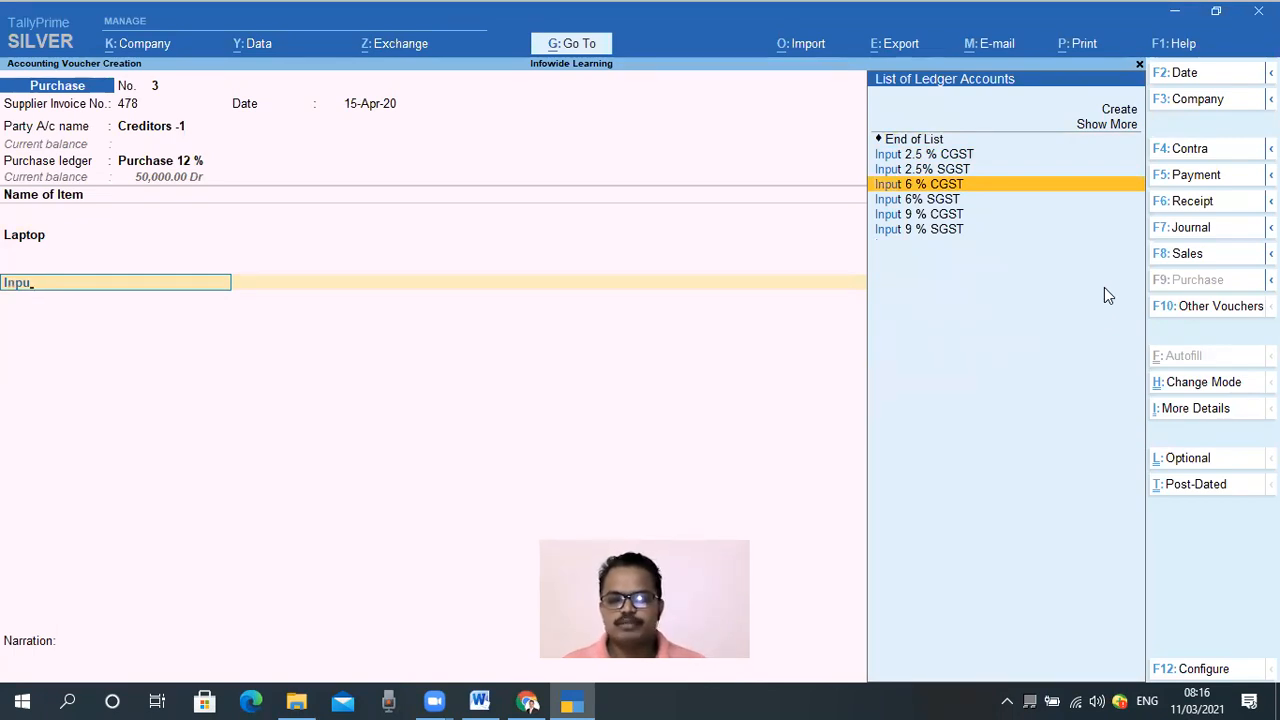
pyautogui.press('Down')
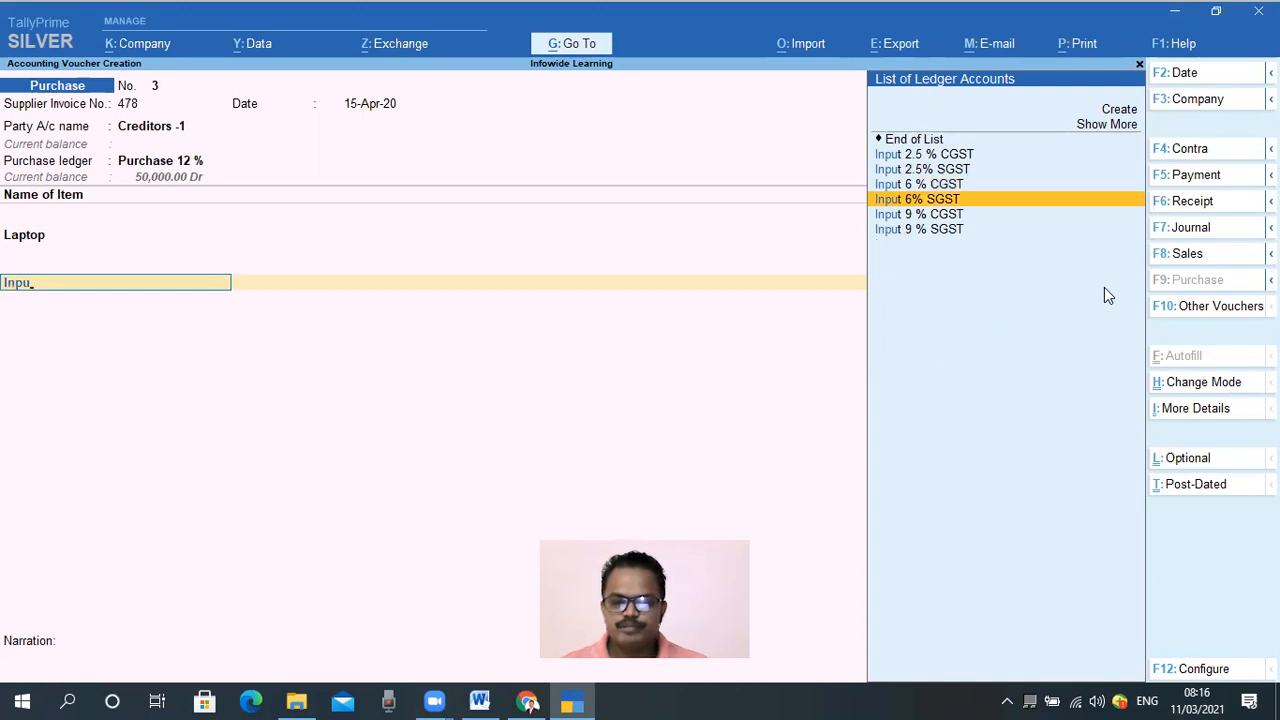
pyautogui.press('Return')
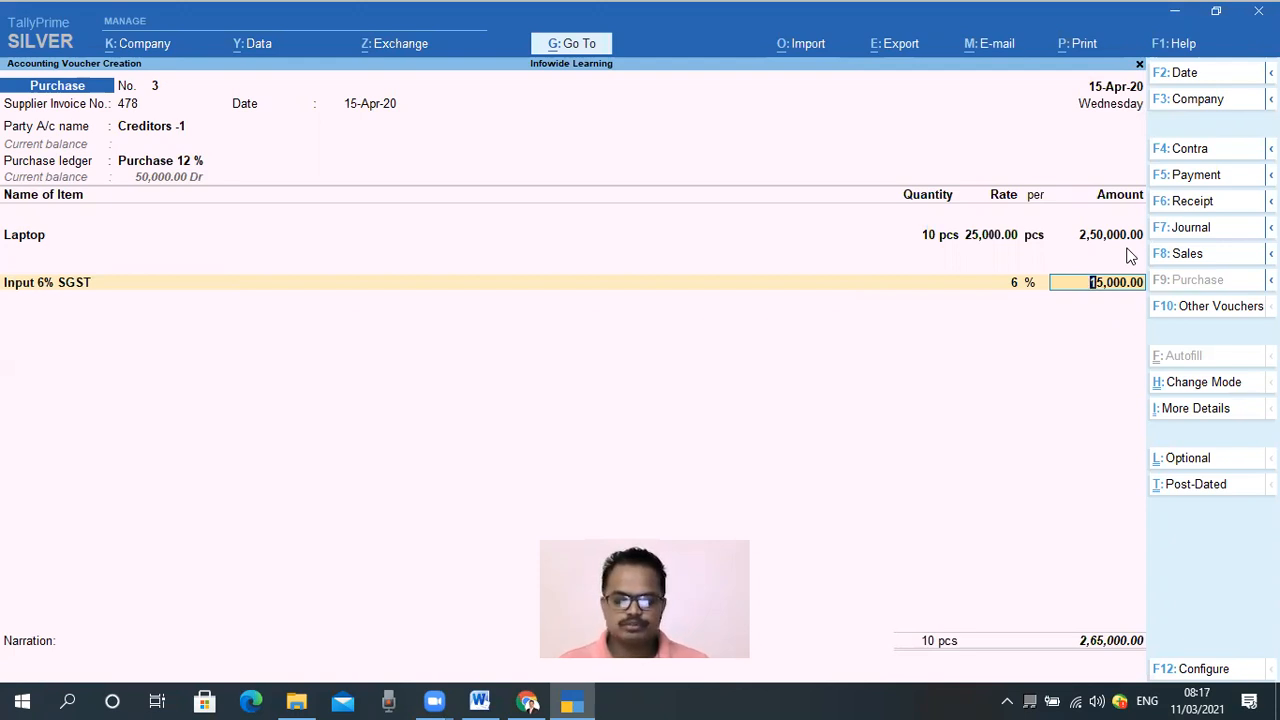
# Check the SGST by calculating 250000*6% in the calculator, and accept the SGST amount in the voucher.
pyautogui.hotkey('ctrl', 'n')
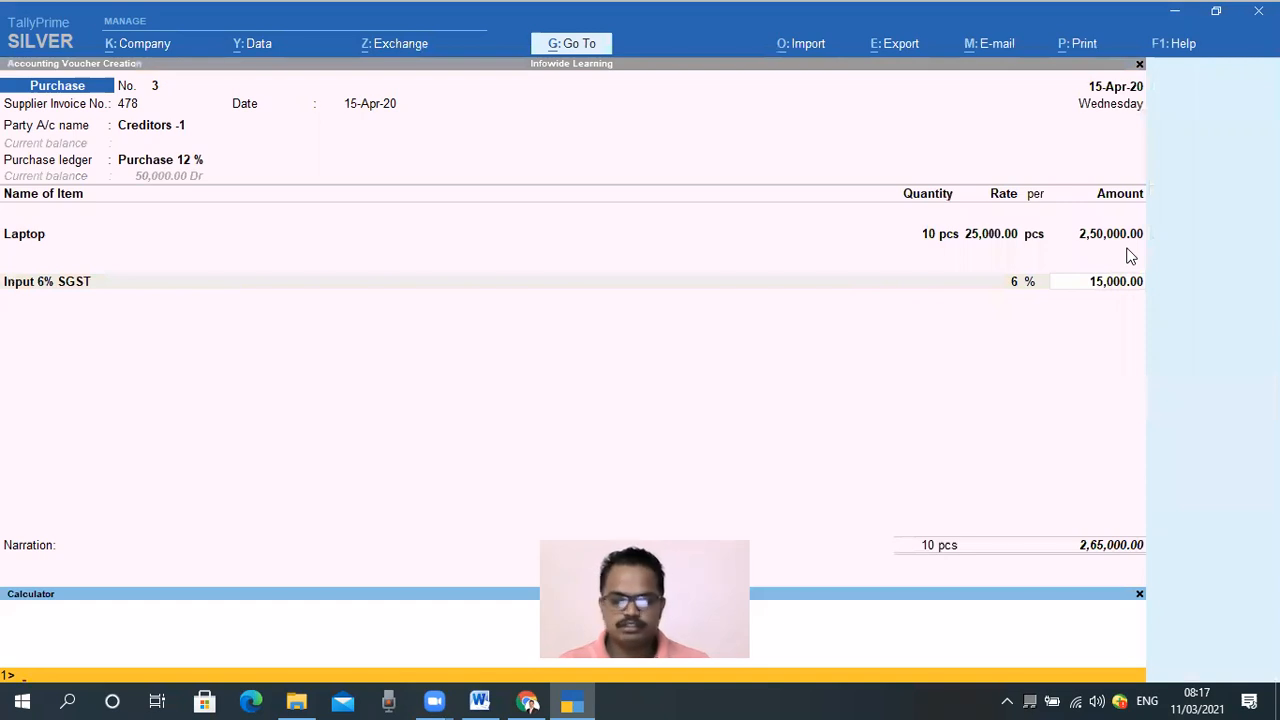
pyautogui.write('2')
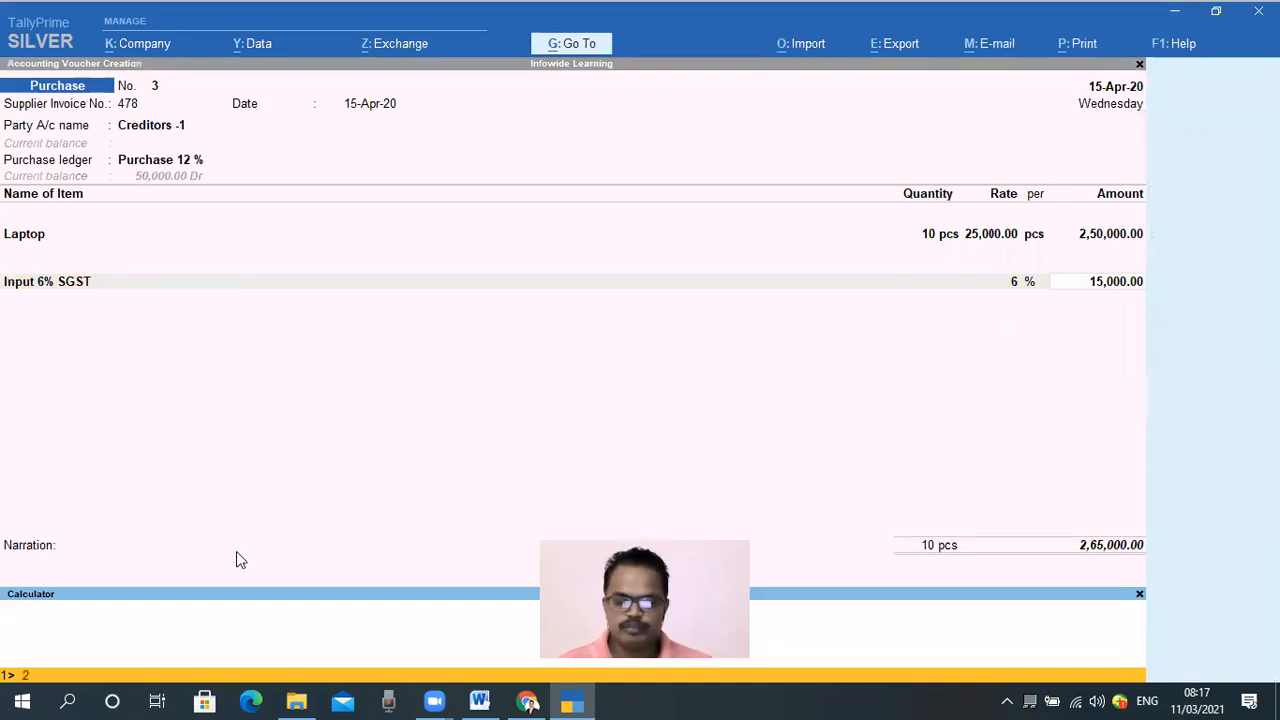
pyautogui.write('5')
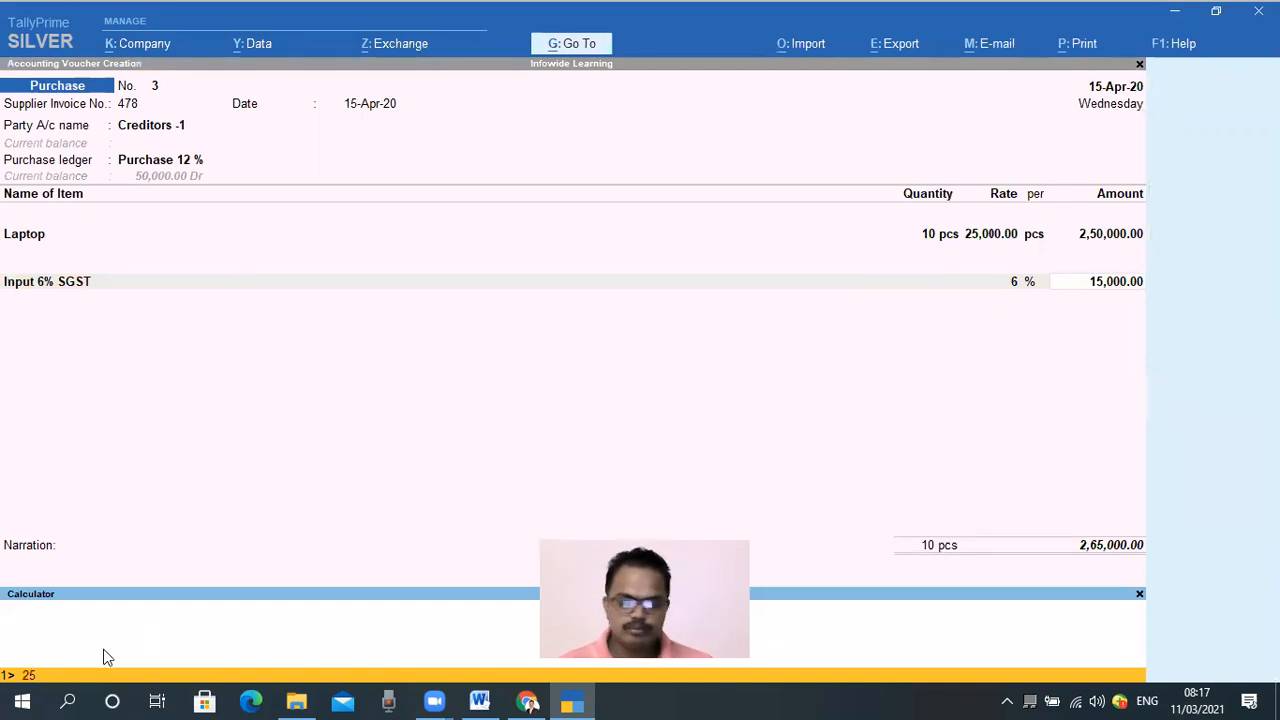
pyautogui.write('00')
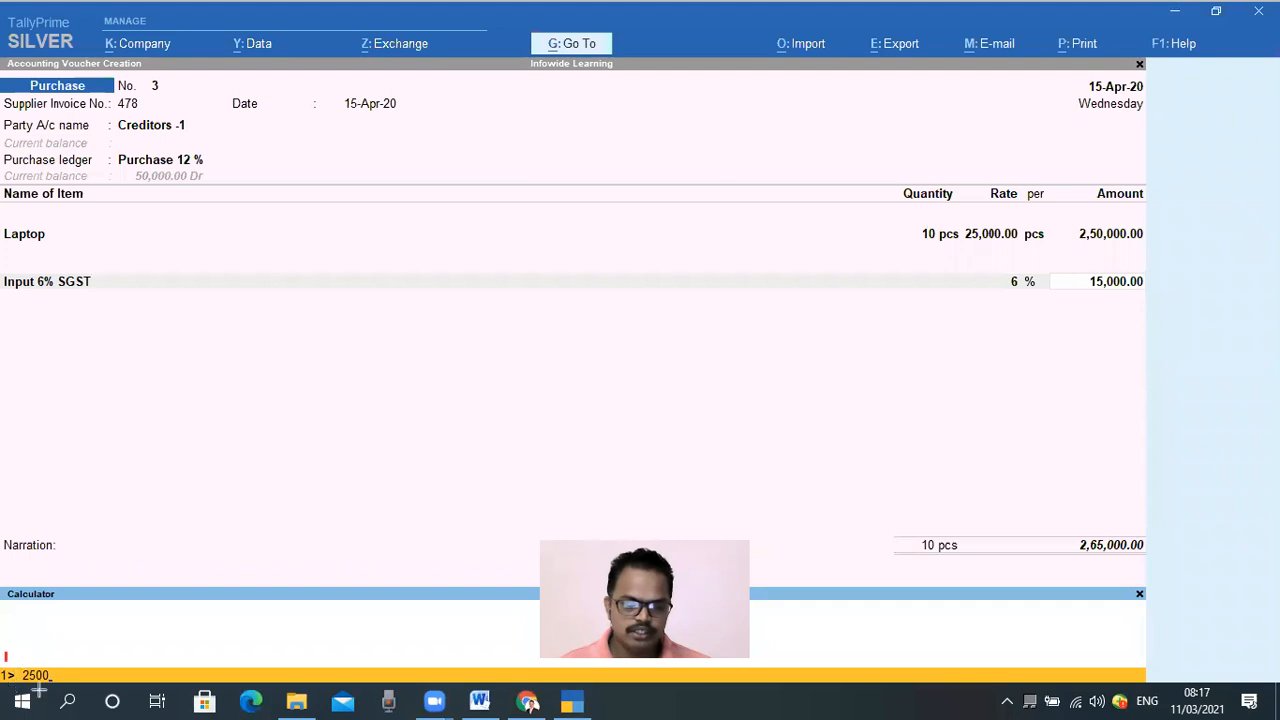
pyautogui.moveTo(6, 652); pyautogui.dragTo(91, 685)
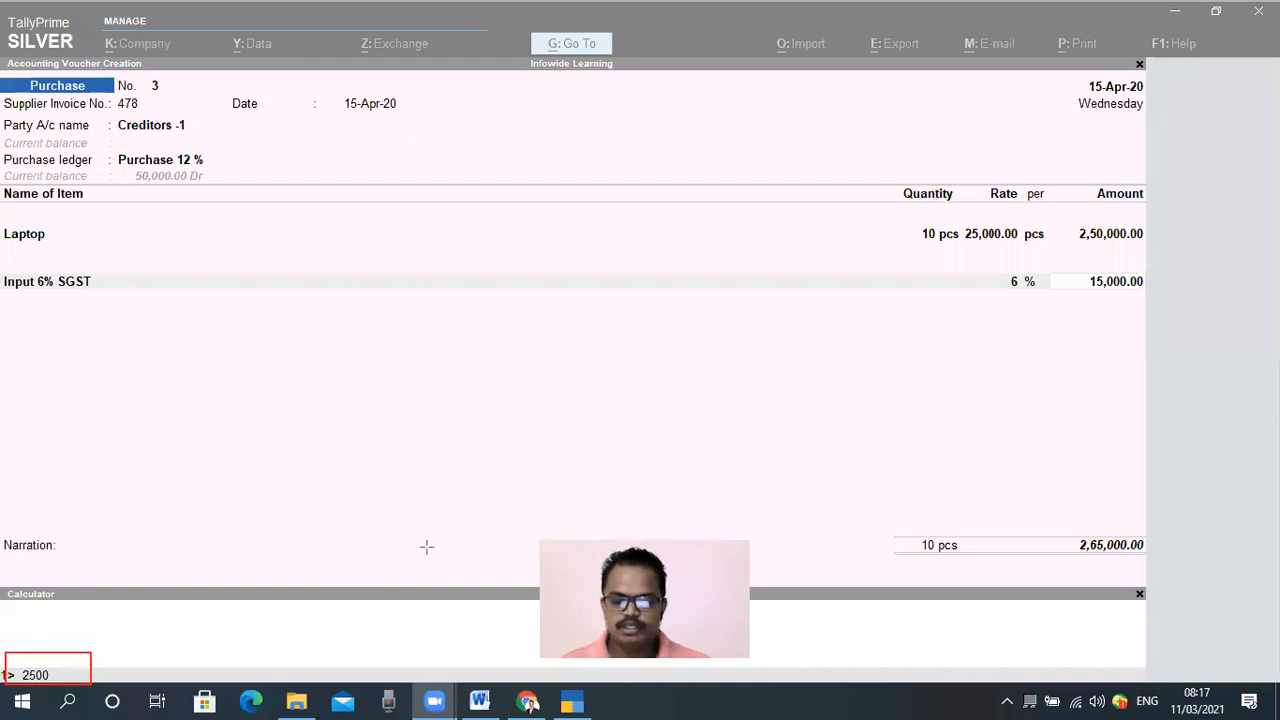
pyautogui.click(171, 657)
pyautogui.write('0')
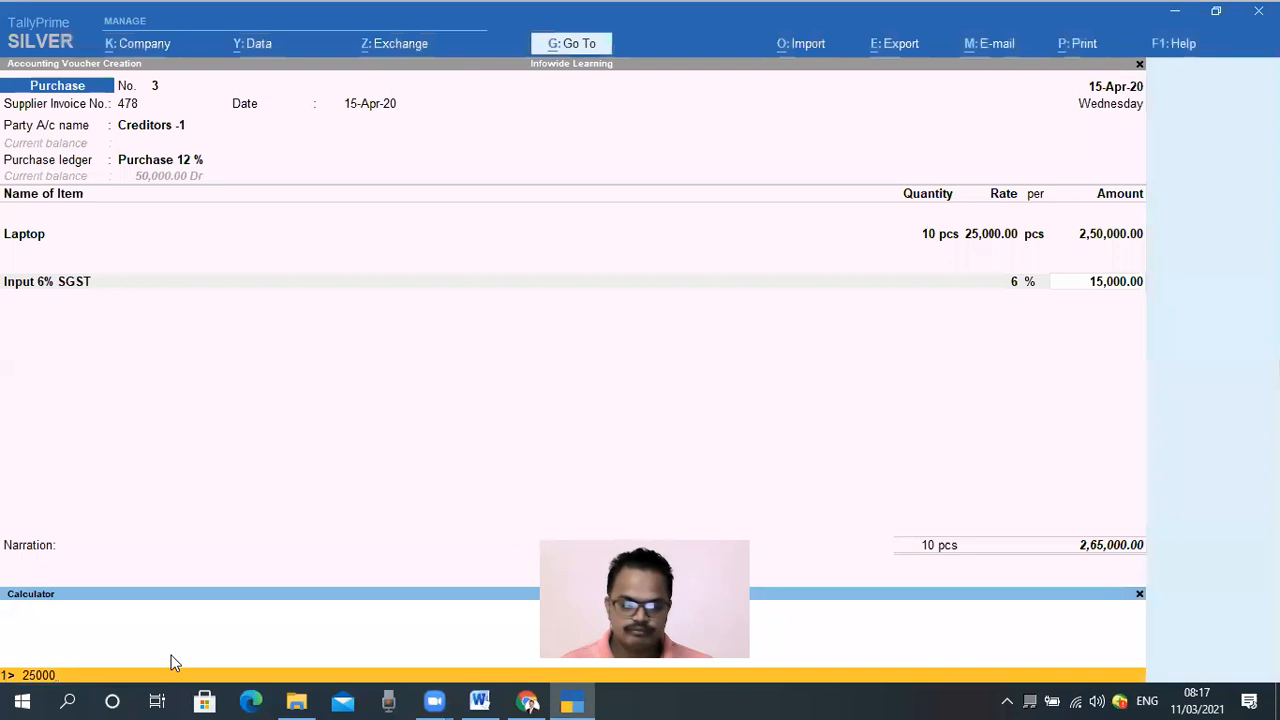
pyautogui.write('0')
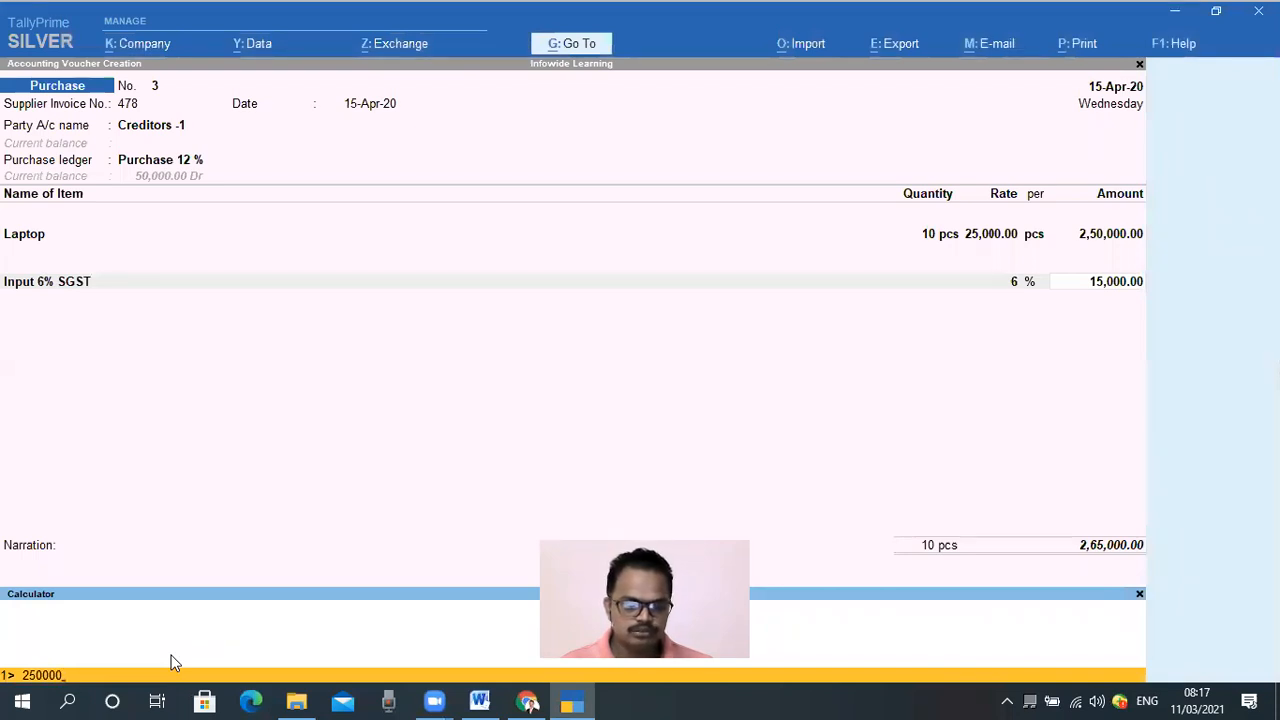
pyautogui.write('*6%')
pyautogui.press('Return')
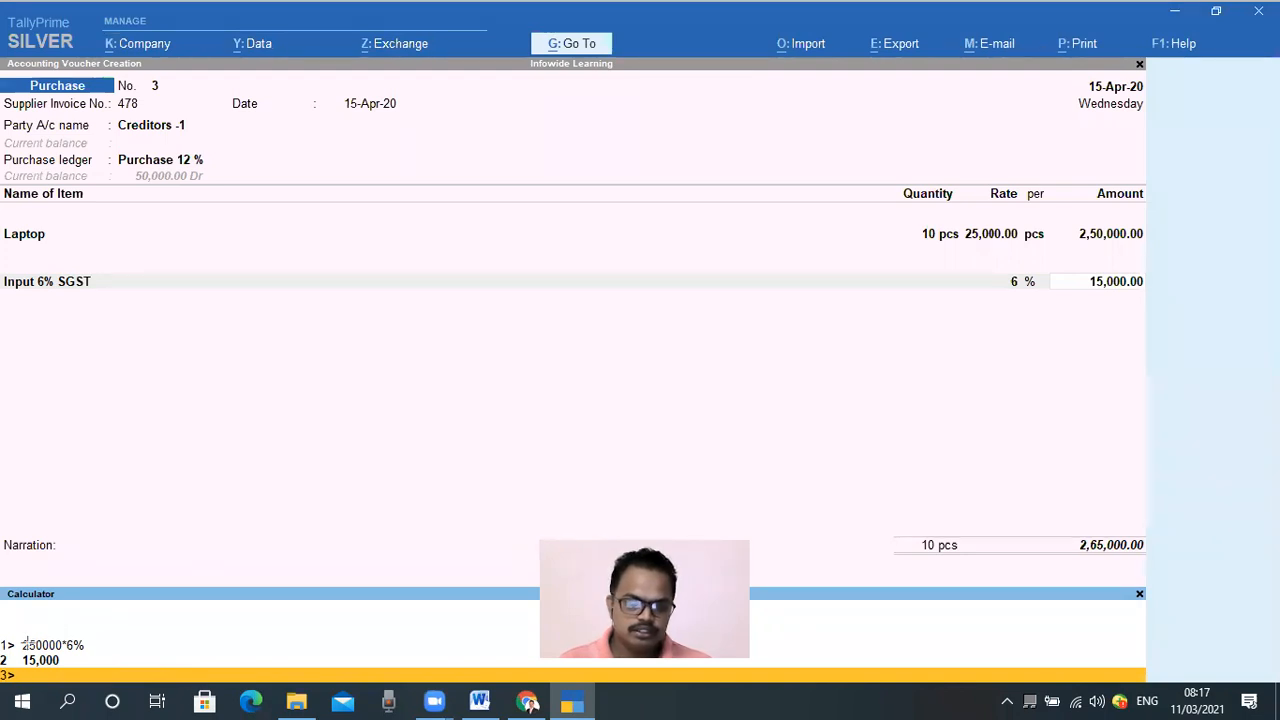
pyautogui.moveTo(20, 651); pyautogui.dragTo(93, 668)
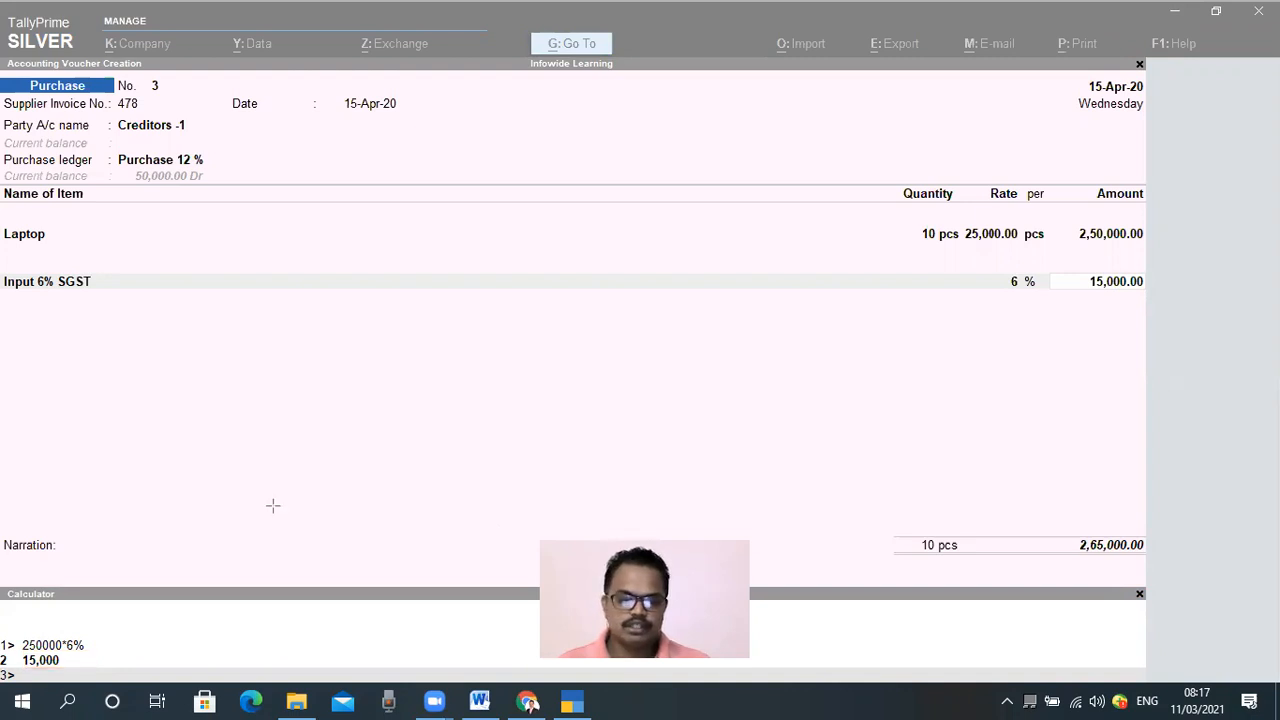
pyautogui.click(343, 453)
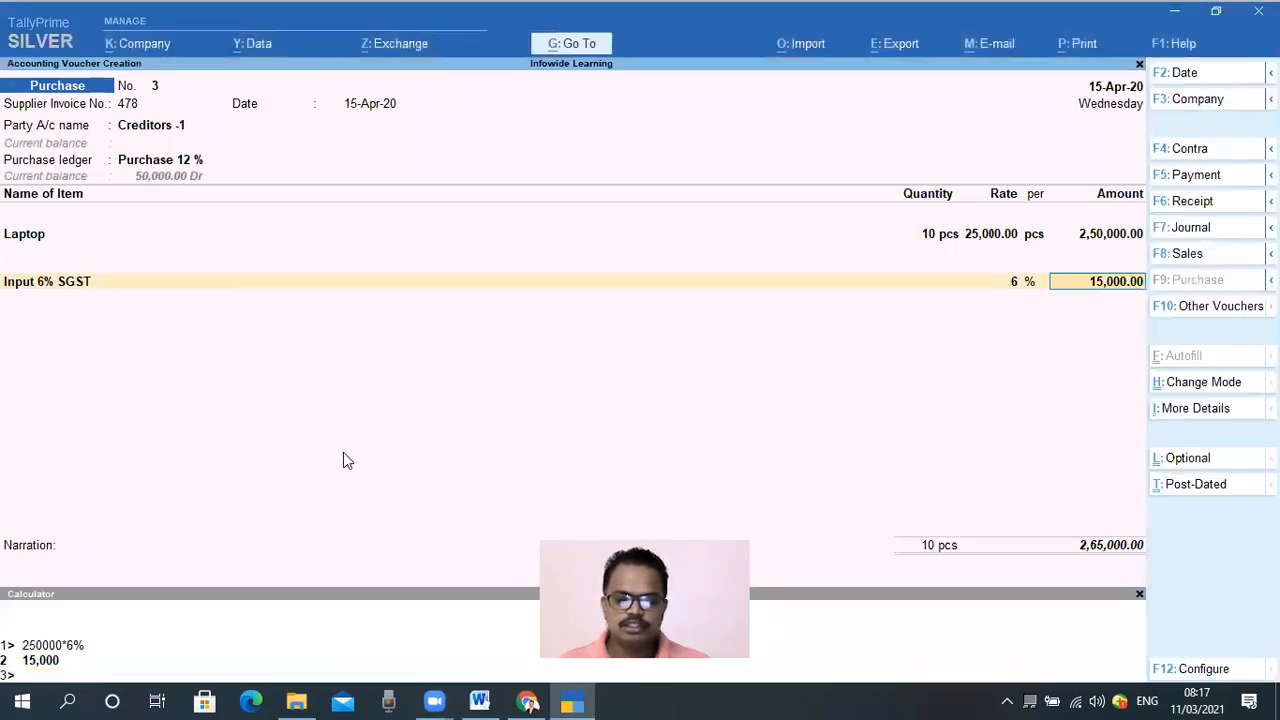
pyautogui.press('Return')
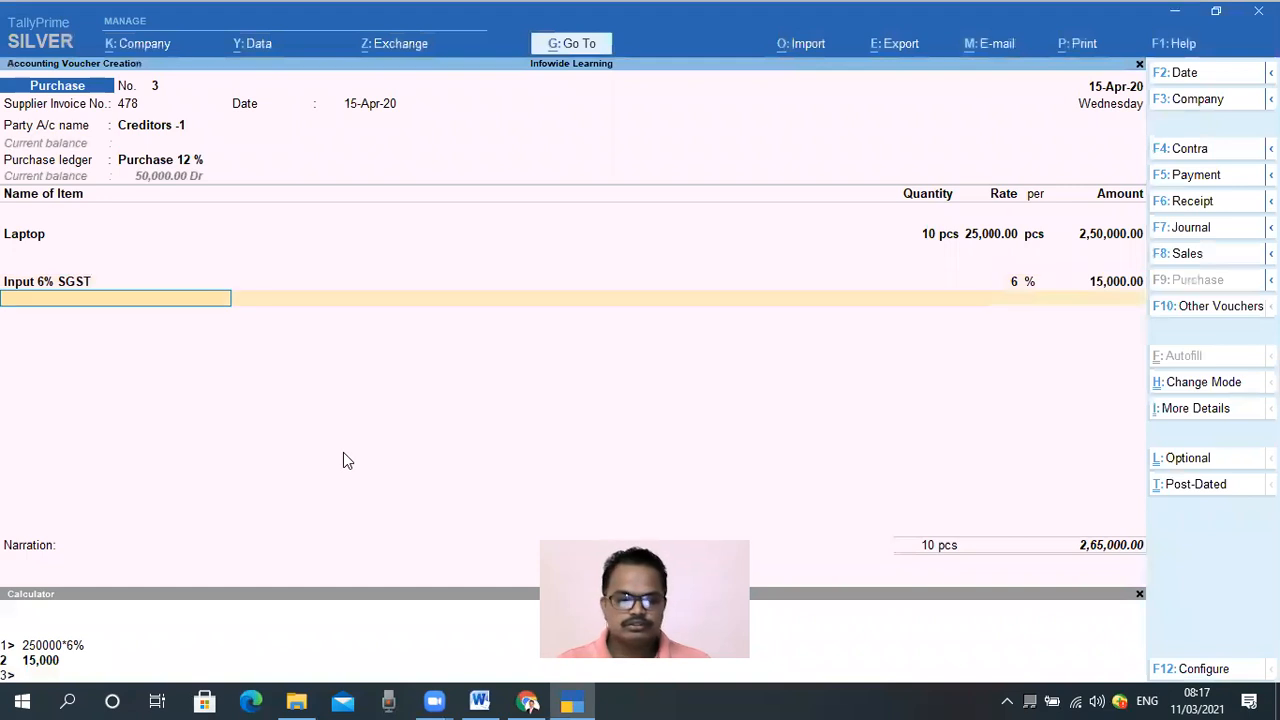
# Choose Input 9 % CGST as the second tax ledger of the voucher.
pyautogui.write('In')
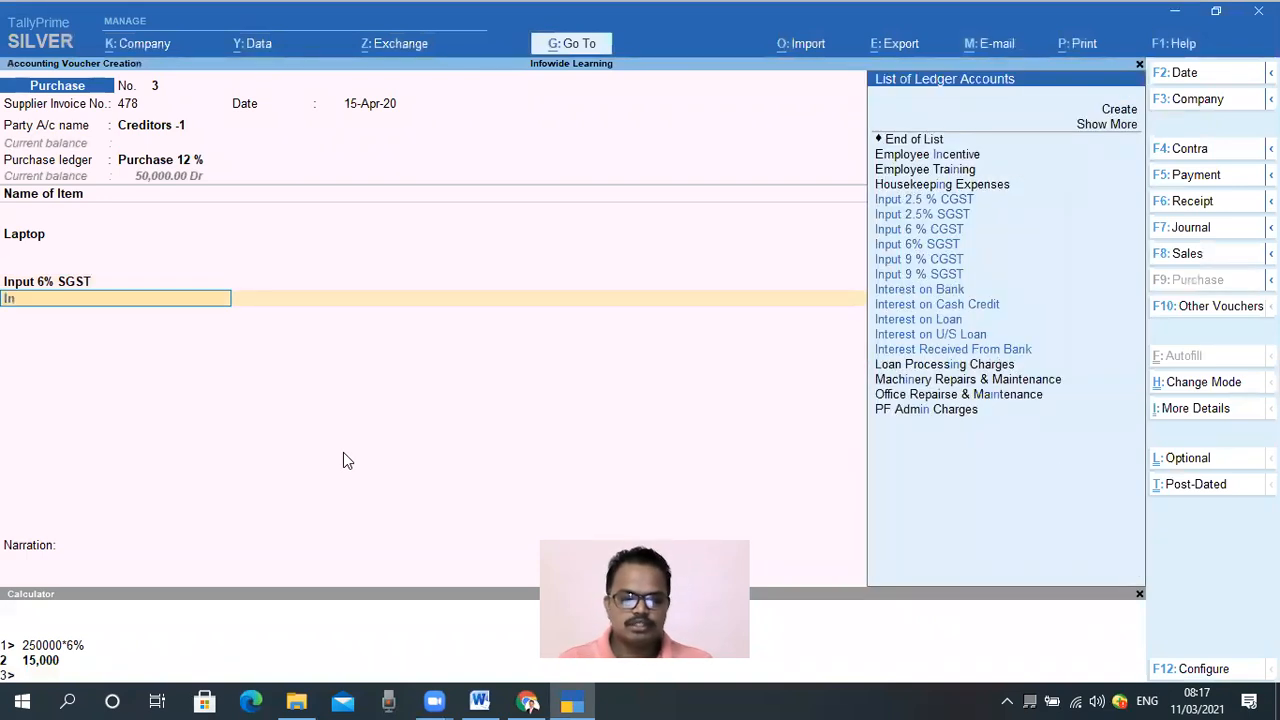
pyautogui.write('pu')
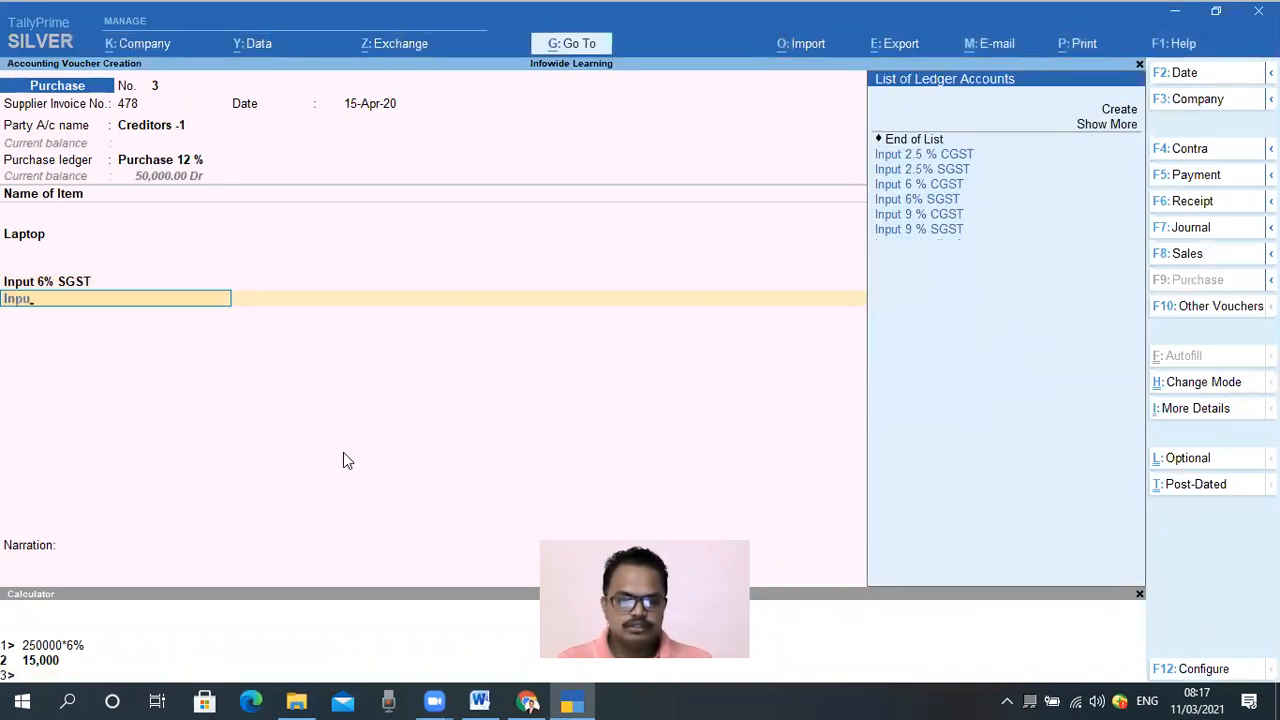
pyautogui.press('Down')
pyautogui.press('Down')
pyautogui.press('Down')
pyautogui.press('Down')
pyautogui.press('Down')
pyautogui.press('Return')
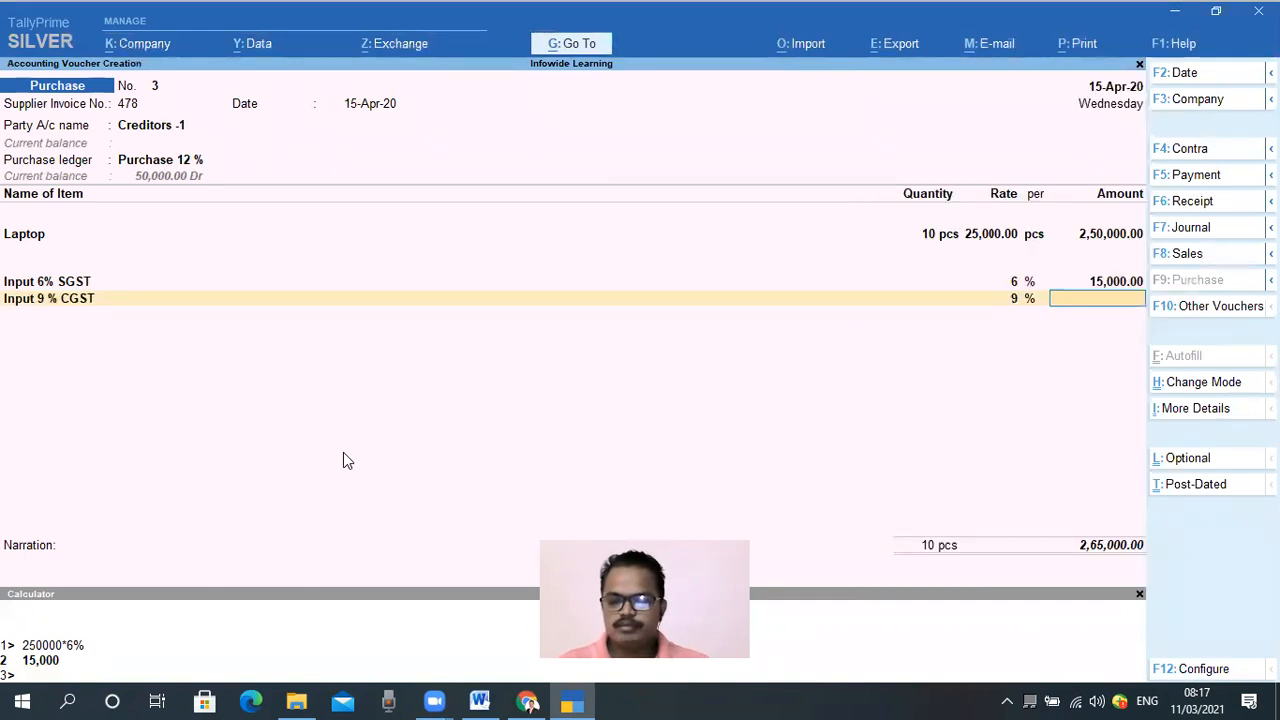
# Replace the second tax ledger with Input 6 % CGST, and accept the tax lines and voucher total through to the narration.
pyautogui.press('BackSpace')
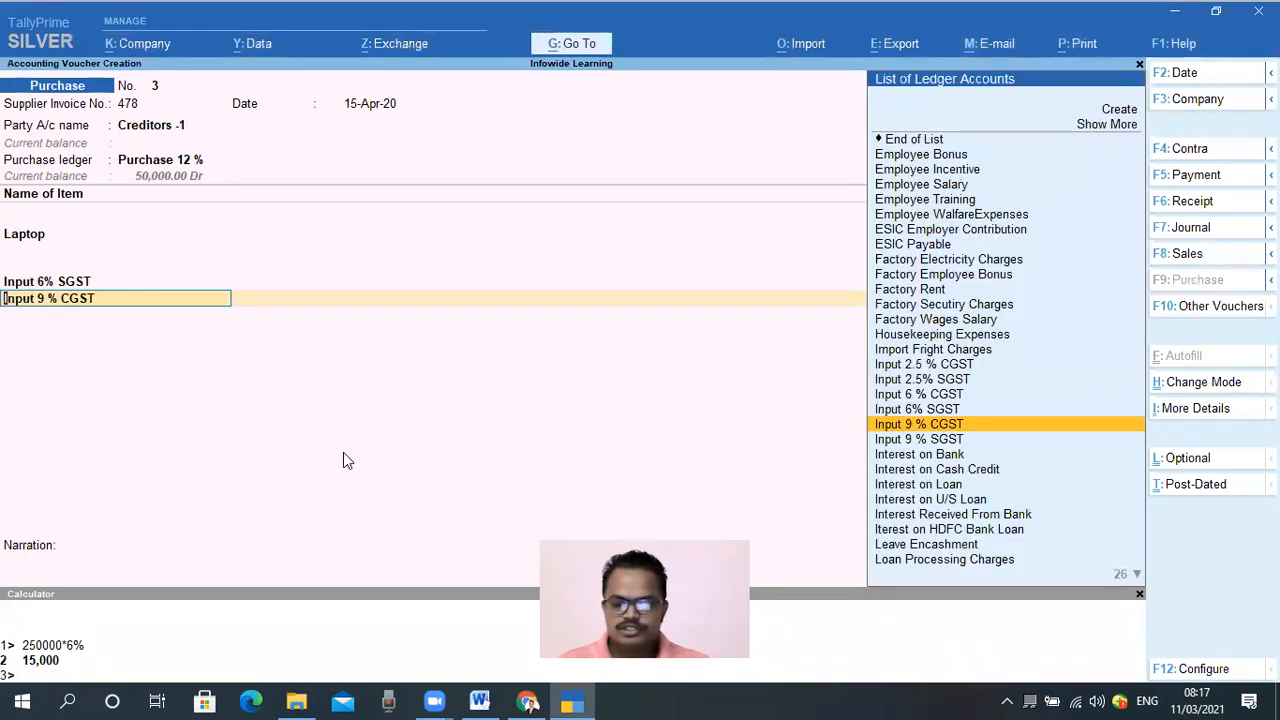
pyautogui.press('Up')
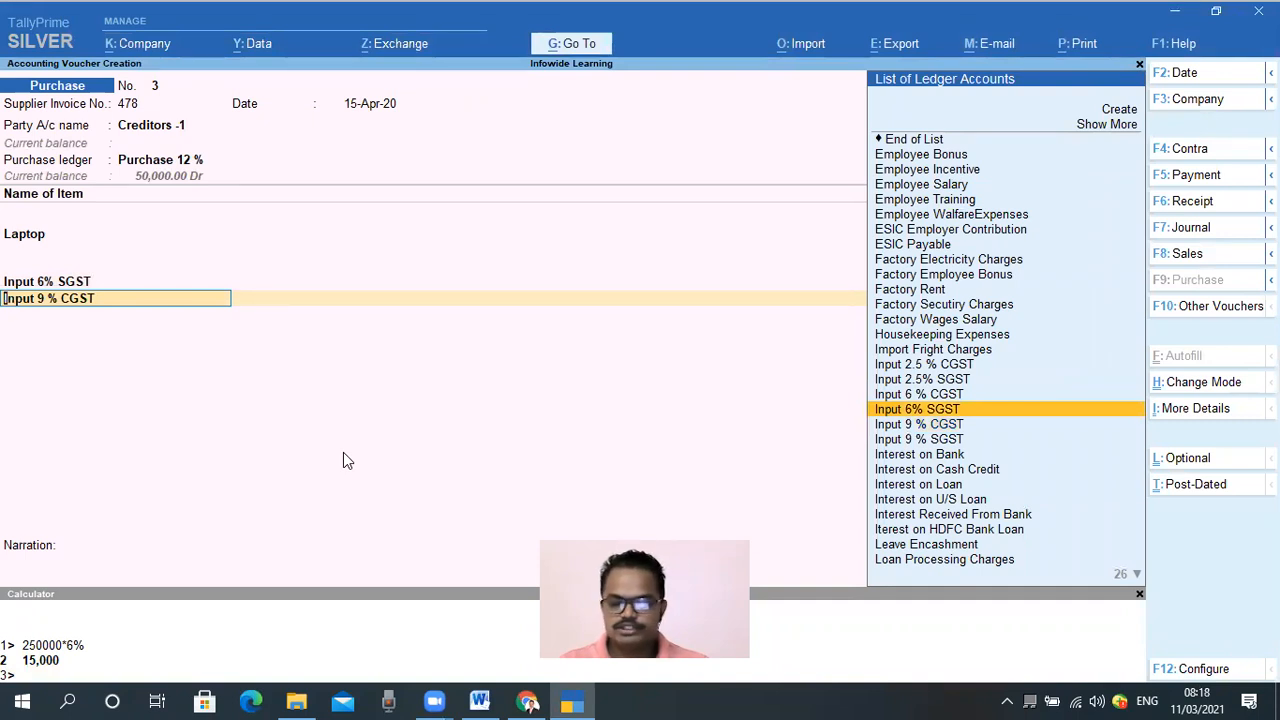
pyautogui.press('Up')
pyautogui.press('Return')
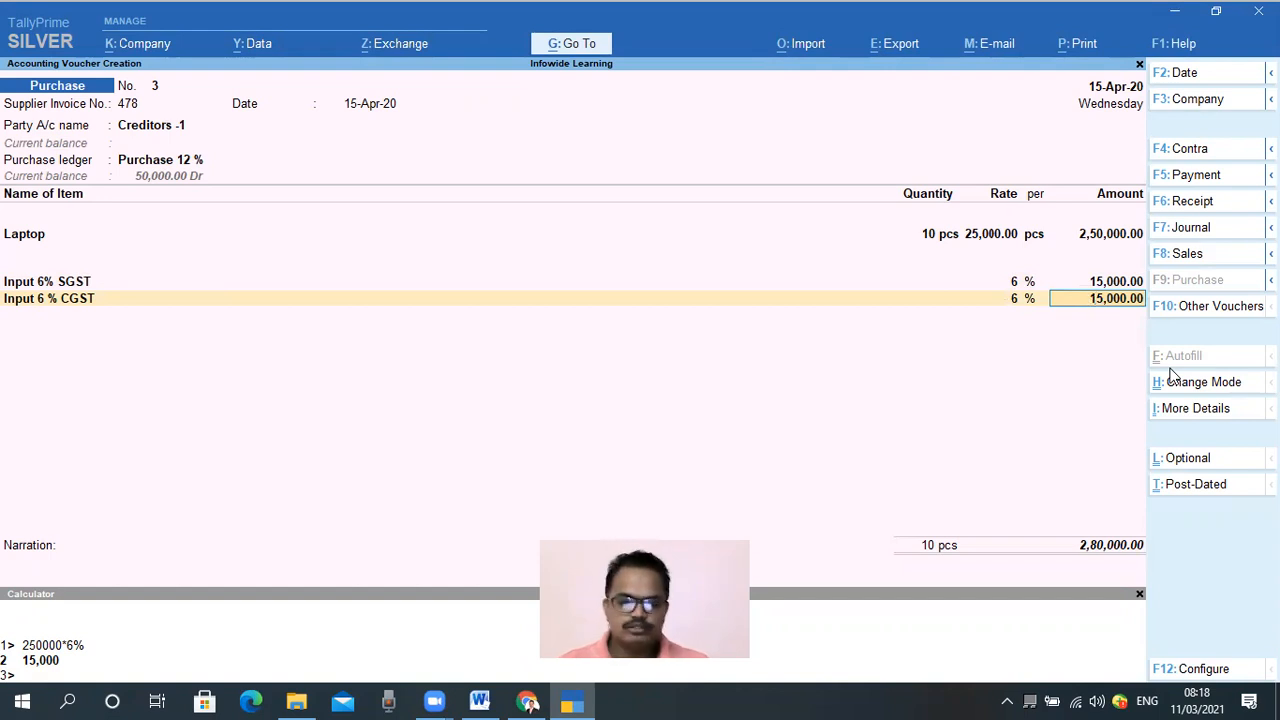
pyautogui.press('Return')
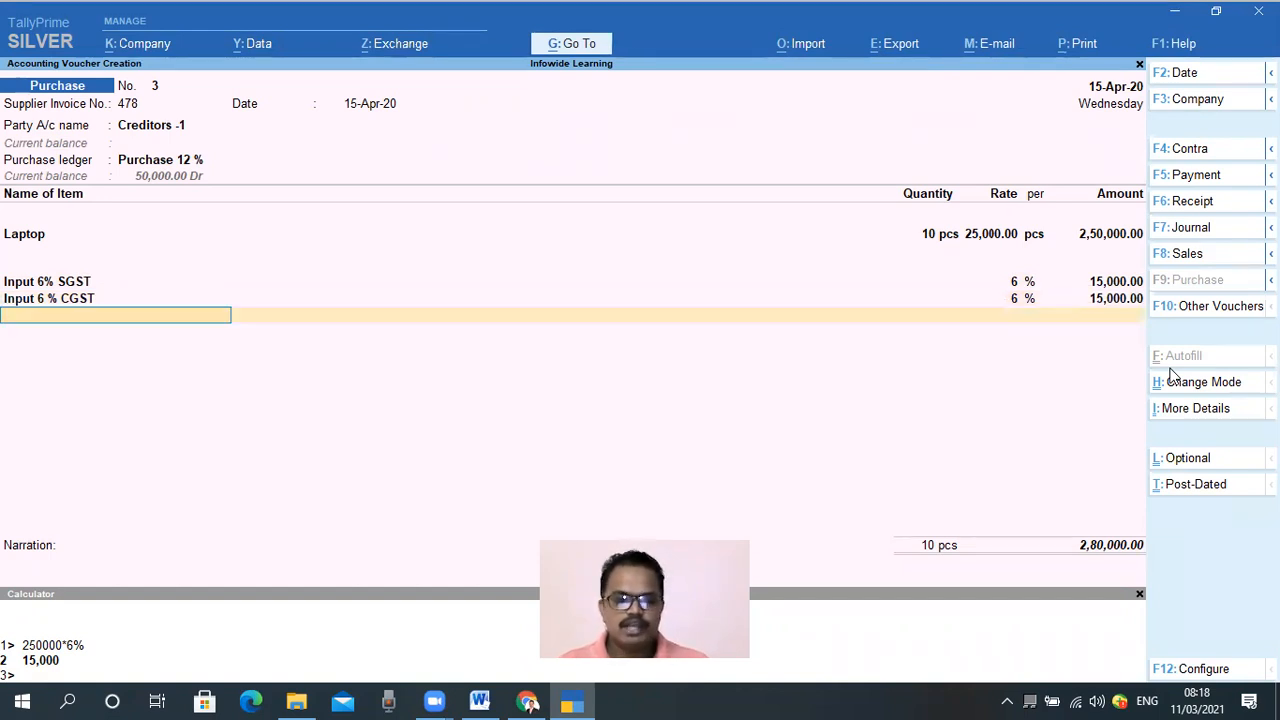
pyautogui.press('Return')
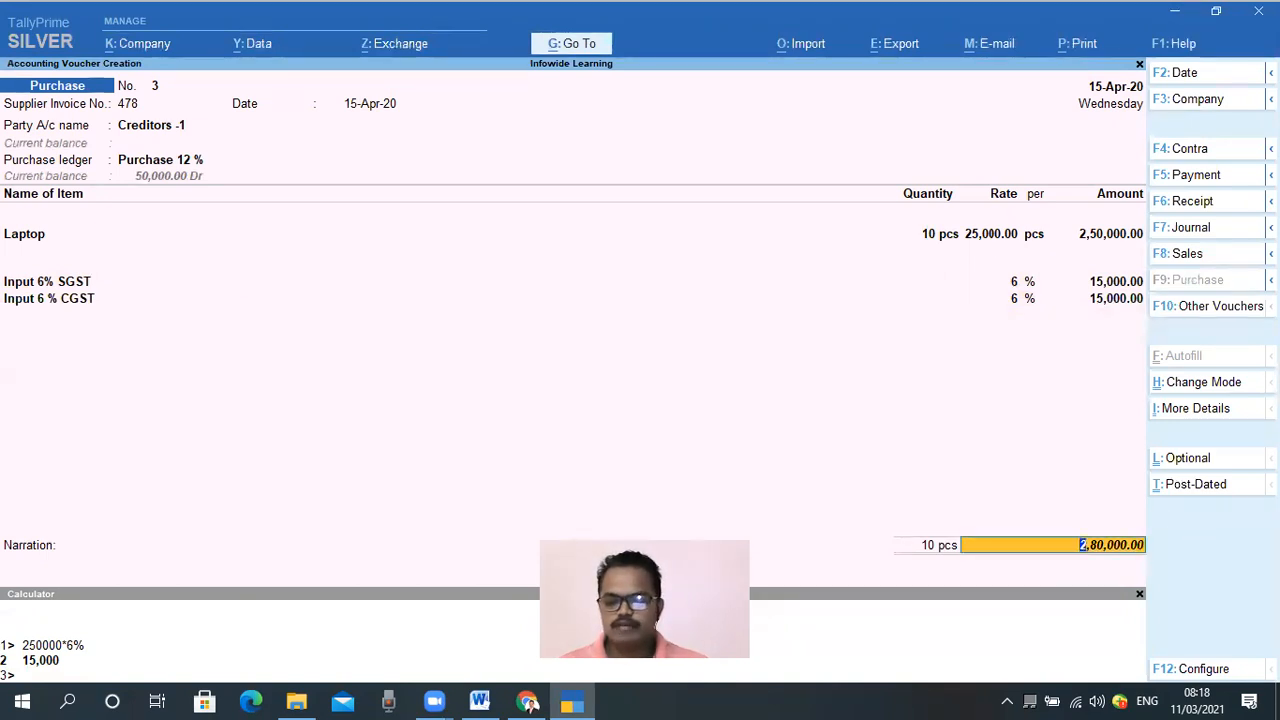
pyautogui.press('Return')
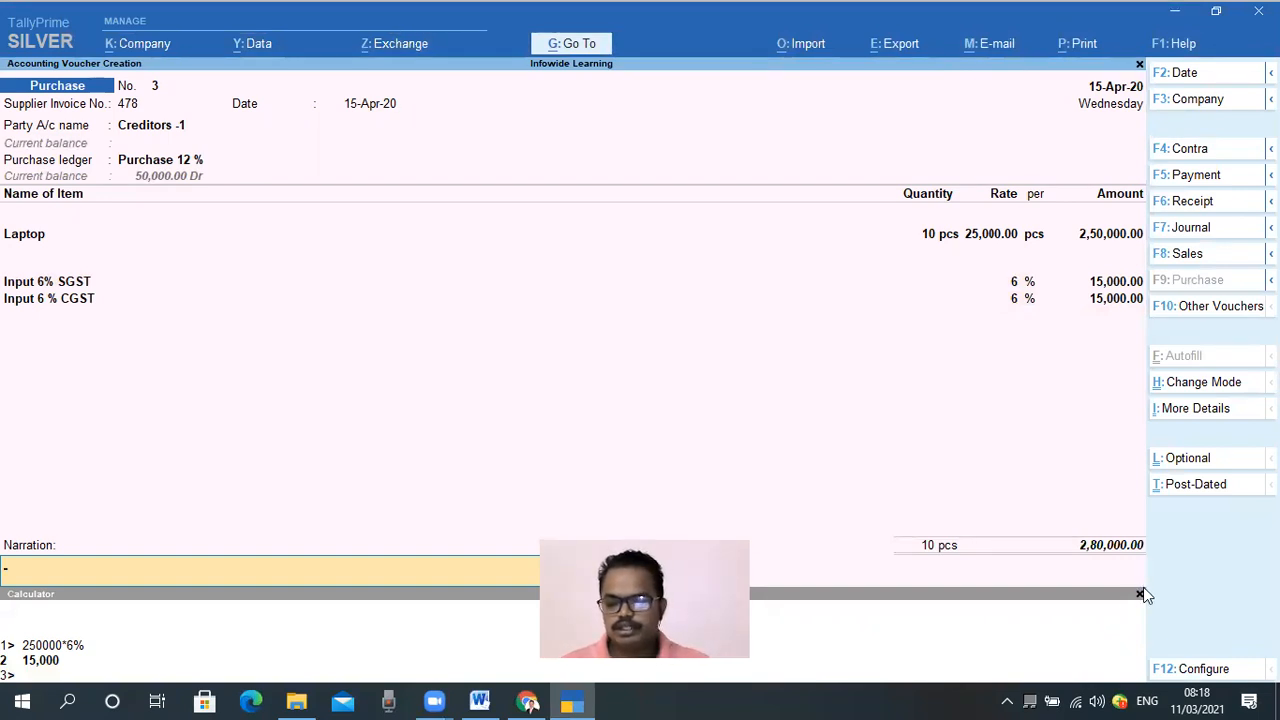
# Add the narration "Being Purchase of Laptop 10 @ 25000 each from Creditors 1", save the purchase voucher and return to the Gateway of Tally.
pyautogui.click(1140, 594)
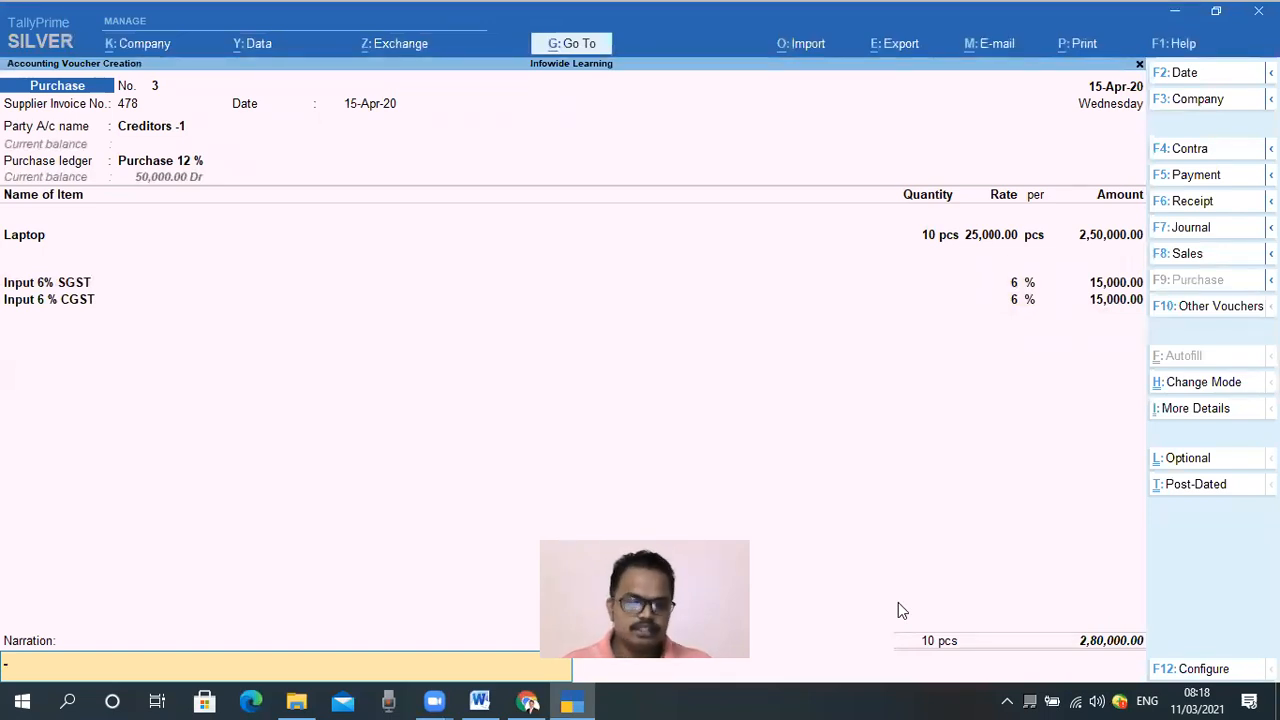
pyautogui.write('Being Purchase of Laptop')
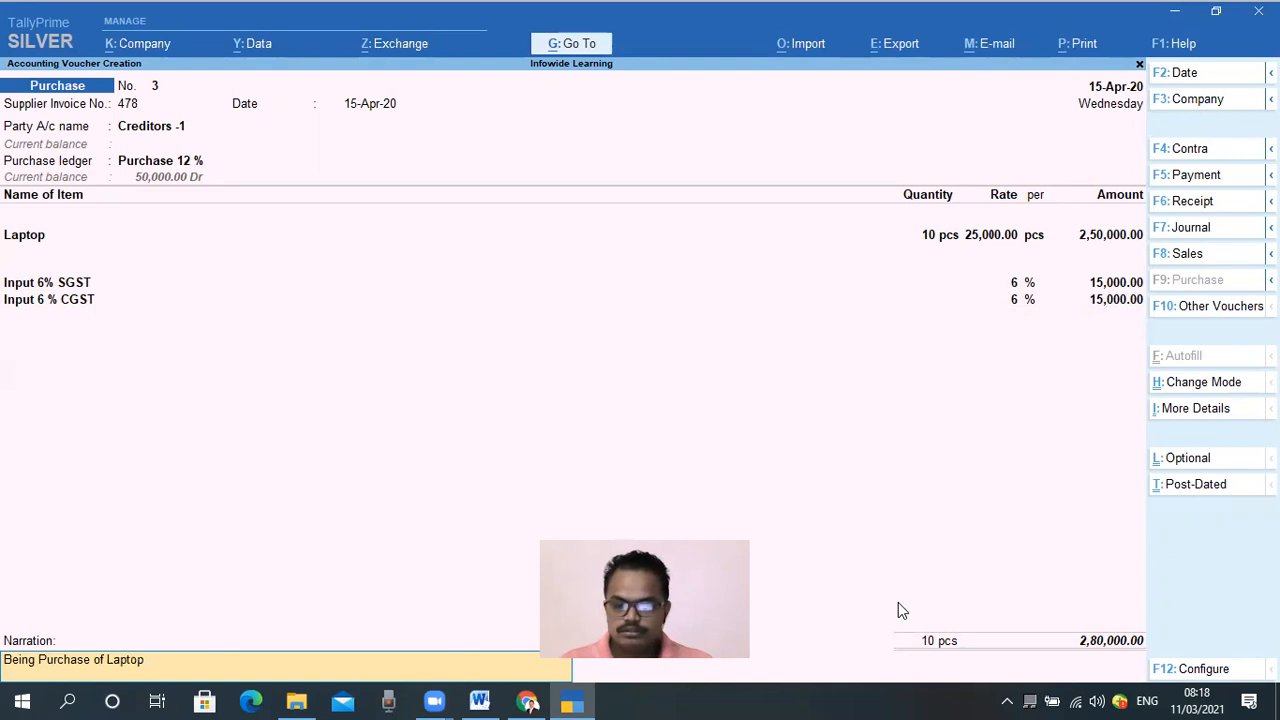
pyautogui.write(' 10 @')
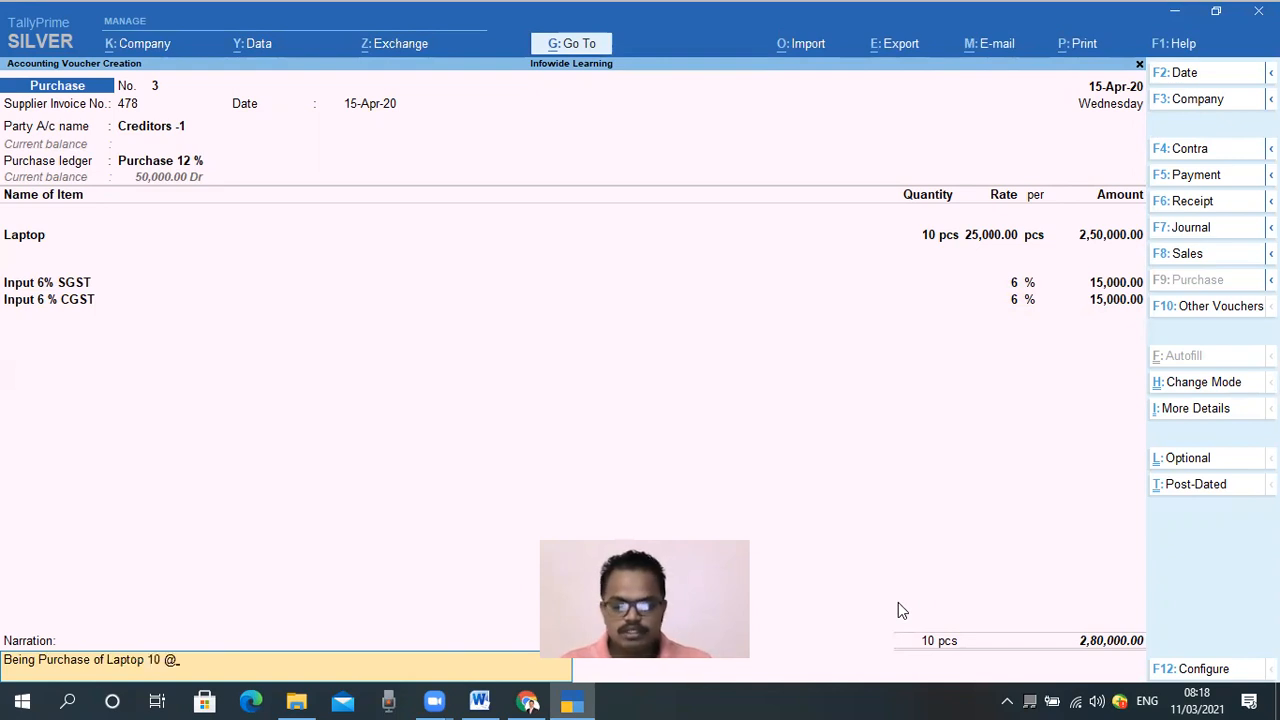
pyautogui.write(' 2500')
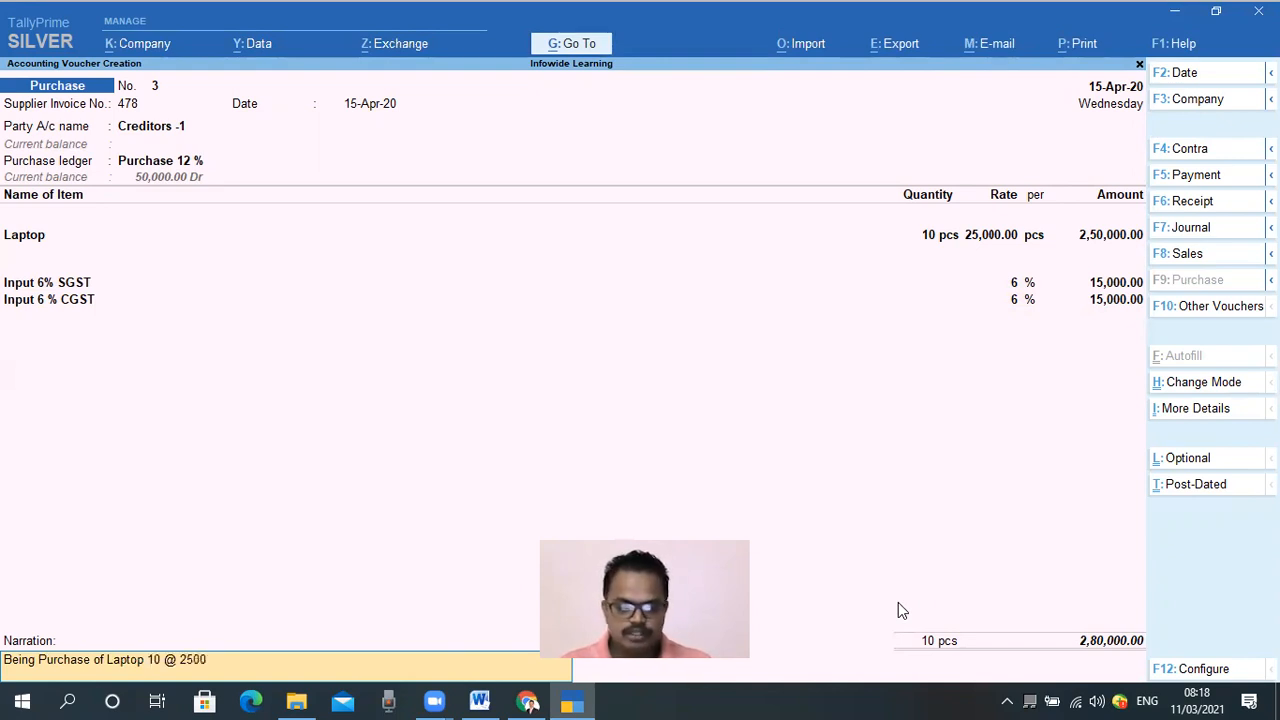
pyautogui.write('0 eac')
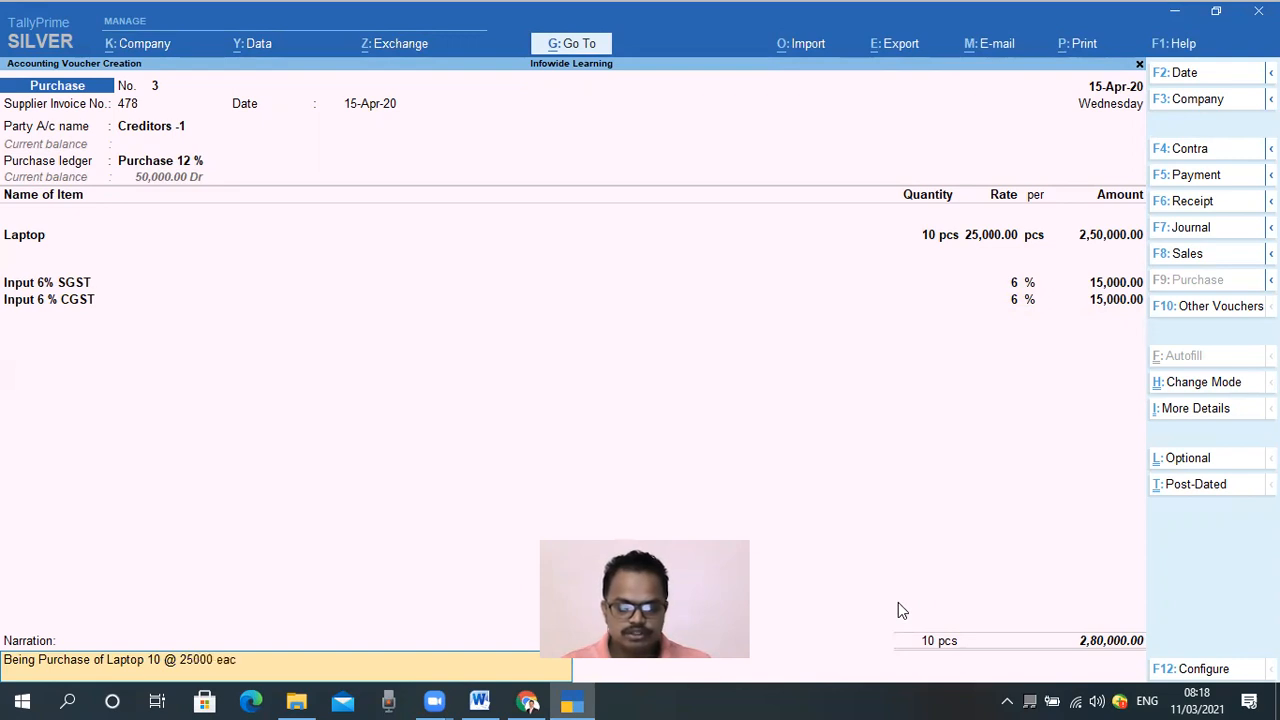
pyautogui.write('h fro')
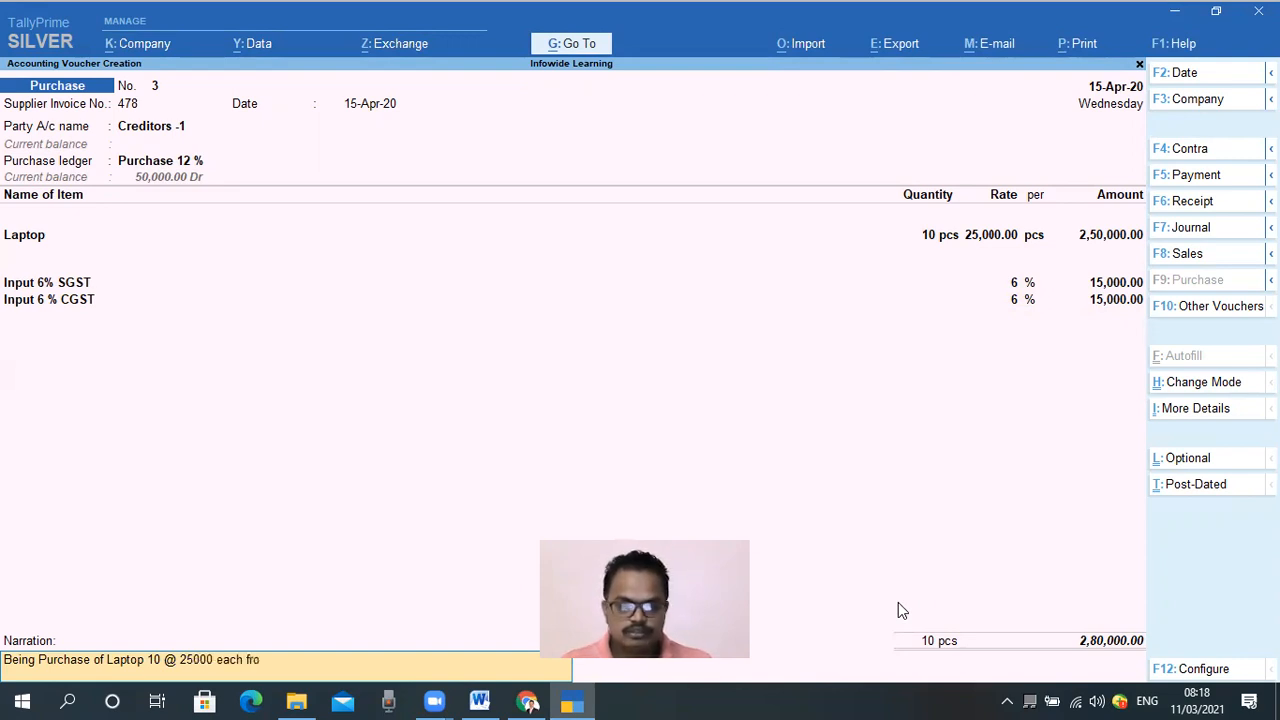
pyautogui.write('m Credi')
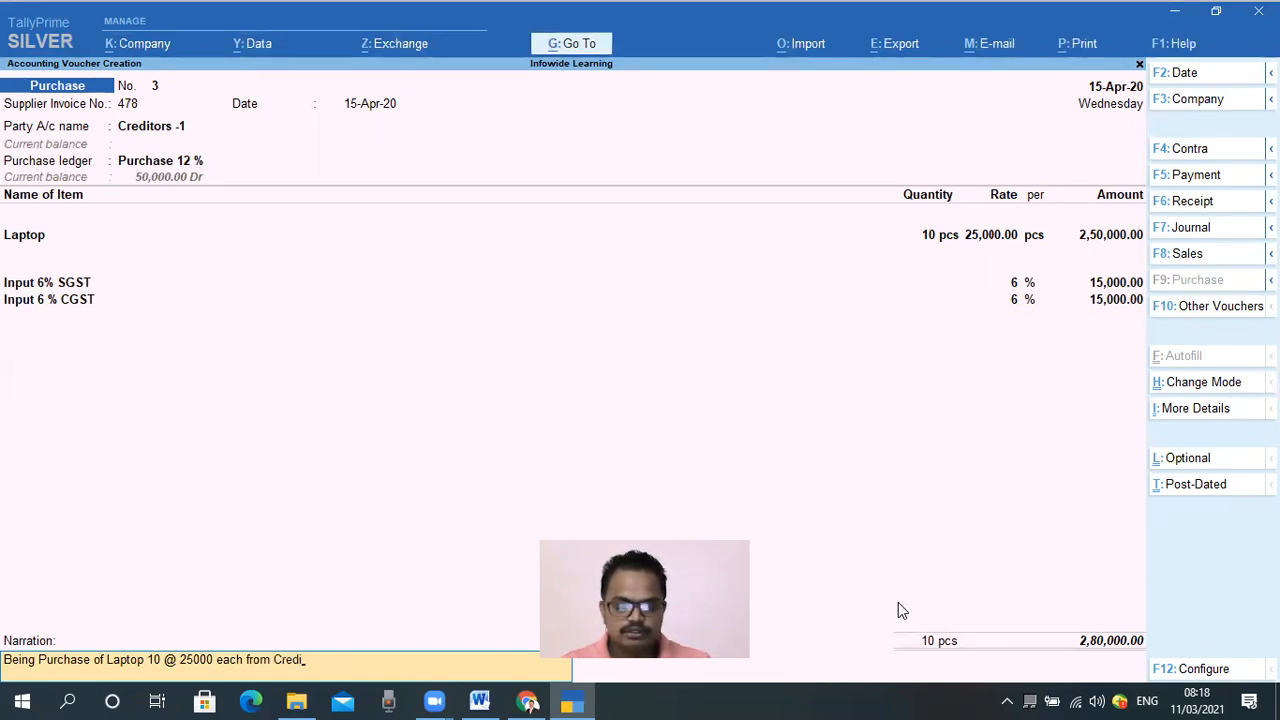
pyautogui.write('tors')
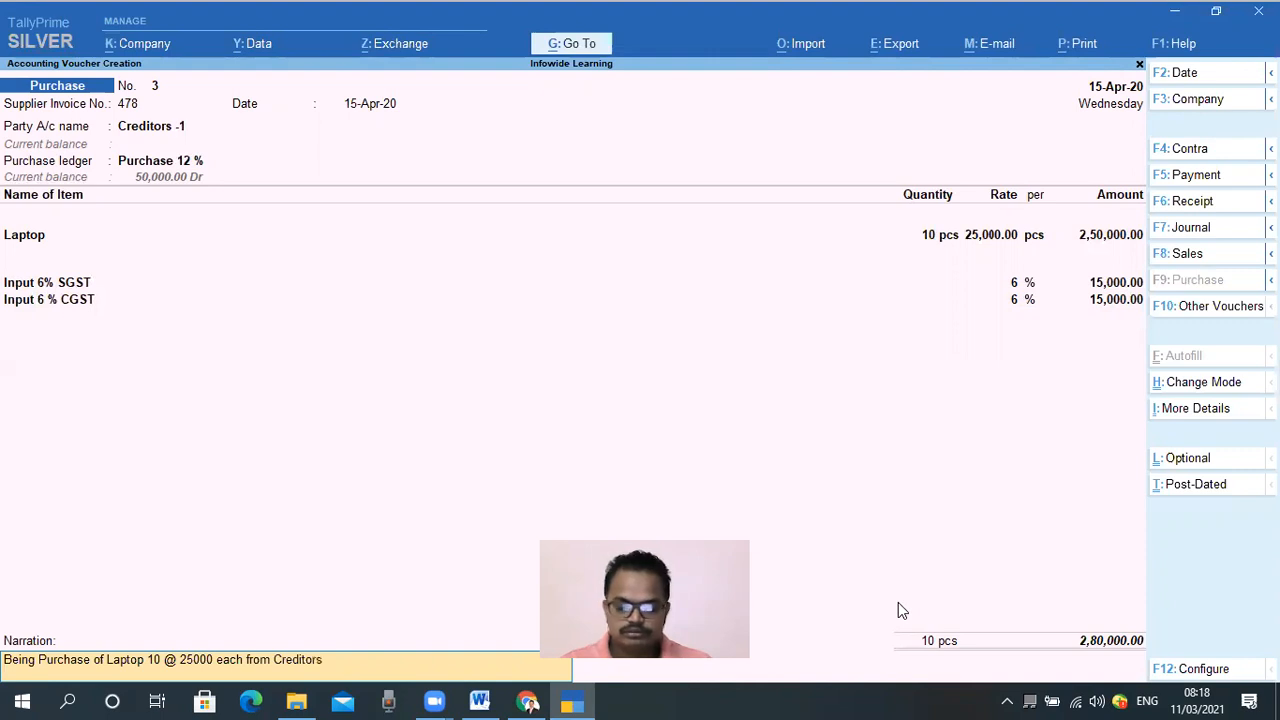
pyautogui.write(' 1')
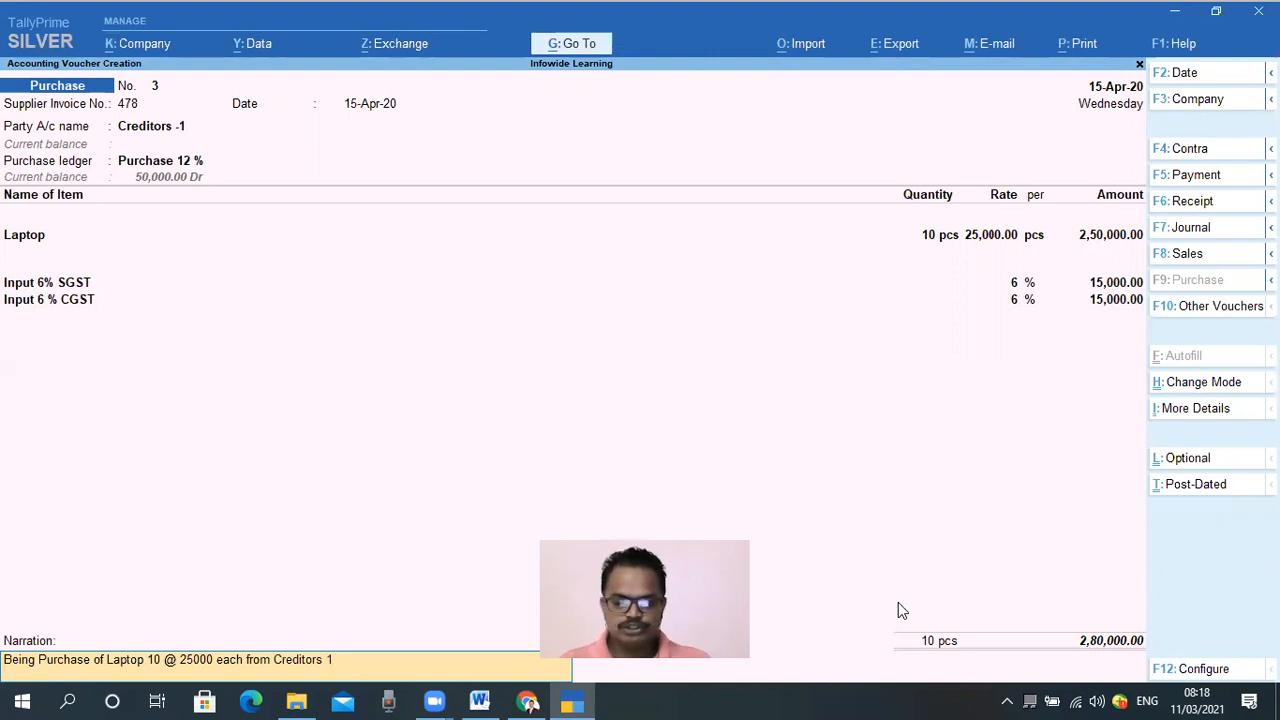
pyautogui.press('Return')
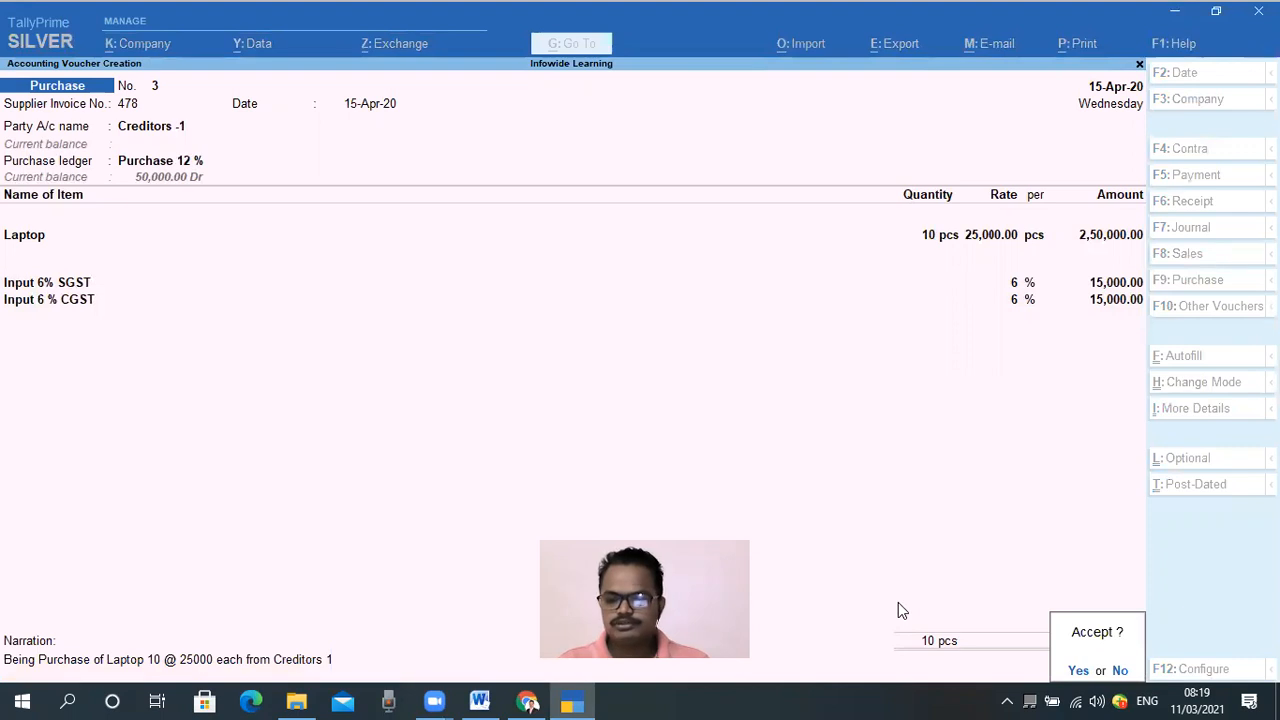
pyautogui.press('Return')
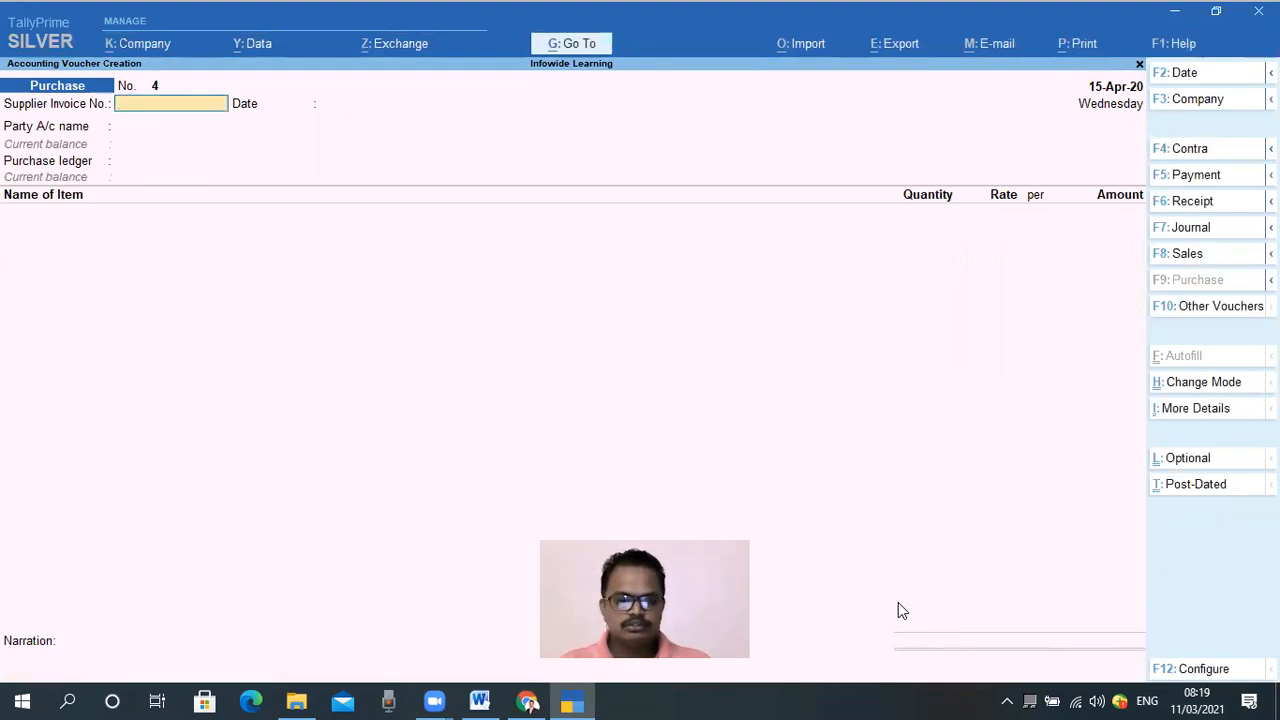
pyautogui.press('Escape')
pyautogui.press('y')
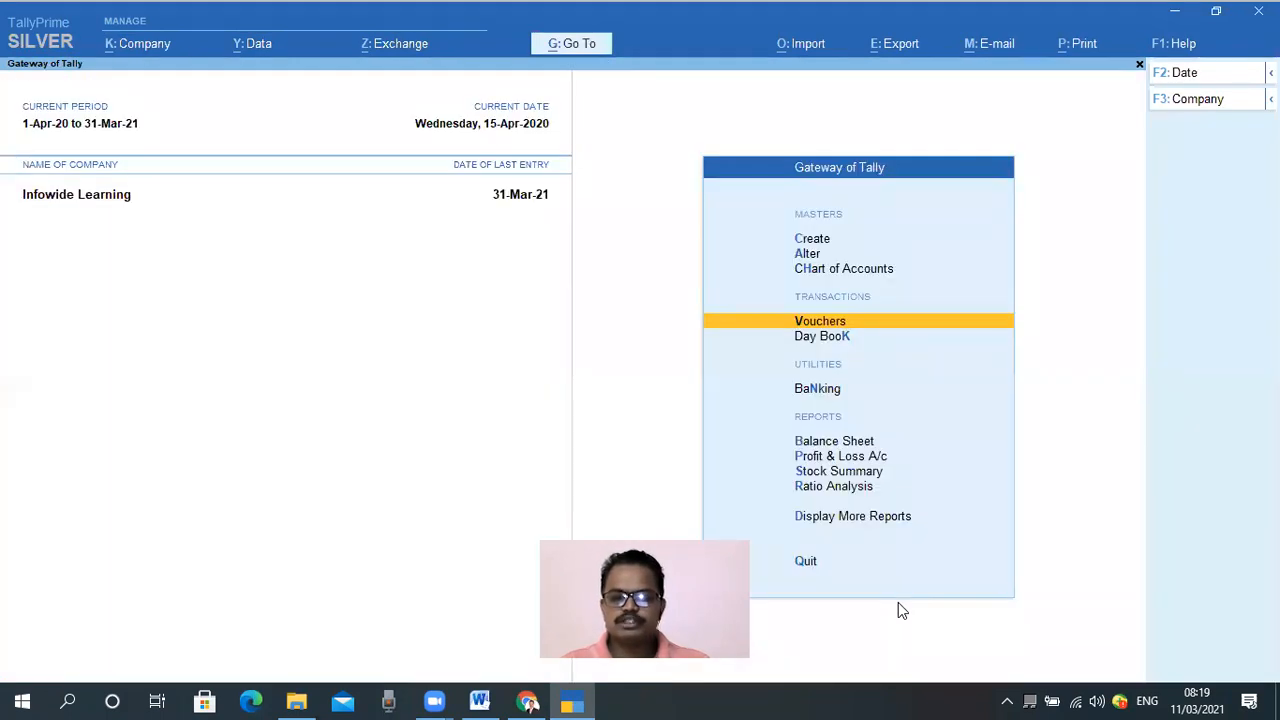
pyautogui.press('Escape')
pyautogui.press('n')
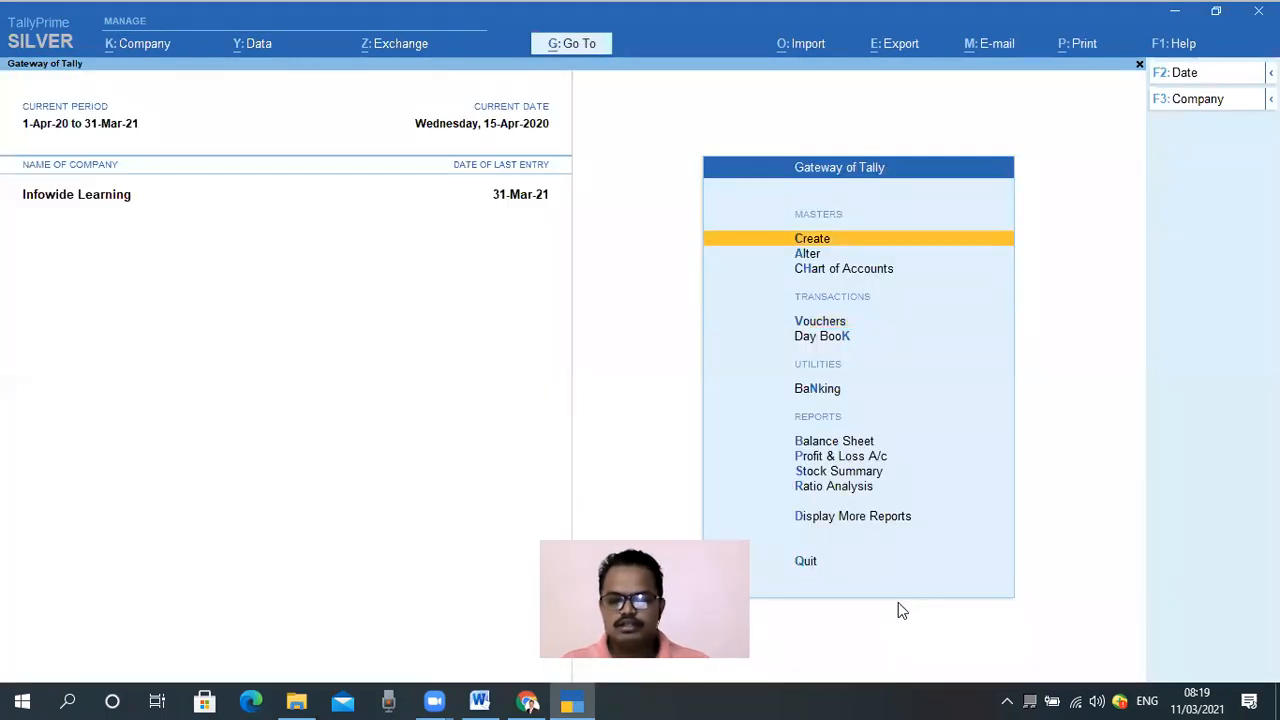
# Open the Profit & Loss A/c and drill down into its Purchase Accounts group.
pyautogui.click(297, 641)
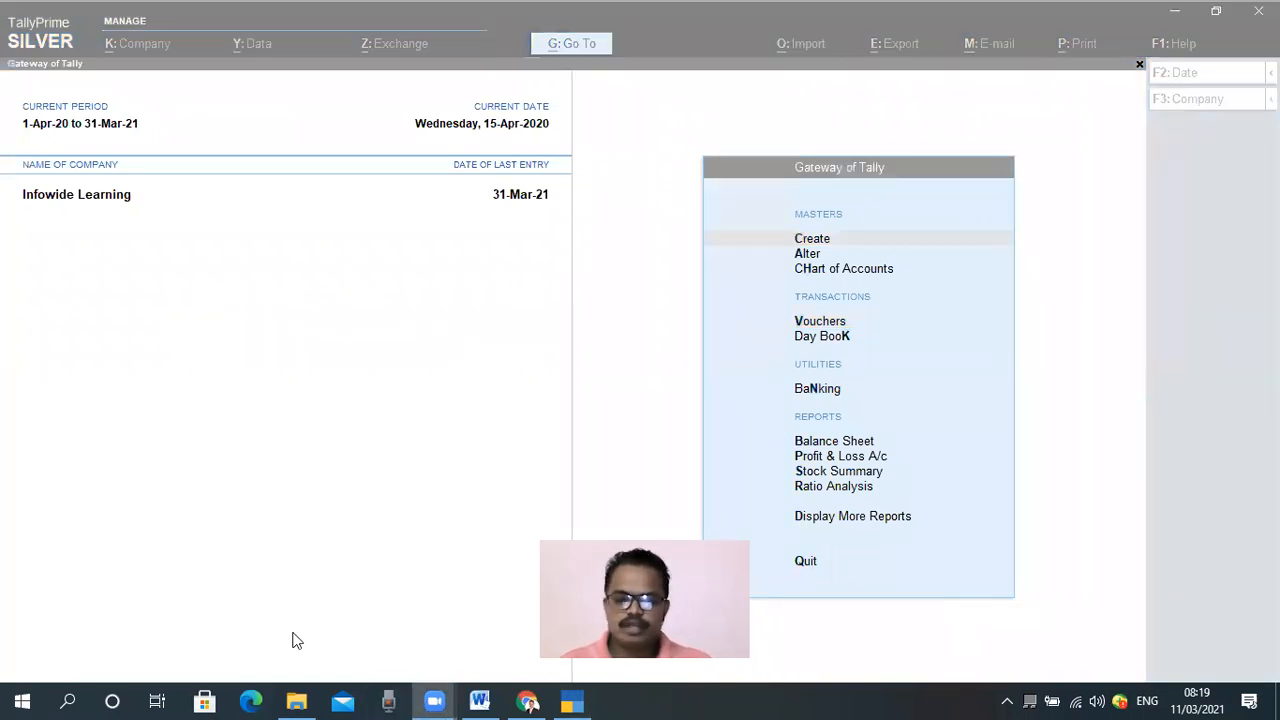
pyautogui.click(727, 369)
pyautogui.press('Down')
pyautogui.press('Down')
pyautogui.press('Down')
pyautogui.press('Down')
pyautogui.press('Down')
pyautogui.press('Down')
pyautogui.press('Down')
pyautogui.press('Return')
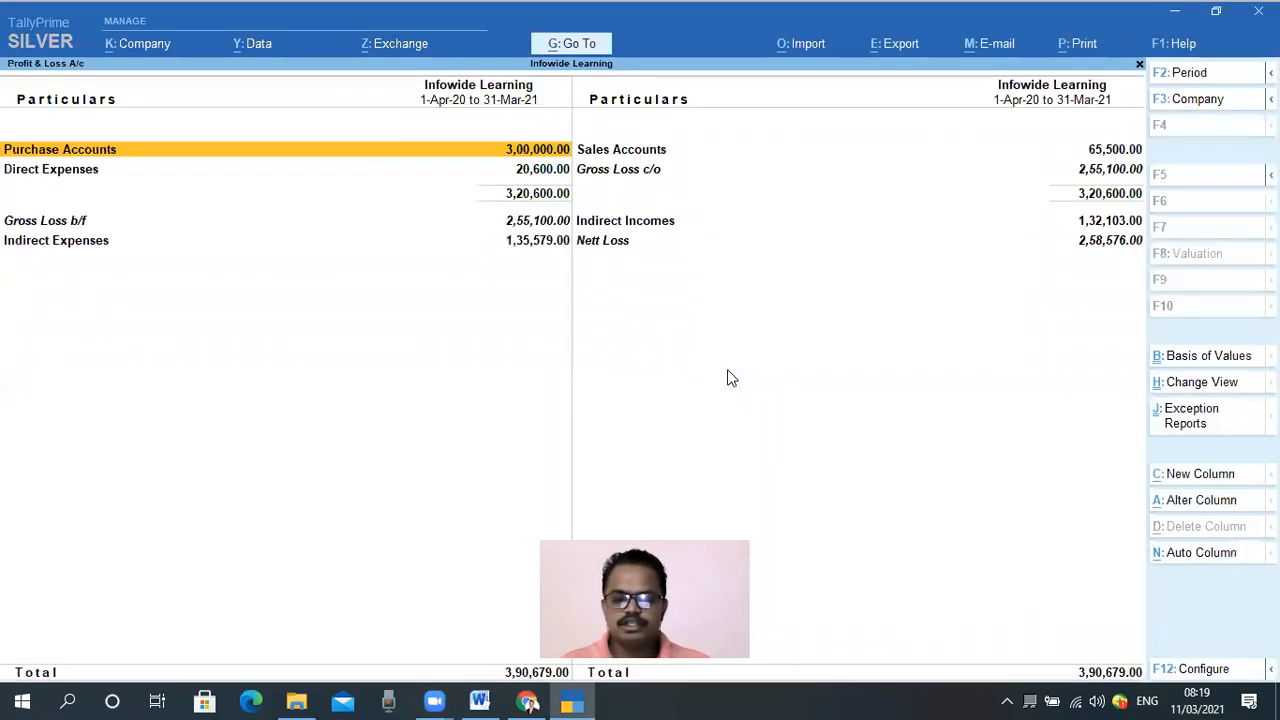
pyautogui.press('Return')
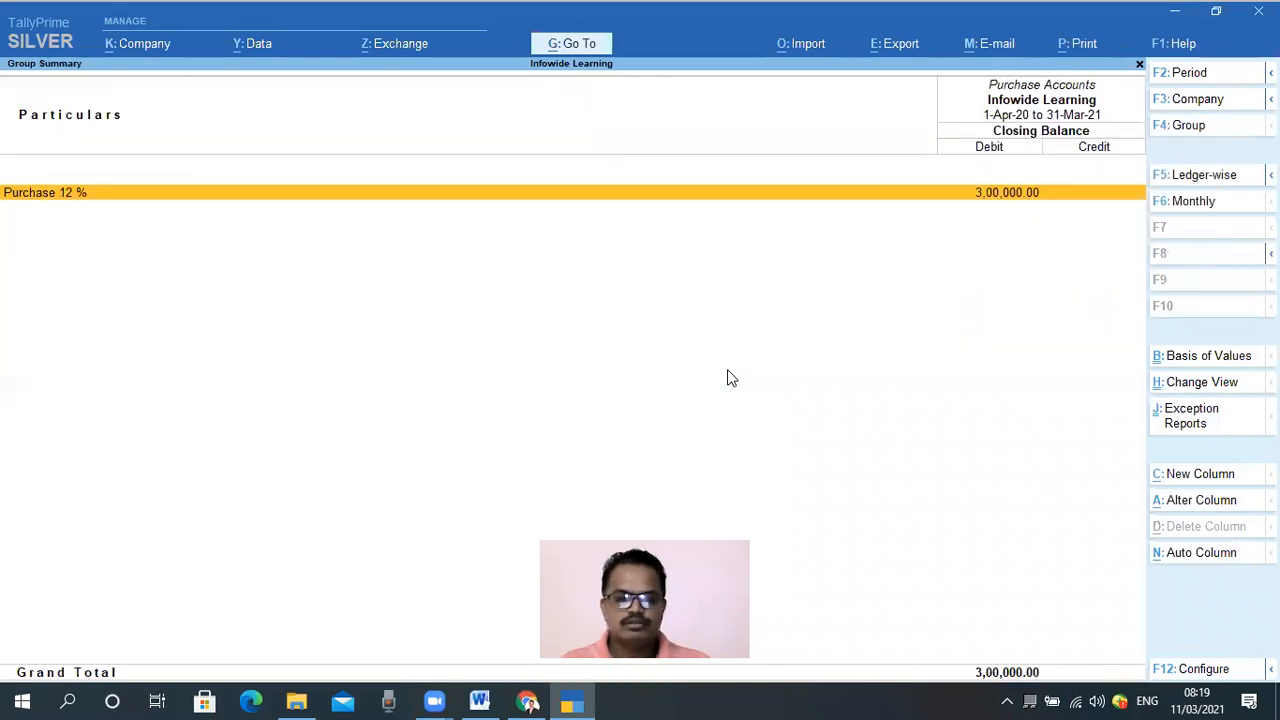
# Open the monthly summary of the Purchase 12 % ledger and display its April vouchers.
pyautogui.press('Return')
pyautogui.press('Up')
pyautogui.press('Up')
pyautogui.press('Up')
pyautogui.press('Up')
pyautogui.press('Up')
pyautogui.press('Up')
pyautogui.press('Up')
pyautogui.press('Up')
pyautogui.press('Up')
pyautogui.press('Up')
pyautogui.press('Up')
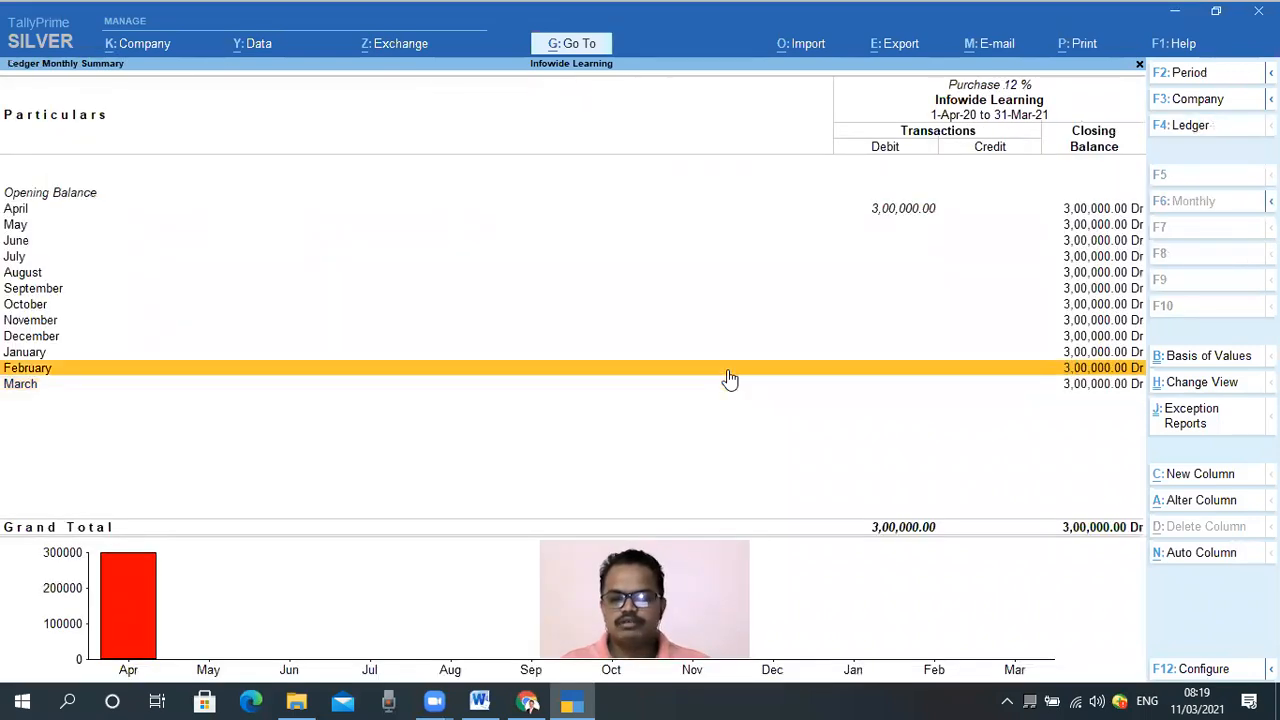
pyautogui.press('Return')
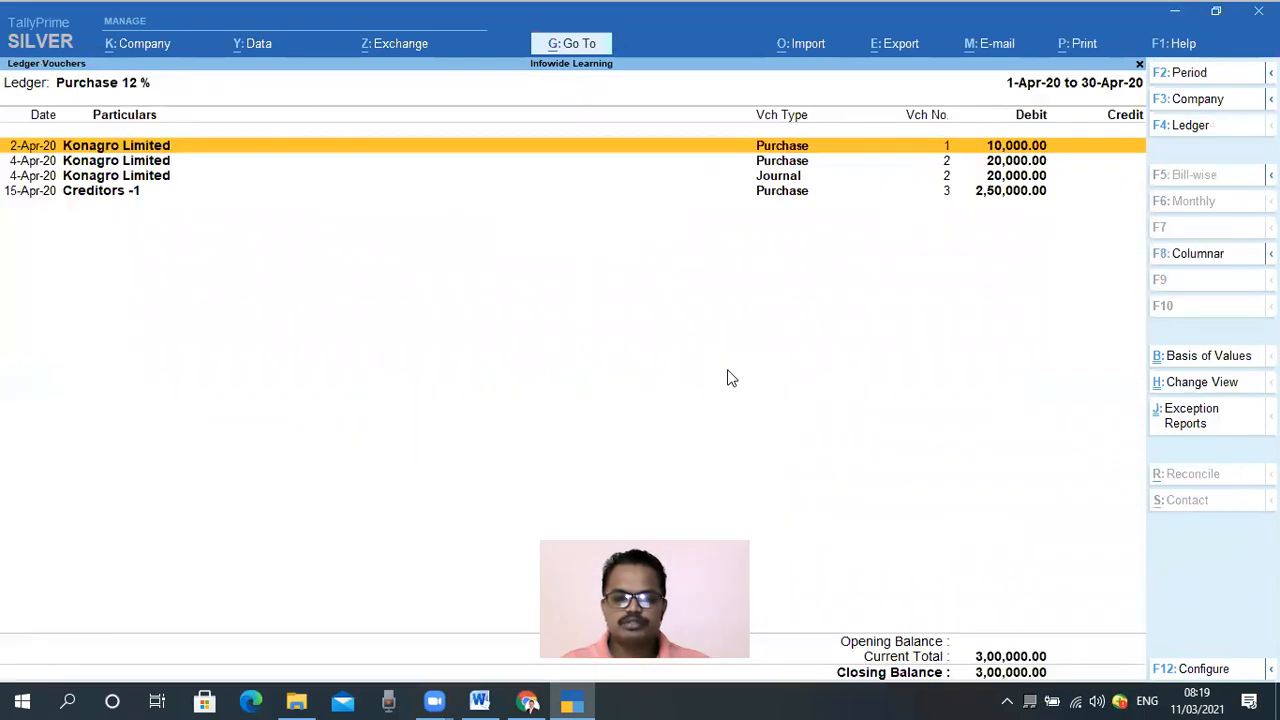
# Review the 15-Apr-20 purchase voucher from Creditors -1, and close the reports back to the Gateway of Tally.
pyautogui.press('Down')
pyautogui.press('Down')
pyautogui.press('Down')
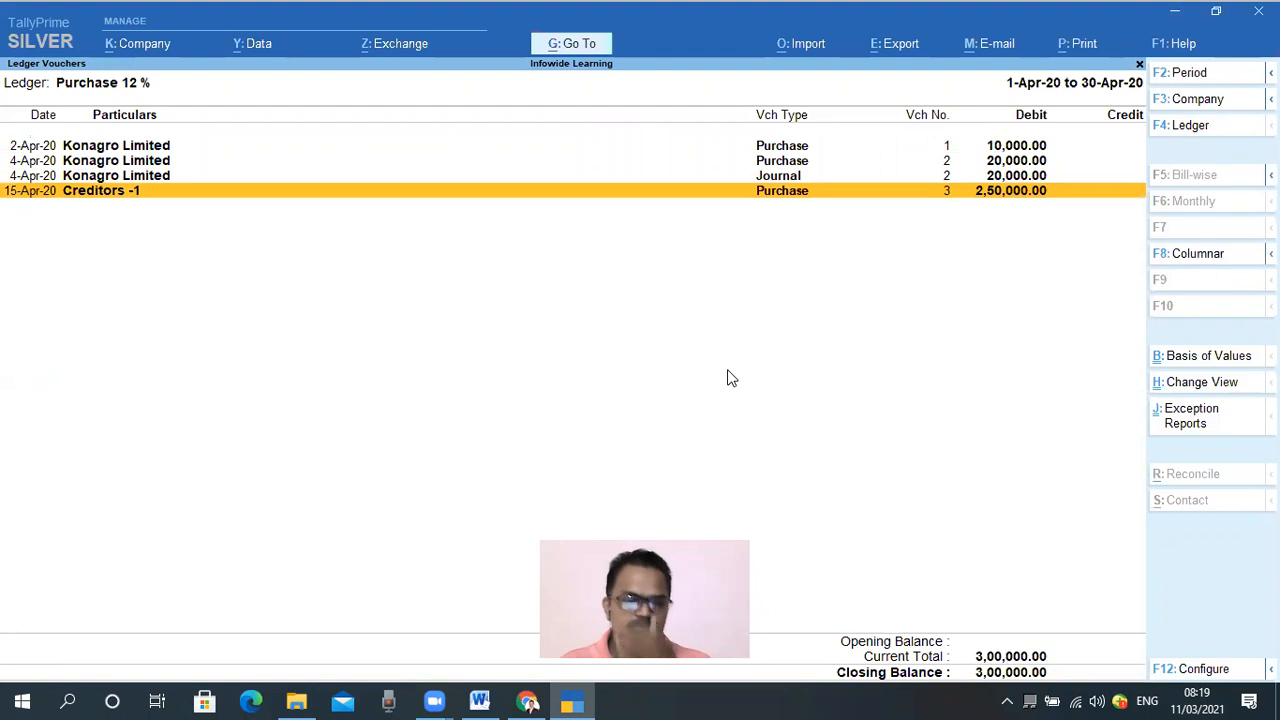
pyautogui.press('Up')
pyautogui.press('Down')
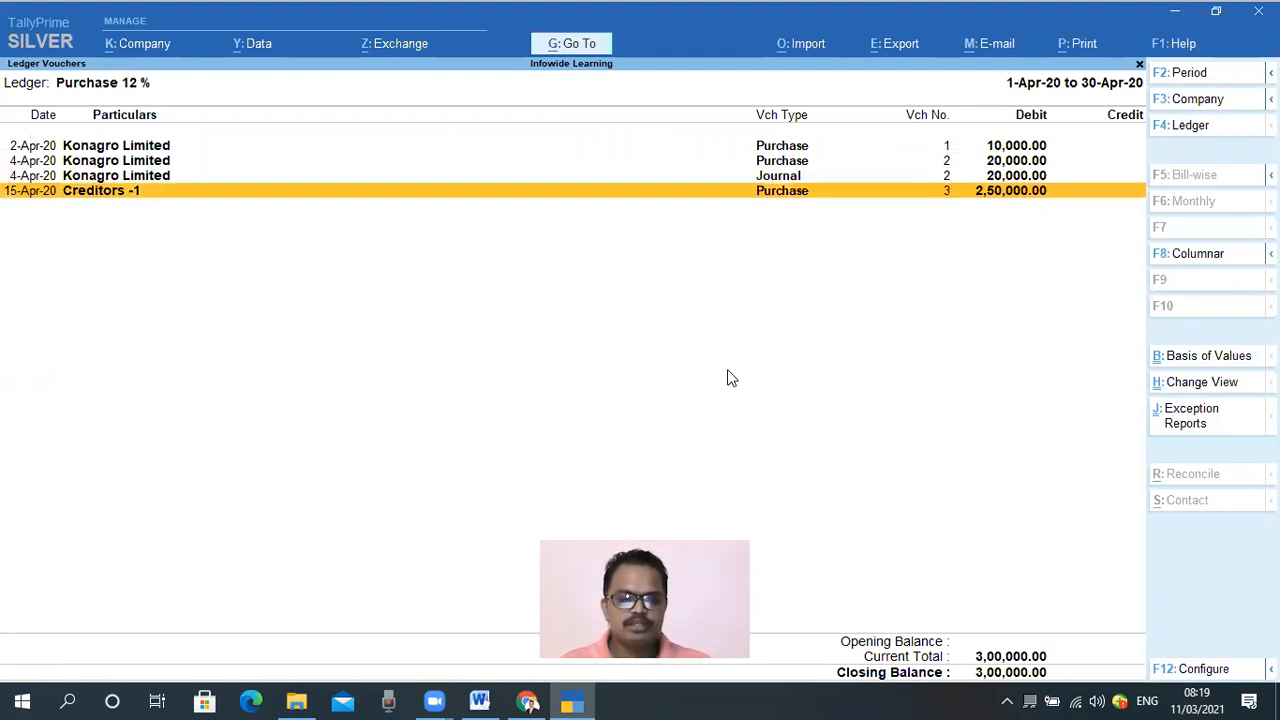
pyautogui.press('Return')
pyautogui.press('Escape')
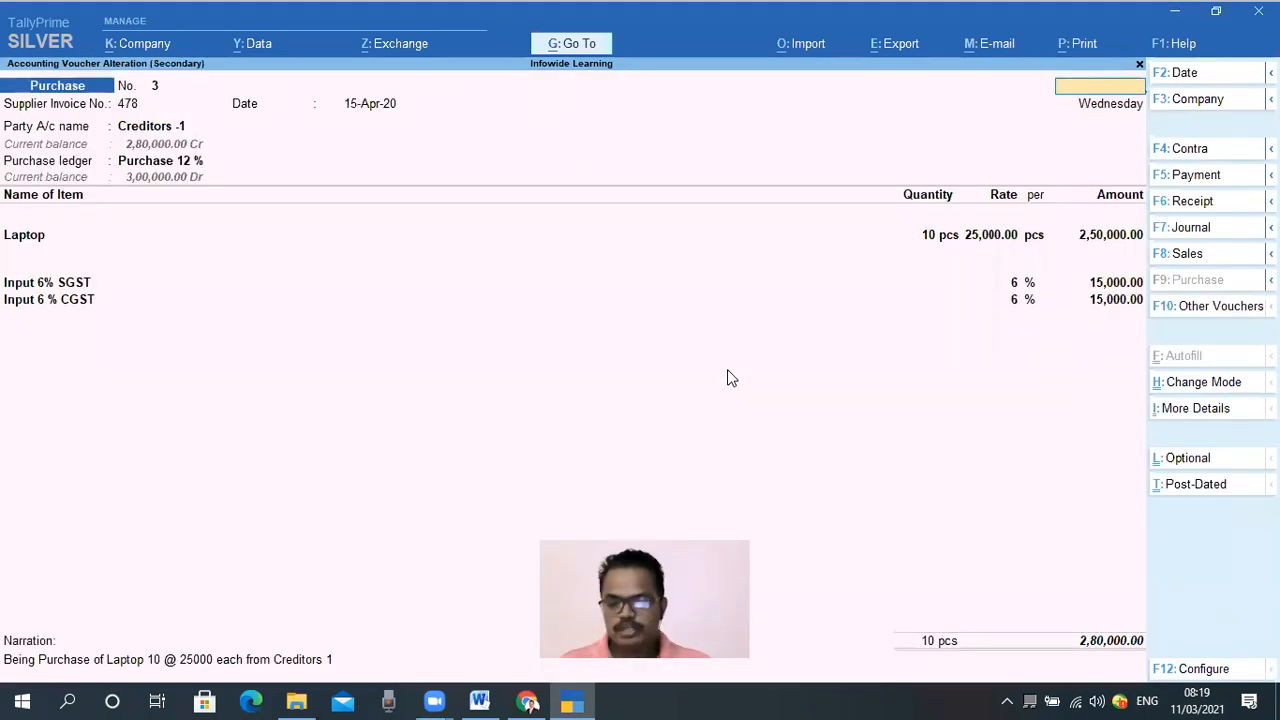
pyautogui.press('y')
pyautogui.press('Escape')
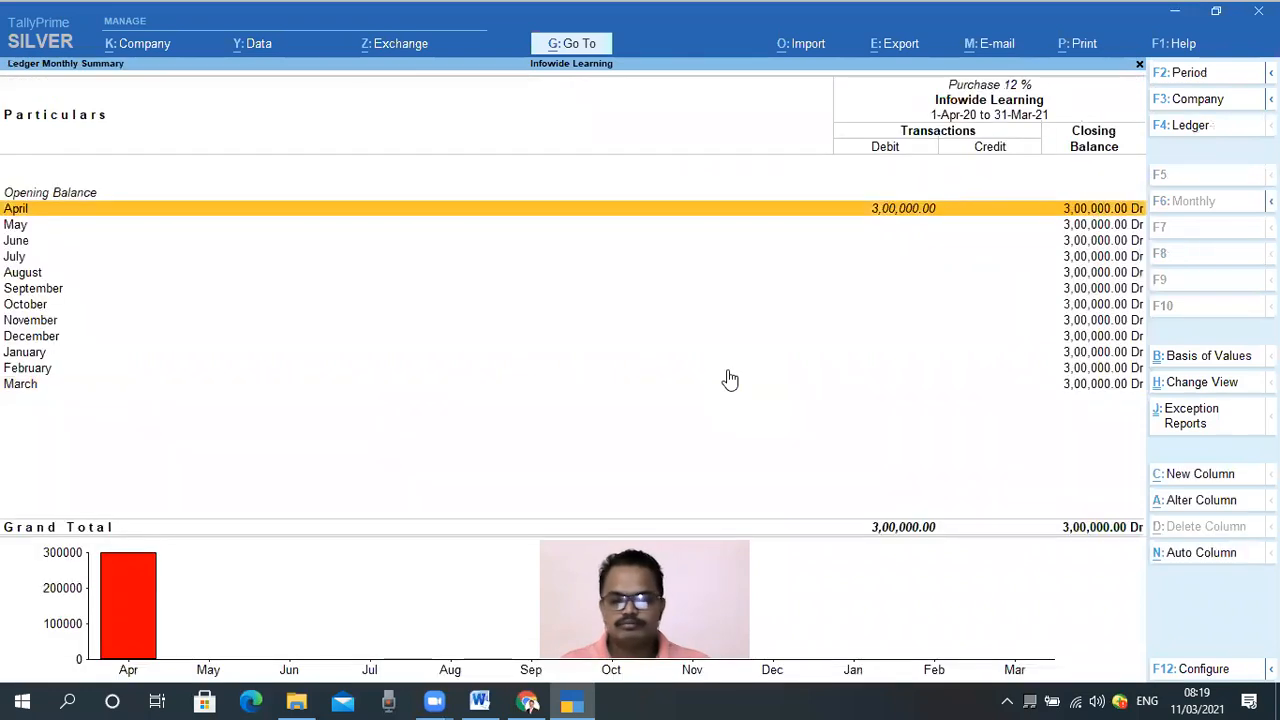
pyautogui.press('Escape')
pyautogui.press('Escape')
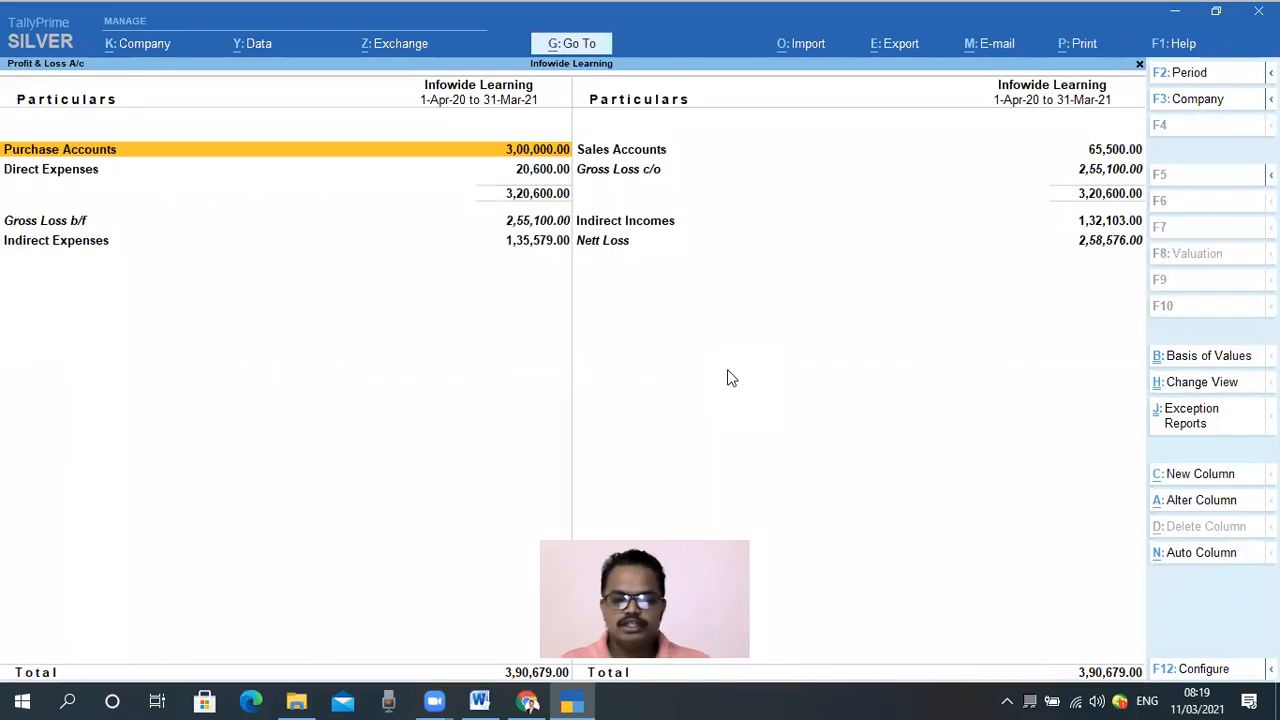
pyautogui.press('Escape')
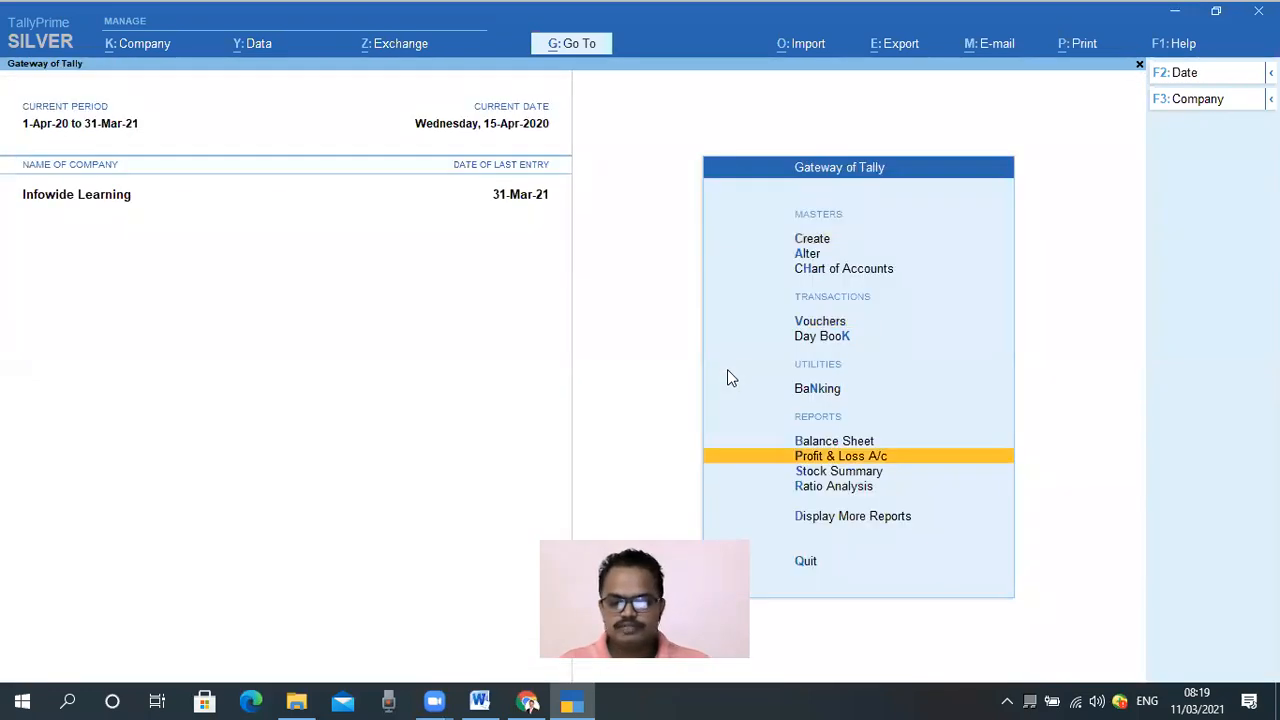
# Open the Stock Summary and examine the closing quantity, rate and value of the Laptop item.
pyautogui.press('Down')
pyautogui.press('Return')
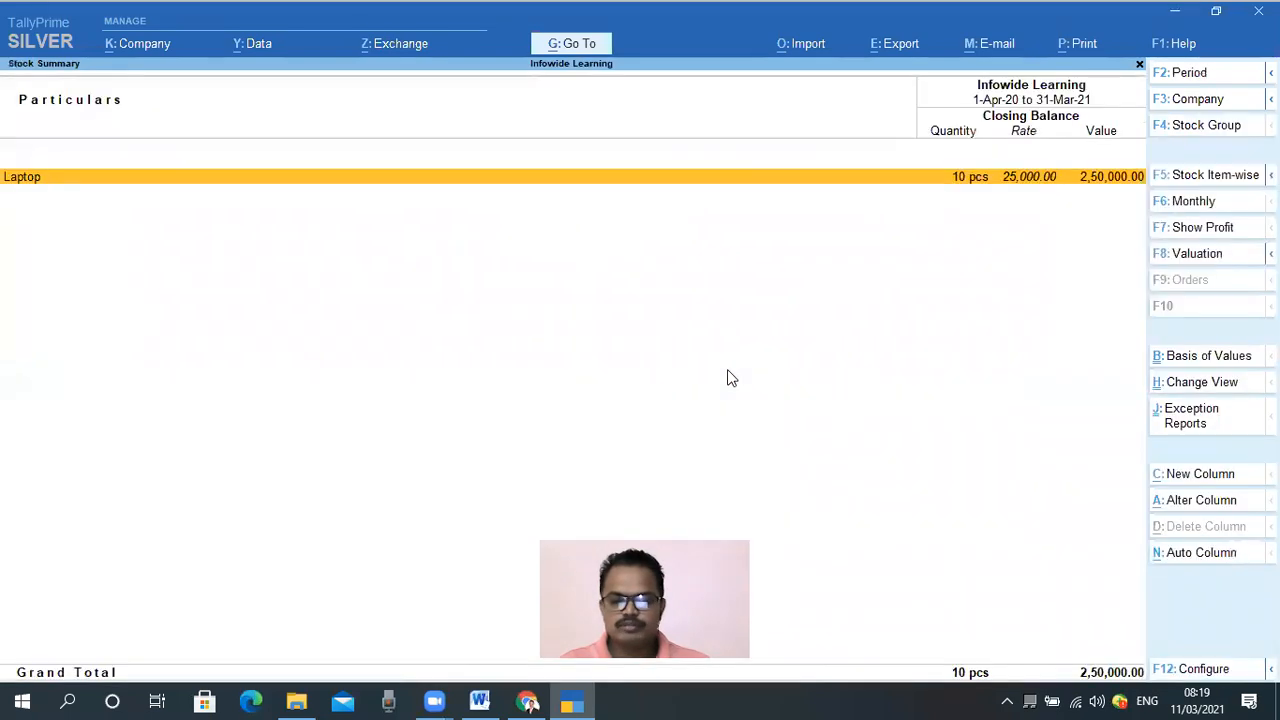
pyautogui.press('Escape')
pyautogui.press('Up')
pyautogui.press('Down')
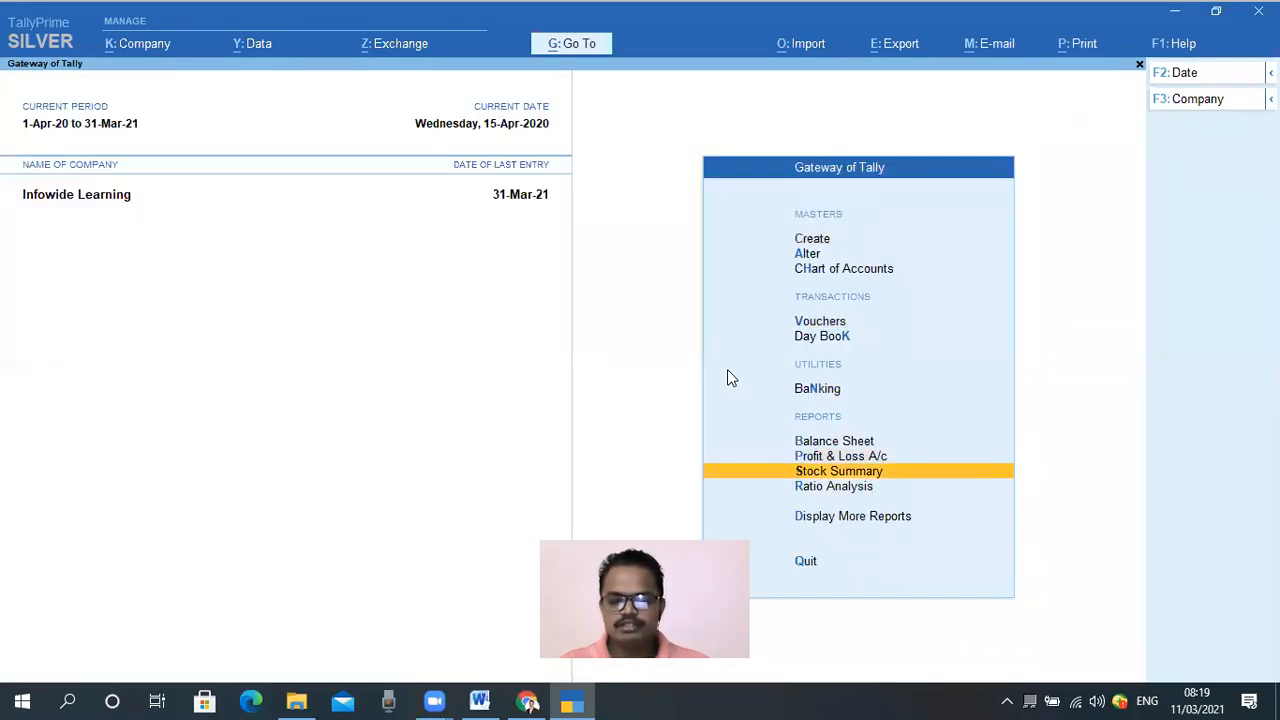
pyautogui.press('Return')
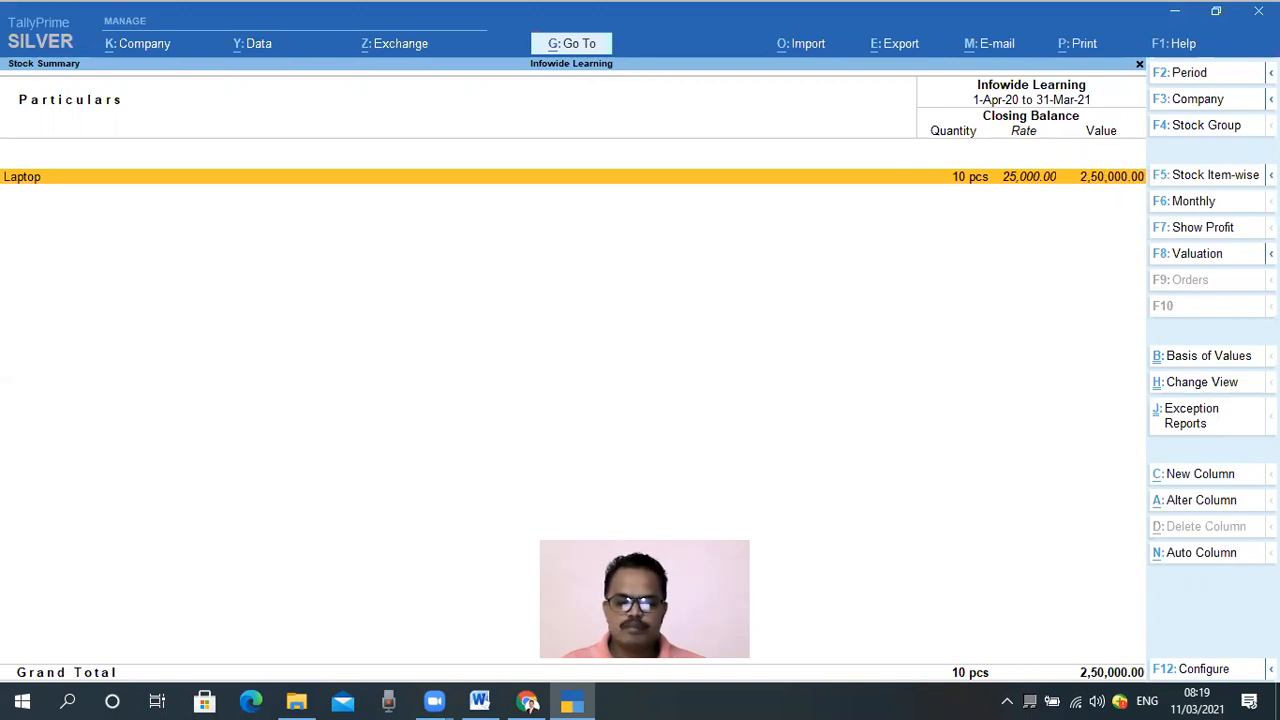
pyautogui.moveTo(3, 161)
pyautogui.mouseDown()
pyautogui.moveTo(1023, 226)
pyautogui.moveTo(1178, 209)
pyautogui.moveTo(1146, 206)
pyautogui.moveTo(1149, 196)
pyautogui.mouseUp()
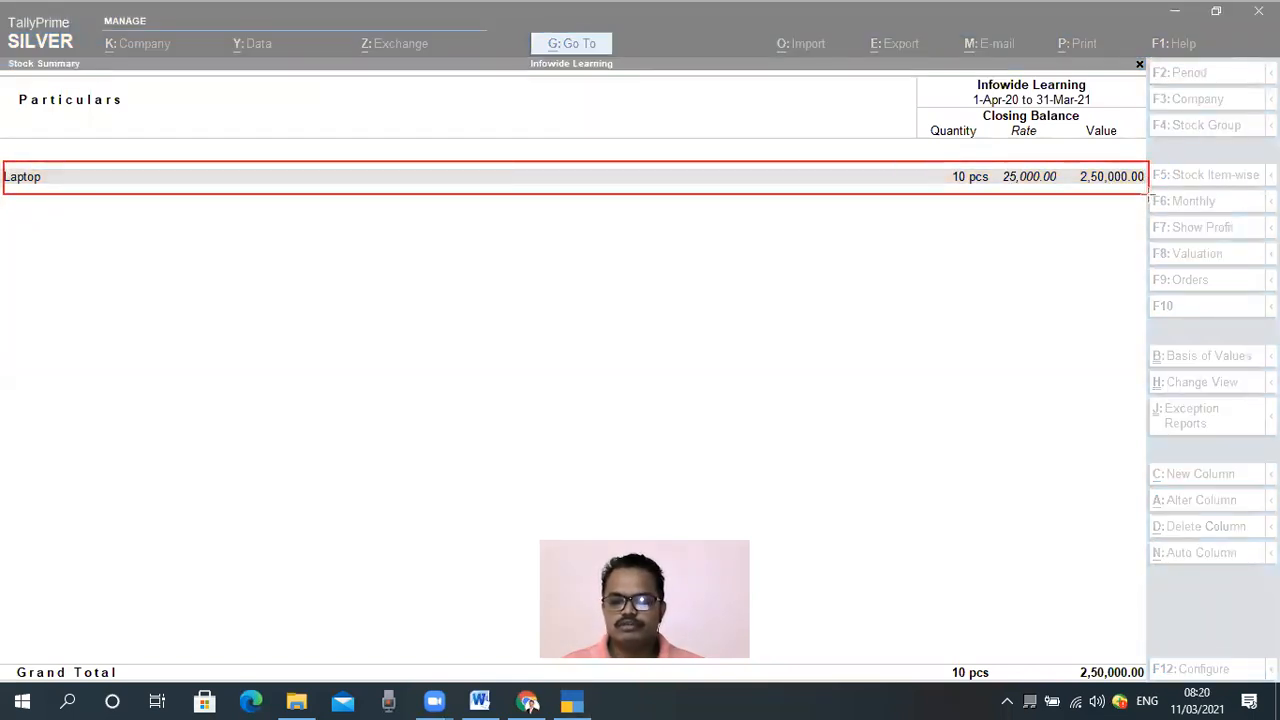
pyautogui.click(277, 640)
pyautogui.click(307, 506)
# Examine the Laptop item's month-by-month stock summary, and return to the Gateway of Tally.
pyautogui.press('Return')
pyautogui.press('Up')
pyautogui.press('Up')
pyautogui.press('Up')
pyautogui.press('Up')
pyautogui.press('Up')
pyautogui.press('Up')
pyautogui.press('Up')
pyautogui.press('Up')
pyautogui.press('Up')
pyautogui.press('Up')
pyautogui.press('Up')
pyautogui.press('Down')
pyautogui.press('Down')
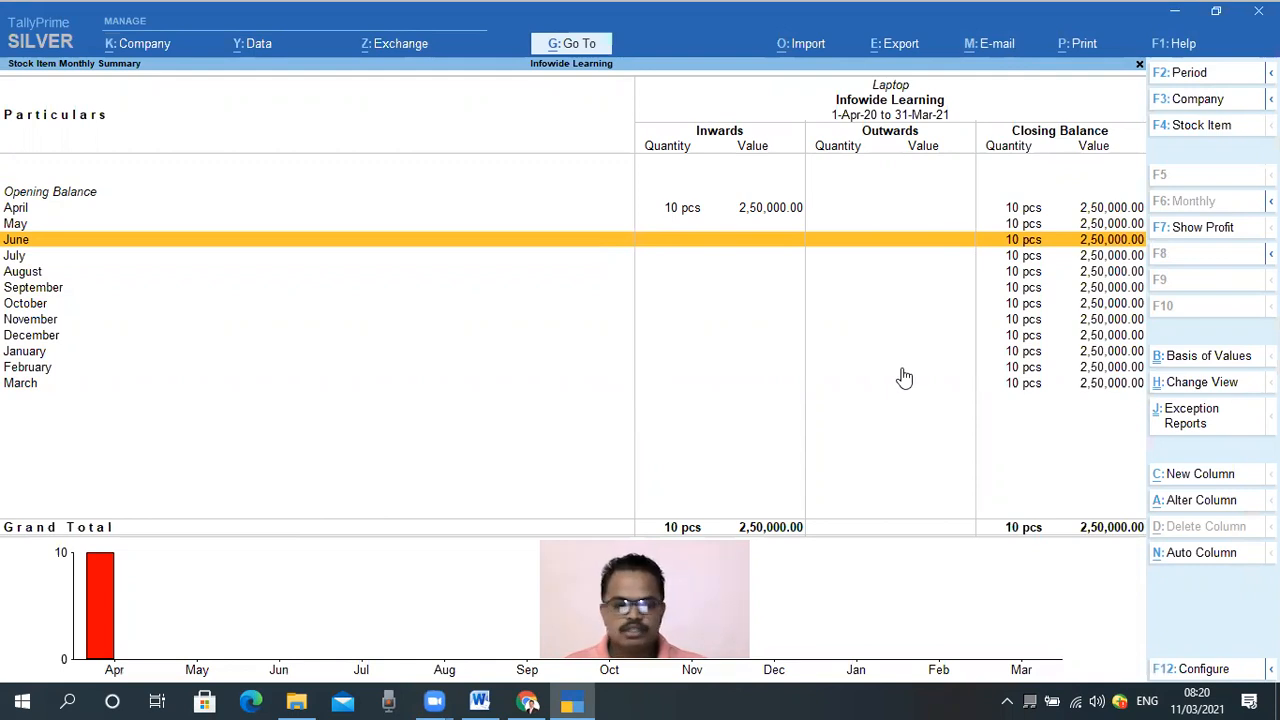
pyautogui.press('Escape')
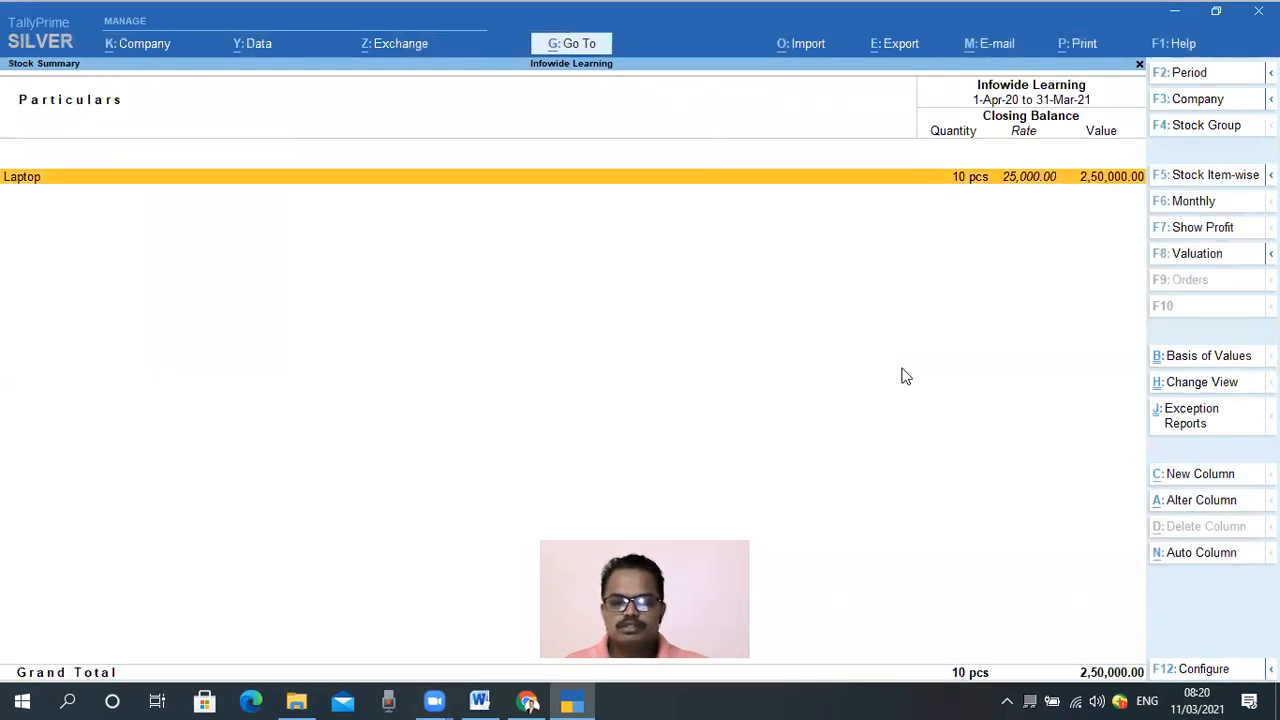
pyautogui.press('Escape')
pyautogui.press('Escape')
pyautogui.press('Escape')
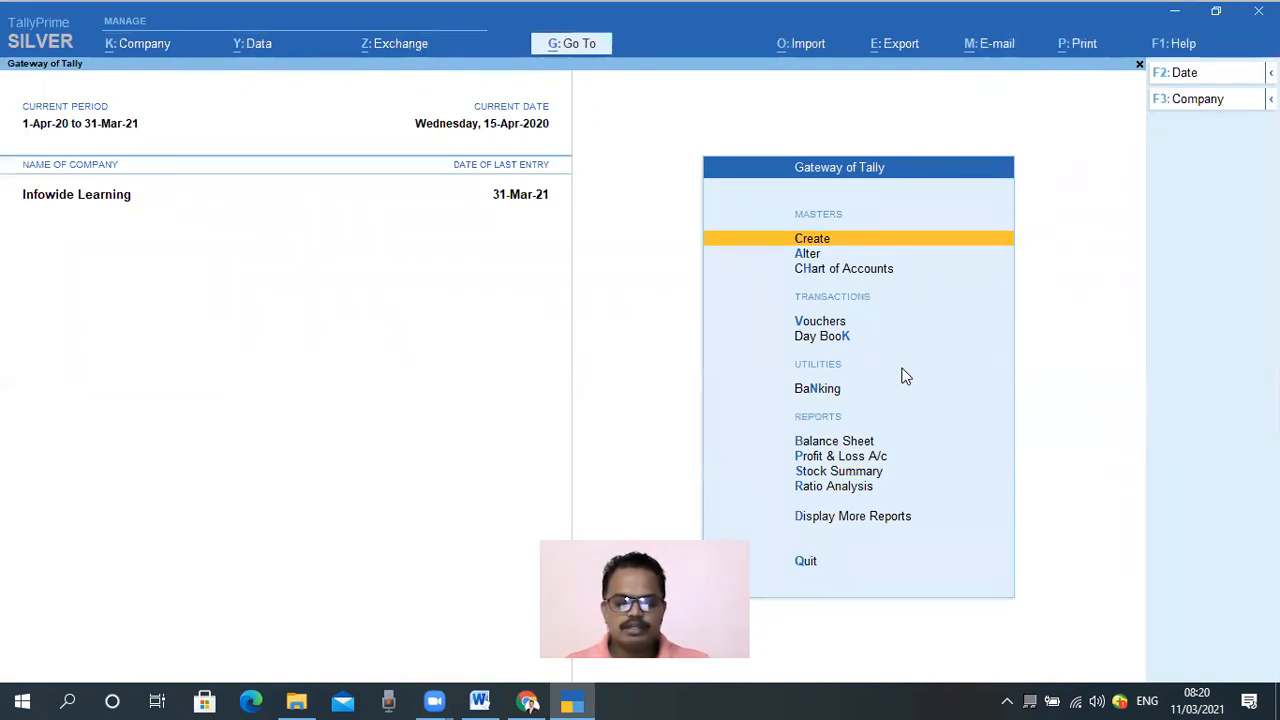
# Display the Creditors -1 ledger account and open its 15-Apr-20 purchase voucher.
pyautogui.write('dal')
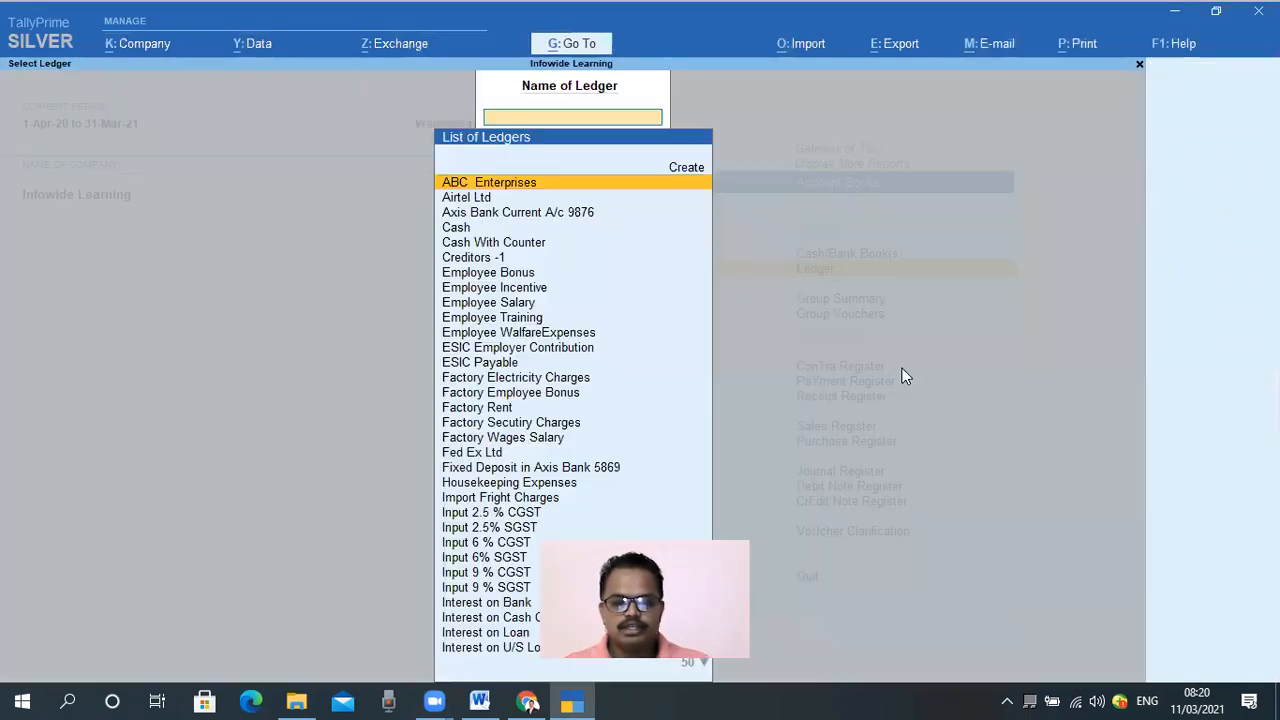
pyautogui.write('Credit')
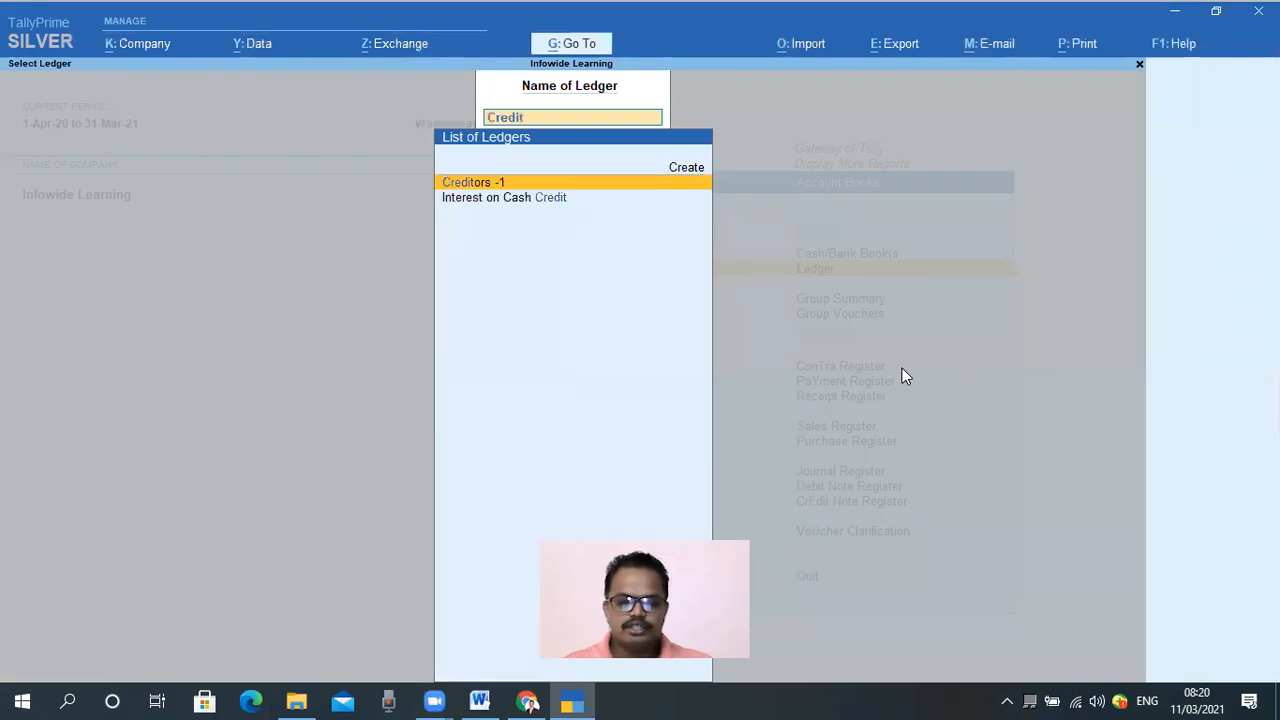
pyautogui.press('Return')
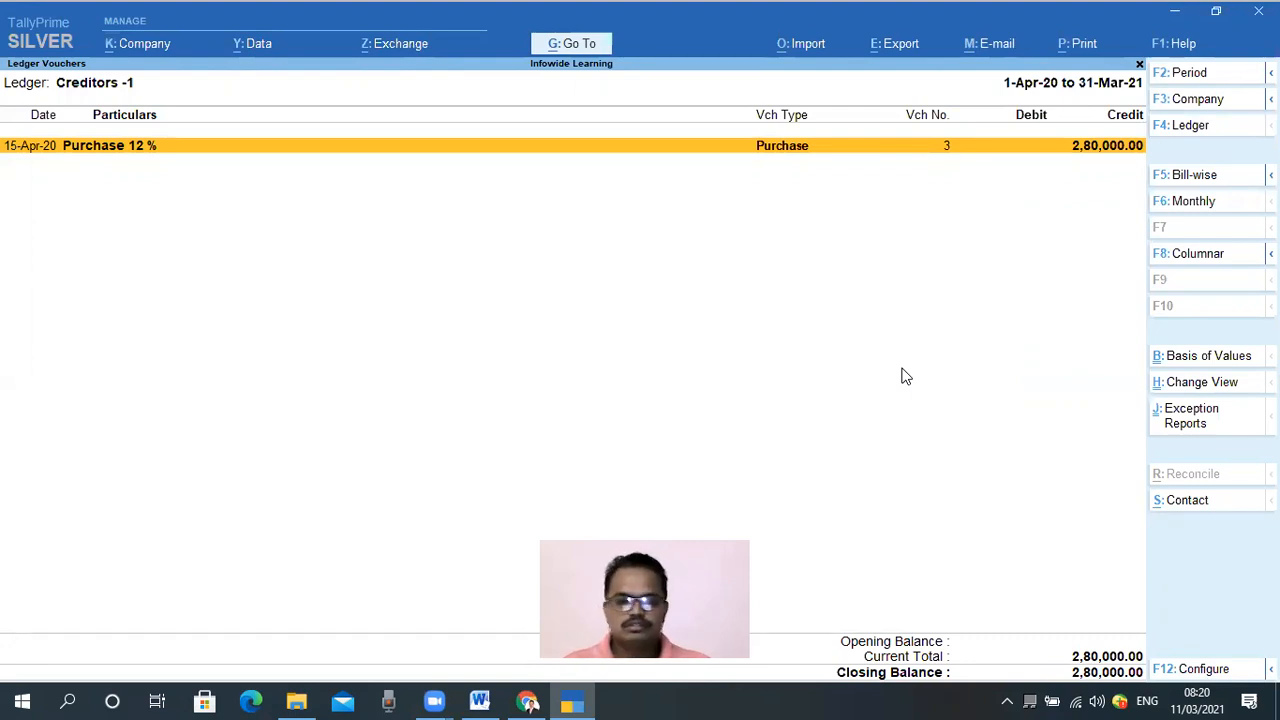
pyautogui.press('Return')
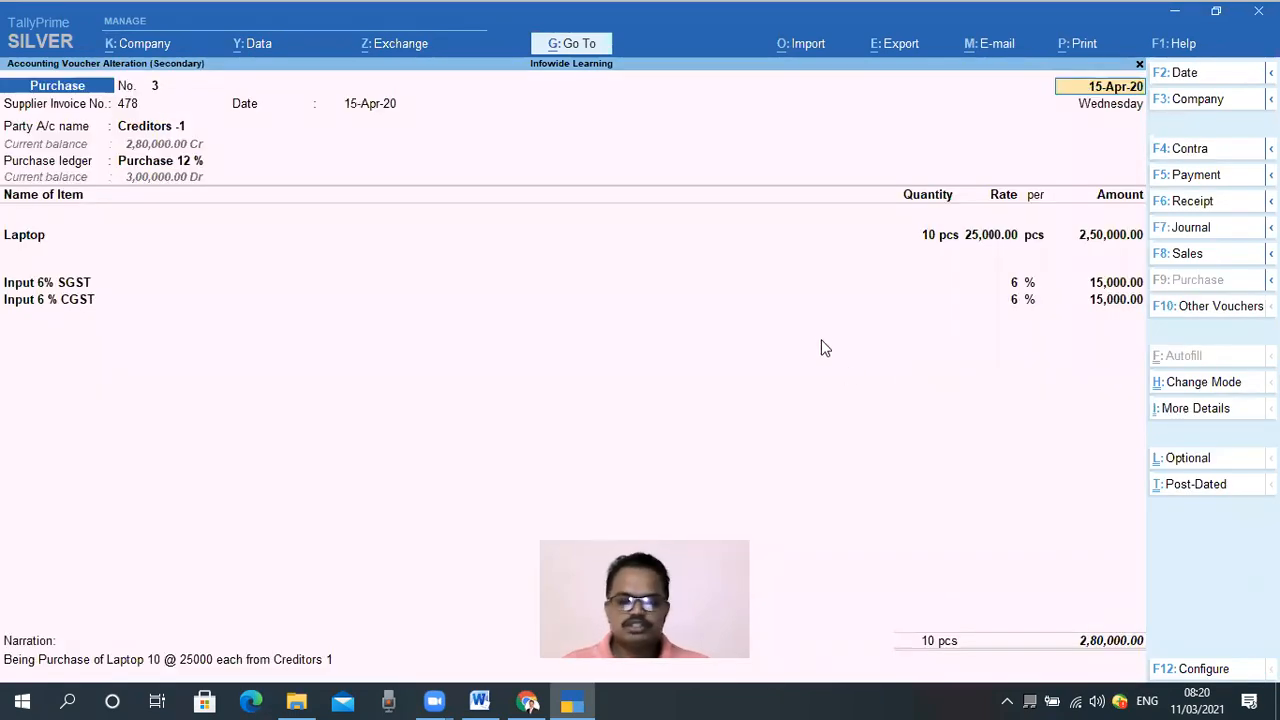
# Close the 15-Apr-20 purchase voucher and the Creditors -1 ledger report, returning to the Gateway of Tally.
pyautogui.press('Escape')
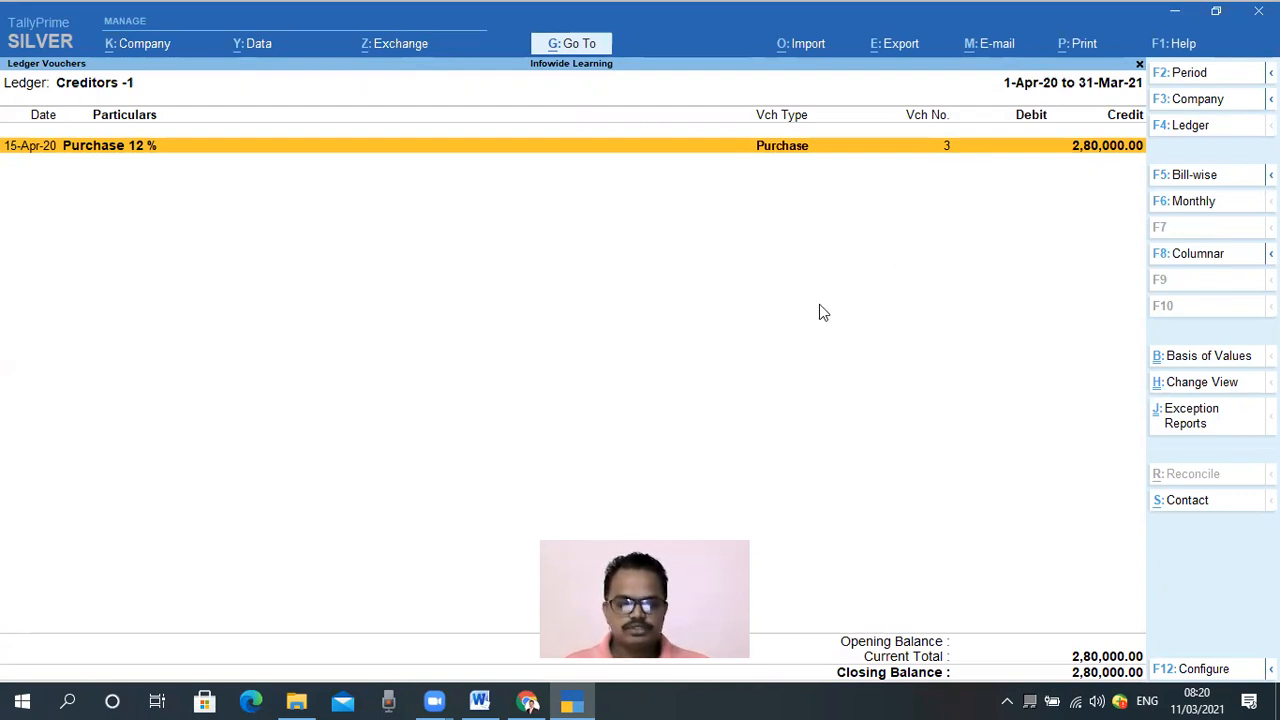
pyautogui.press('Escape')
pyautogui.press('Escape')
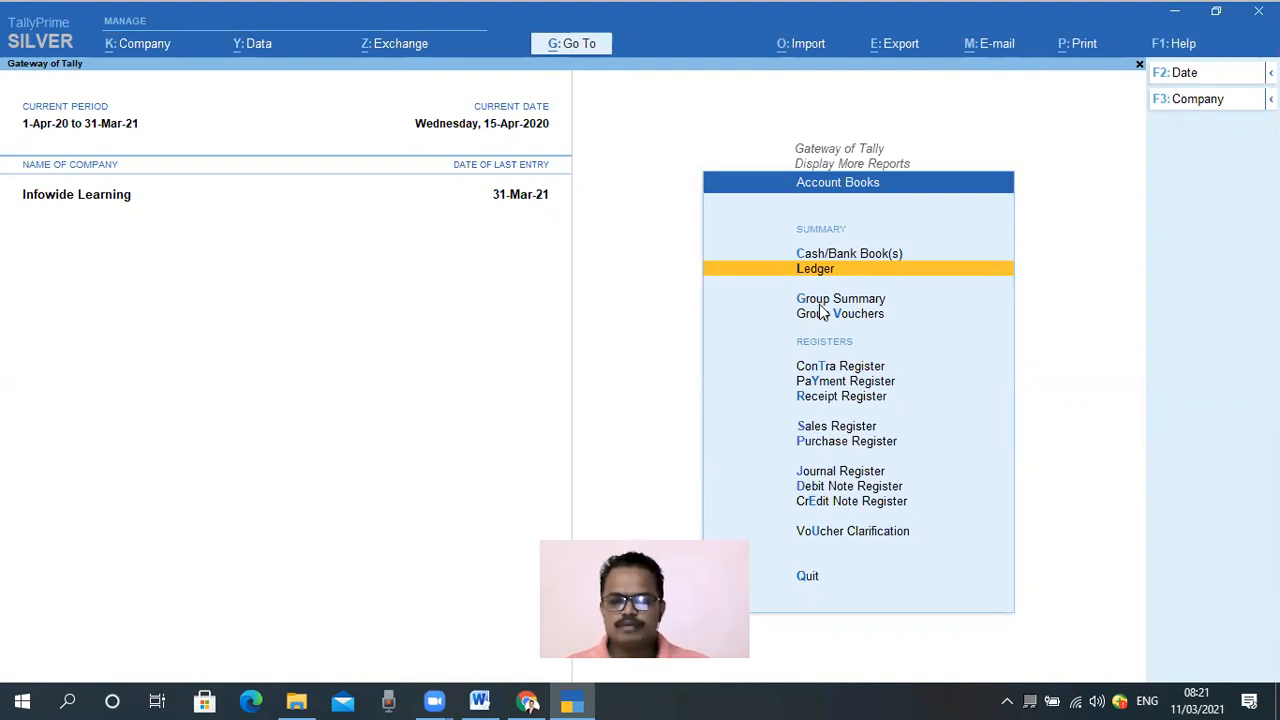
pyautogui.press('Escape')
pyautogui.press('Escape')
pyautogui.press('Escape')
pyautogui.press('n')
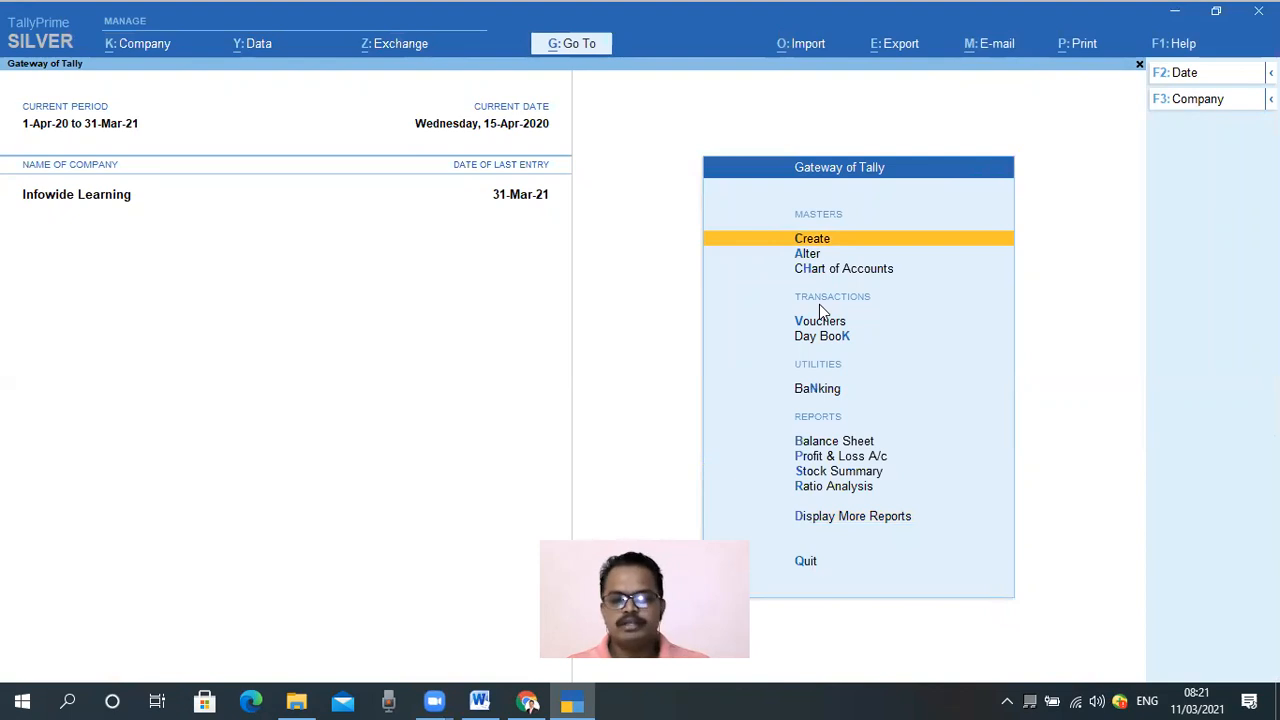
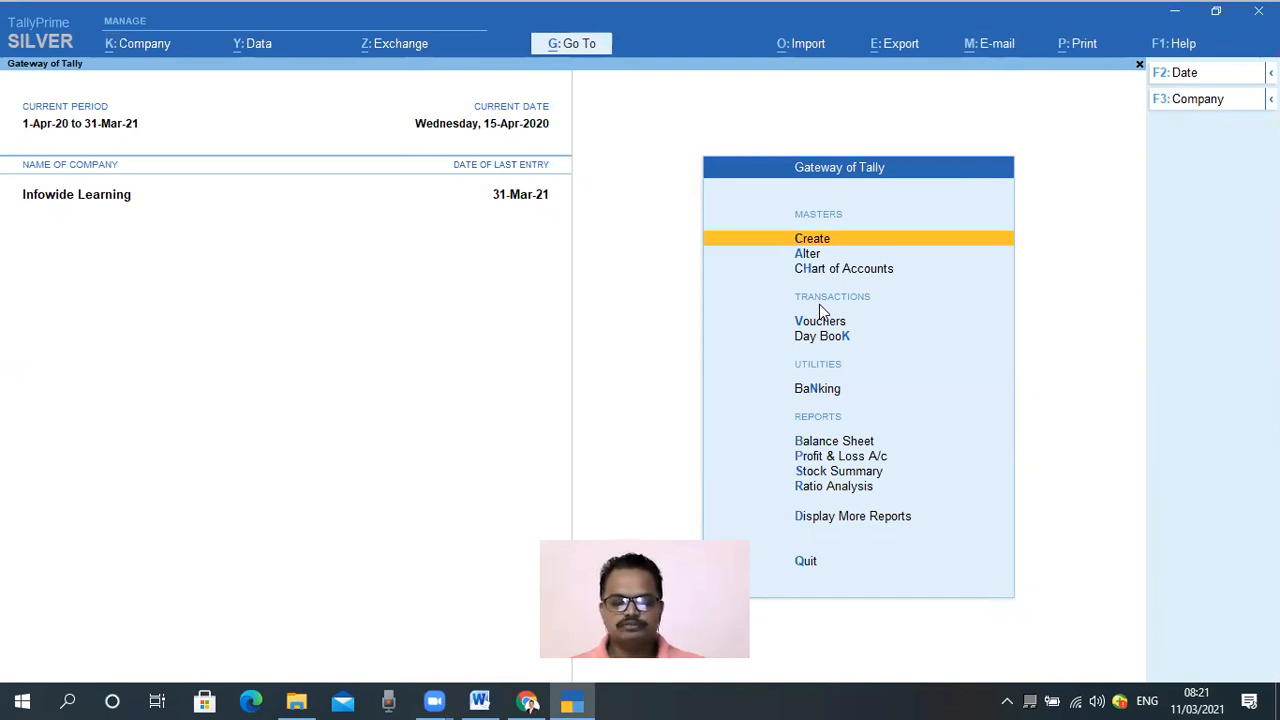
# Start creating a new ledger and name it Debtors -1, without an alias.
pyautogui.press('Up')
pyautogui.press('Down')
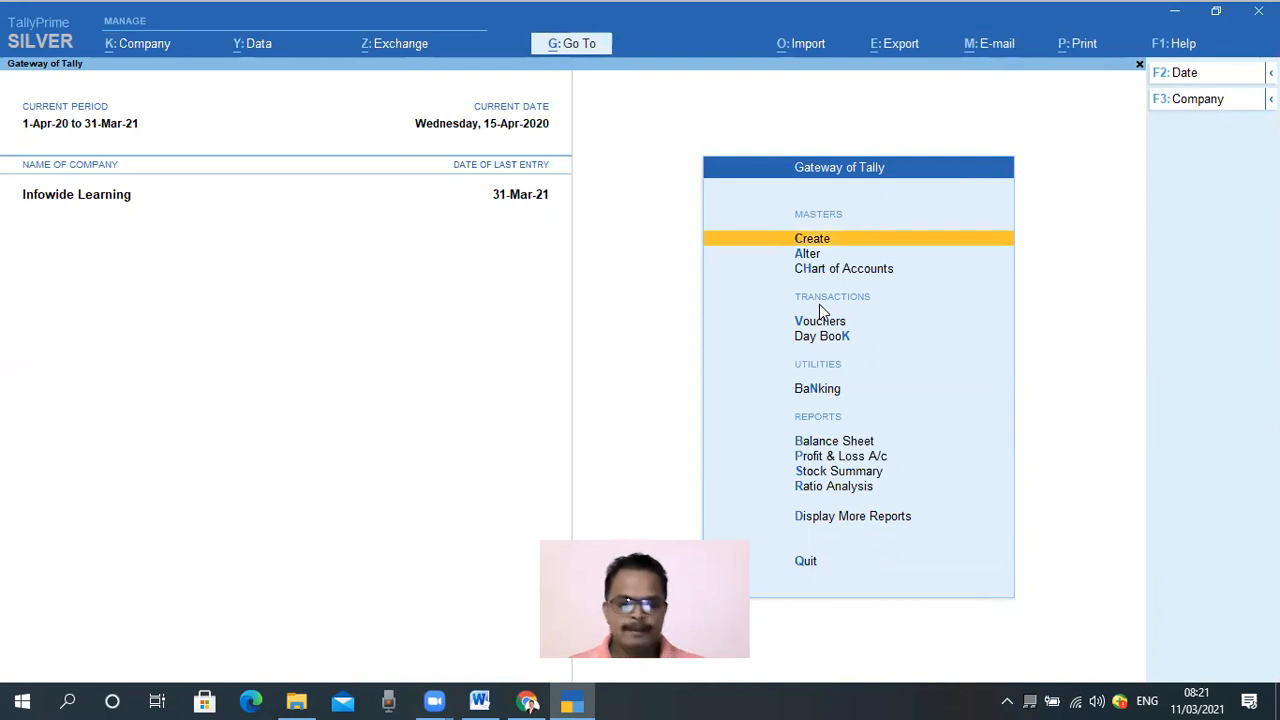
pyautogui.press('Return')
pyautogui.press('Down')
pyautogui.press('Return')
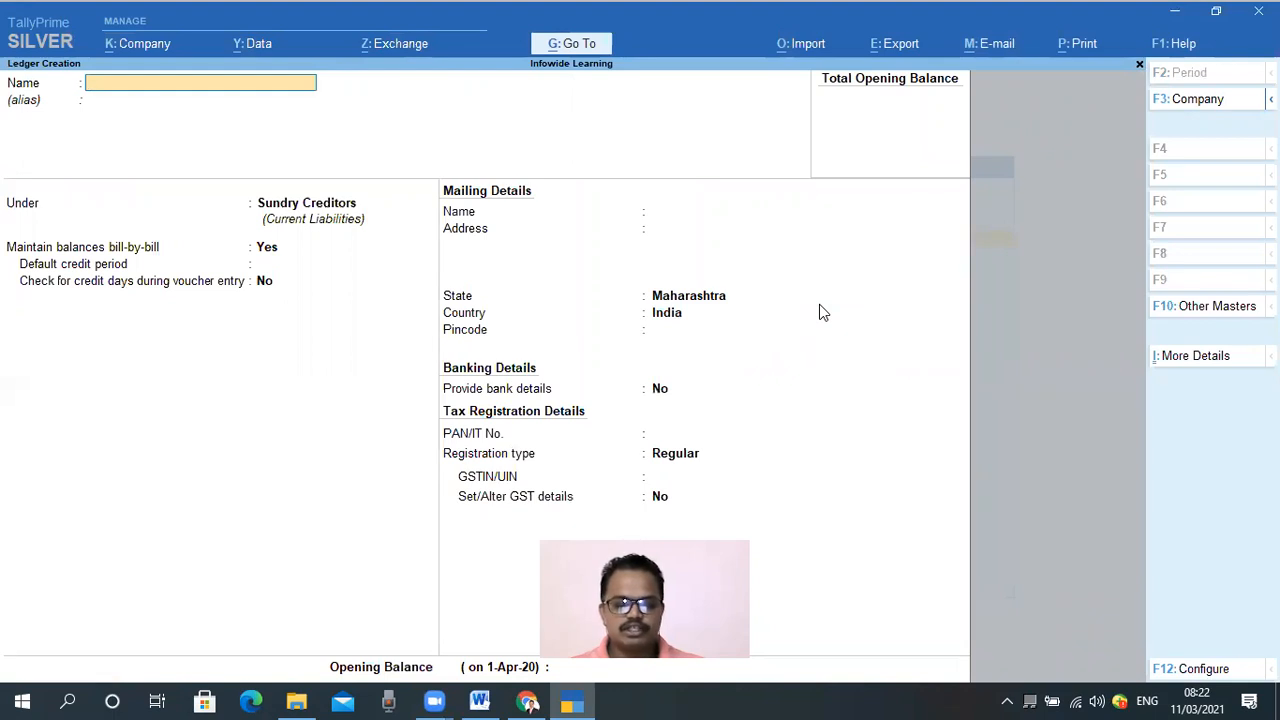
pyautogui.write('De')
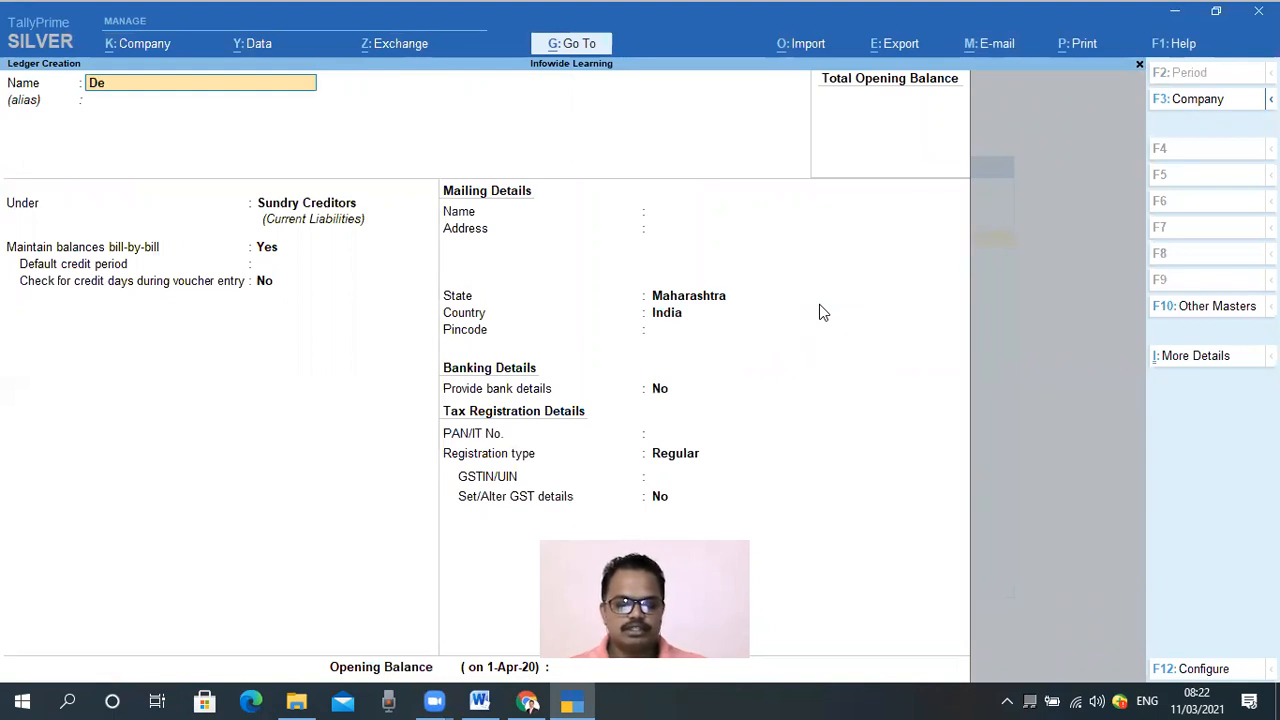
pyautogui.write('btors -1')
pyautogui.press('Return')
pyautogui.press('Return')
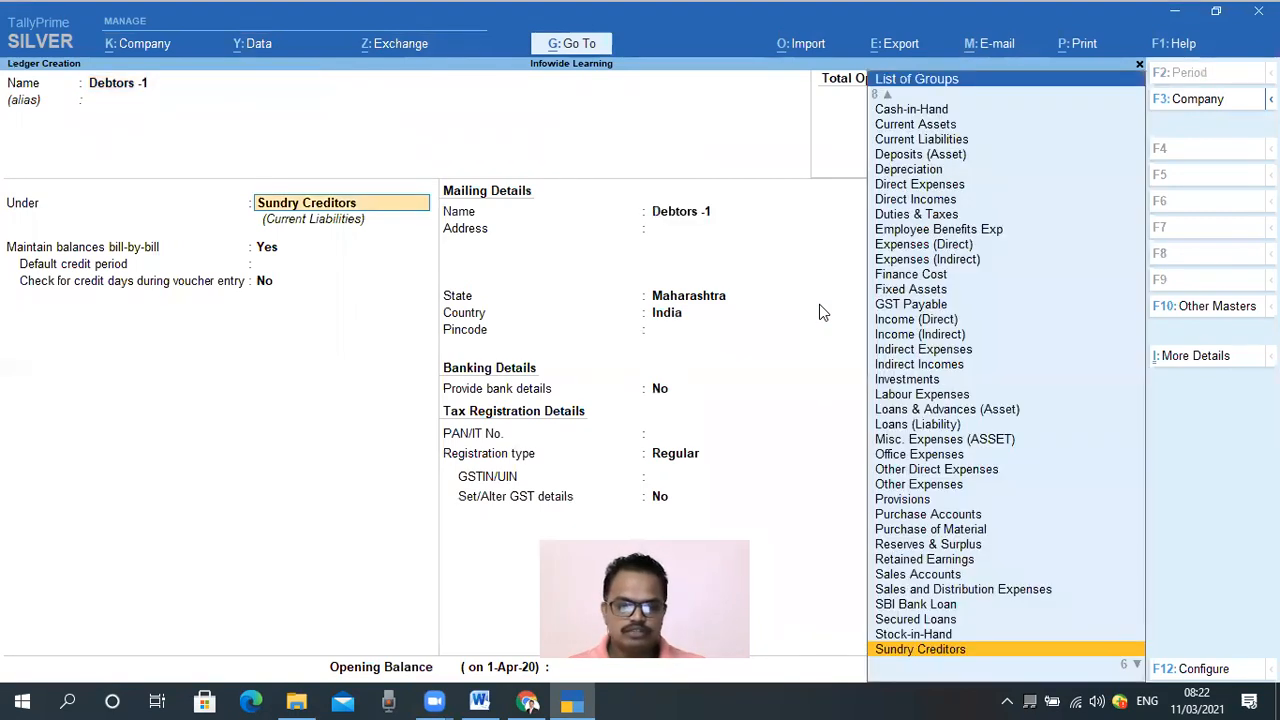
# Place the Debtors -1 ledger under Sundry Debtors, keeping bill-by-bill balances on, the state Maharashtra and bank details off.
pyautogui.write('sun')
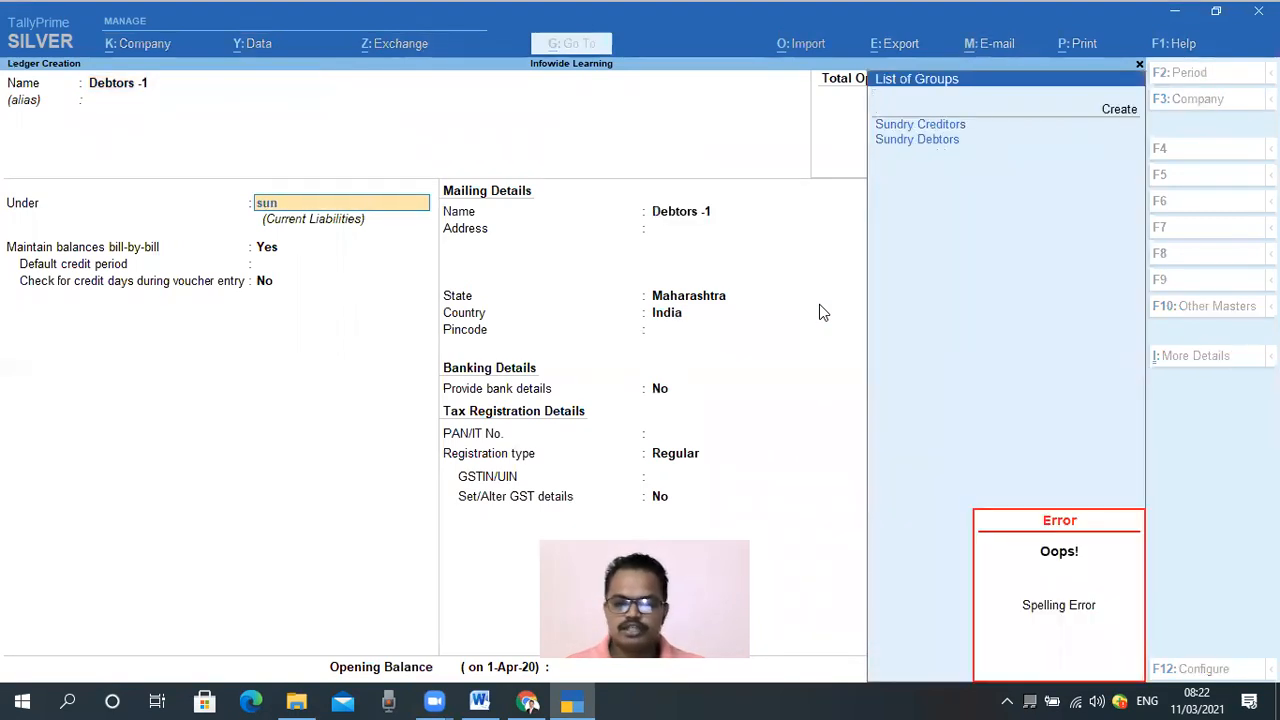
pyautogui.press('Down')
pyautogui.press('Return')
pyautogui.press('Return')
pyautogui.press('Return')
pyautogui.press('Return')
pyautogui.press('Return')
pyautogui.press('Return')
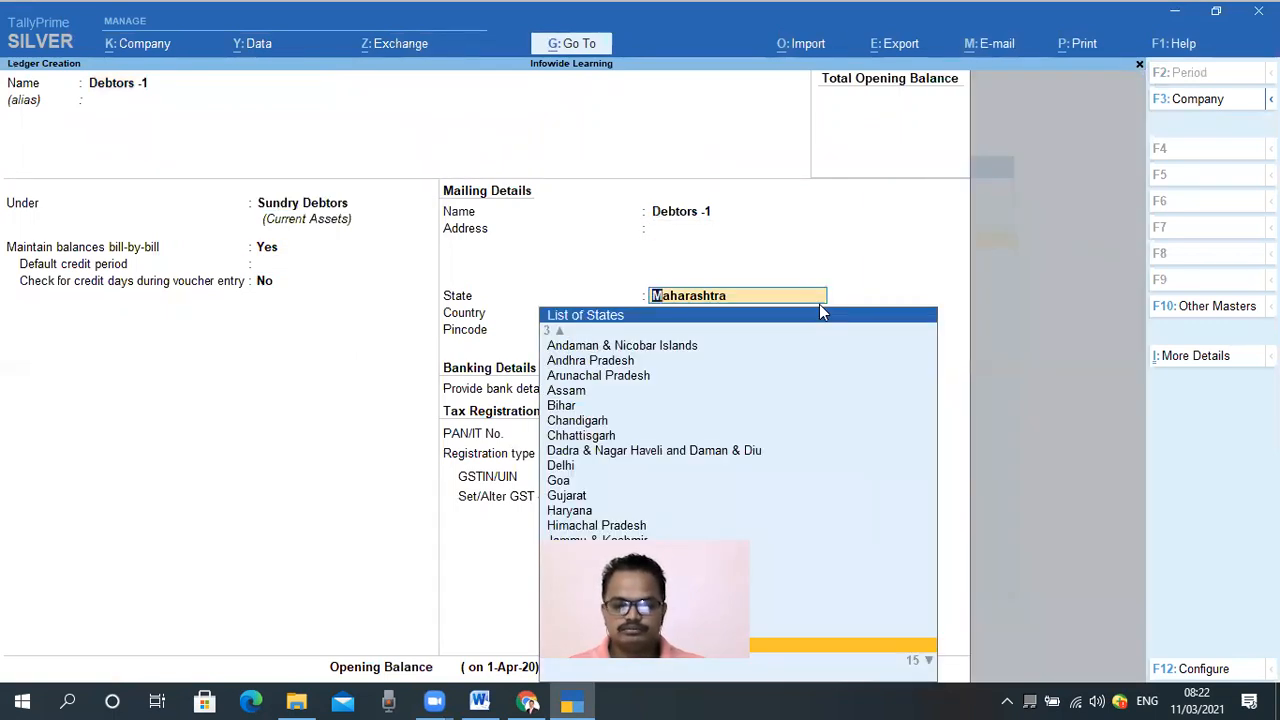
pyautogui.press('Return')
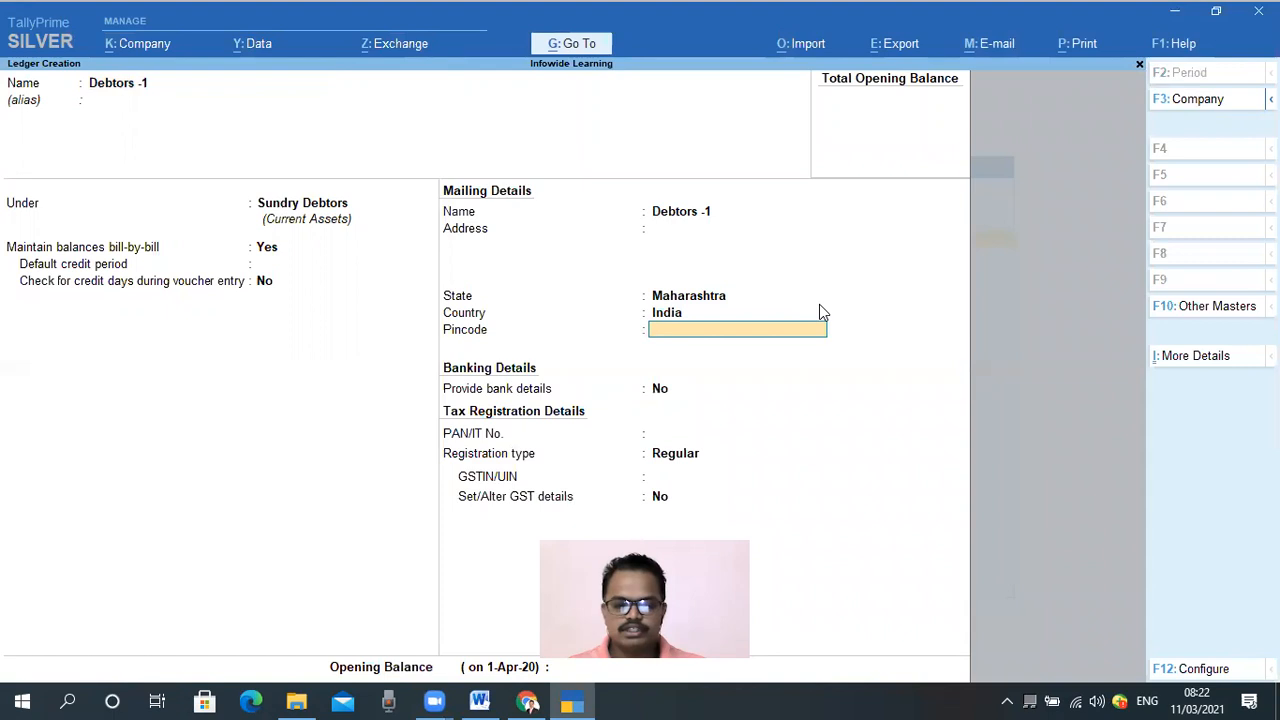
pyautogui.press('Return')
pyautogui.press('Return')
pyautogui.press('Return')
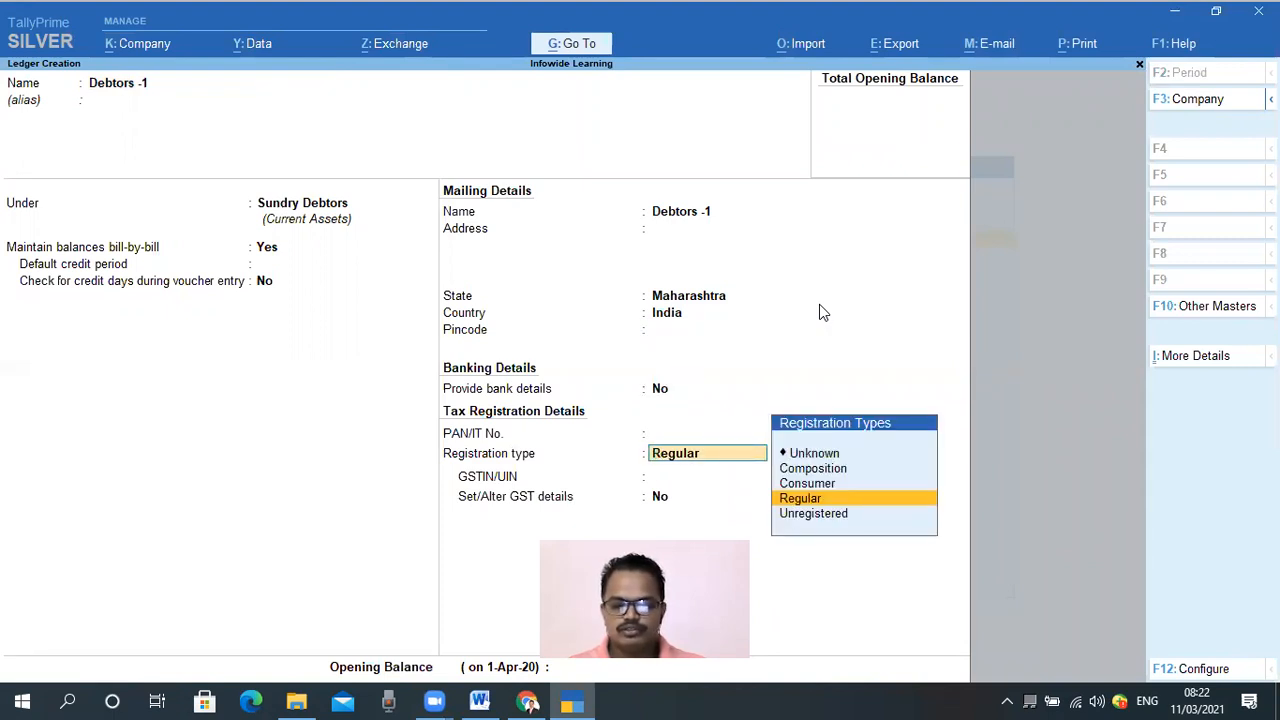
# Keep the Debtors -1 registration type as Regular, enter the party's GSTIN/UIN, and save the ledger without an opening balance.
pyautogui.press('Return')
pyautogui.write('AA')
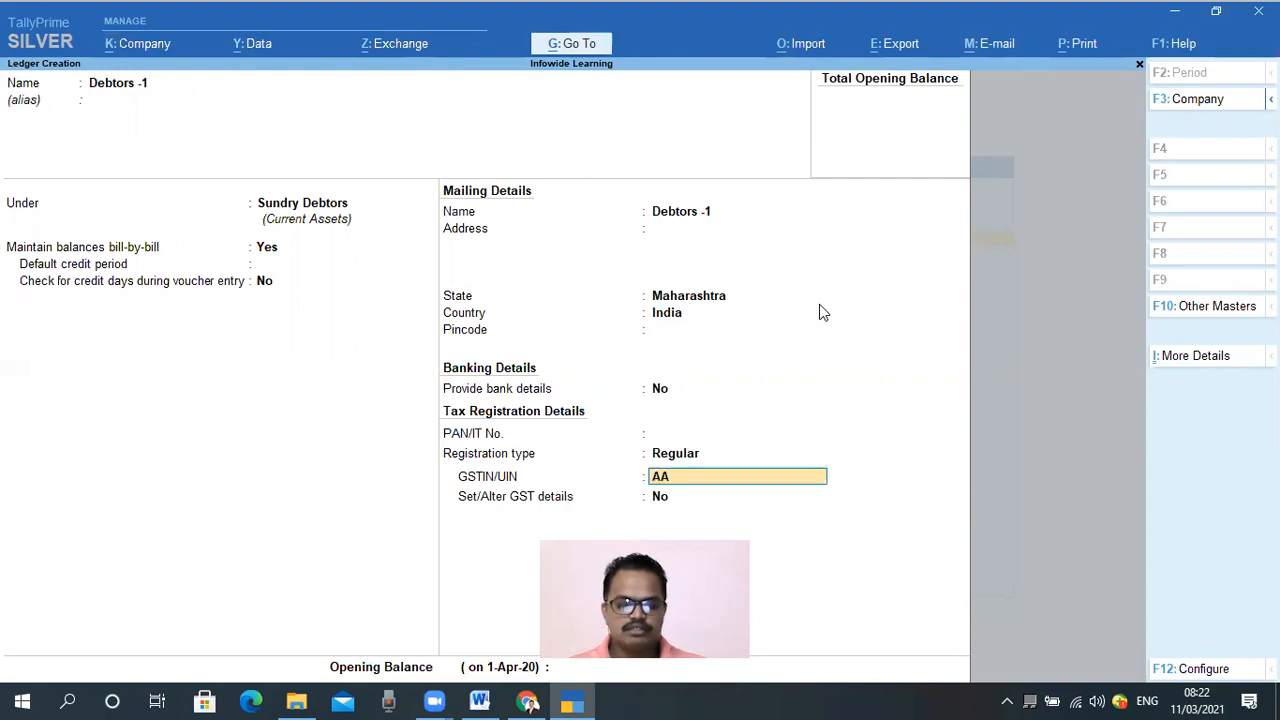
pyautogui.write('APOY14587KHY')
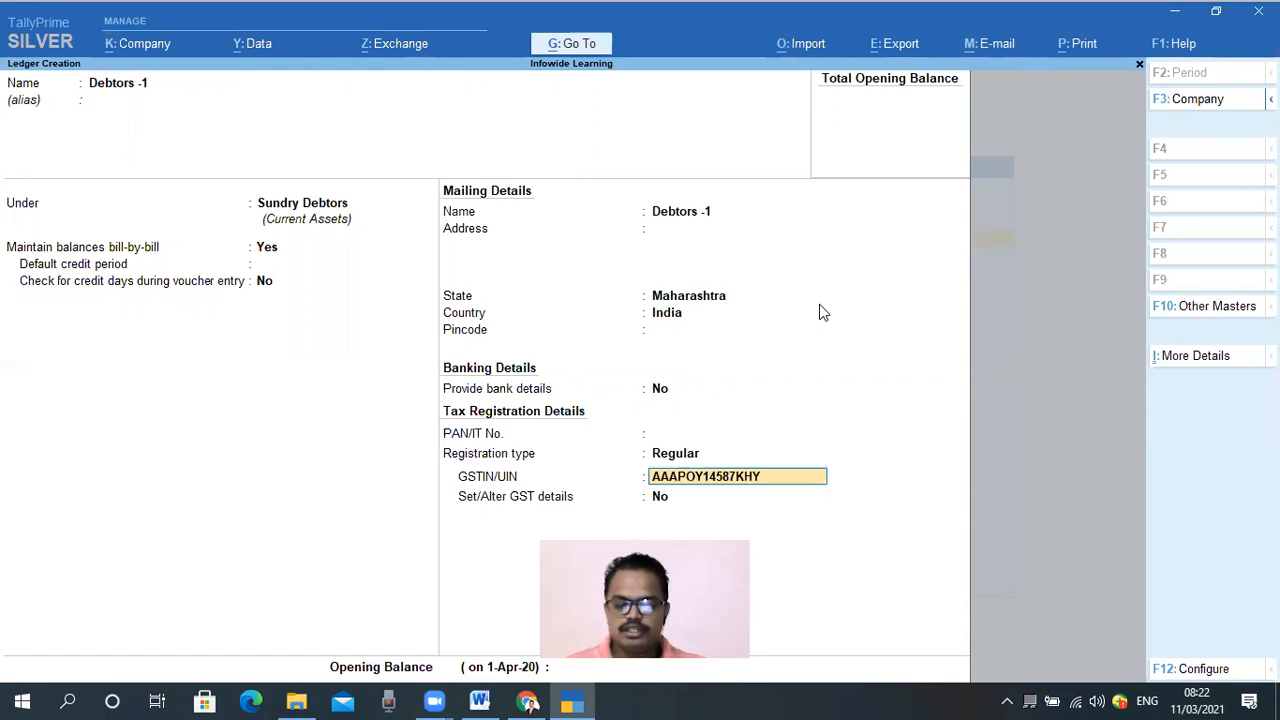
pyautogui.press('Return')
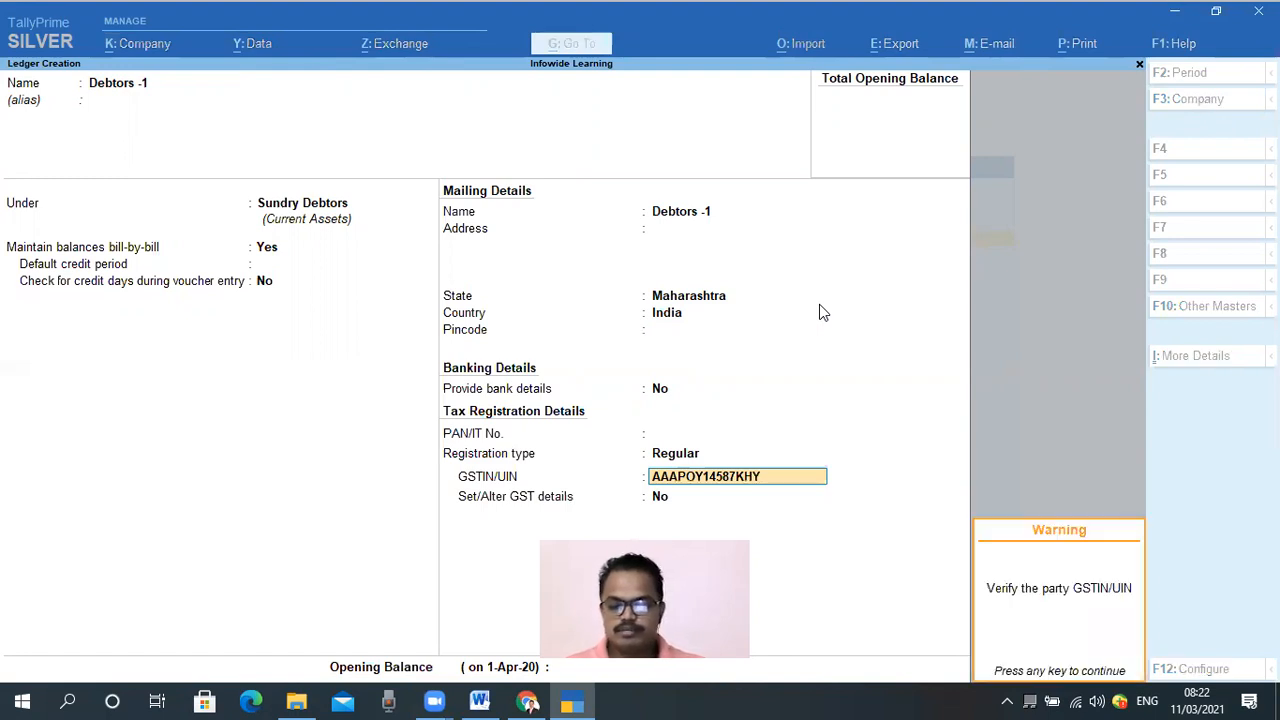
pyautogui.press('Return')
pyautogui.press('Return')
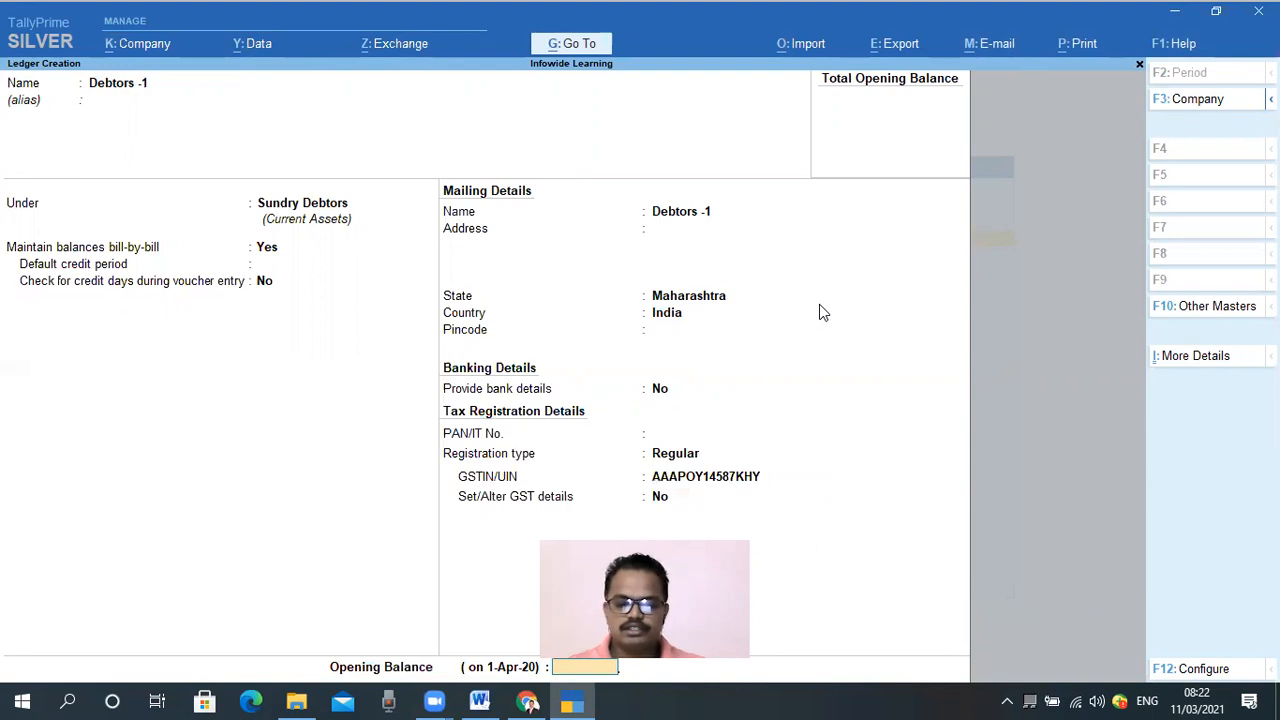
pyautogui.press('Return')
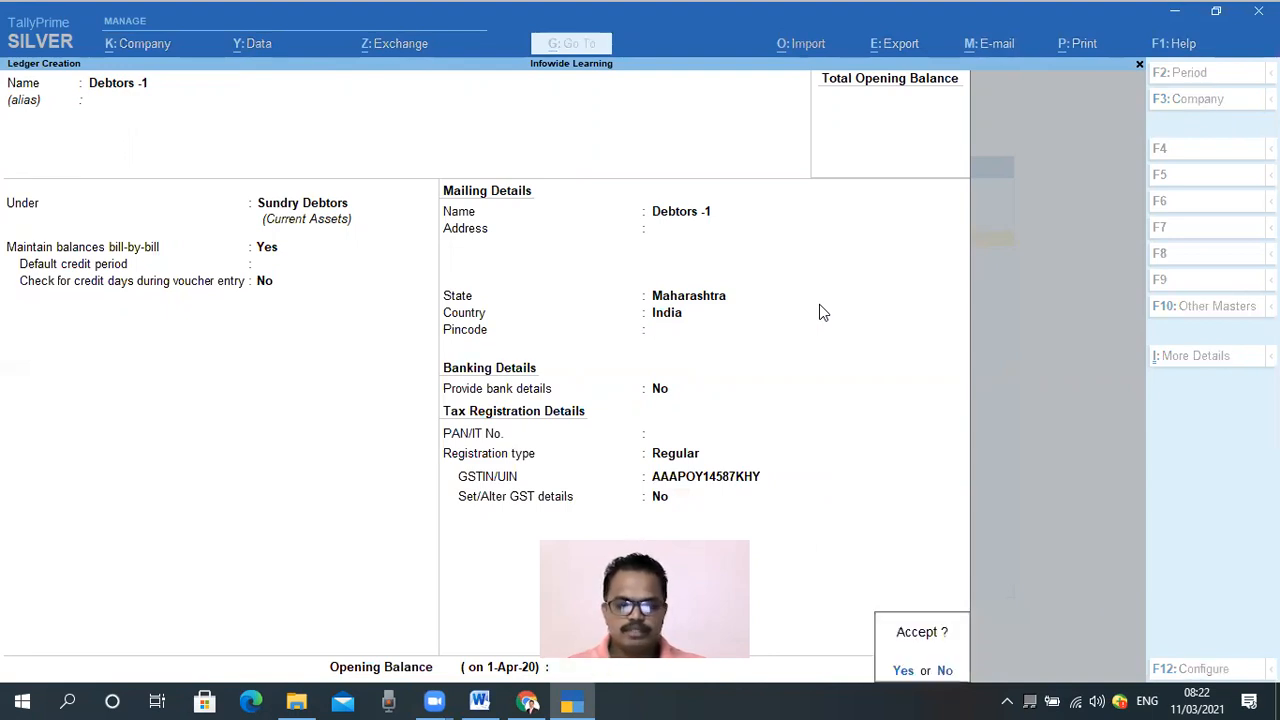
pyautogui.press('Return')
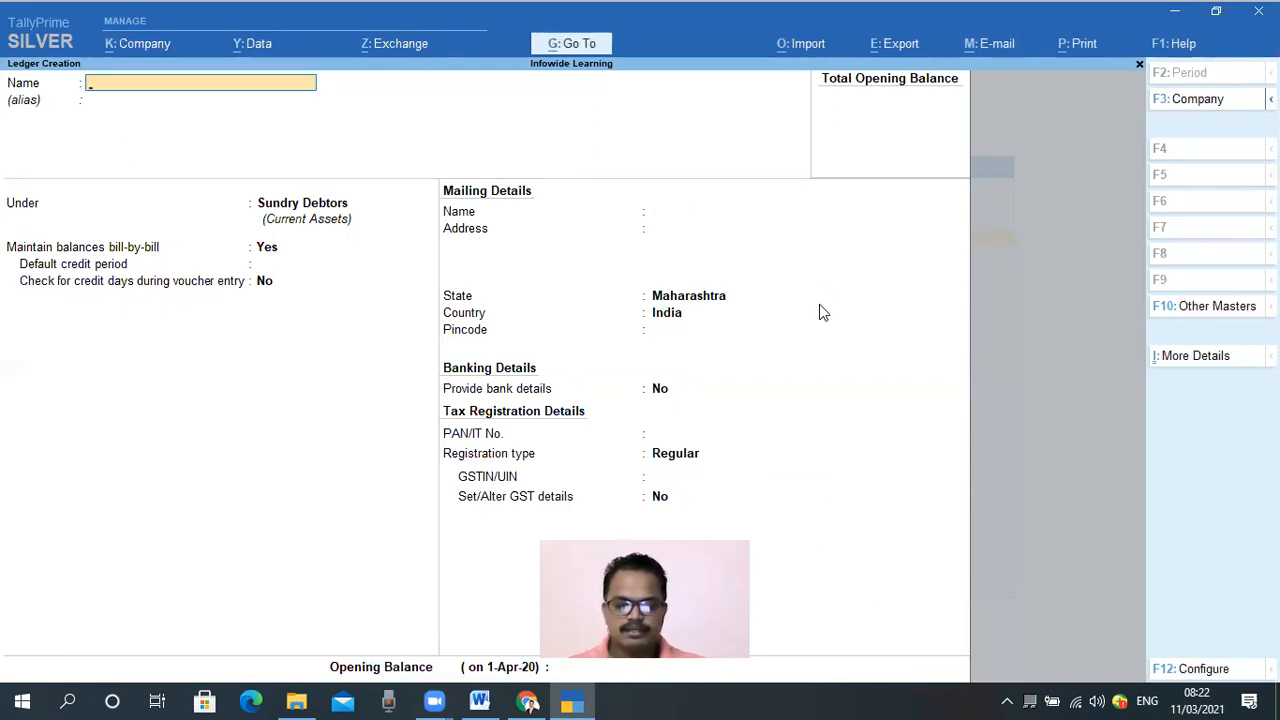
# Leave ledger creation and the list of masters, returning to the Gateway of Tally.
pyautogui.press('Escape')
pyautogui.press('Return')
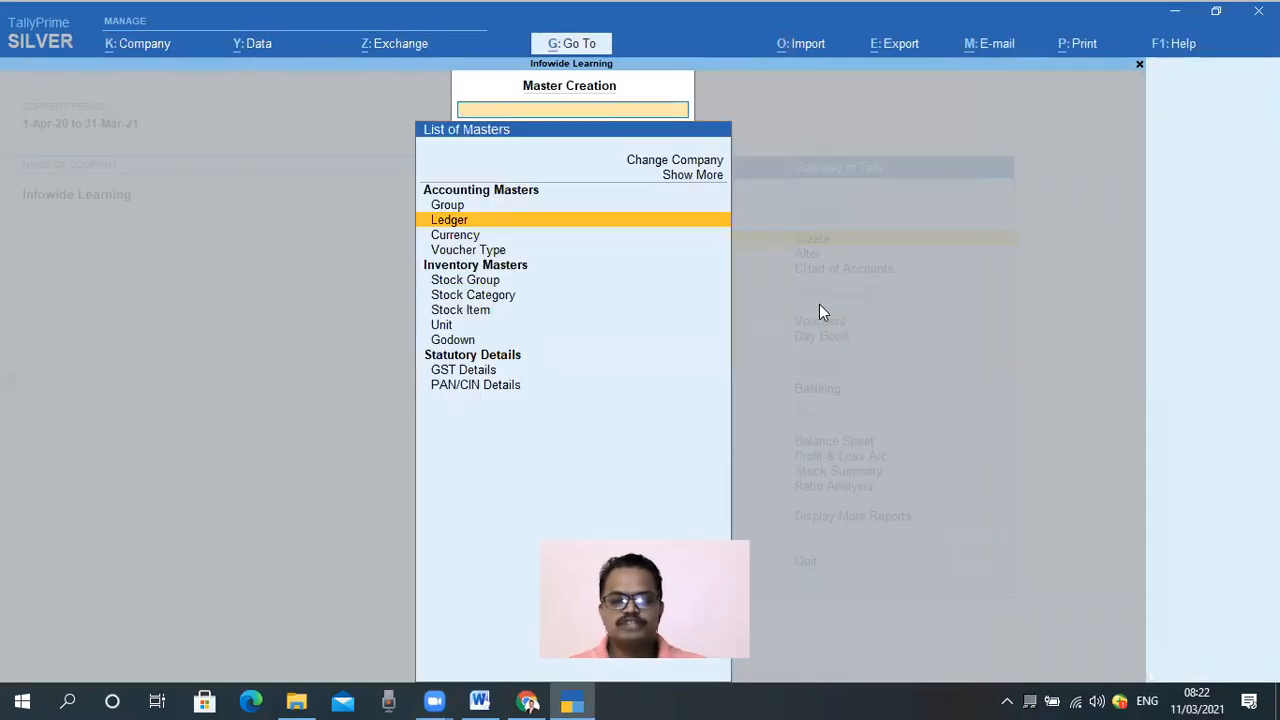
pyautogui.press('Down')
pyautogui.press('Down')
pyautogui.press('Escape')
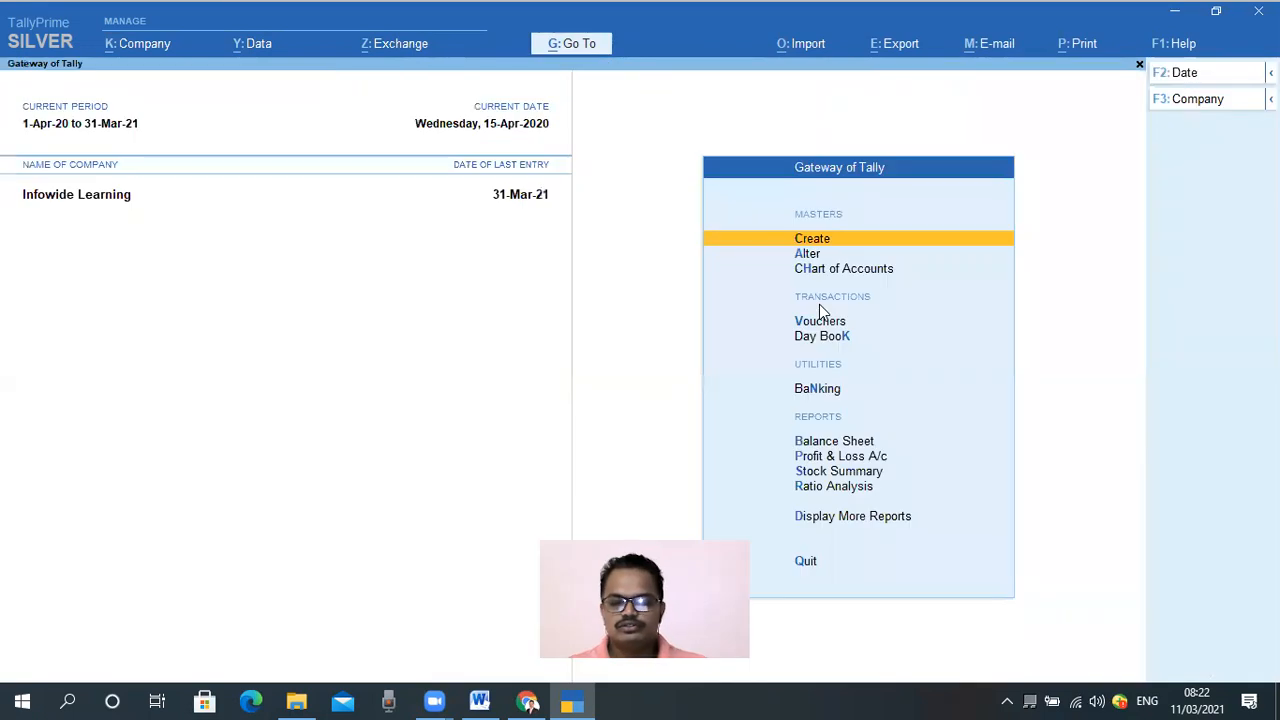
# Open the Chart of Accounts for Ledgers to list all ledgers by group.
pyautogui.press('Down')
pyautogui.press('Down')
pyautogui.press('Up')
pyautogui.press('Down')
pyautogui.press('Return')
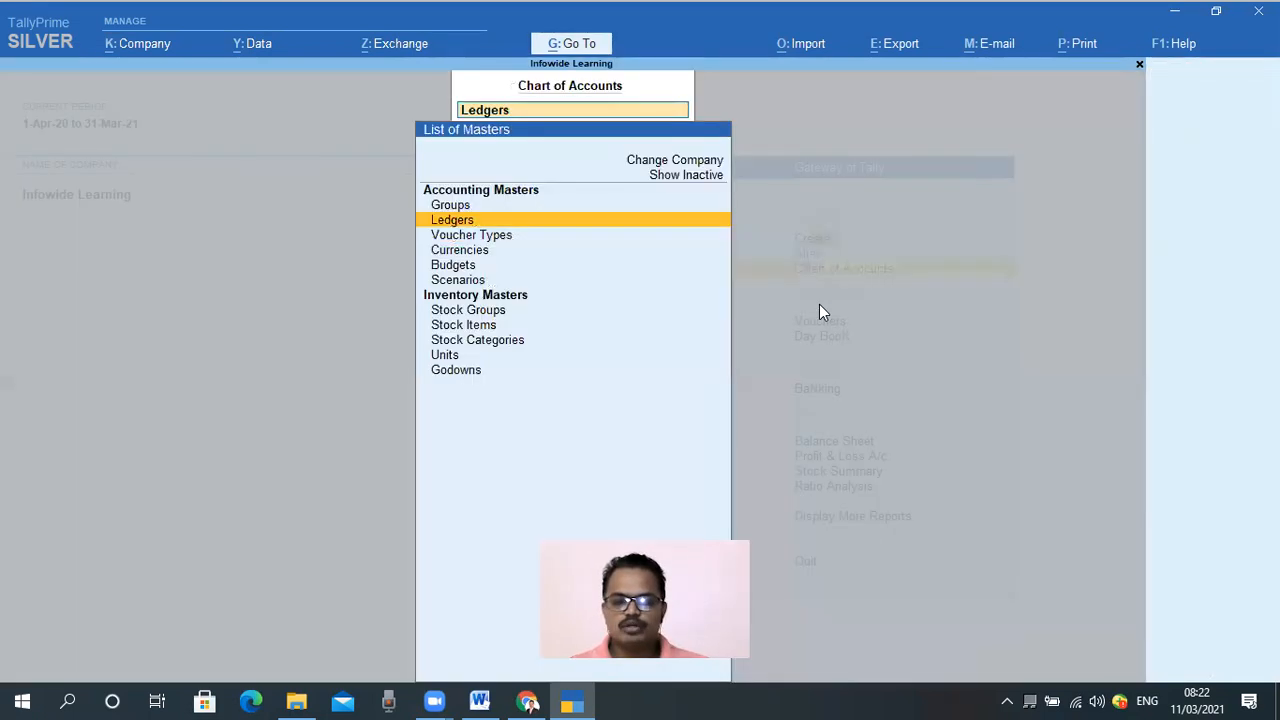
pyautogui.press('Down')
pyautogui.press('Up')
pyautogui.press('Return')
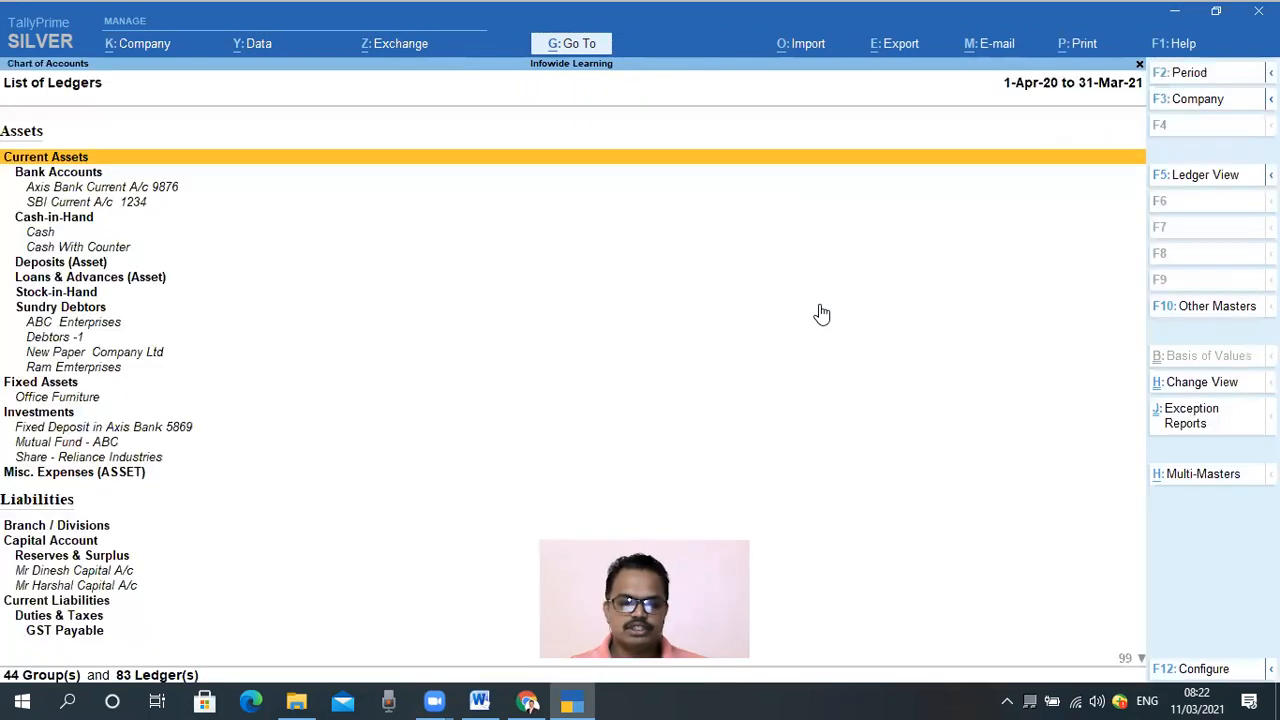
# Look through the list of ledgers and open the Sales 12 % ledger under Sales Accounts.
pyautogui.press('Down')
pyautogui.press('Down')
pyautogui.press('Down')
pyautogui.press('Down')
pyautogui.press('Down')
pyautogui.press('Down')
pyautogui.press('Down')
pyautogui.press('Down')
pyautogui.press('Down')
pyautogui.press('Down')
pyautogui.press('Down')
pyautogui.press('Down')
pyautogui.press('Down')
pyautogui.press('Down')
pyautogui.press('Down')
pyautogui.press('Down')
pyautogui.press('Down')
pyautogui.press('Down')
pyautogui.press('Down')
pyautogui.press('Down')
pyautogui.press('Down')
pyautogui.press('Down')
pyautogui.press('Down')
pyautogui.press('Down')
pyautogui.press('Down')
pyautogui.press('Down')
pyautogui.press('Down')
pyautogui.press('Down')
pyautogui.press('Down')
pyautogui.press('Down')
pyautogui.press('Down')
pyautogui.press('Down')
pyautogui.press('Down')
pyautogui.press('Down')
pyautogui.press('Down')
pyautogui.press('Down')
pyautogui.press('Down')
pyautogui.press('Down')
pyautogui.press('Down')
pyautogui.press('Down')
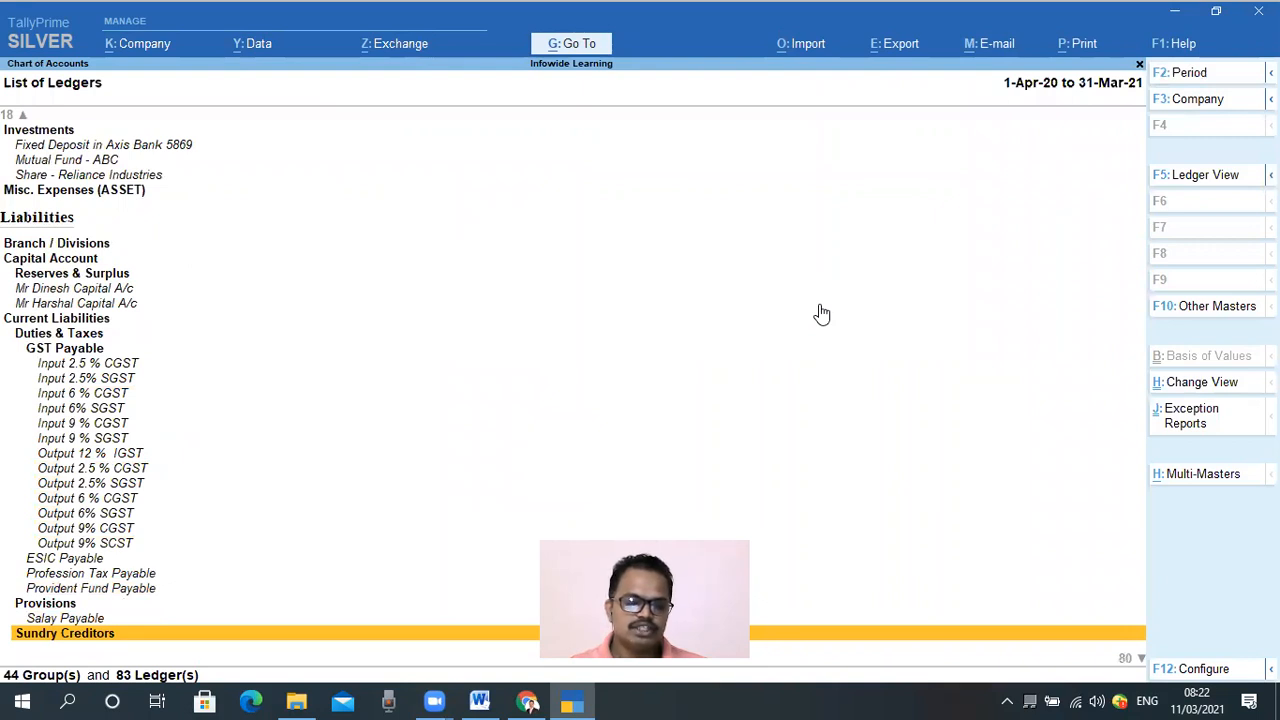
pyautogui.press('Down')
pyautogui.press('Down')
pyautogui.press('Down')
pyautogui.press('Down')
pyautogui.press('Down')
pyautogui.press('Down')
pyautogui.press('Down')
pyautogui.press('Down')
pyautogui.press('Down')
pyautogui.press('Down')
pyautogui.press('Down')
pyautogui.press('Down')
pyautogui.press('Down')
pyautogui.press('Down')
pyautogui.press('Down')
pyautogui.press('Down')
pyautogui.press('Down')
pyautogui.press('Down')
pyautogui.press('Down')
pyautogui.press('Down')
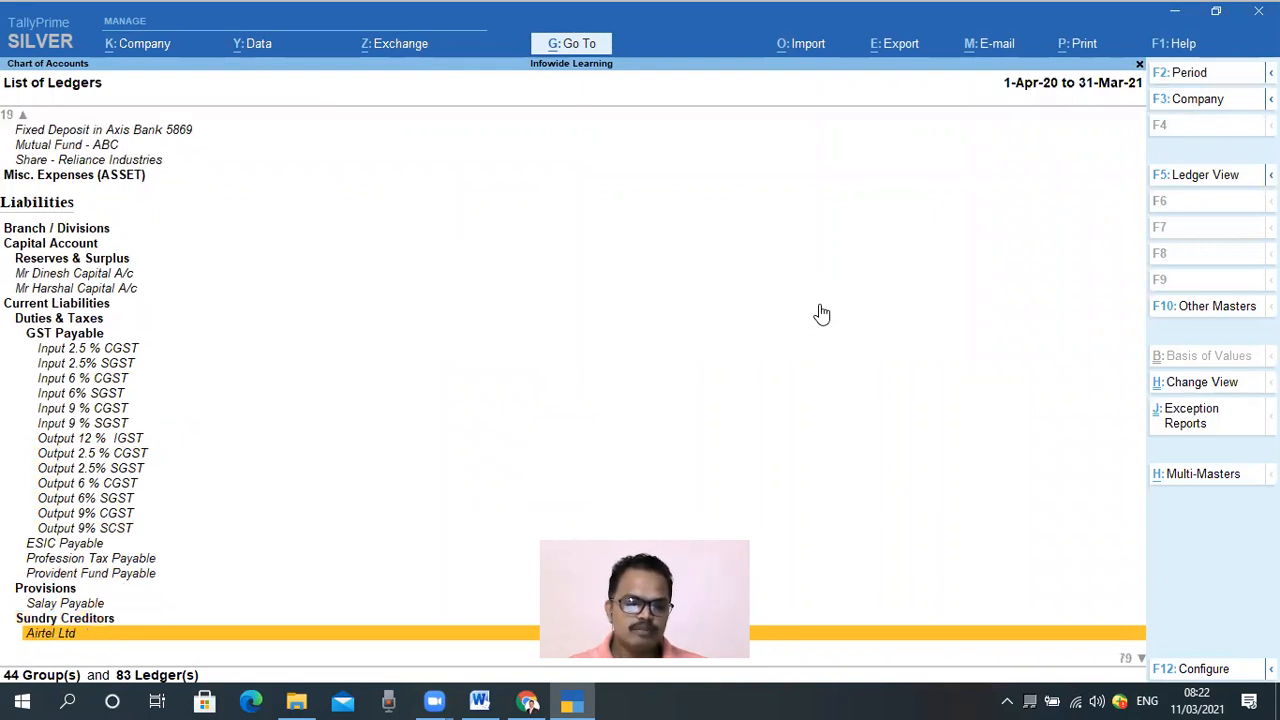
pyautogui.press('Down')
pyautogui.press('Down')
pyautogui.press('Down')
pyautogui.press('Down')
pyautogui.press('Down')
pyautogui.press('Down')
pyautogui.press('Down')
pyautogui.press('Down')
pyautogui.press('Down')
pyautogui.press('Down')
pyautogui.press('Down')
pyautogui.press('Down')
pyautogui.press('Down')
pyautogui.press('Down')
pyautogui.press('Down')
pyautogui.press('Down')
pyautogui.press('Down')
pyautogui.press('Down')
pyautogui.press('Down')
pyautogui.press('Down')
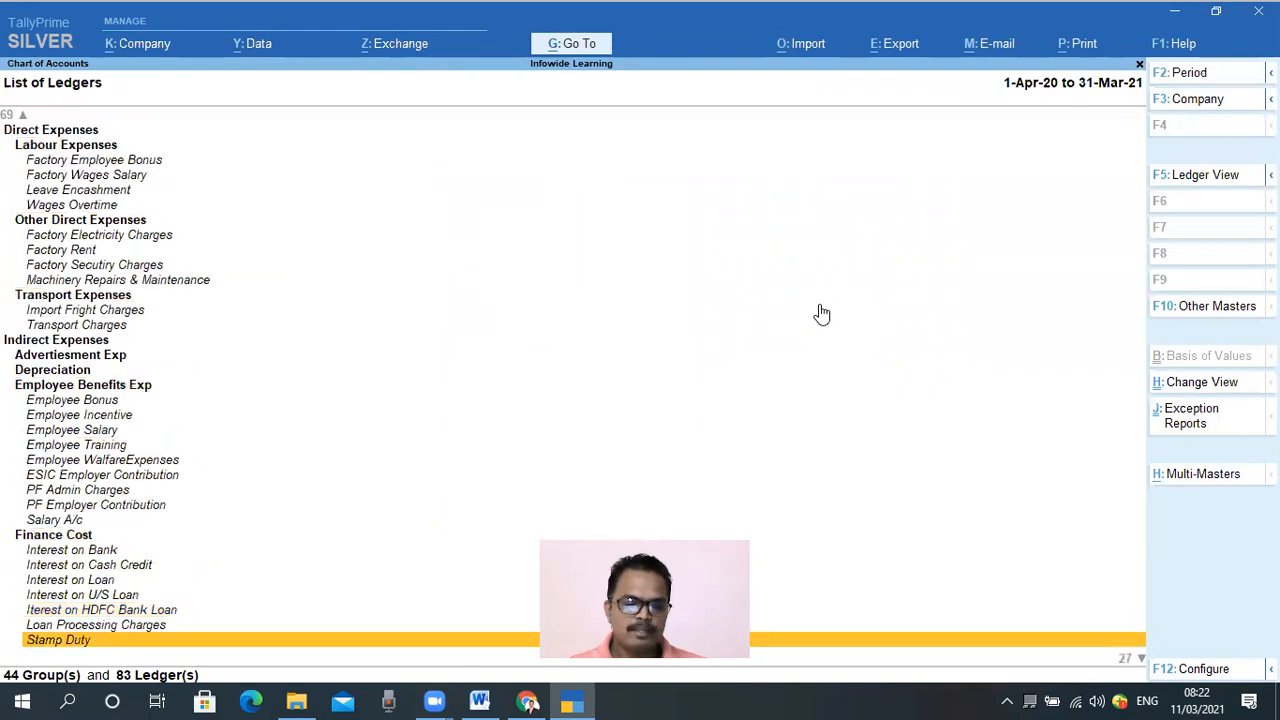
pyautogui.press('Up')
pyautogui.press('Up')
pyautogui.press('Up')
pyautogui.press('Up')
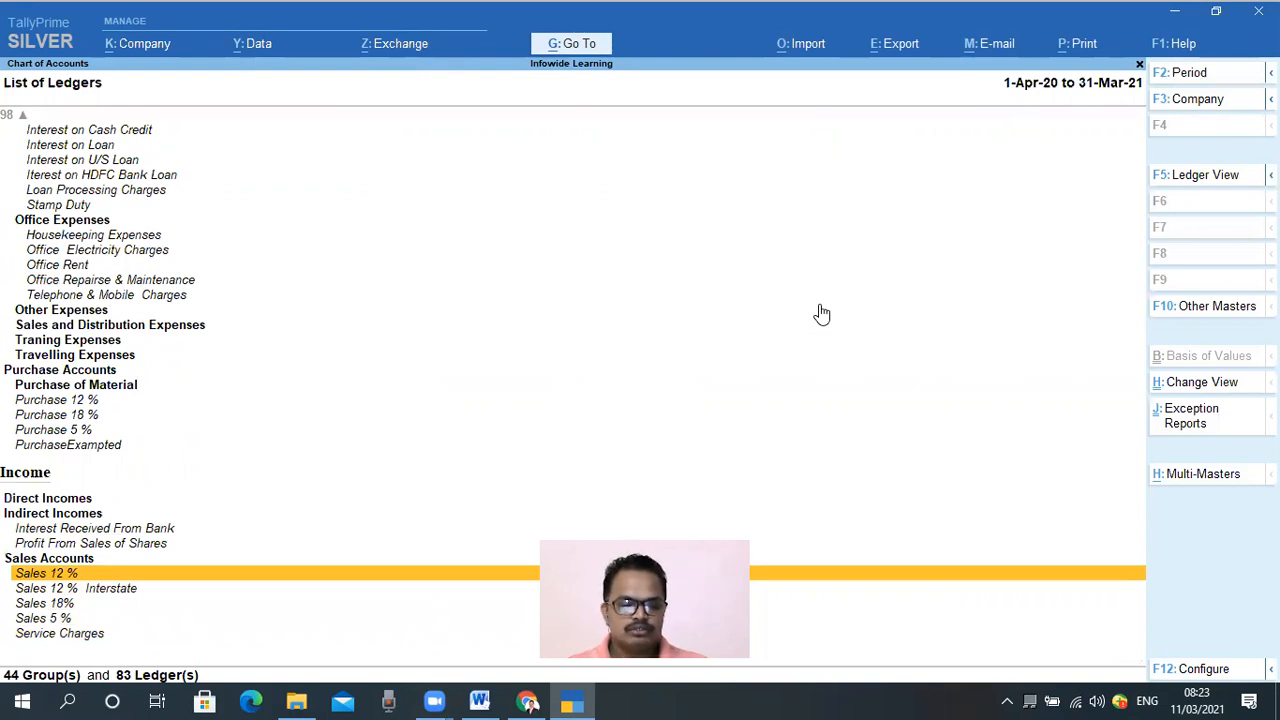
pyautogui.press('Return')
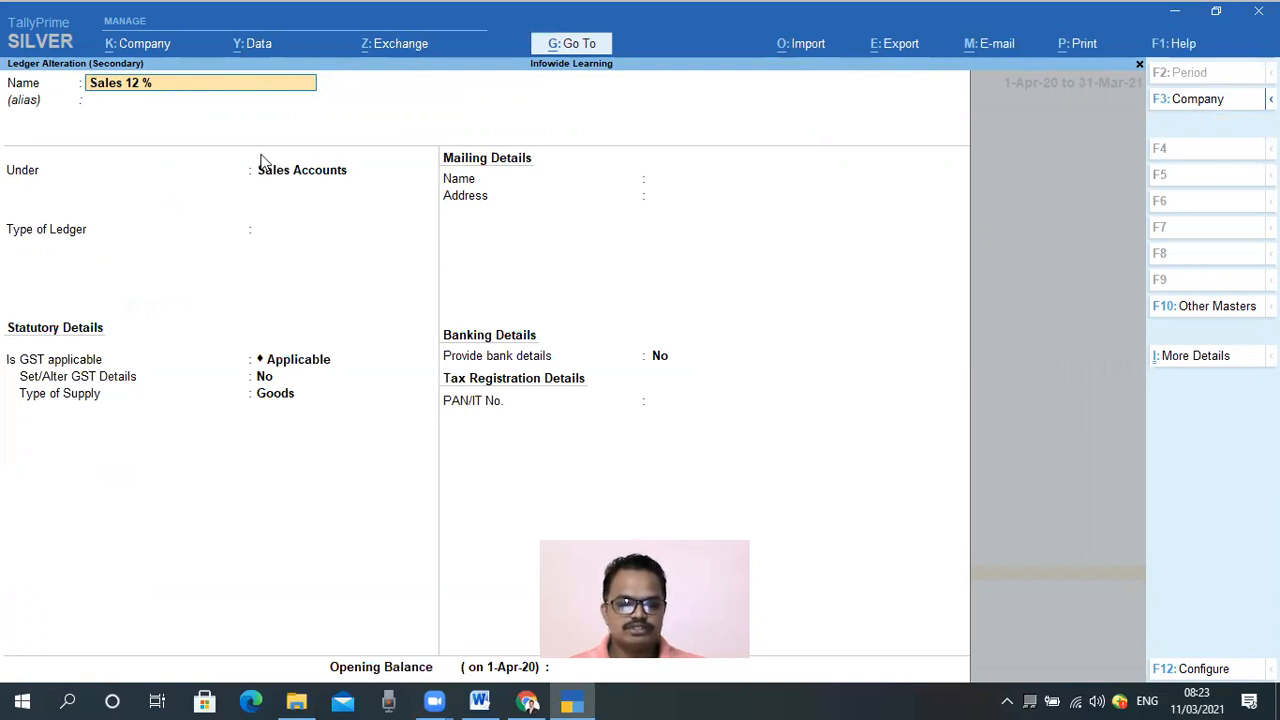
# Set the Sales 12 % ledger's type to Not Applicable and keep GST as Applicable.
pyautogui.click(328, 230)
pyautogui.press('Return')
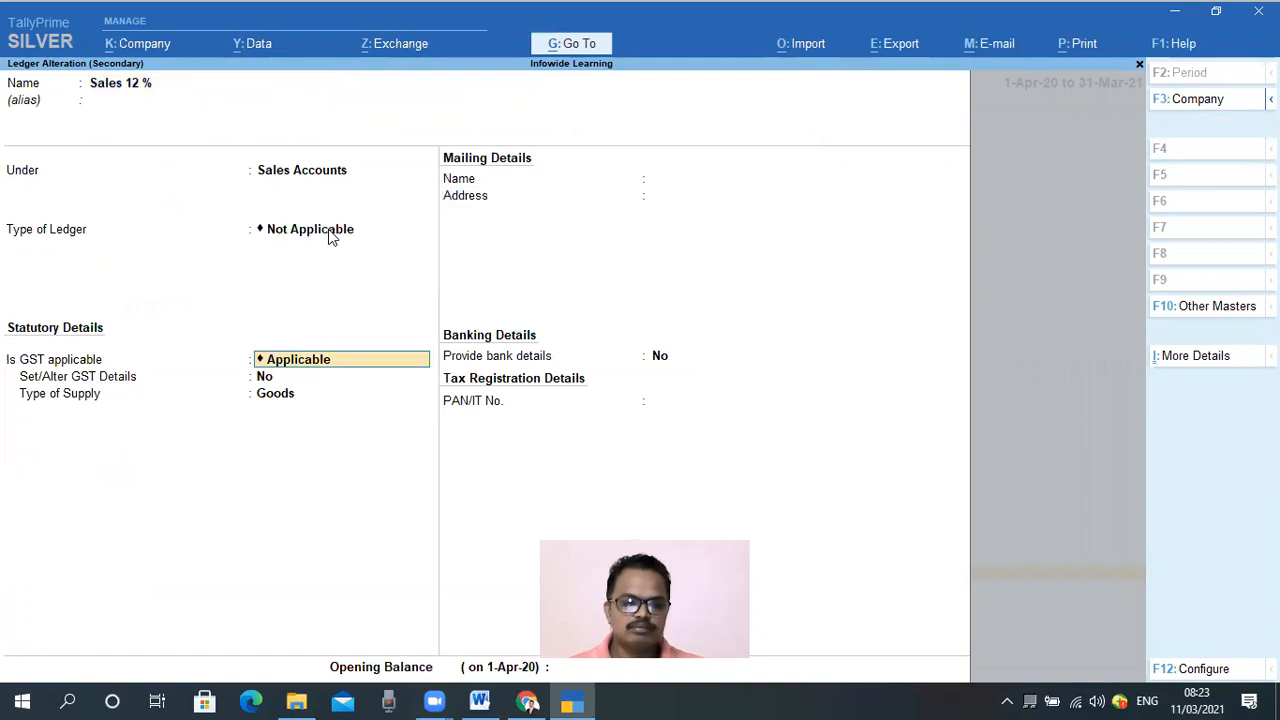
pyautogui.click(328, 230)
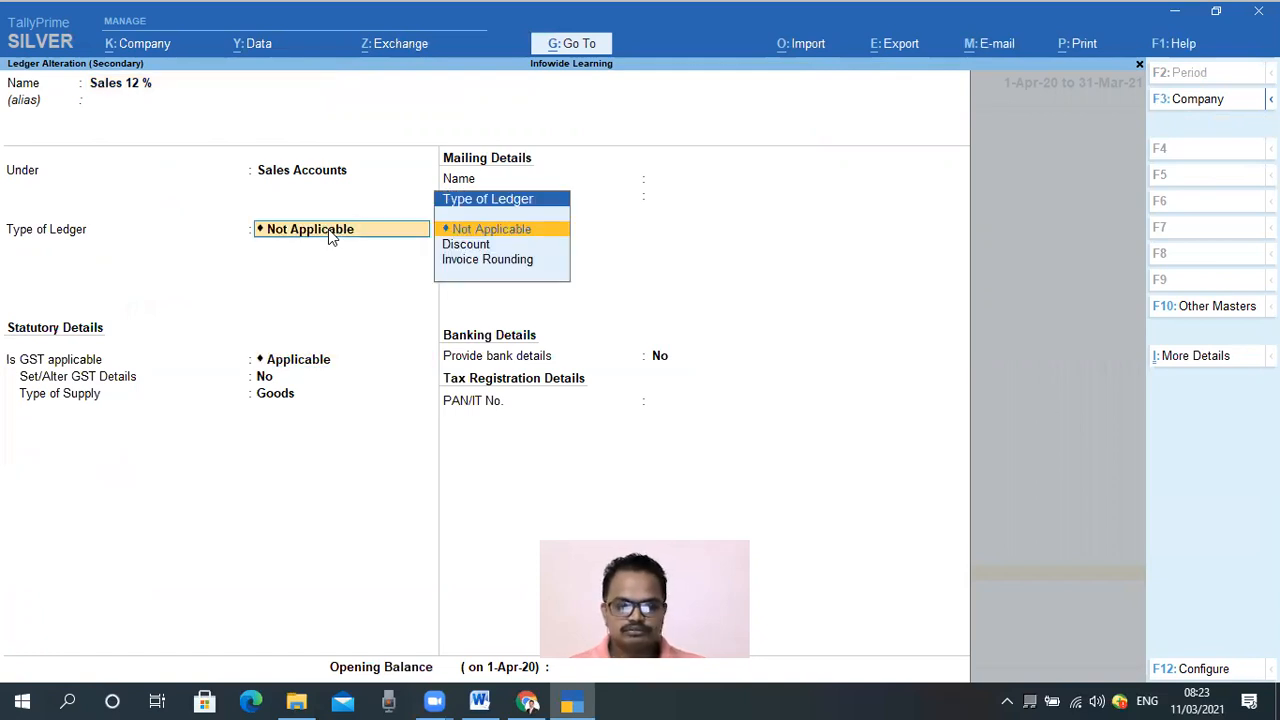
pyautogui.press('Return')
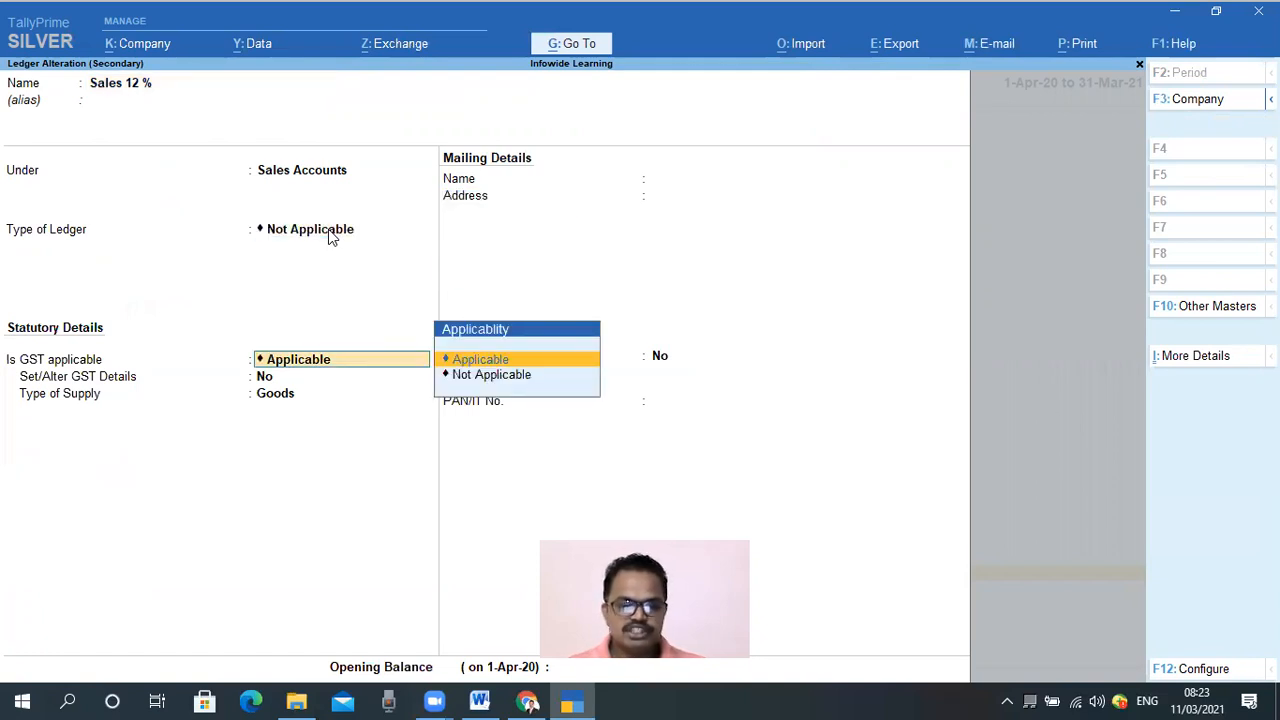
pyautogui.press('Return')
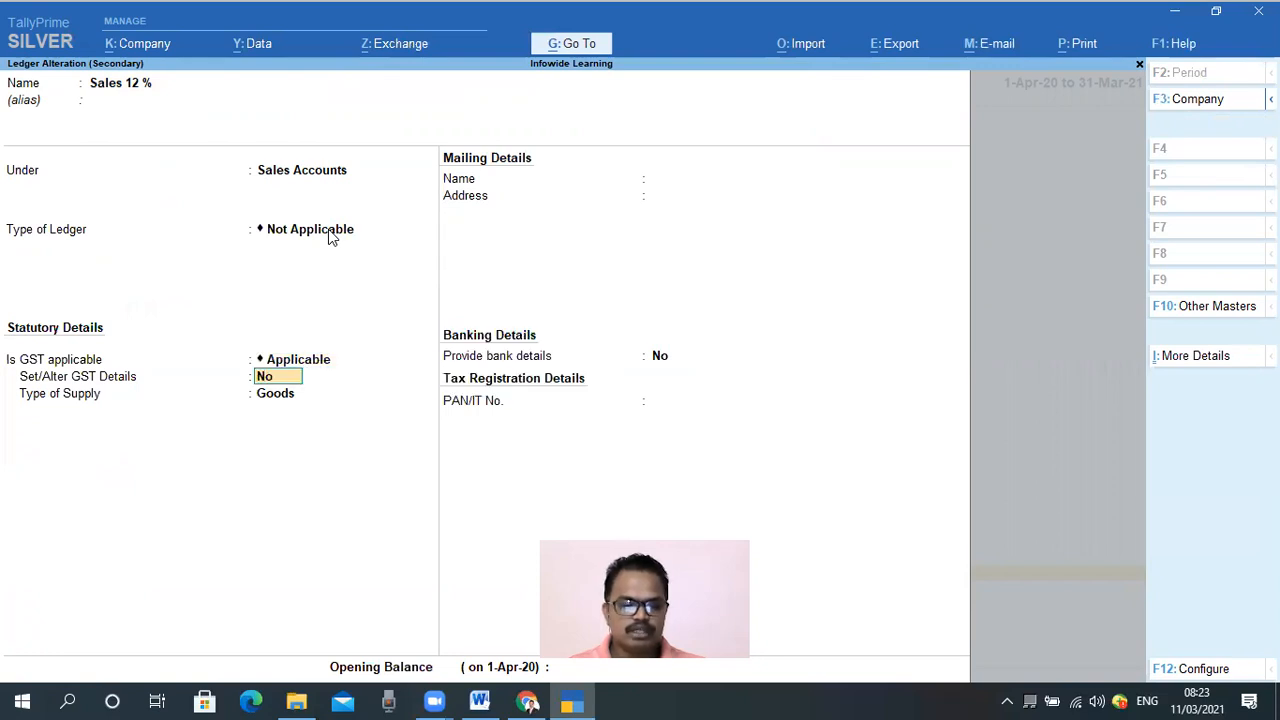
# Review the Sales 12 % ledger's GST details, keeping Sales Taxable and 12 % integrated tax, and save the ledger.
pyautogui.press('y')
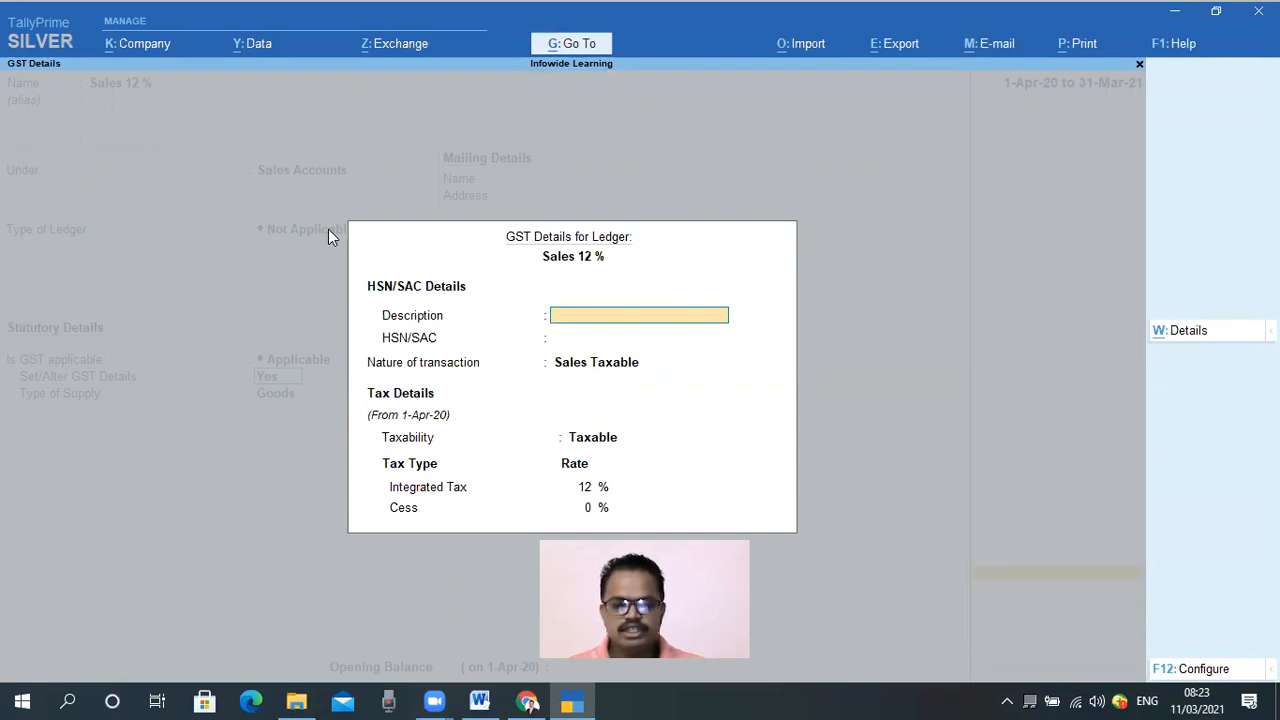
pyautogui.press('Return')
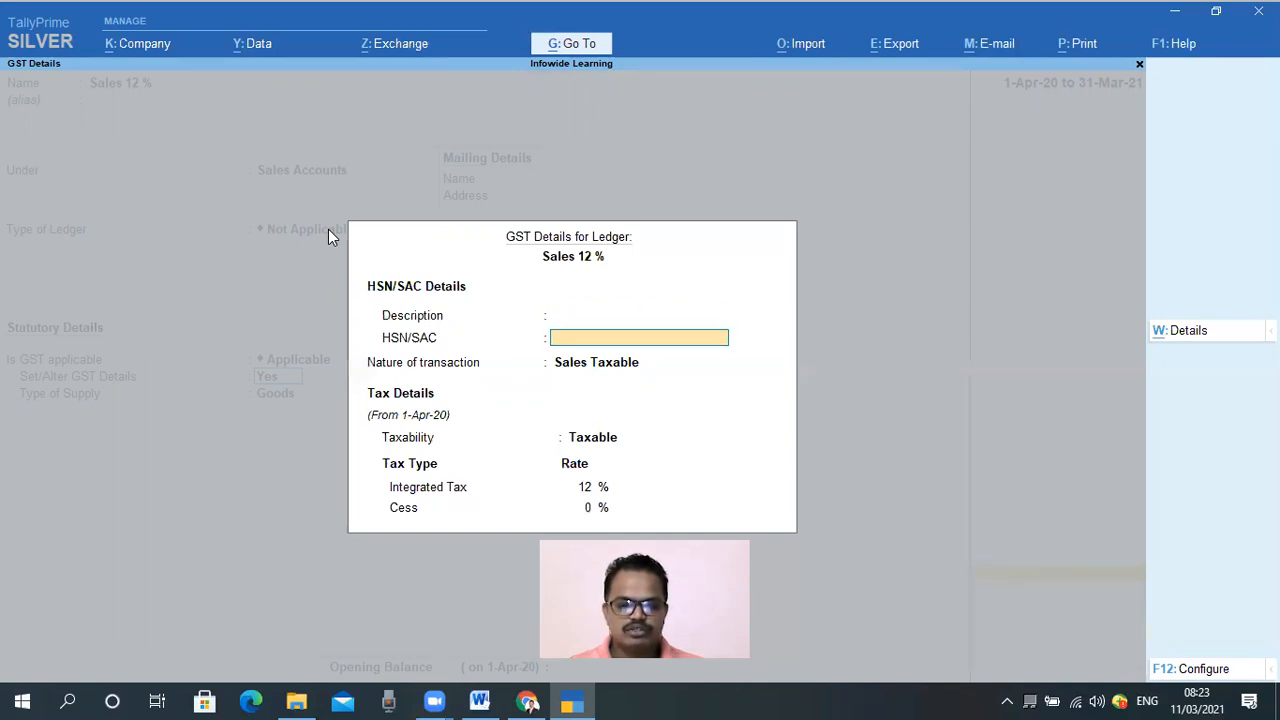
pyautogui.press('Return')
pyautogui.press('Return')
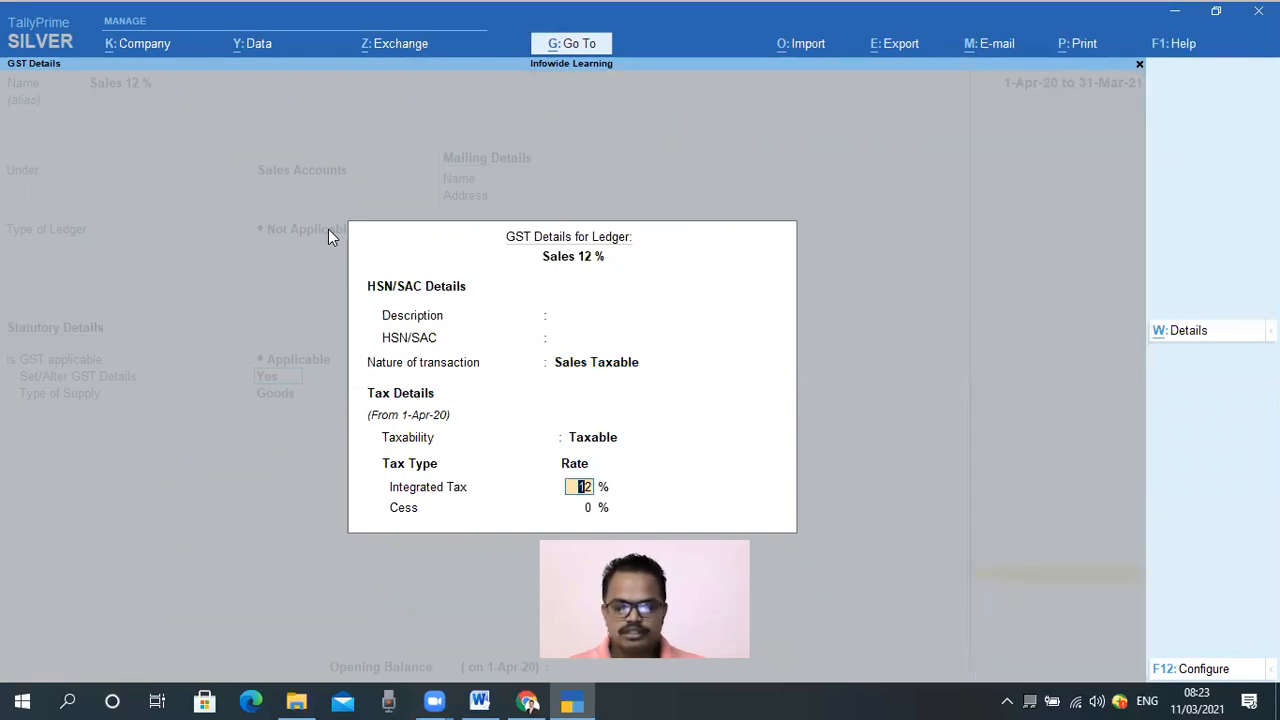
pyautogui.press('Return')
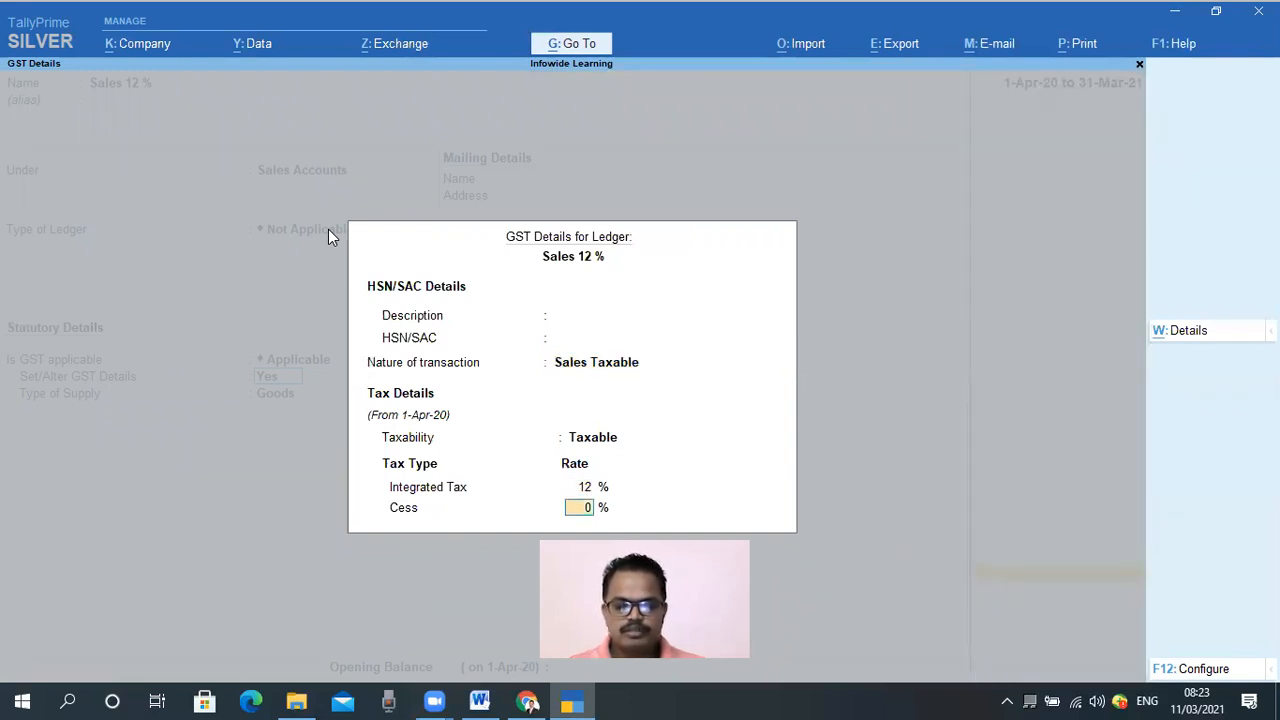
pyautogui.press('Return')
pyautogui.press('Return')
pyautogui.press('Return')
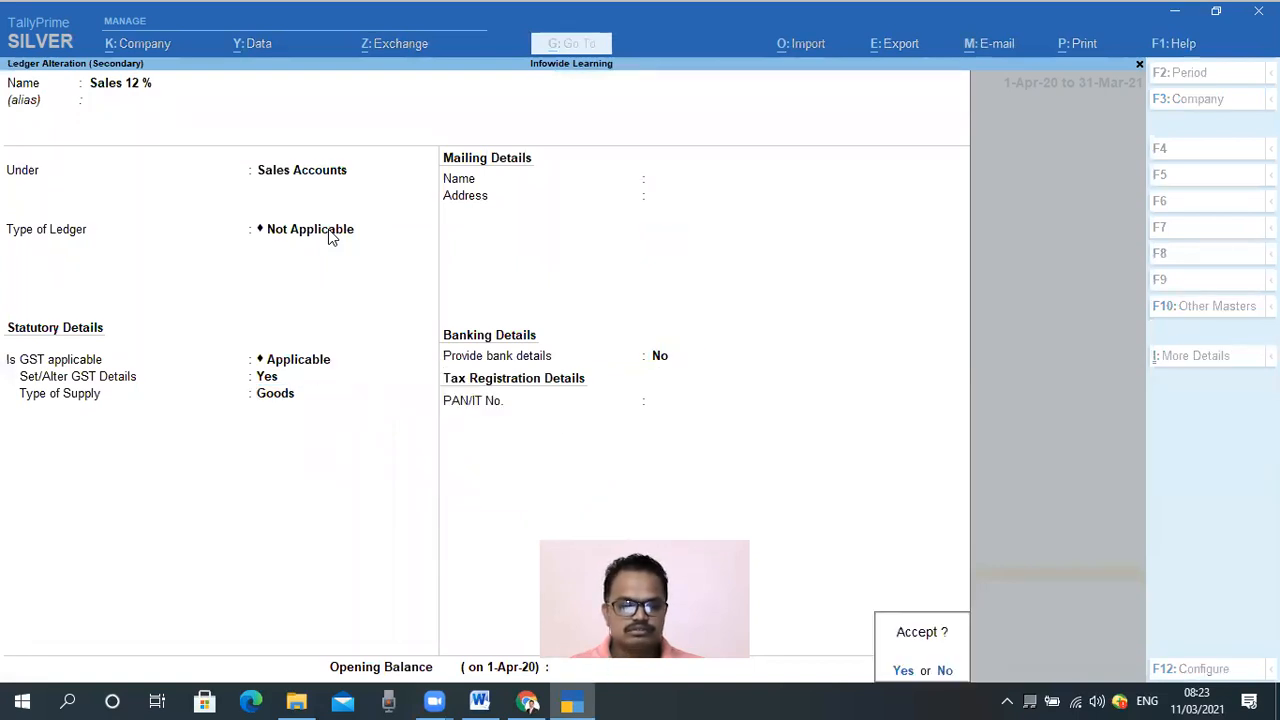
pyautogui.hotkey('ctrl', 'a')
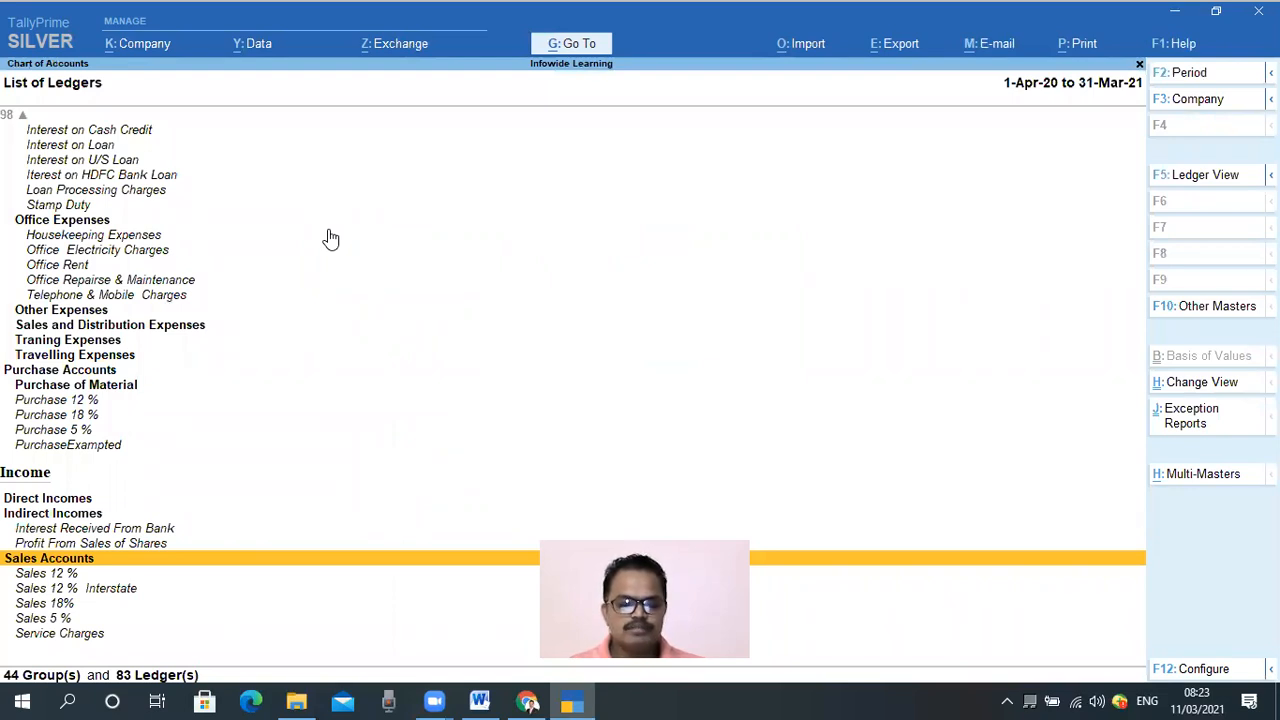
# Look through the list of ledgers and open the Output 6 % CGST ledger under GST Payable.
pyautogui.press('Up')
pyautogui.press('Down')
pyautogui.press('Down')
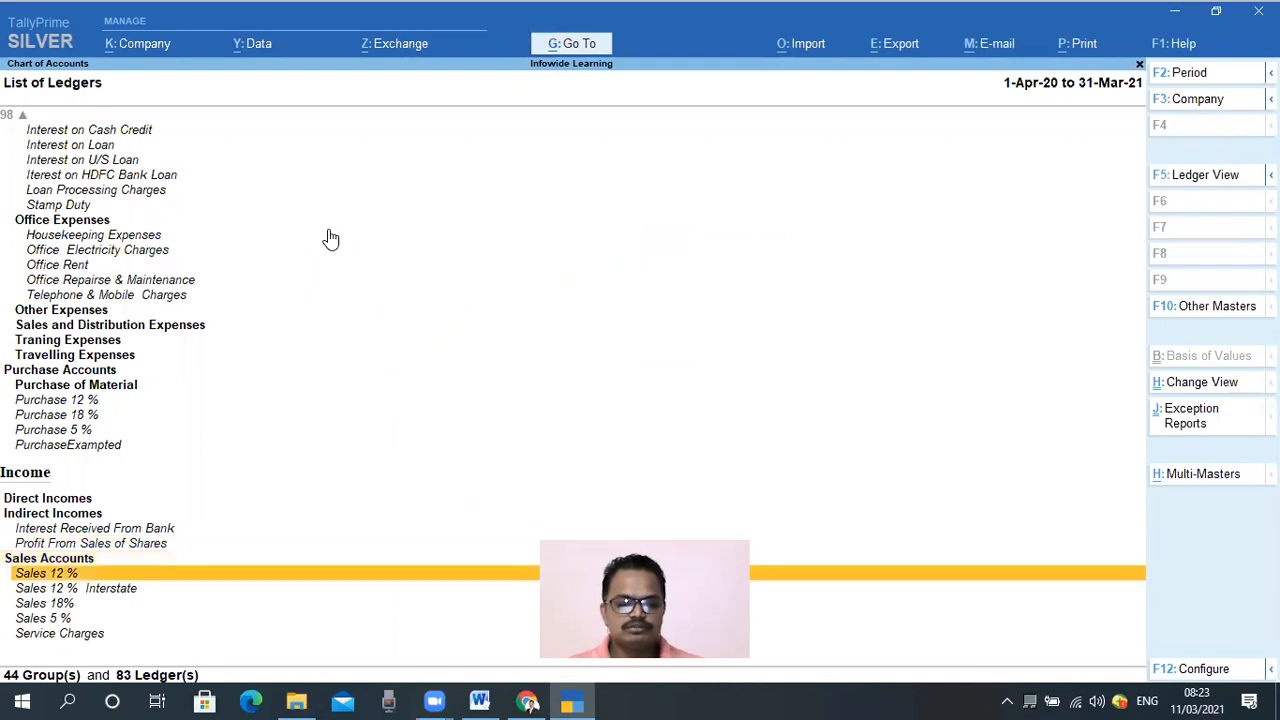
pyautogui.press('Up')
pyautogui.press('Up')
pyautogui.press('Up')
pyautogui.press('Up')
pyautogui.press('Up')
pyautogui.press('Up')
pyautogui.press('Up')
pyautogui.press('Up')
pyautogui.press('Up')
pyautogui.press('Up')
pyautogui.press('Up')
pyautogui.press('Up')
pyautogui.press('Up')
pyautogui.press('Up')
pyautogui.press('Up')
pyautogui.press('Up')
pyautogui.press('Up')
pyautogui.press('Up')
pyautogui.press('Up')
pyautogui.press('Up')
pyautogui.press('Up')
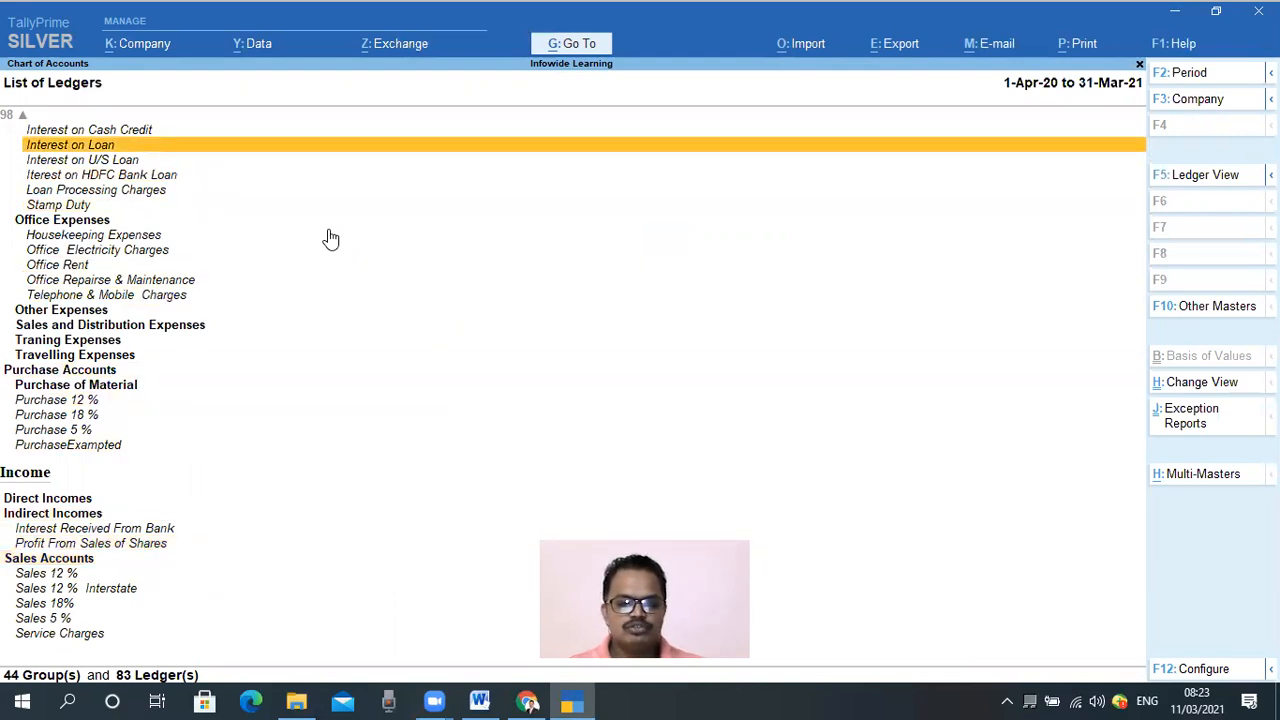
pyautogui.press('Up')
pyautogui.press('Up')
pyautogui.press('Up')
pyautogui.press('Up')
pyautogui.press('Up')
pyautogui.press('Up')
pyautogui.press('Up')
pyautogui.press('Up')
pyautogui.press('Up')
pyautogui.press('Up')
pyautogui.press('Up')
pyautogui.press('Up')
pyautogui.press('Up')
pyautogui.press('Up')
pyautogui.press('Up')
pyautogui.press('Up')
pyautogui.press('Up')
pyautogui.press('Up')
pyautogui.press('Up')
pyautogui.press('Up')
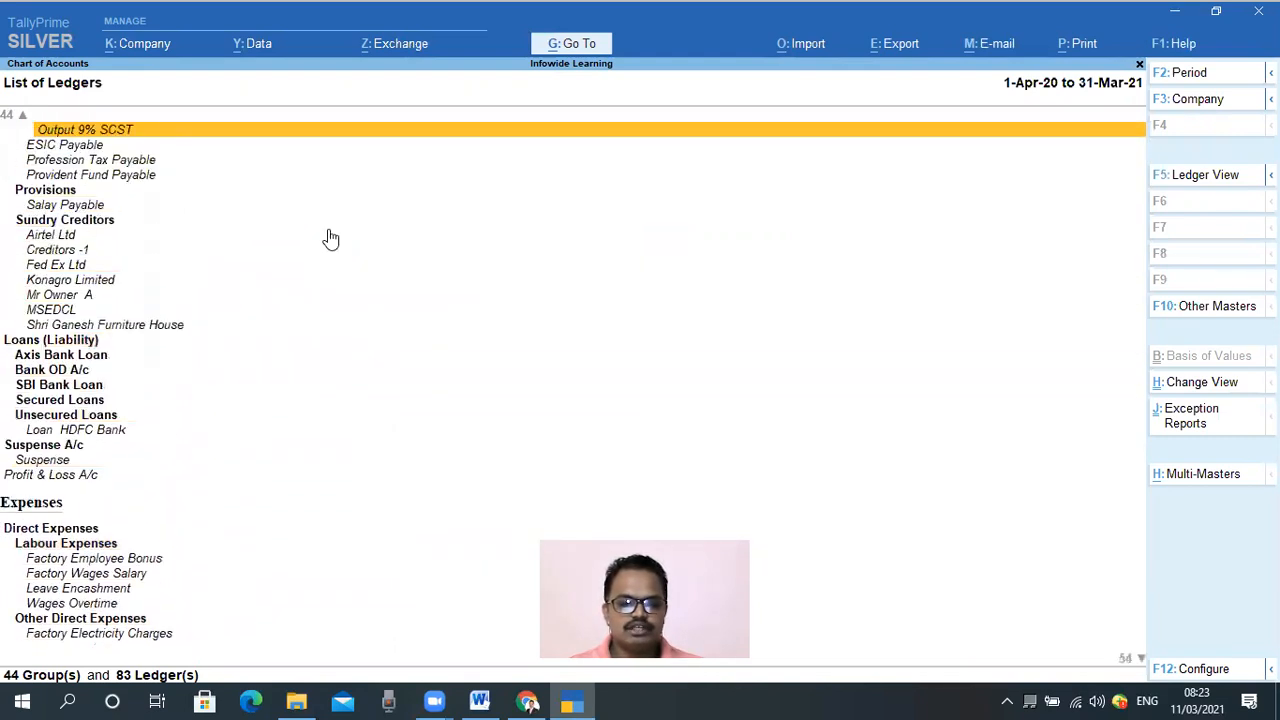
pyautogui.press('Down')
pyautogui.press('Down')
pyautogui.press('Down')
pyautogui.press('Down')
pyautogui.press('Down')
pyautogui.press('Down')
pyautogui.press('Down')
pyautogui.press('Down')
pyautogui.press('Down')
pyautogui.press('Down')
pyautogui.press('Down')
pyautogui.press('Down')
pyautogui.press('Down')
pyautogui.press('Down')
pyautogui.press('Down')
pyautogui.press('Down')
pyautogui.press('Down')
pyautogui.press('Down')
pyautogui.press('Down')
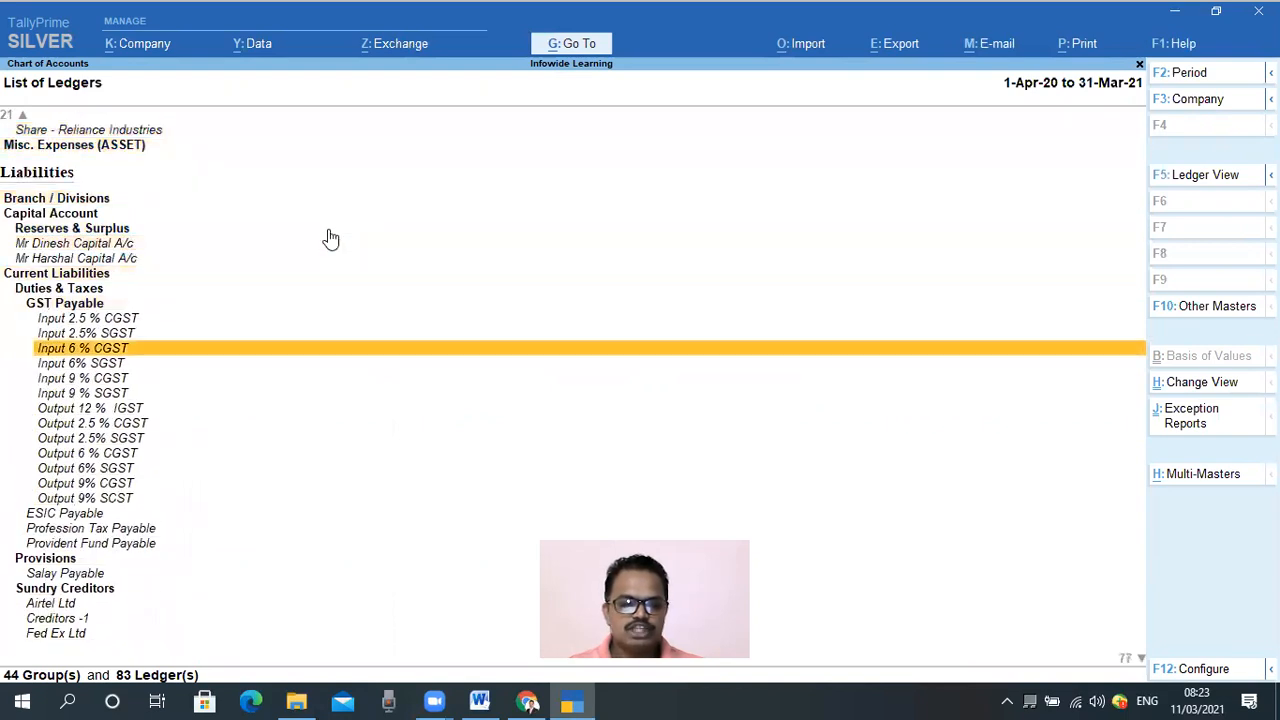
pyautogui.press('Down')
pyautogui.press('Up')
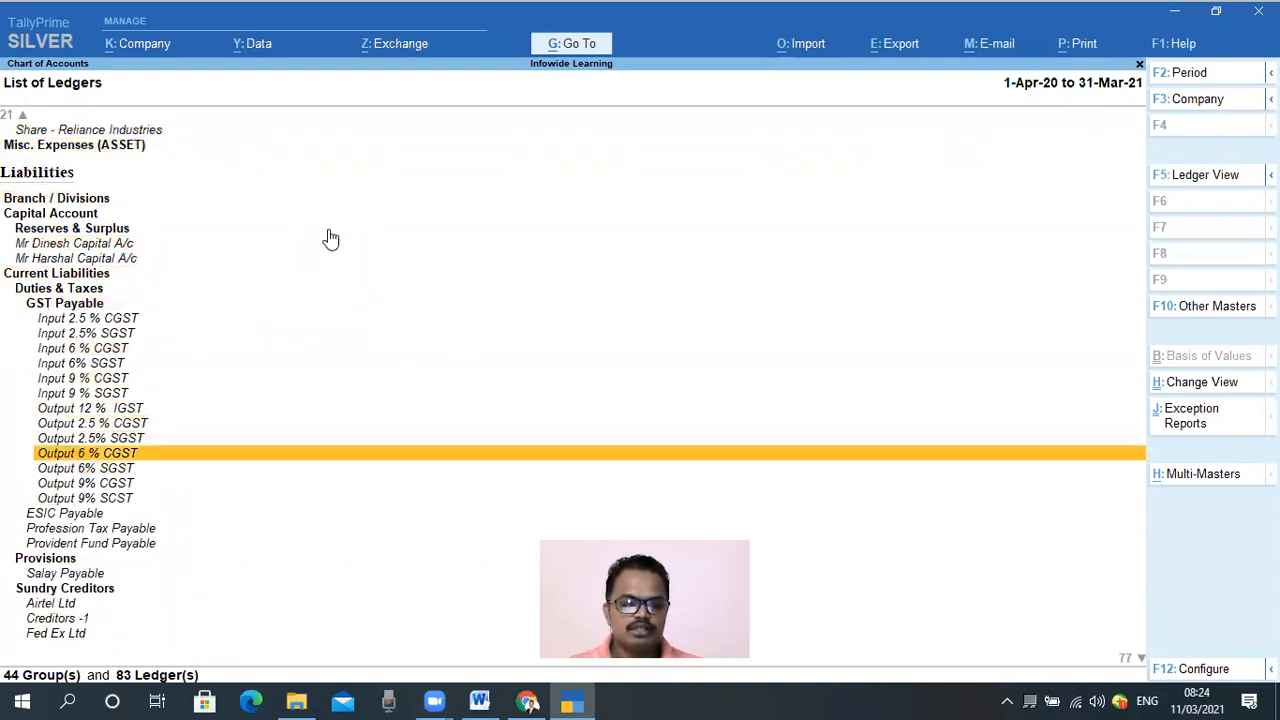
pyautogui.press('Return')
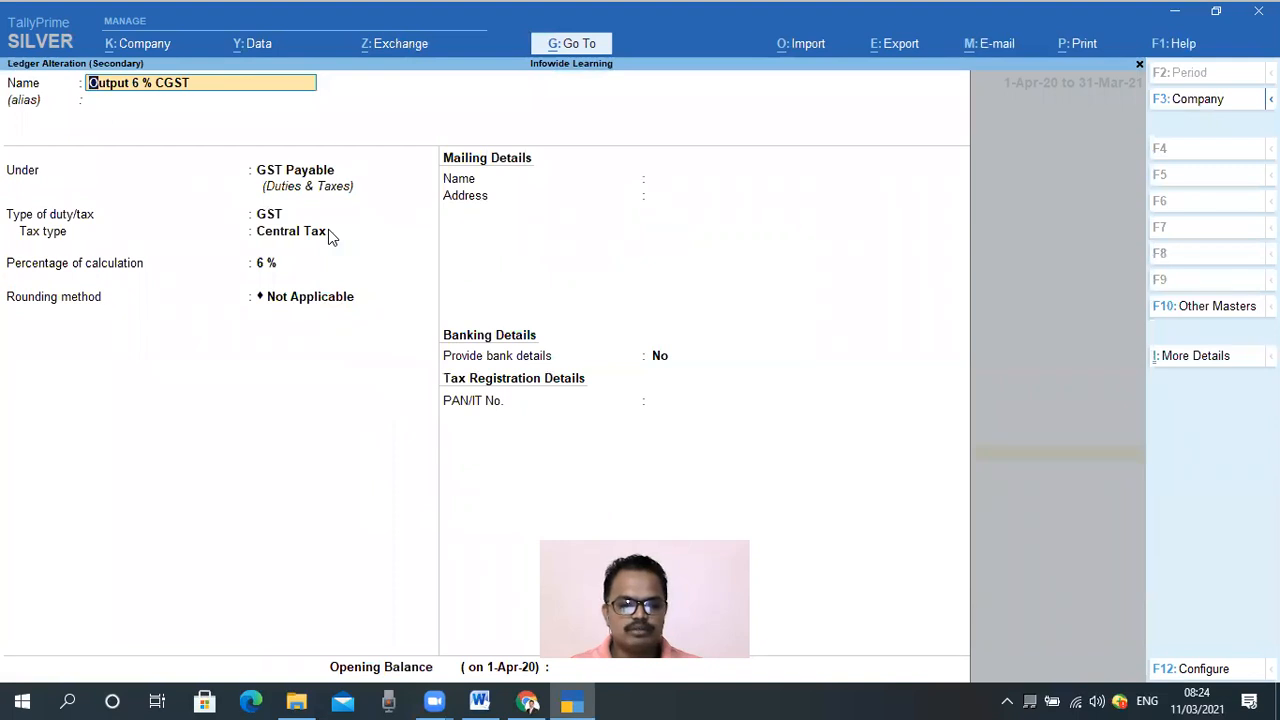
# Leave the Output 6 % CGST ledger without saving and select Output 6% SGST in the list.
pyautogui.press('BackSpace')
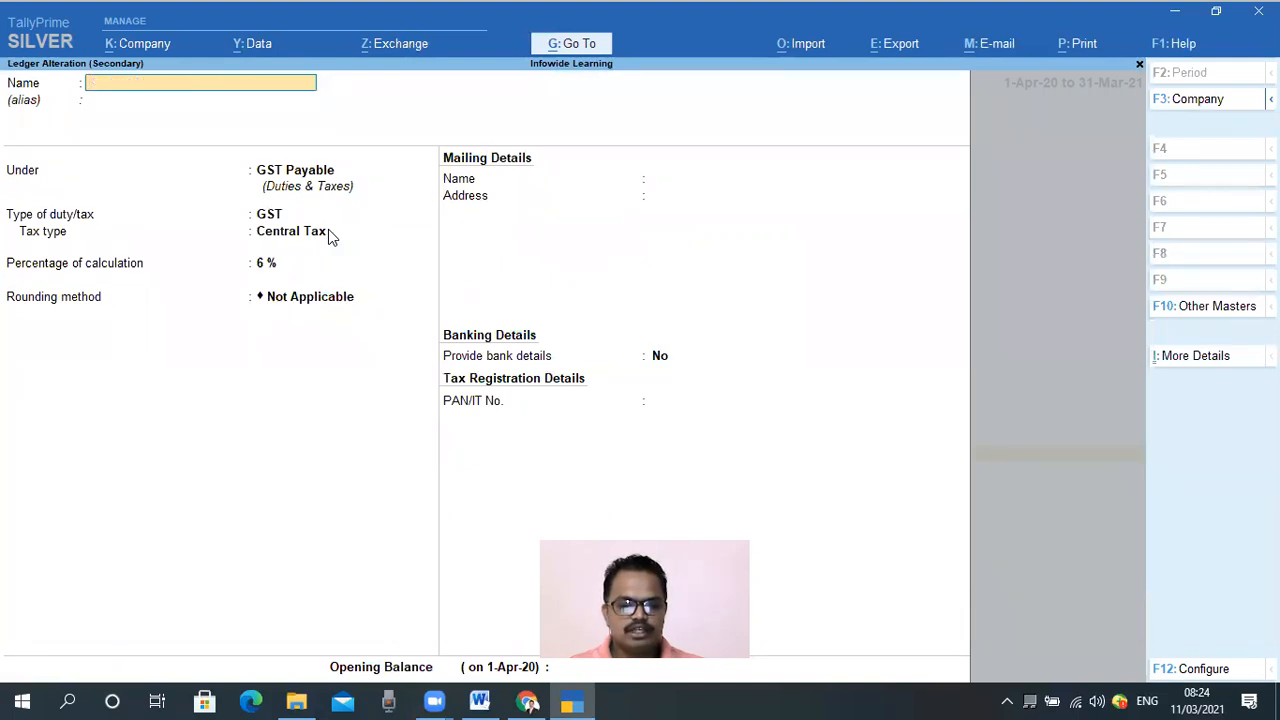
pyautogui.press('Escape')
pyautogui.press('y')
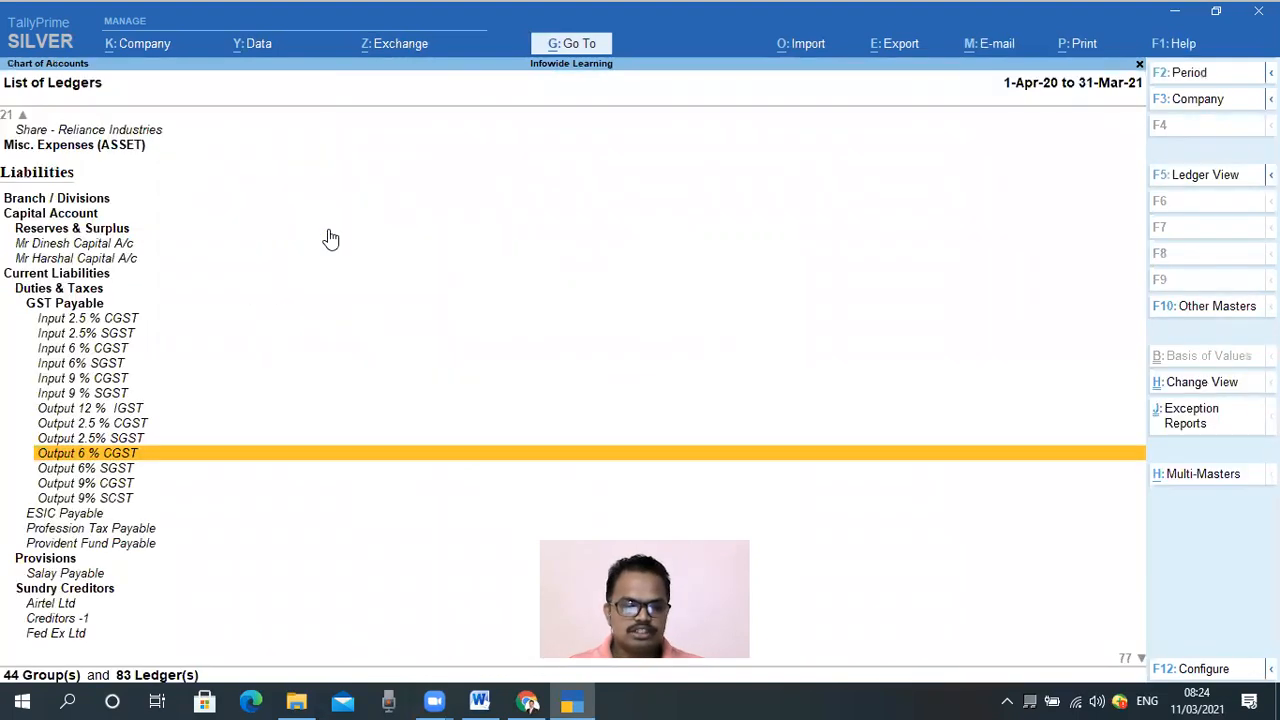
pyautogui.press('Down')
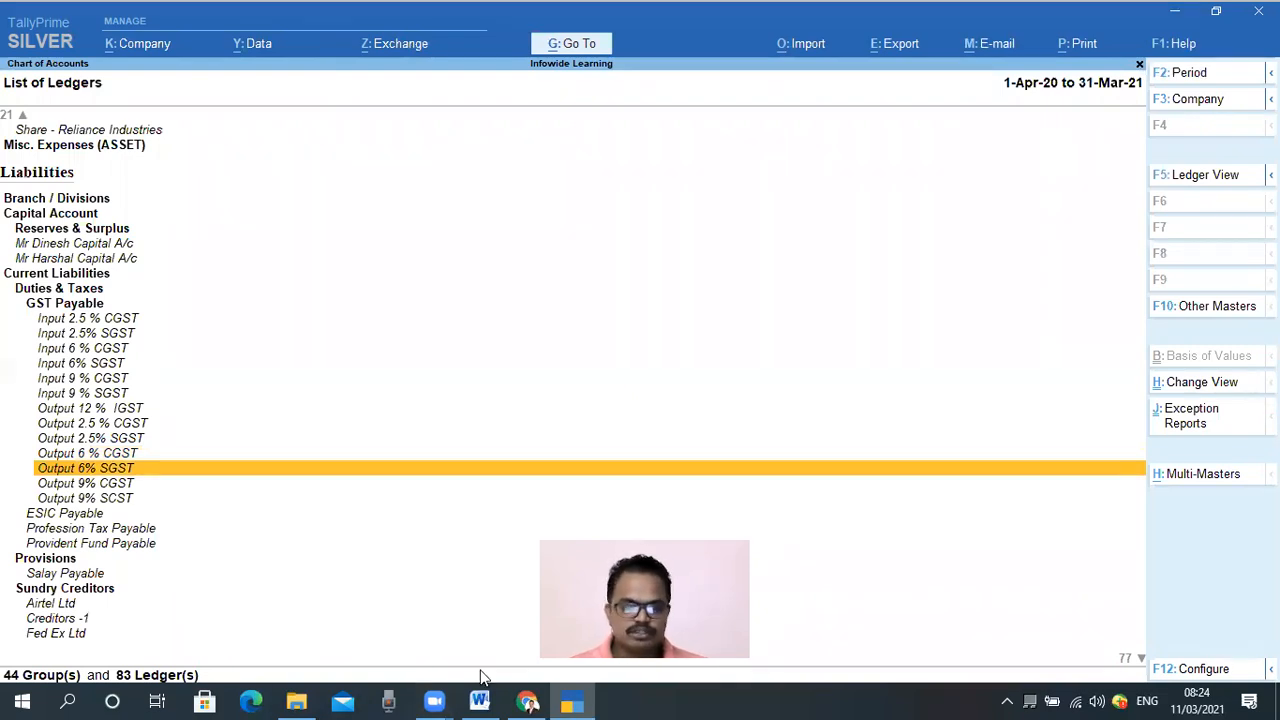
pyautogui.moveTo(34, 446); pyautogui.dragTo(150, 476)
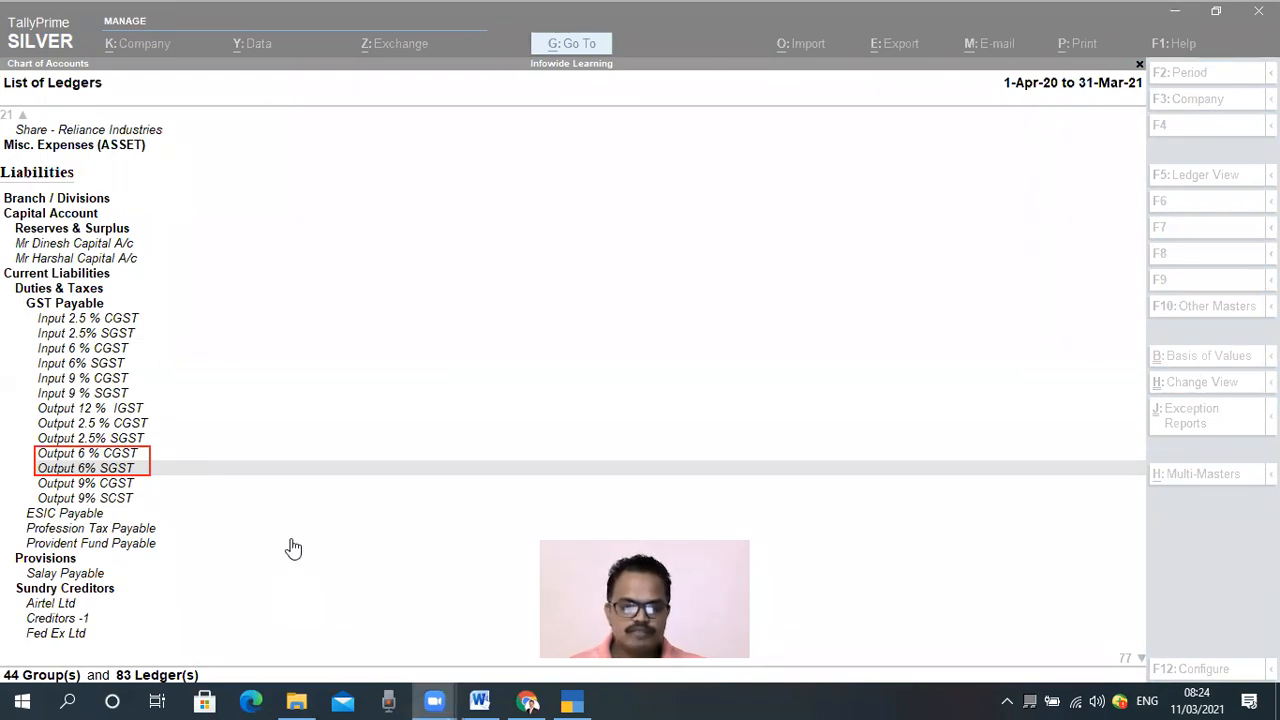
pyautogui.click(309, 399)
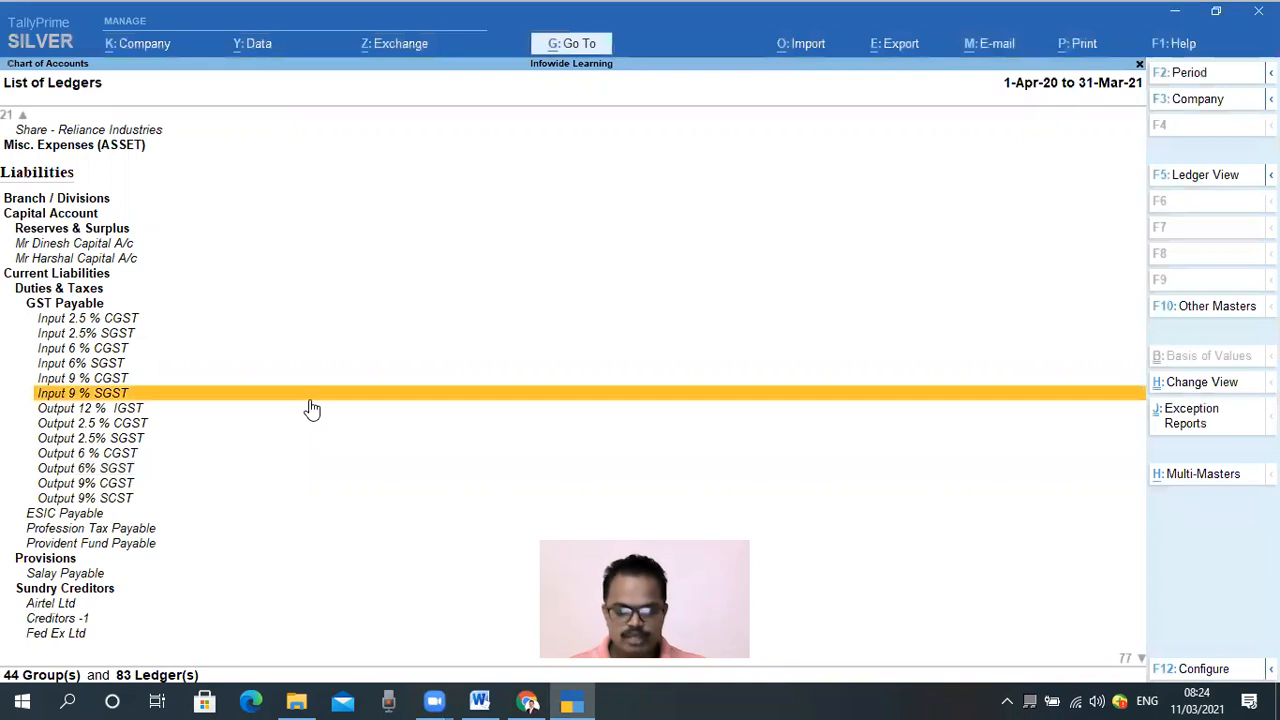
# Leave the list of ledgers and the Chart of Accounts, returning to the Gateway of Tally.
pyautogui.press('Escape')
pyautogui.press('Escape')
pyautogui.press('Escape')
pyautogui.press('Escape')
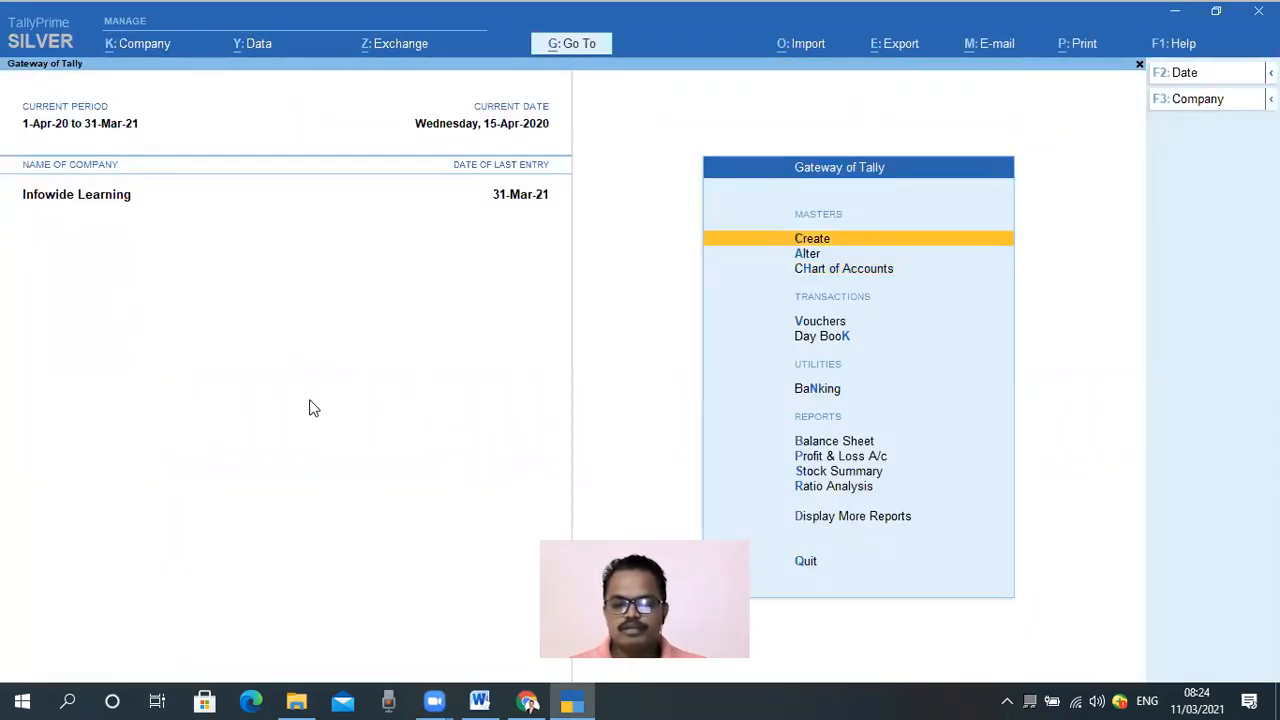
# Open accounting voucher creation and switch the voucher type from Purchase to Sales.
pyautogui.press('Down')
pyautogui.press('Down')
pyautogui.press('Down')
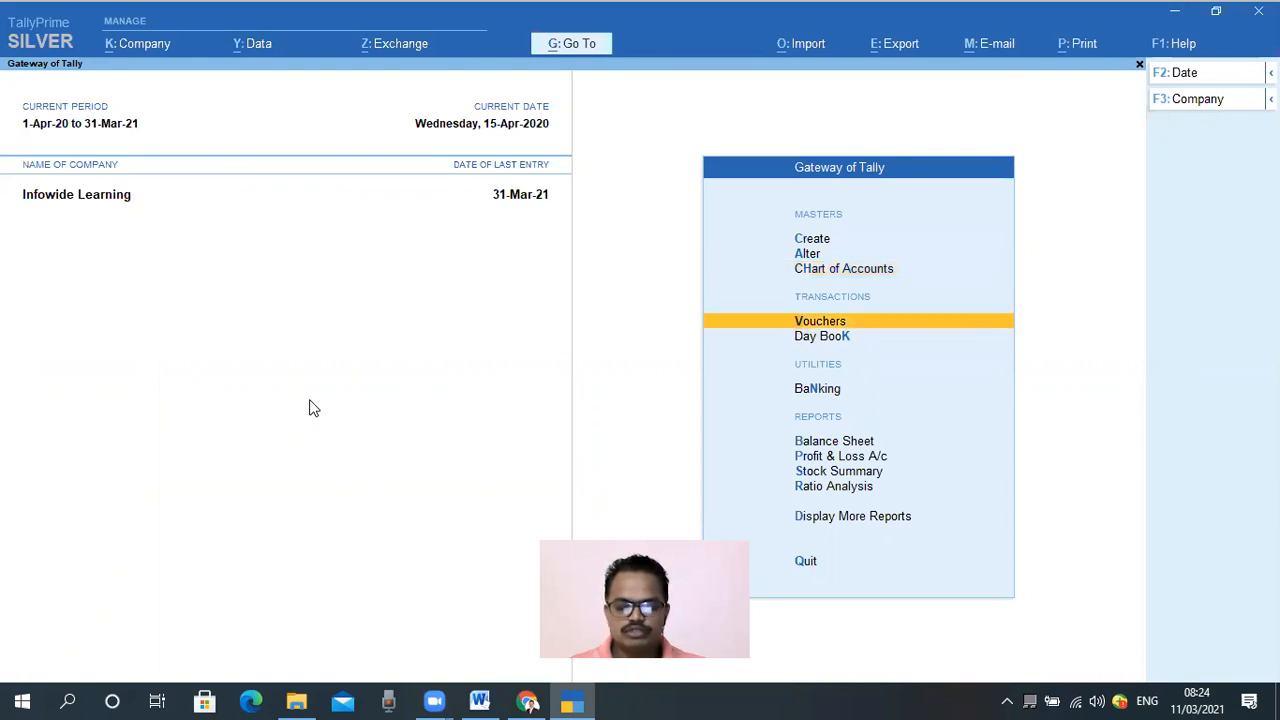
pyautogui.press('Return')
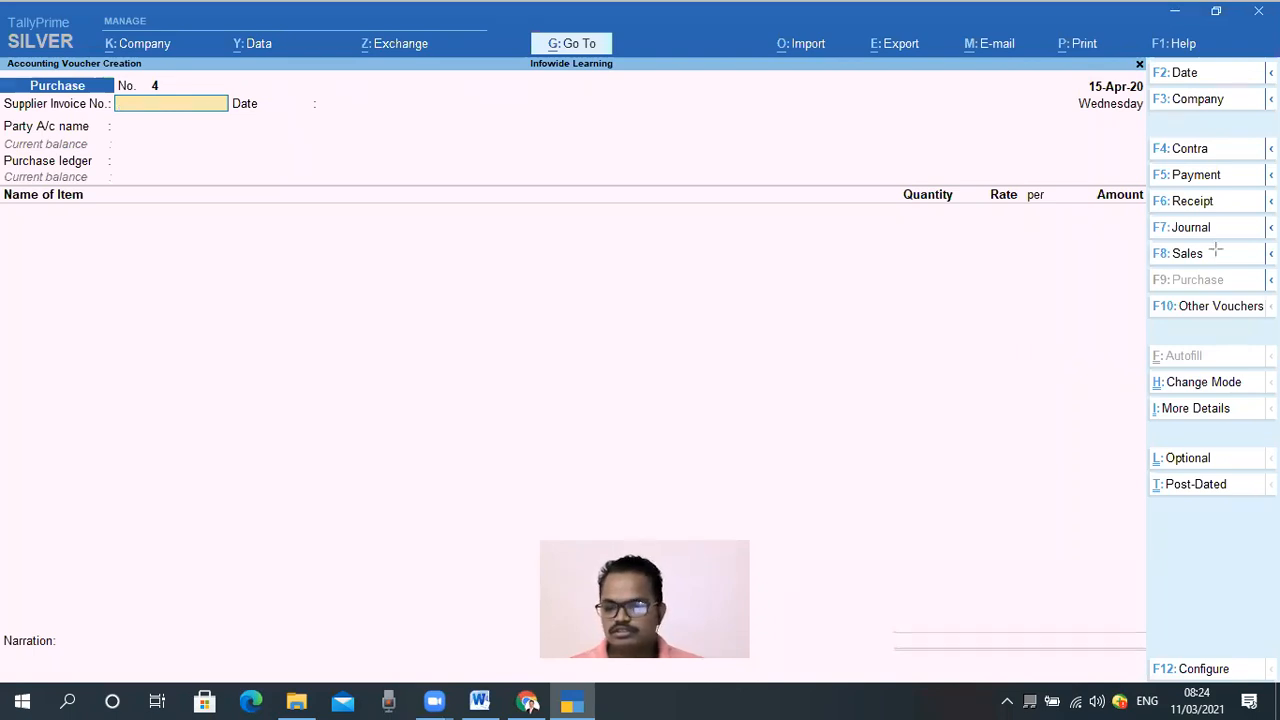
pyautogui.click(1185, 253)
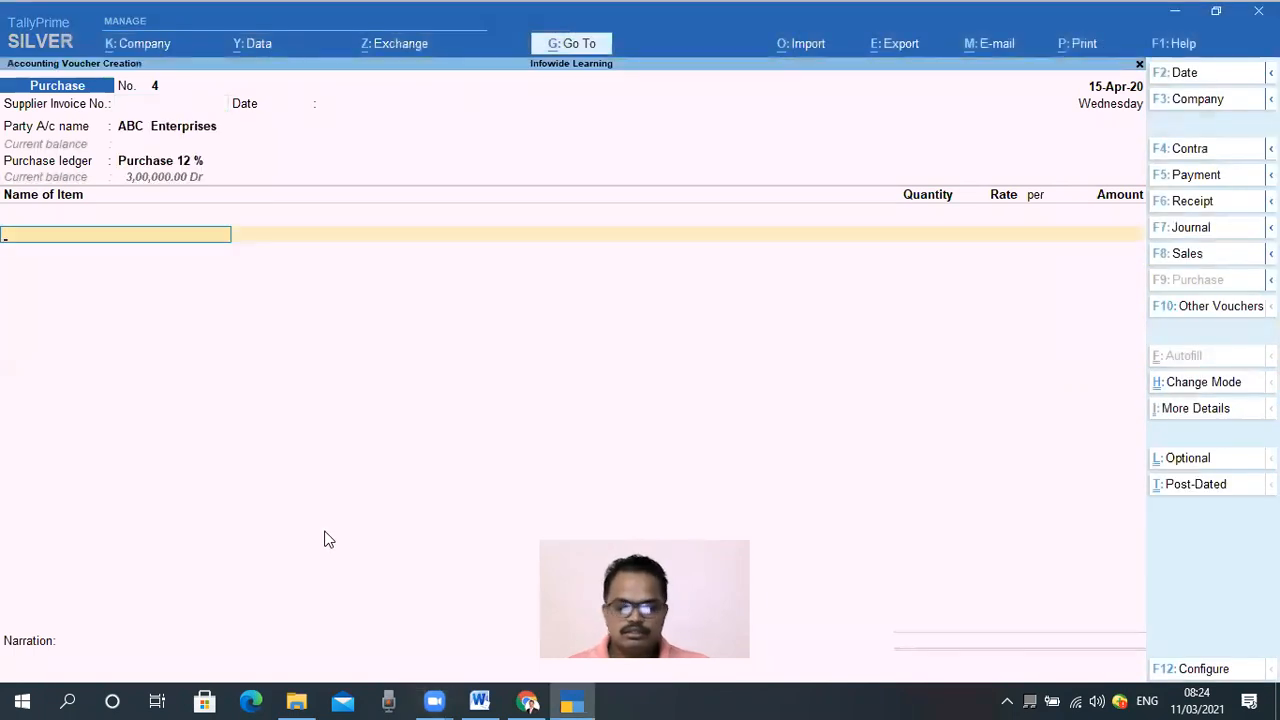
pyautogui.press('F8')
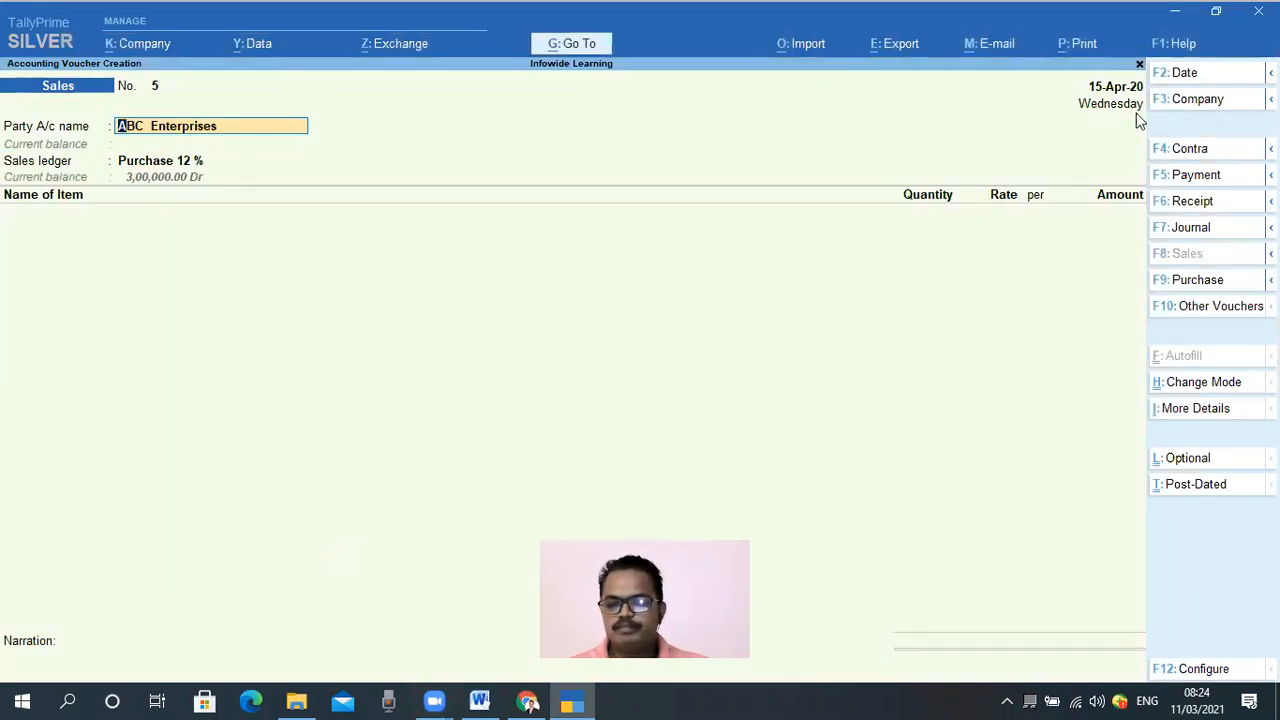
# Set the Sales voucher's date to 20.4, that is 20-Apr-20.
pyautogui.press('F2')
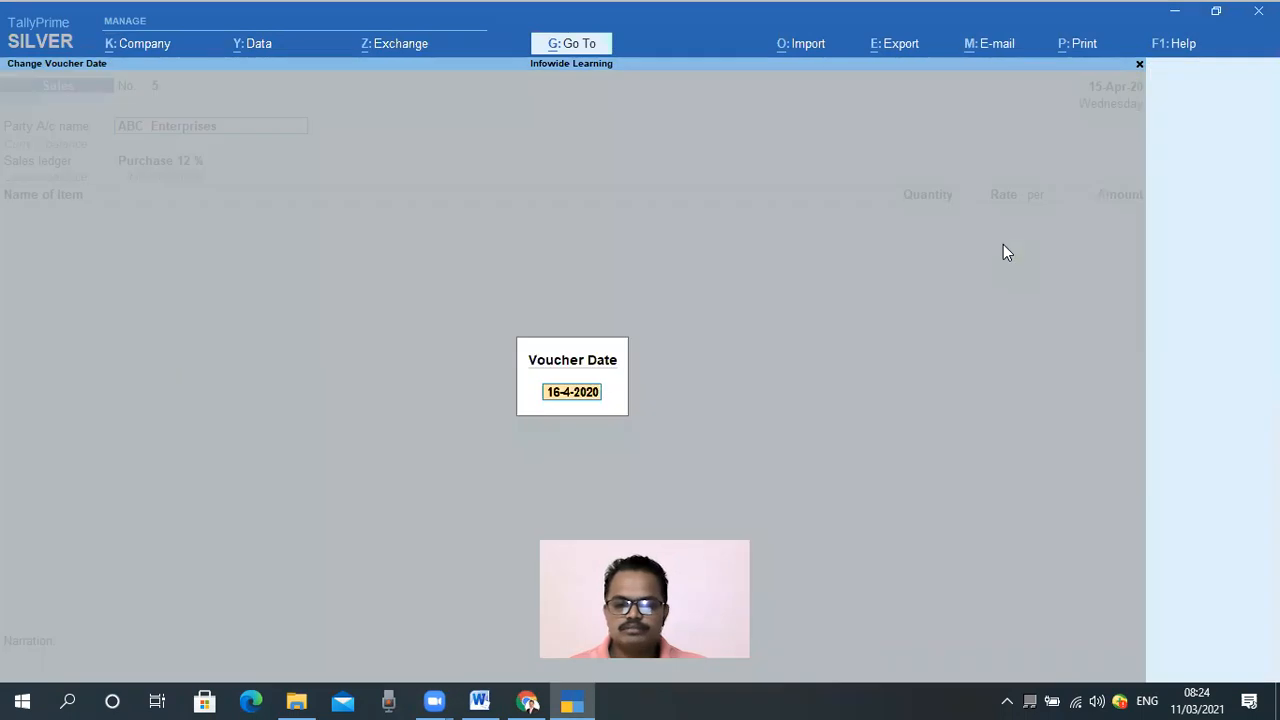
pyautogui.write('20.4')
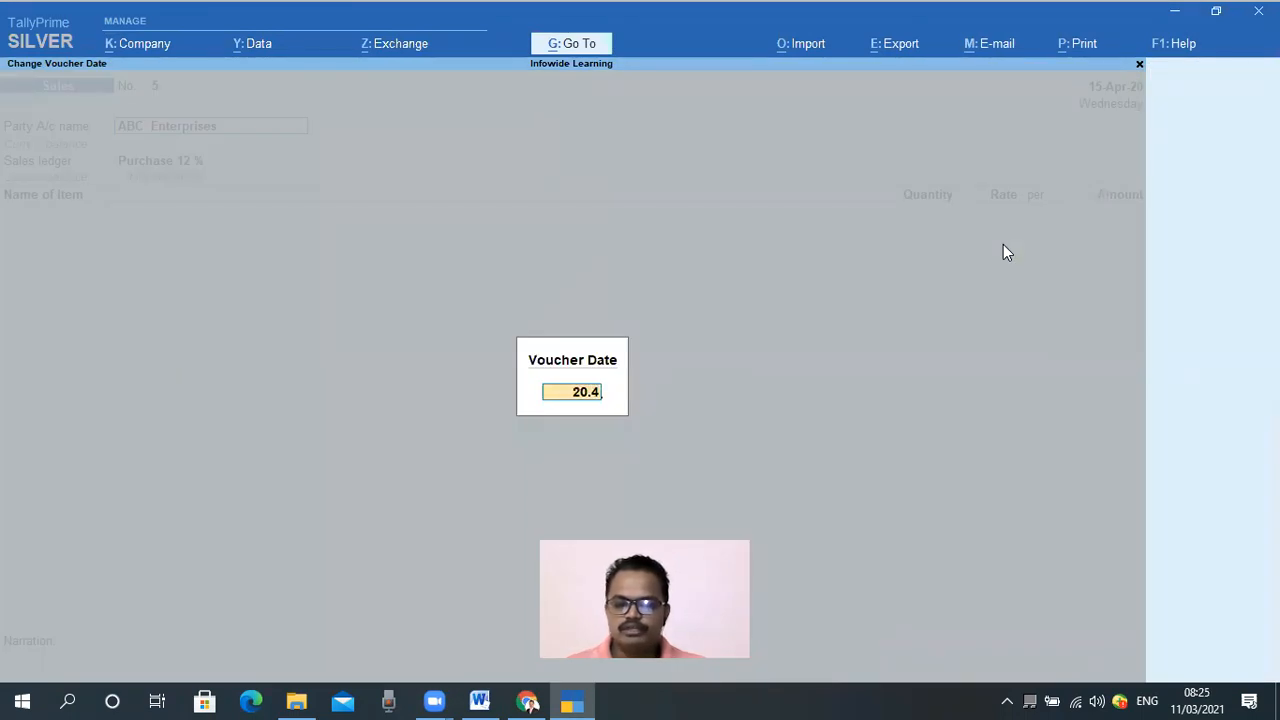
pyautogui.press('Return')
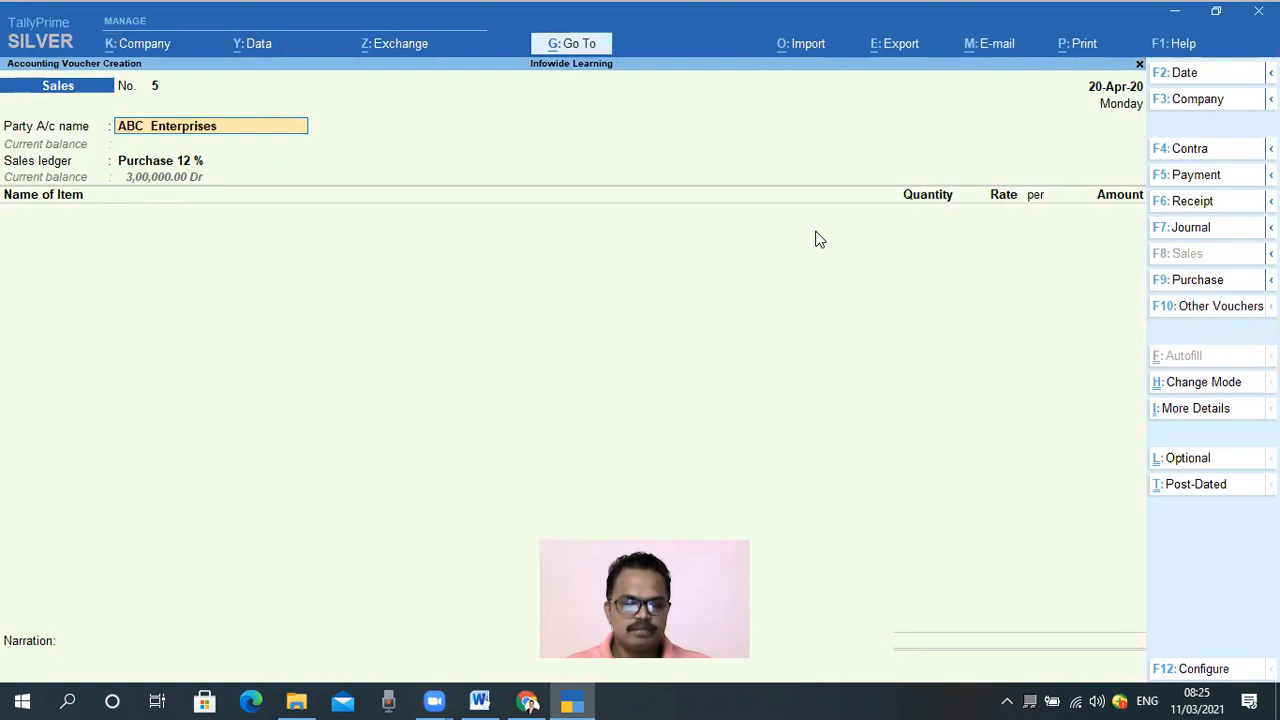
# Choose Debtors -1 as the Sales voucher's party account and leave all the dispatch details blank.
pyautogui.write('Deb')
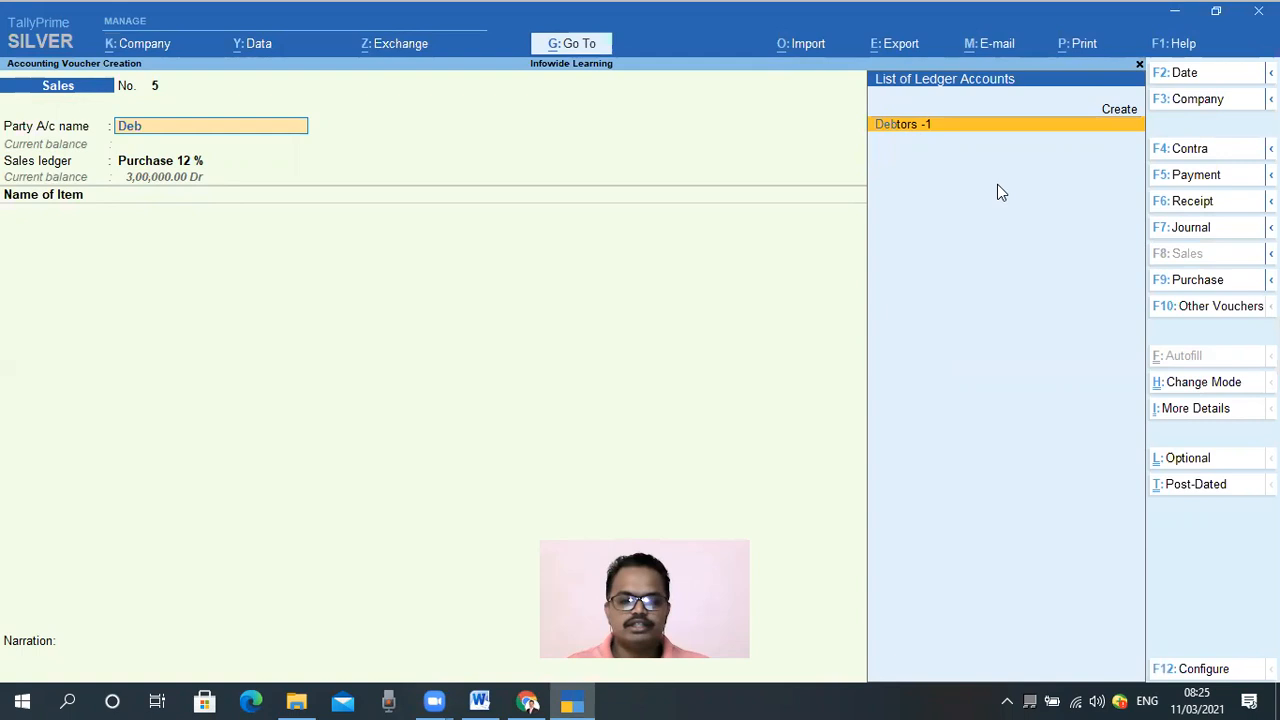
pyautogui.press('Return')
pyautogui.press('Return')
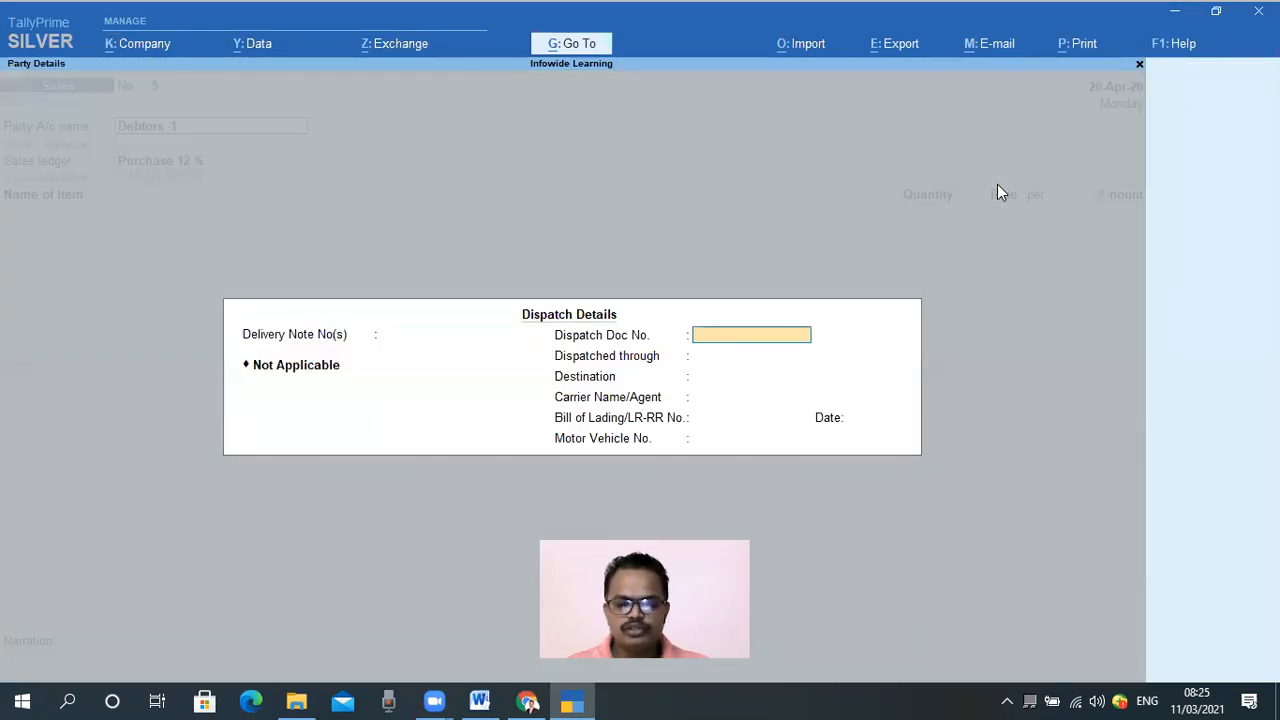
pyautogui.press('Return')
pyautogui.press('Return')
pyautogui.press('Return')
pyautogui.press('Return')
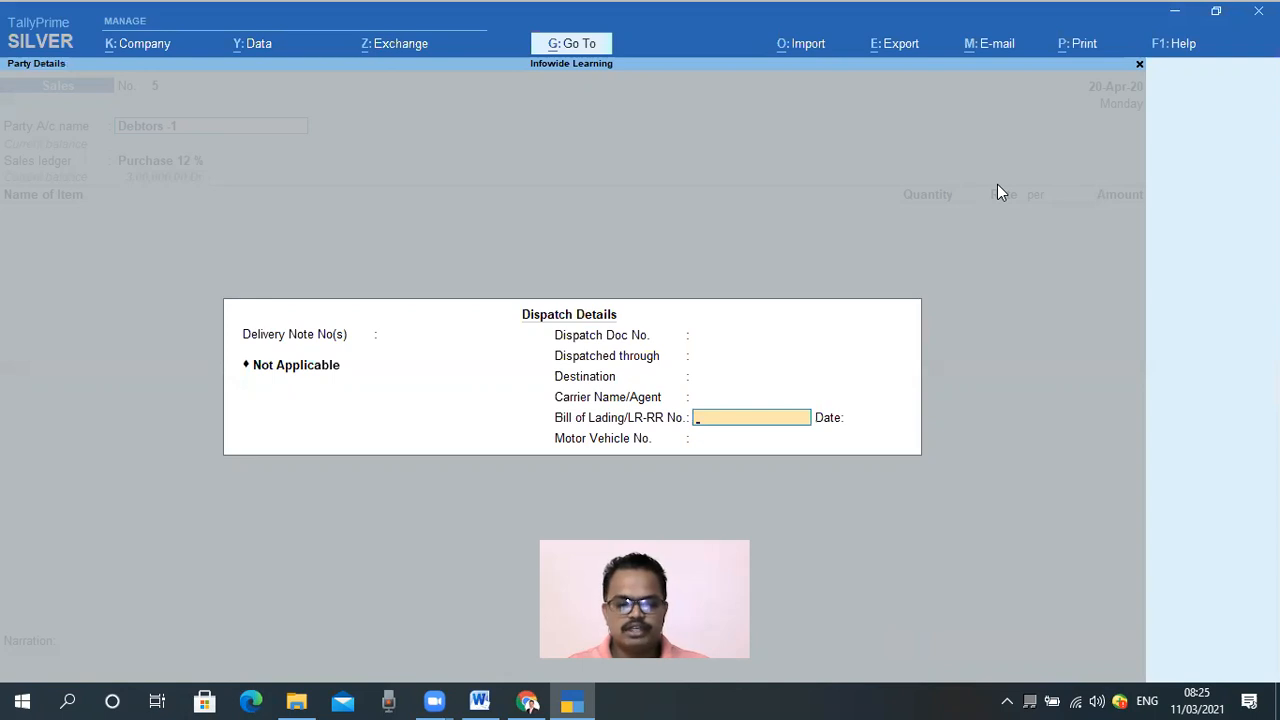
pyautogui.press('Return')
pyautogui.press('Return')
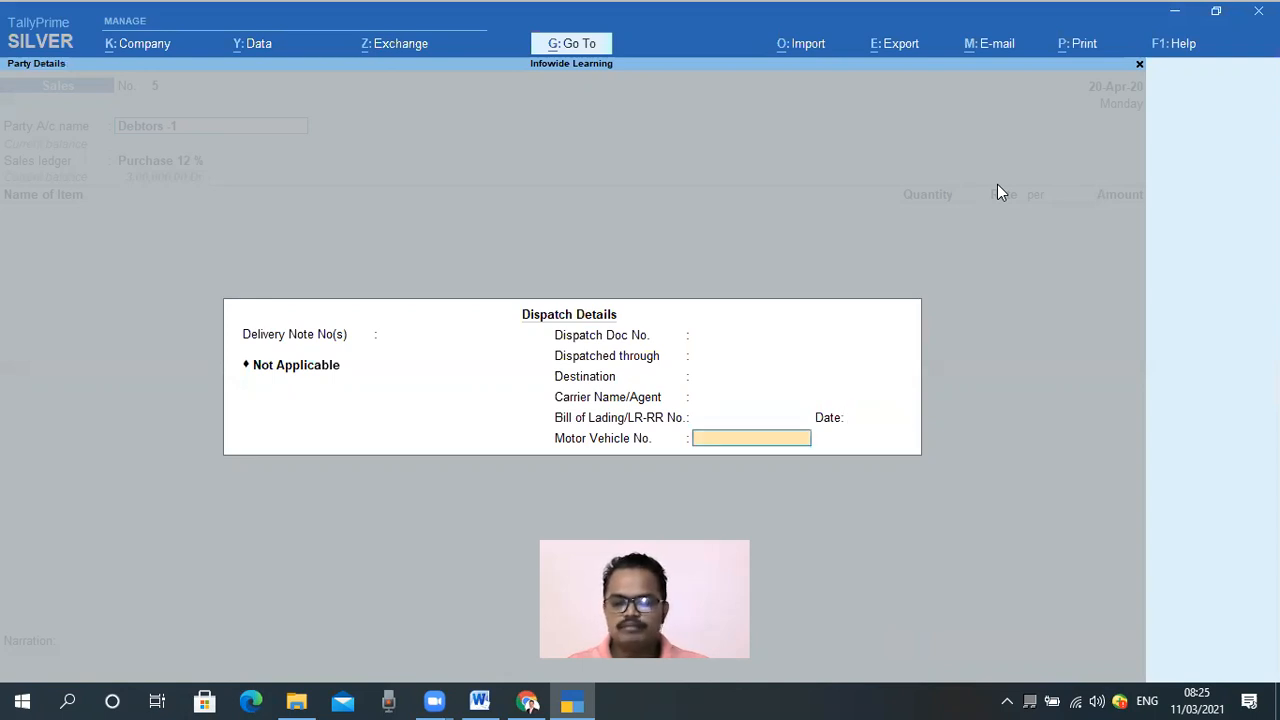
pyautogui.press('Return')
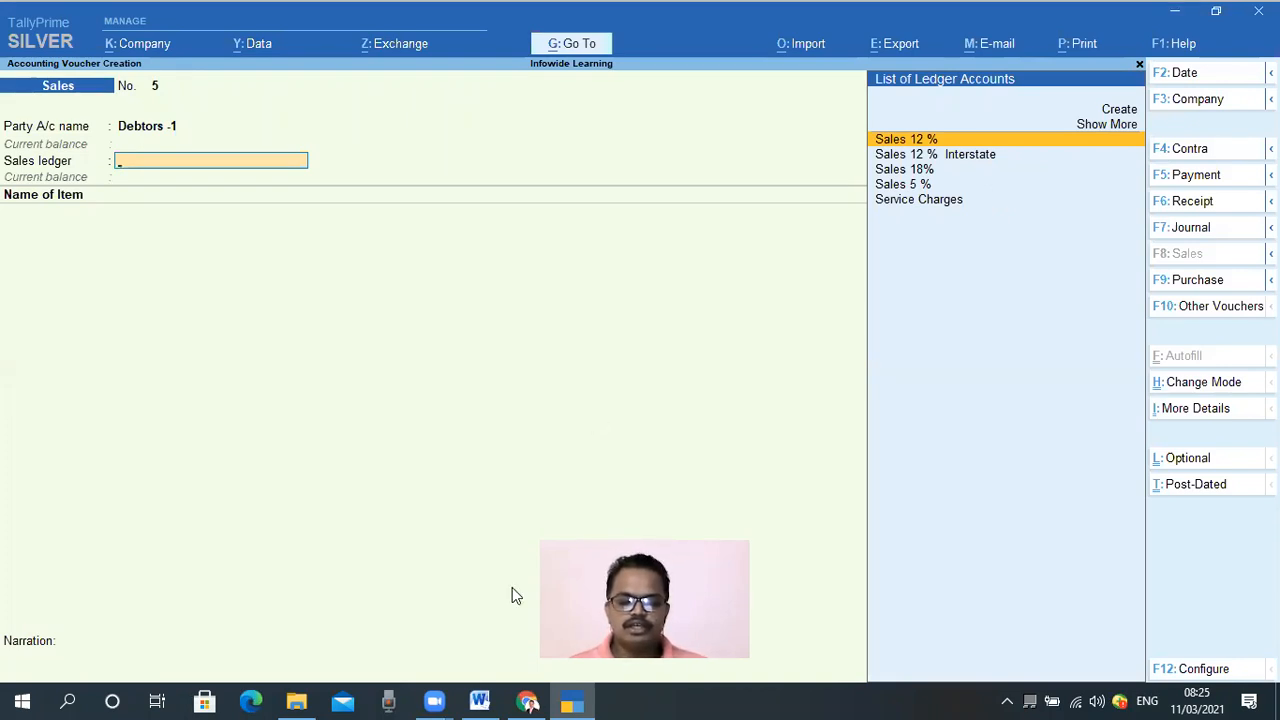
pyautogui.hotkey('ctrl', '2')
pyautogui.moveTo(3, 150)
pyautogui.mouseDown()
pyautogui.moveTo(152, 177)
pyautogui.moveTo(333, 174)
pyautogui.mouseUp()
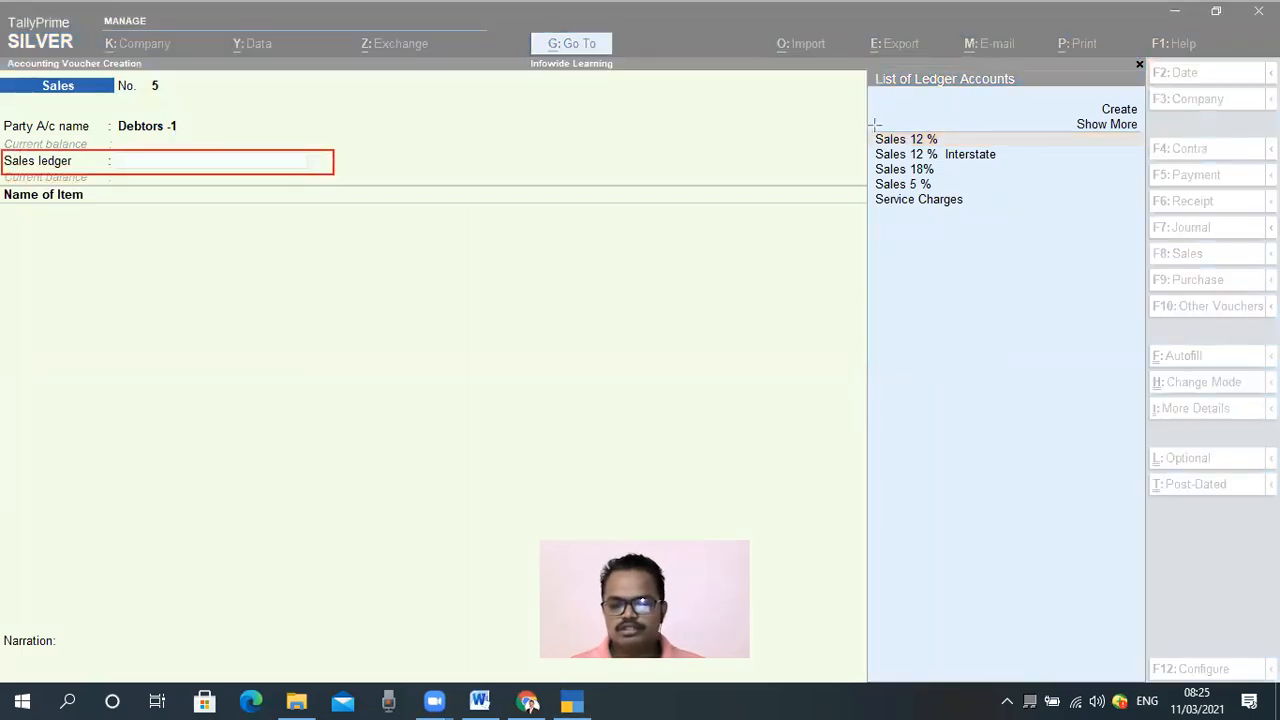
pyautogui.moveTo(870, 125)
pyautogui.mouseDown()
pyautogui.moveTo(903, 226)
pyautogui.moveTo(1021, 221)
pyautogui.mouseUp()
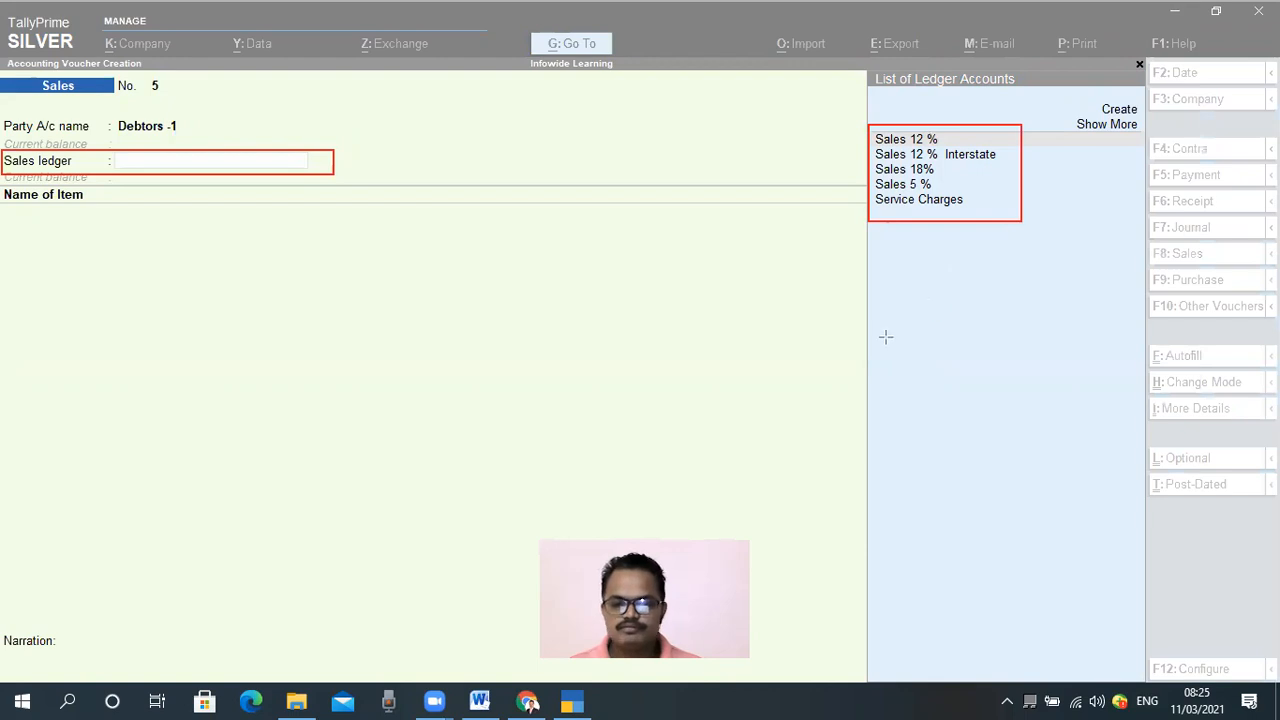
pyautogui.hotkey('ctrl', 'z')
pyautogui.hotkey('ctrl', 'z')
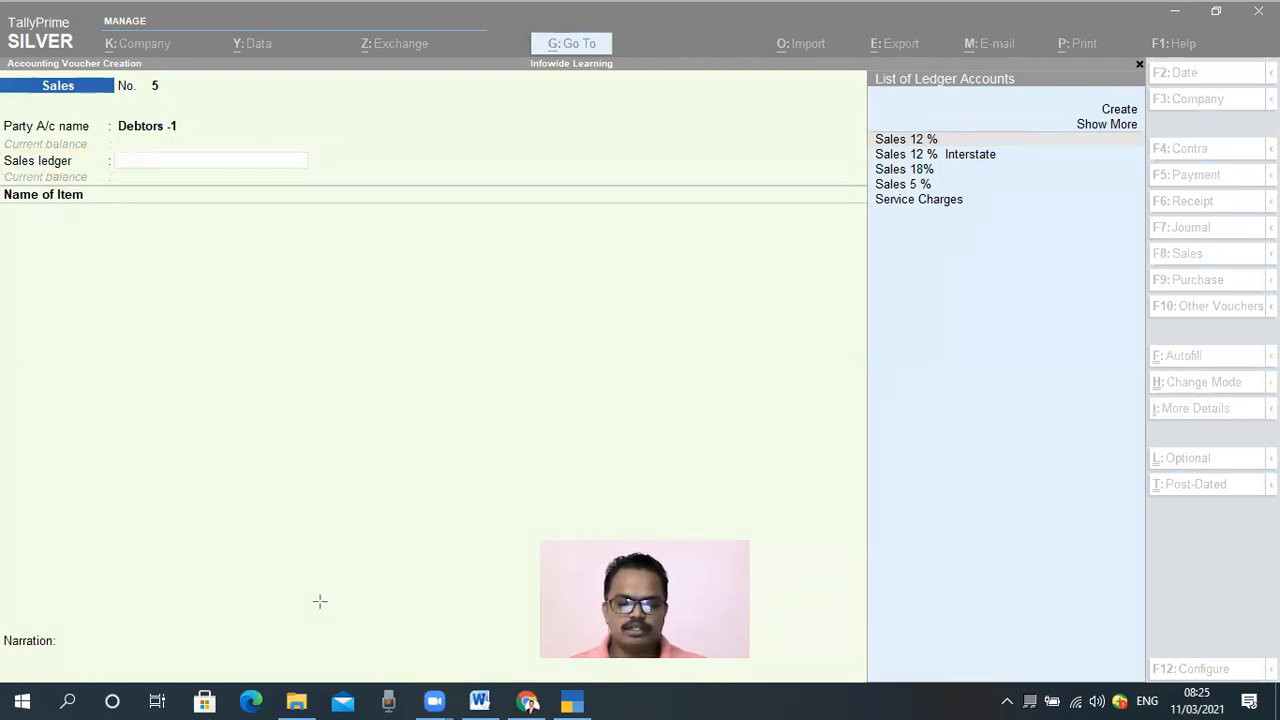
pyautogui.click(503, 160)
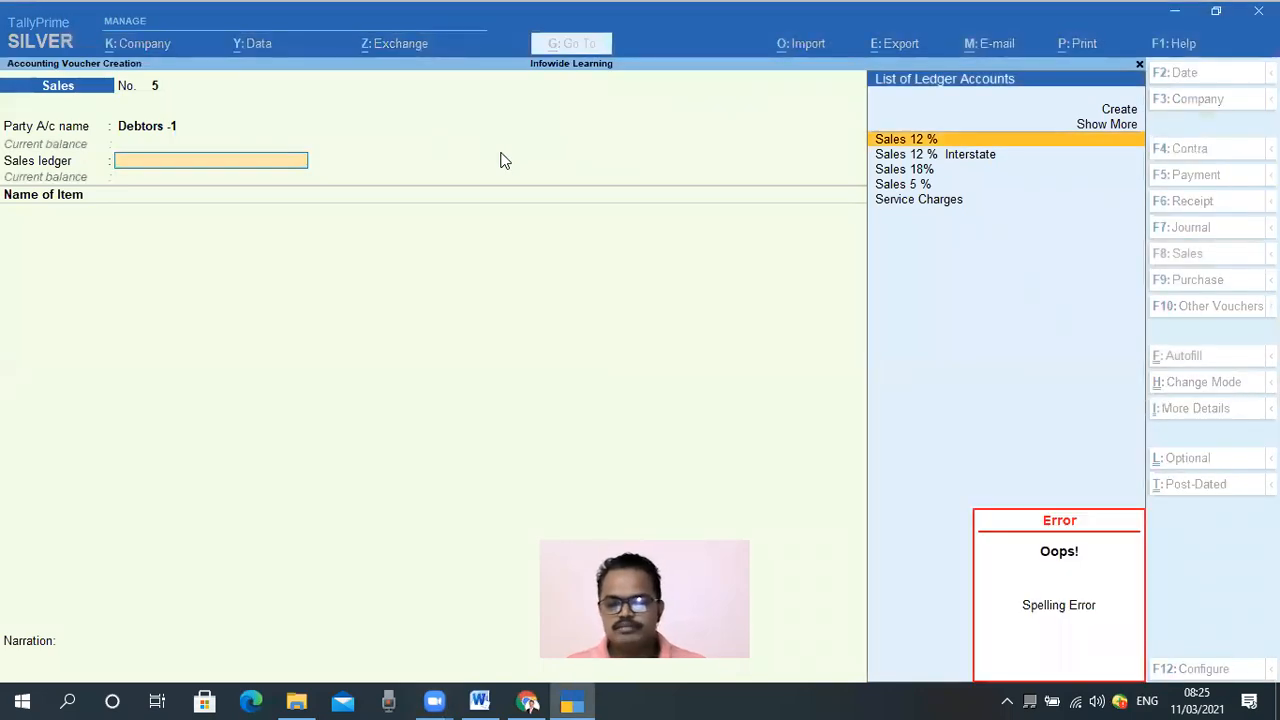
# Choose Sales 12 % as the sales ledger for the voucher.
pyautogui.press('Return')
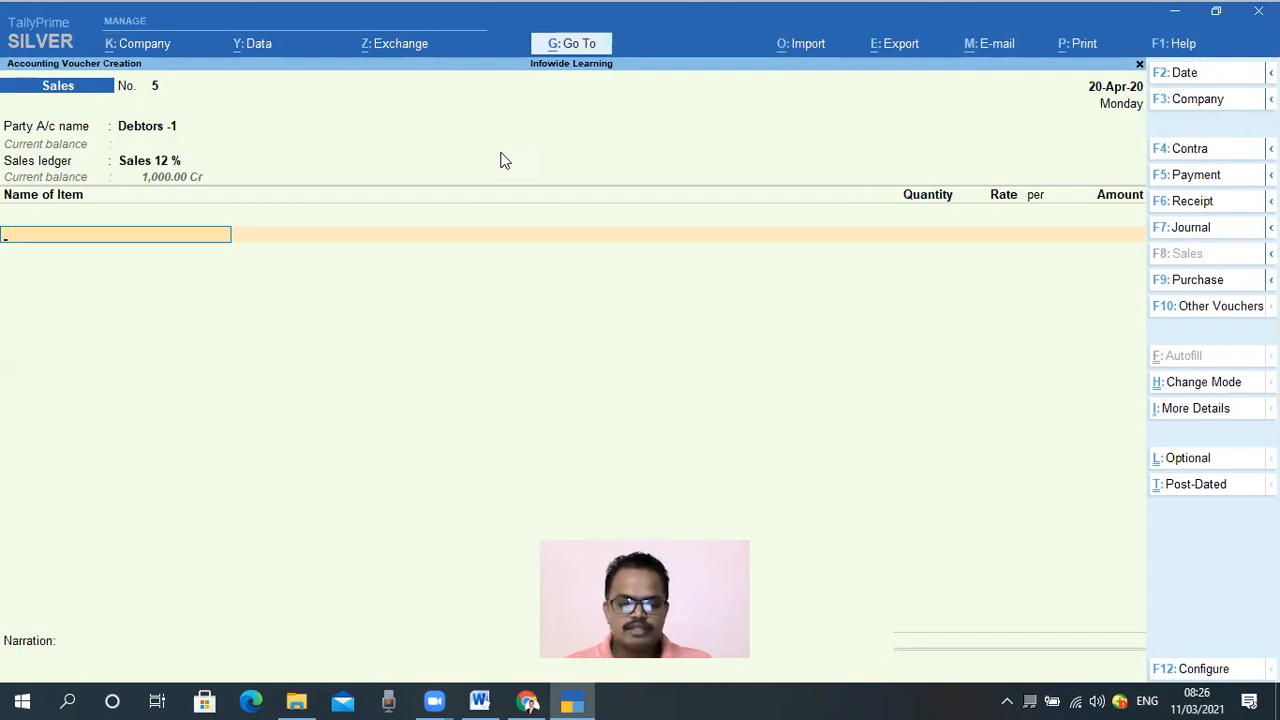
# Add Laptop as the voucher's stock item and keep its tracking number as Not Applicable.
pyautogui.write('La')
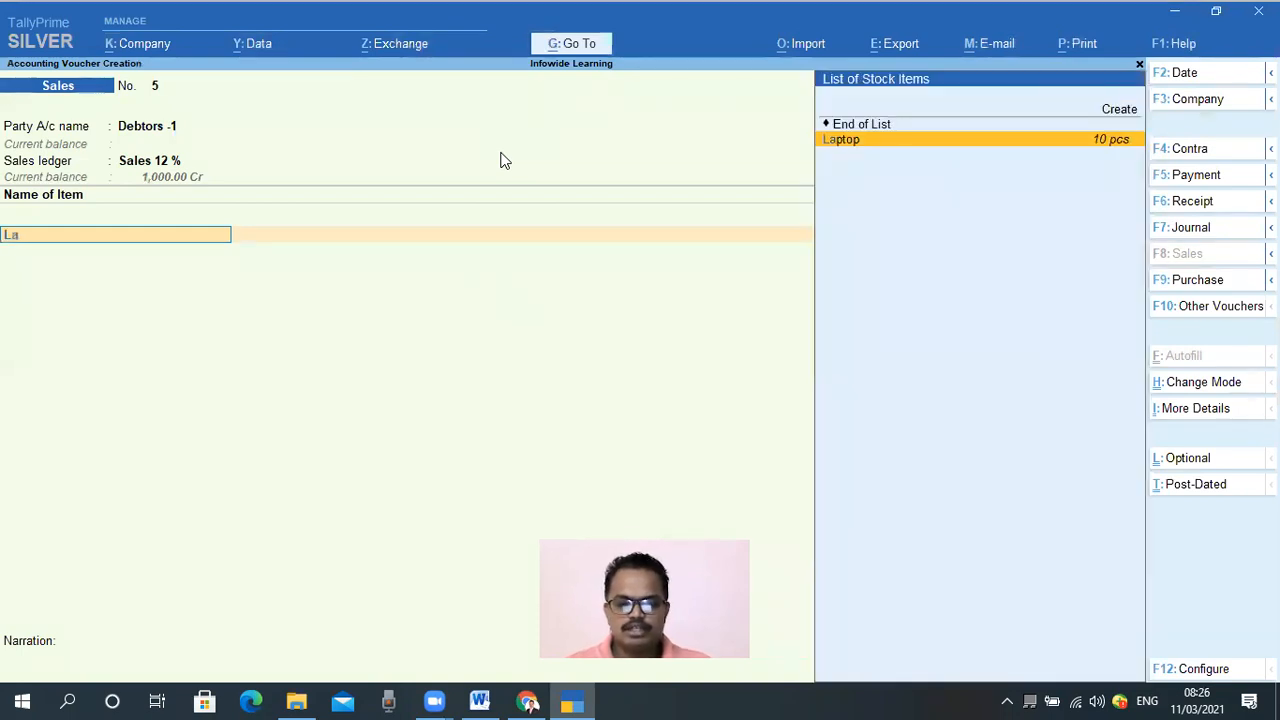
pyautogui.press('Return')
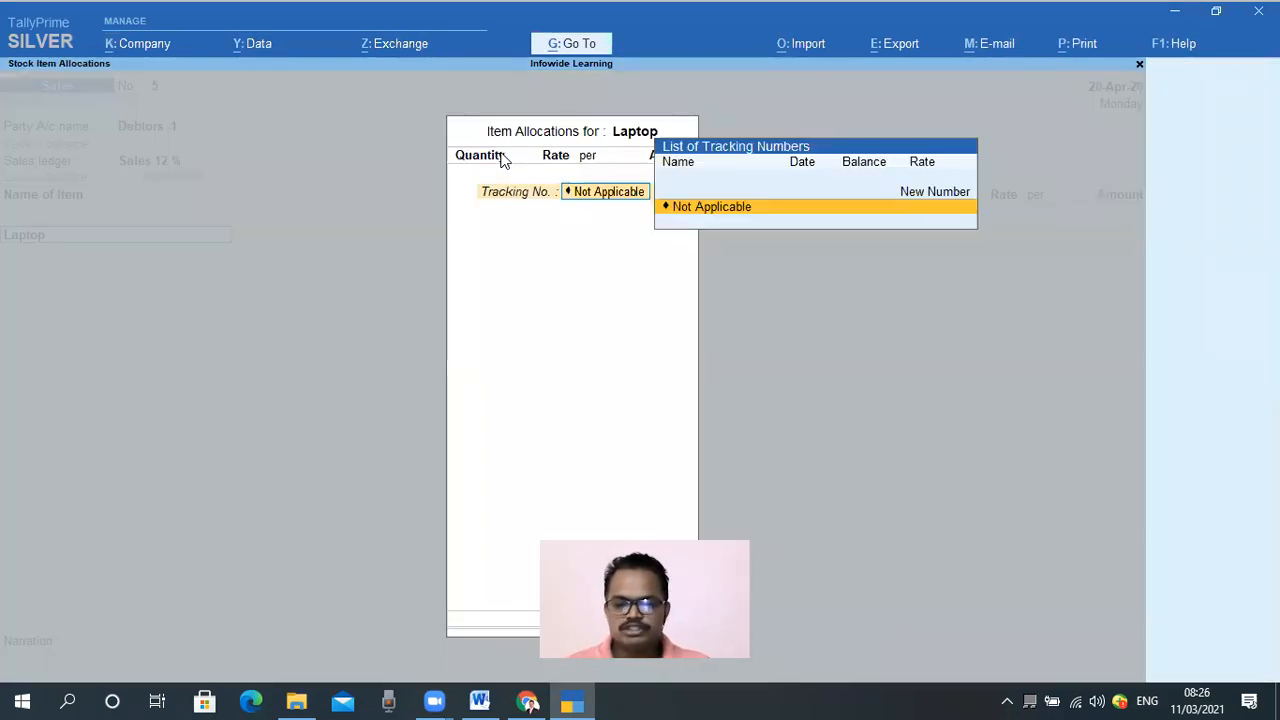
pyautogui.press('Return')
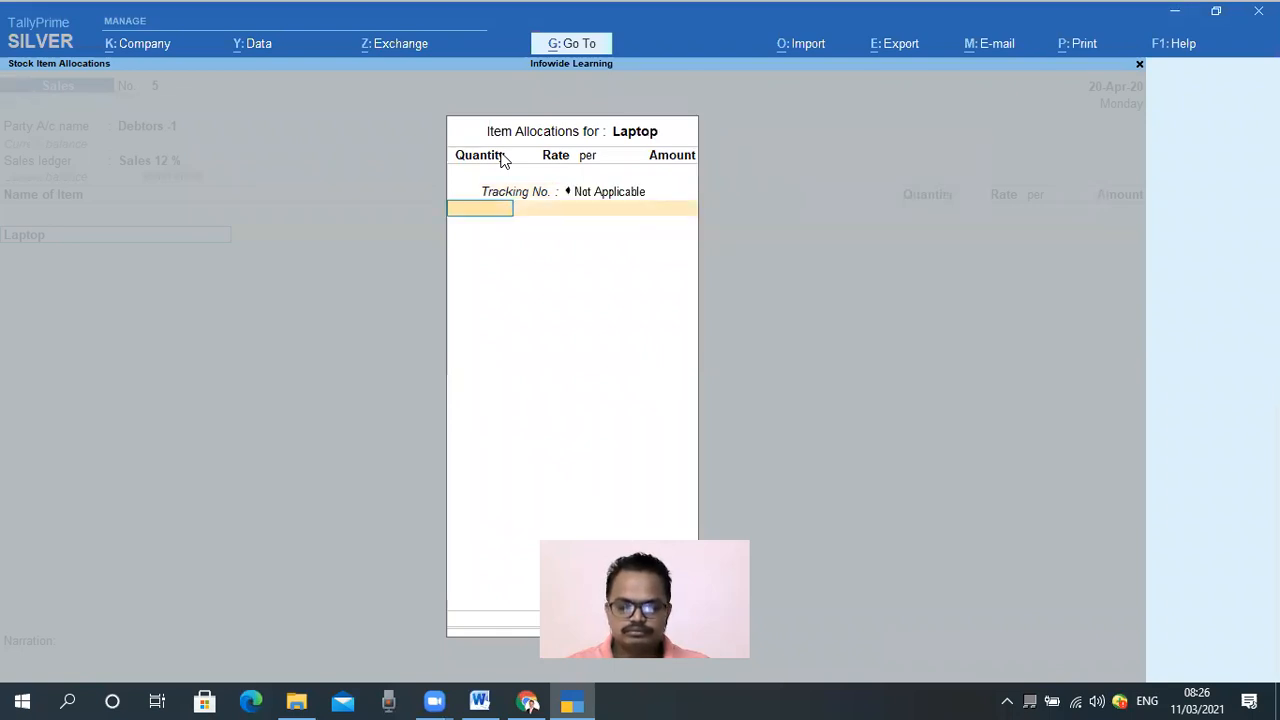
# Allocate 10 pcs of Laptop at a rate of 30000 per piece and finish the item line.
pyautogui.write('10')
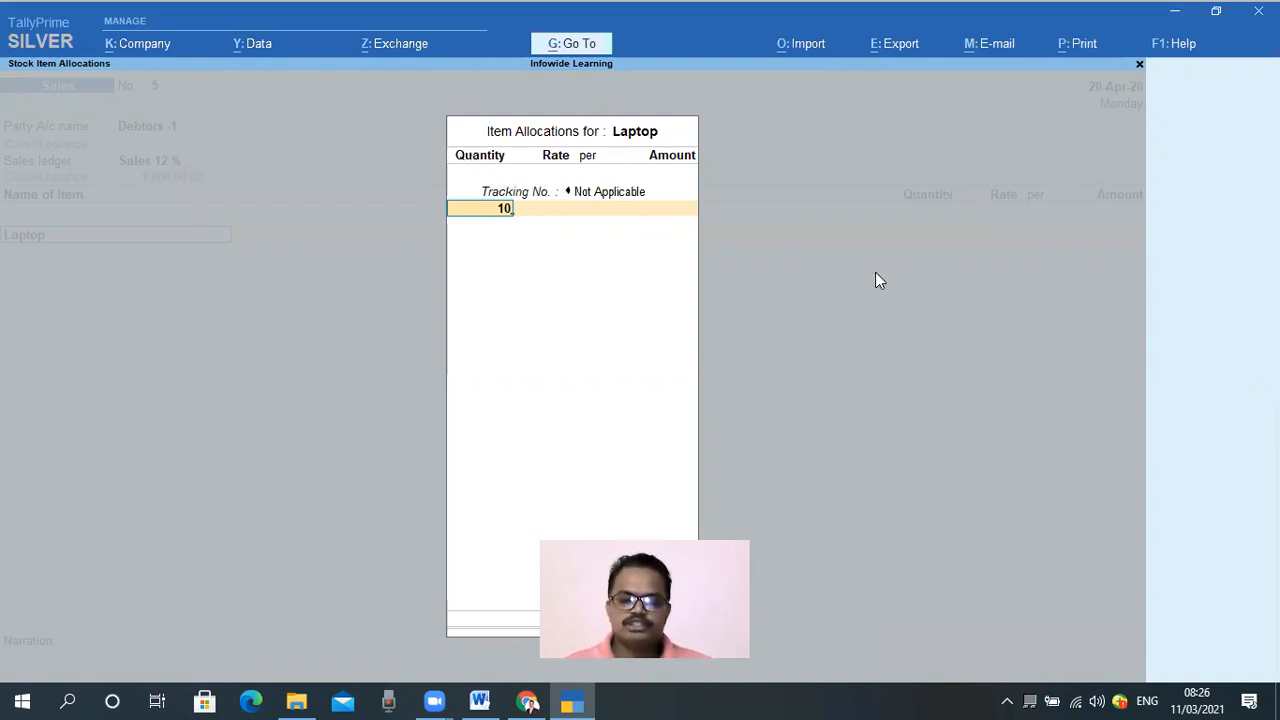
pyautogui.press('Return')
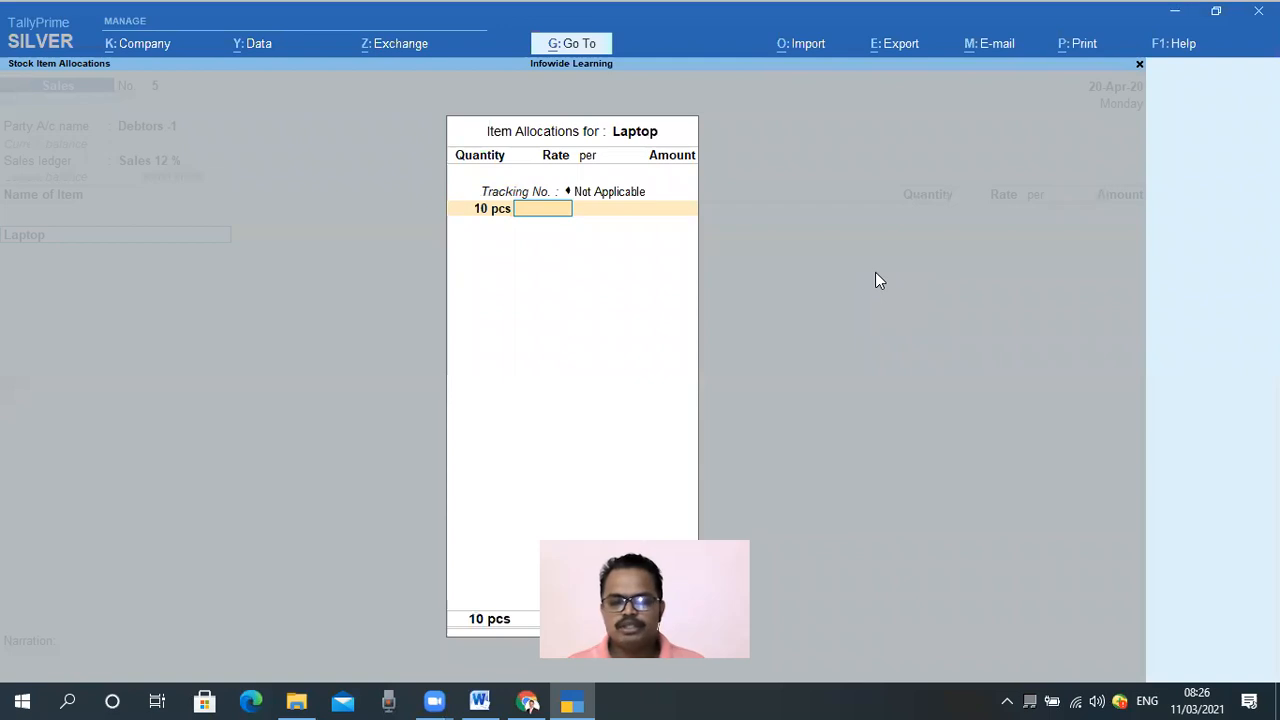
pyautogui.write('3')
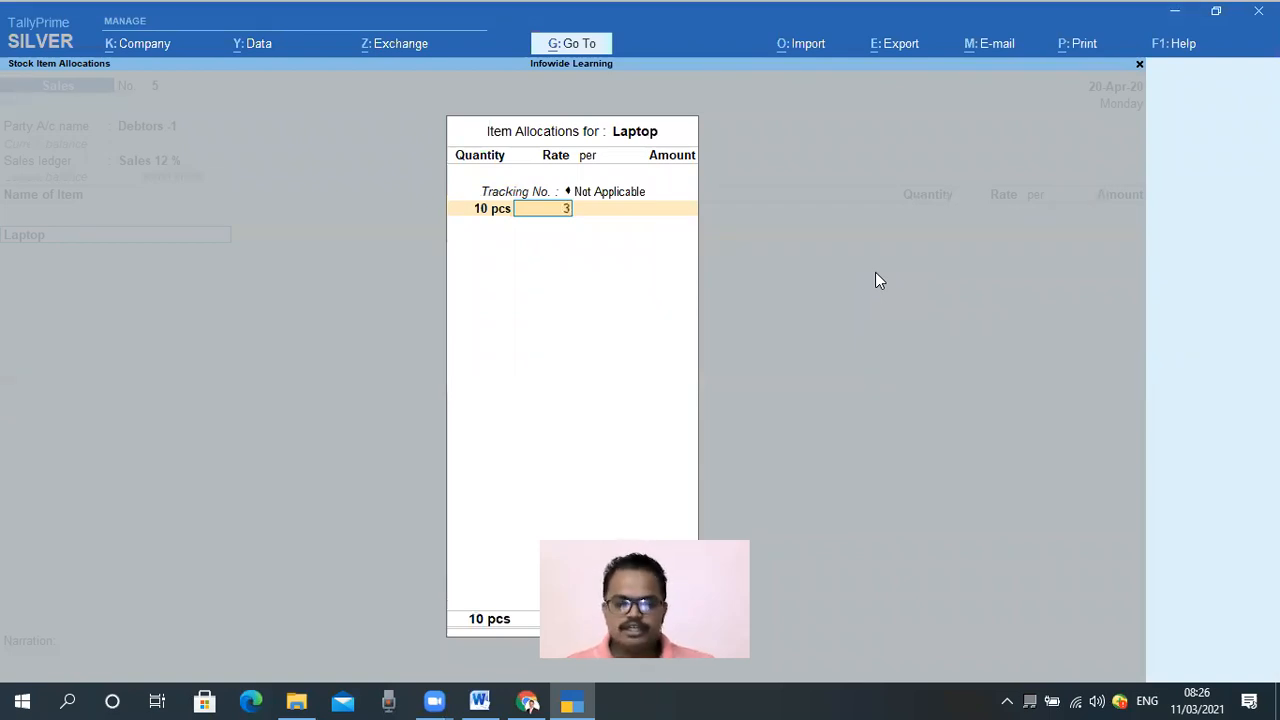
pyautogui.write('0000')
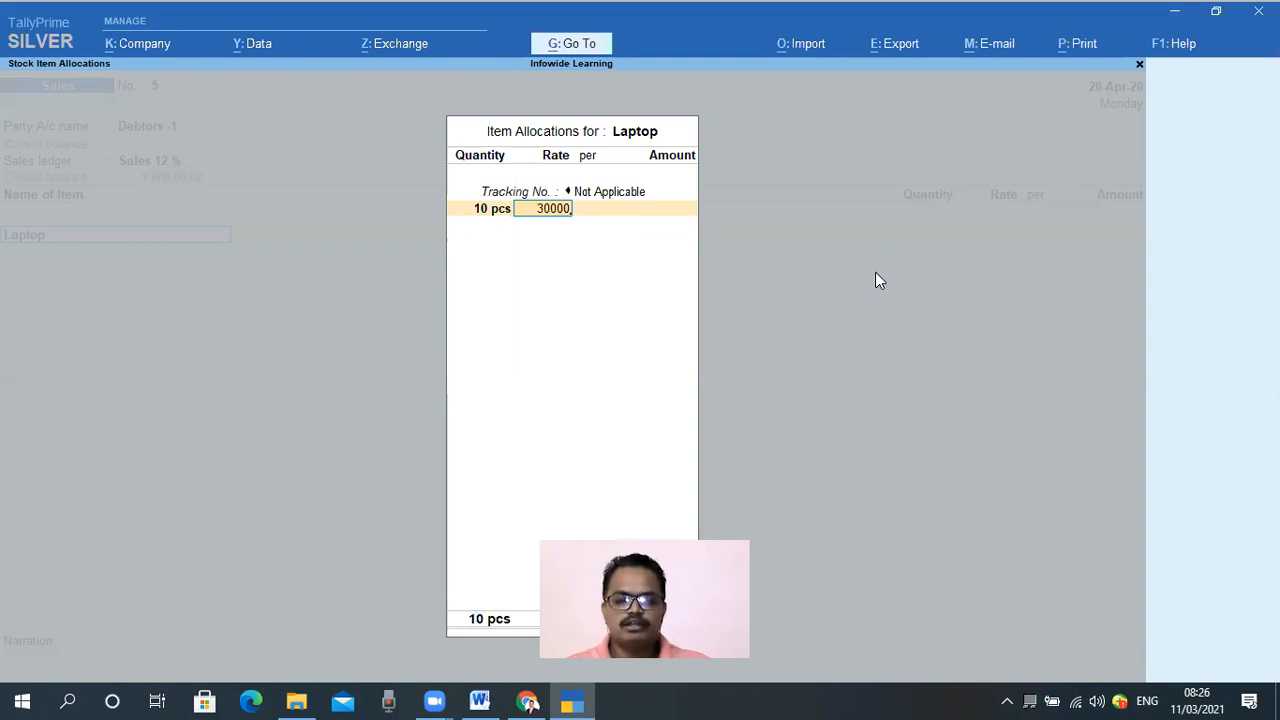
pyautogui.press('Return')
pyautogui.press('Return')
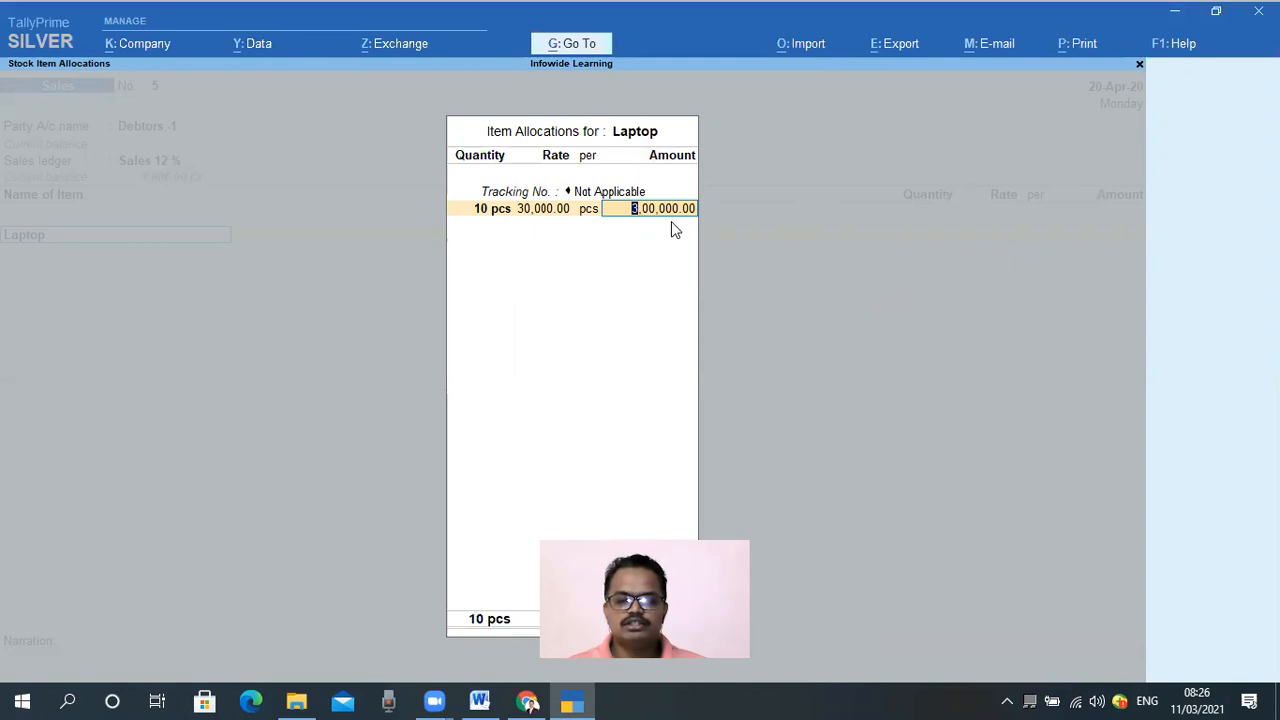
pyautogui.press('Return')
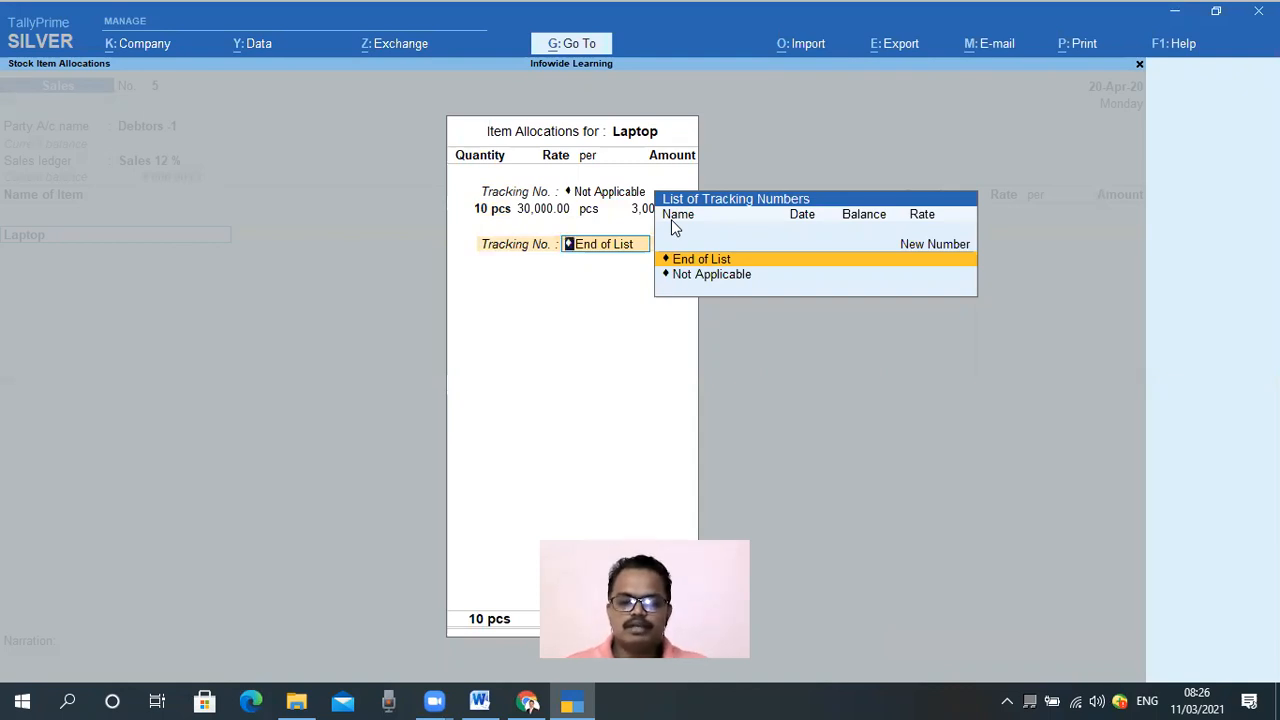
pyautogui.press('Return')
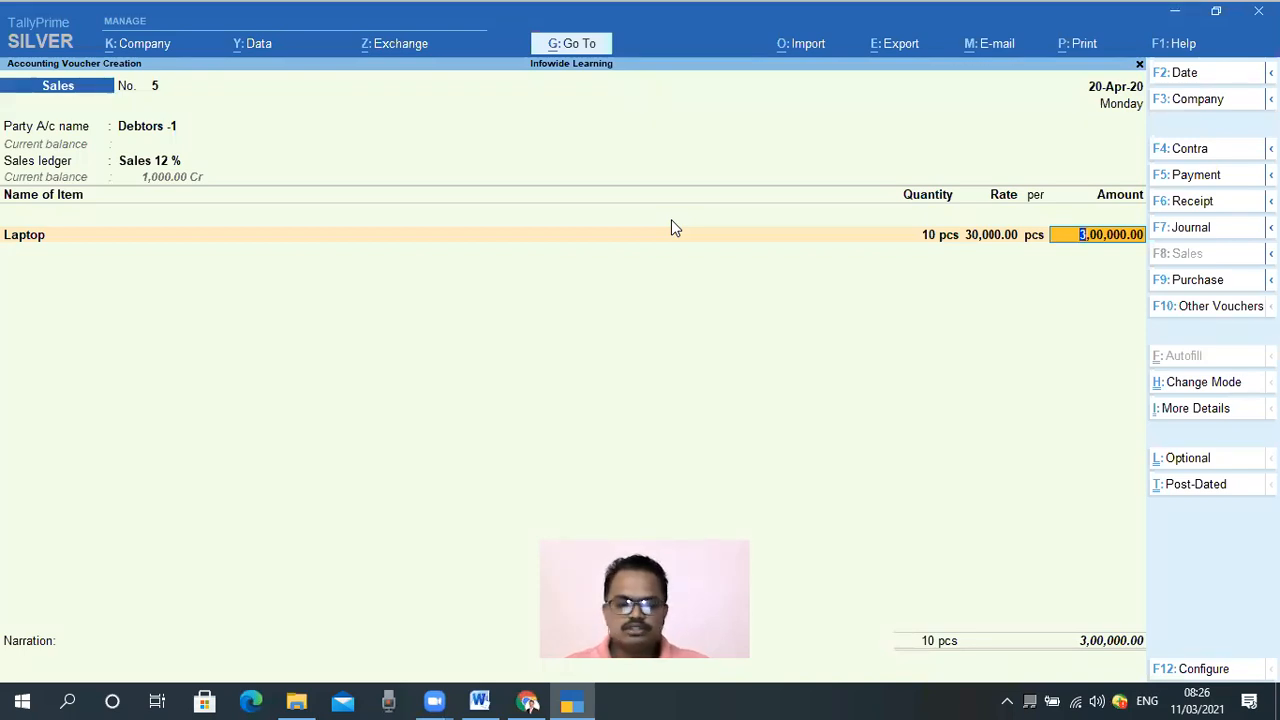
pyautogui.press('Return')
pyautogui.press('Return')
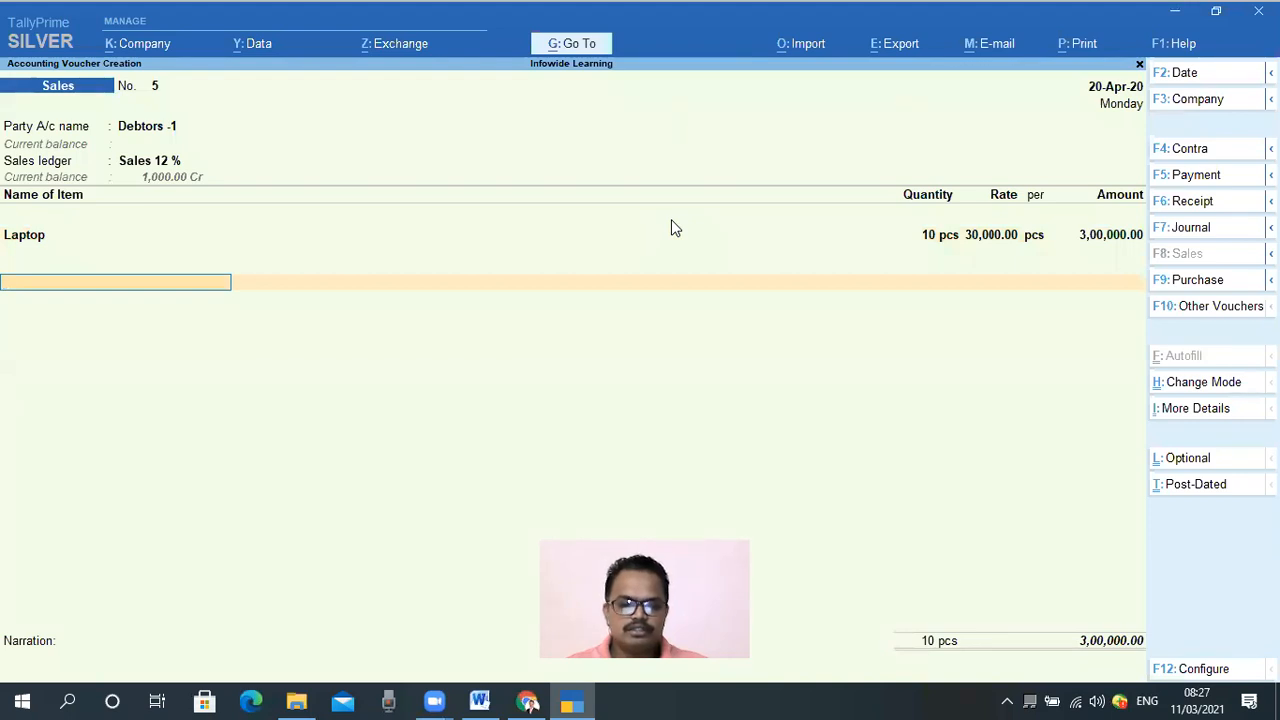
# Add the Output 6 % CGST ledger below the Laptop item in the Sales voucher.
pyautogui.press('Return')
pyautogui.press('Return')
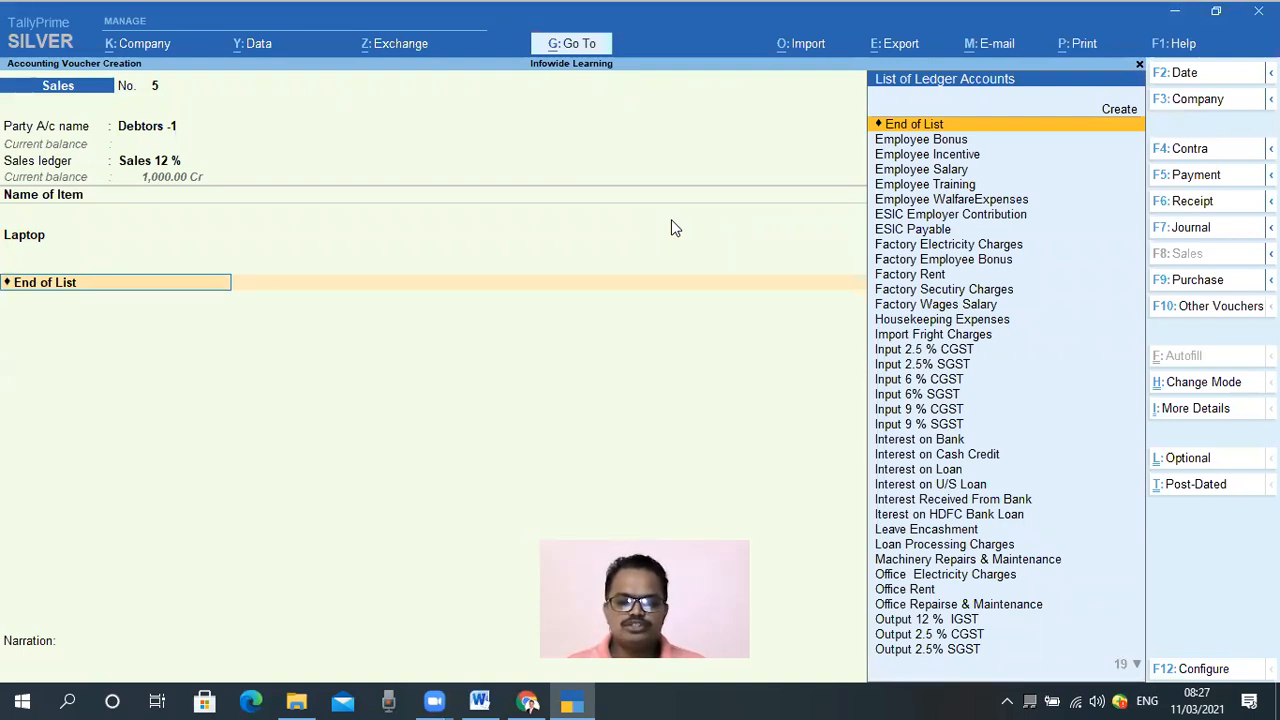
pyautogui.write('Ou')
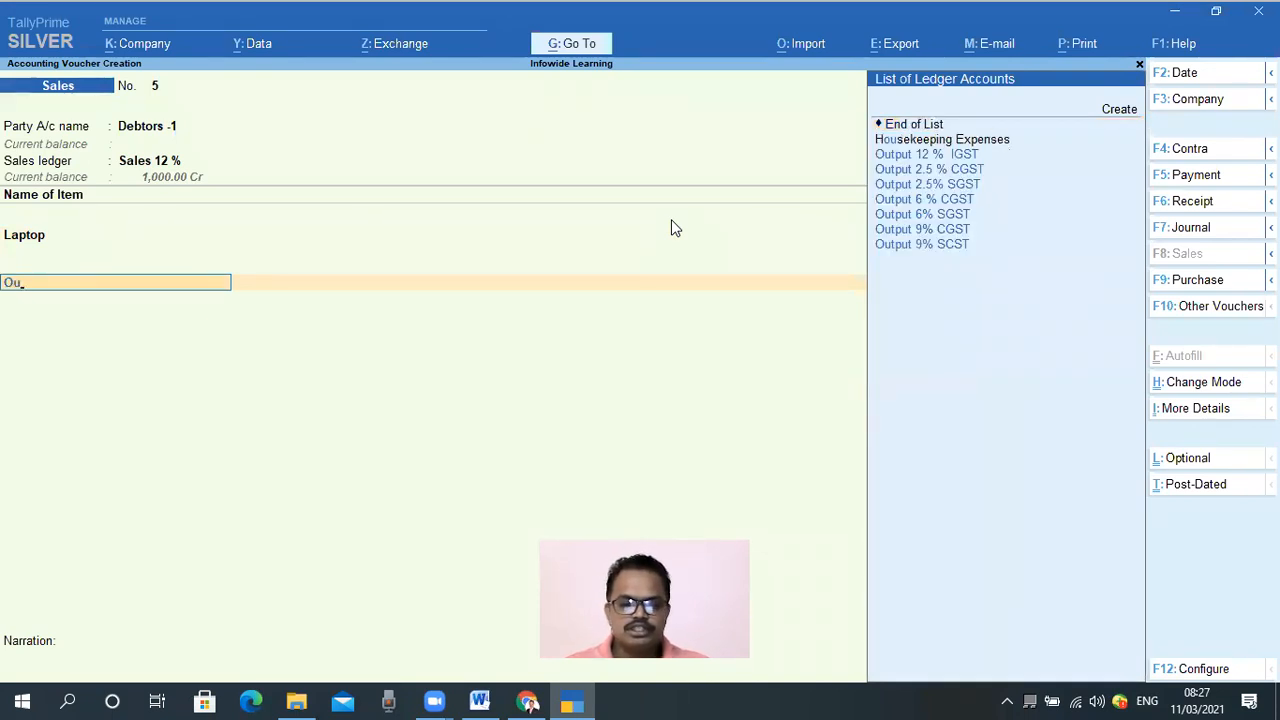
pyautogui.press('Down')
pyautogui.press('Down')
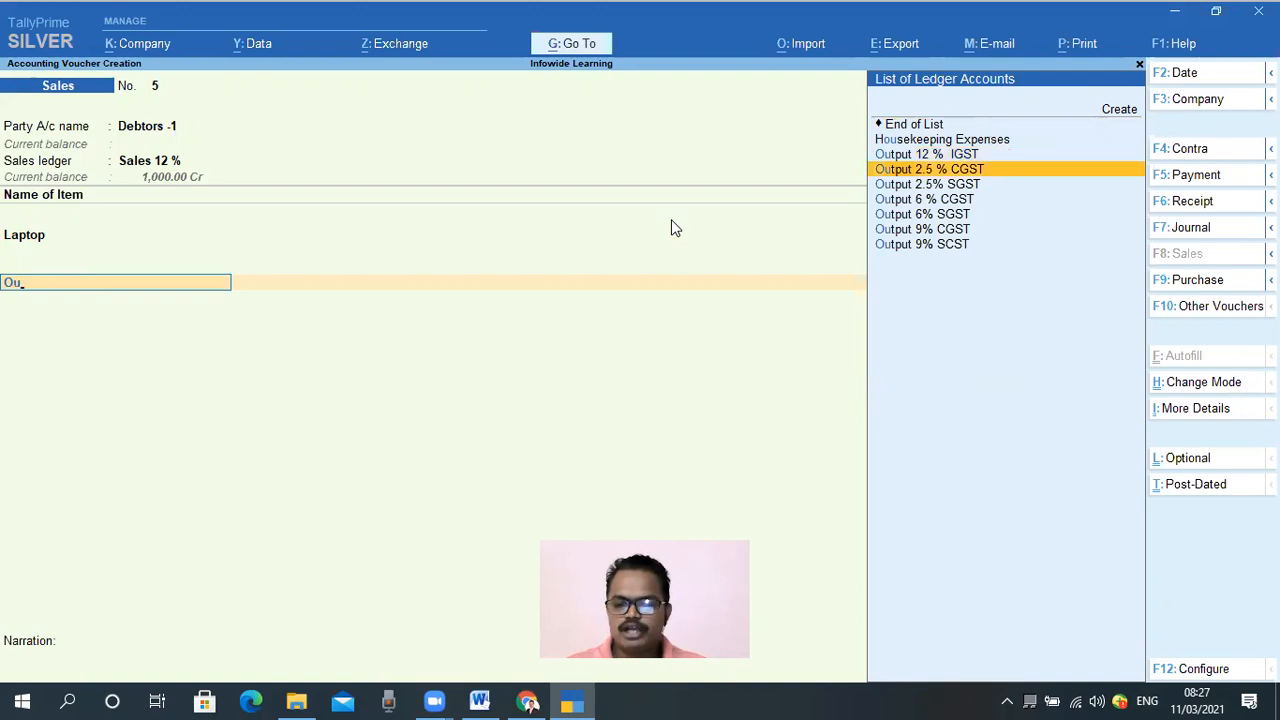
pyautogui.press('Down')
pyautogui.press('Down')
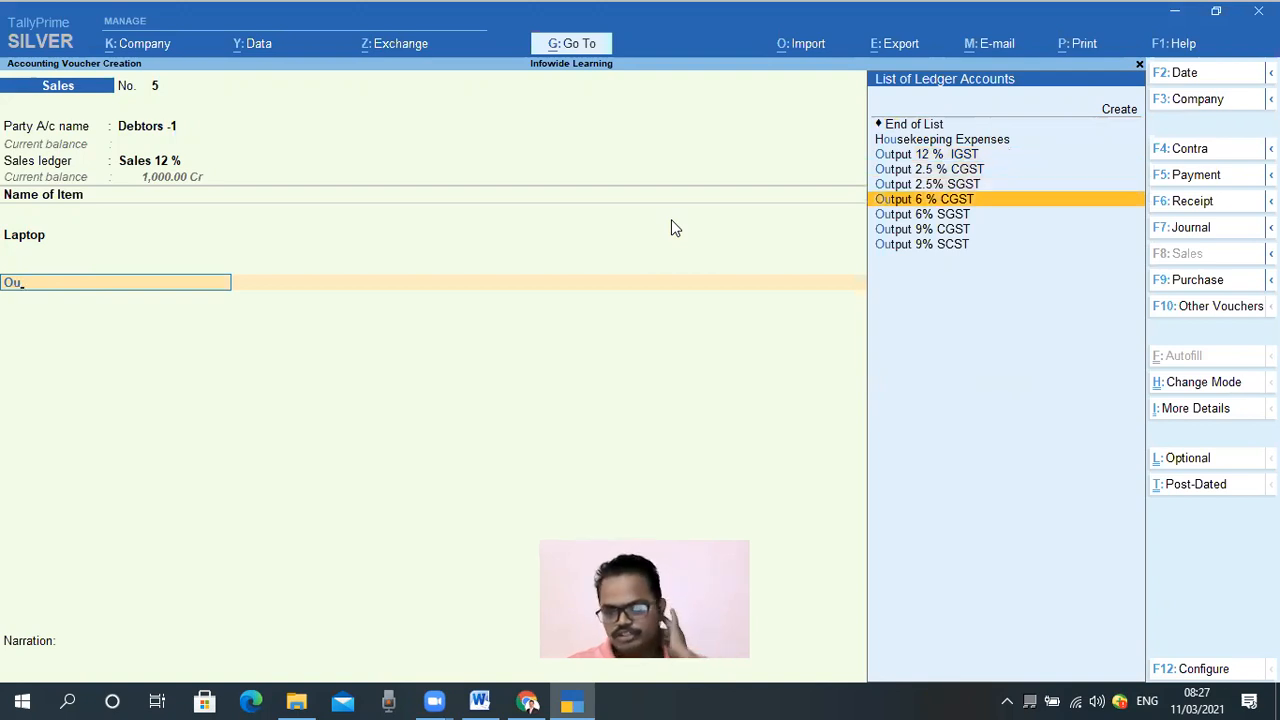
pyautogui.press('Return')
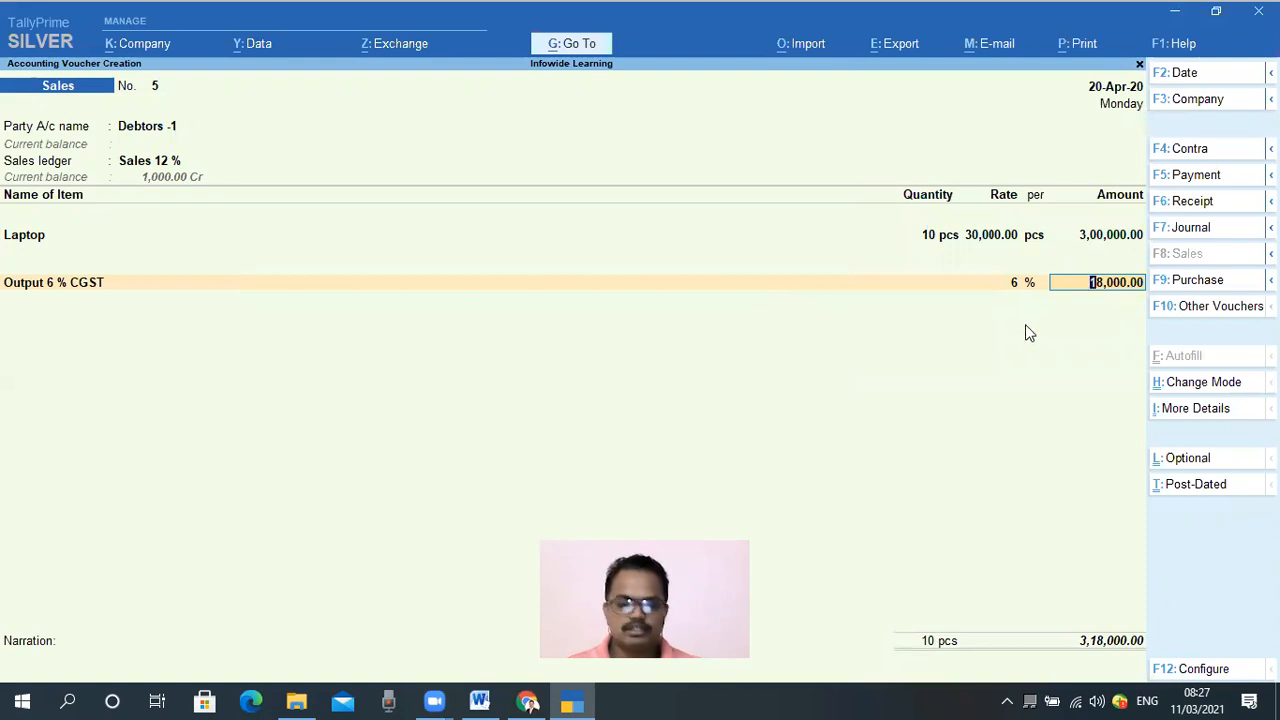
# Check the CGST amount by computing 300000*6% in the built-in calculator, and close the calculator.
pyautogui.hotkey('ctrl', 'n')
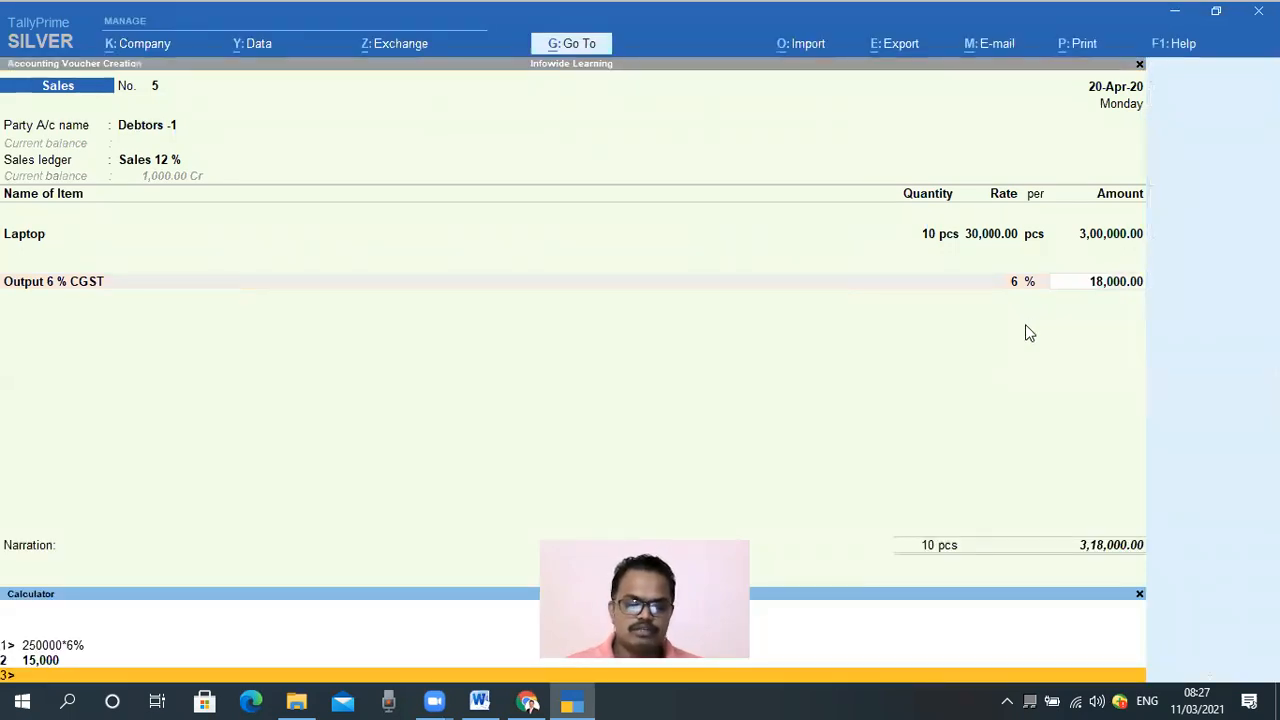
pyautogui.write('300000')
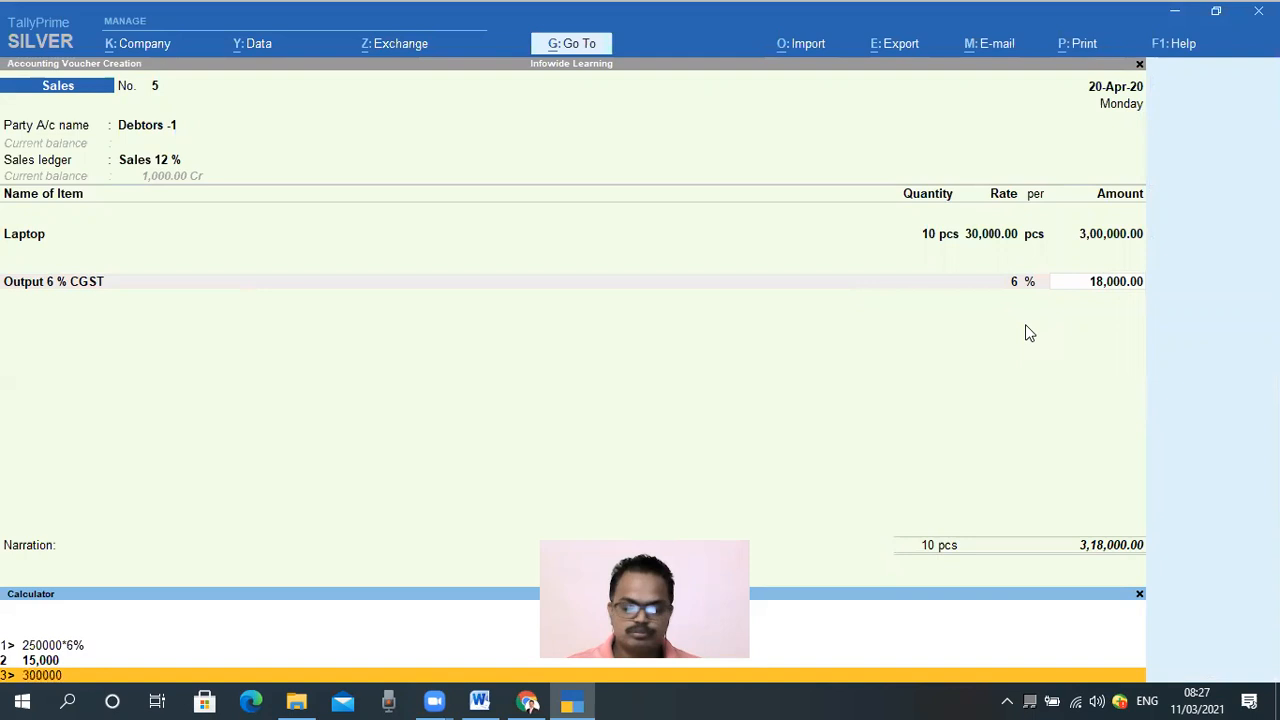
pyautogui.write('*6')
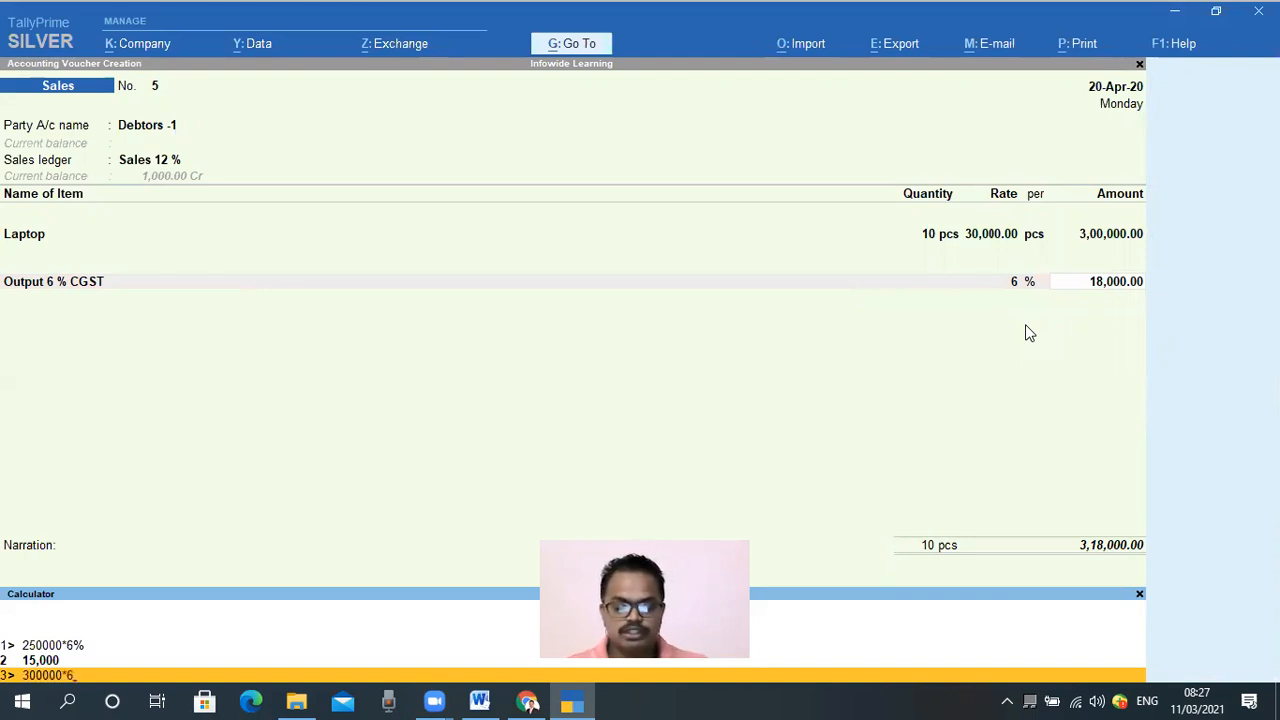
pyautogui.write('%')
pyautogui.press('Return')
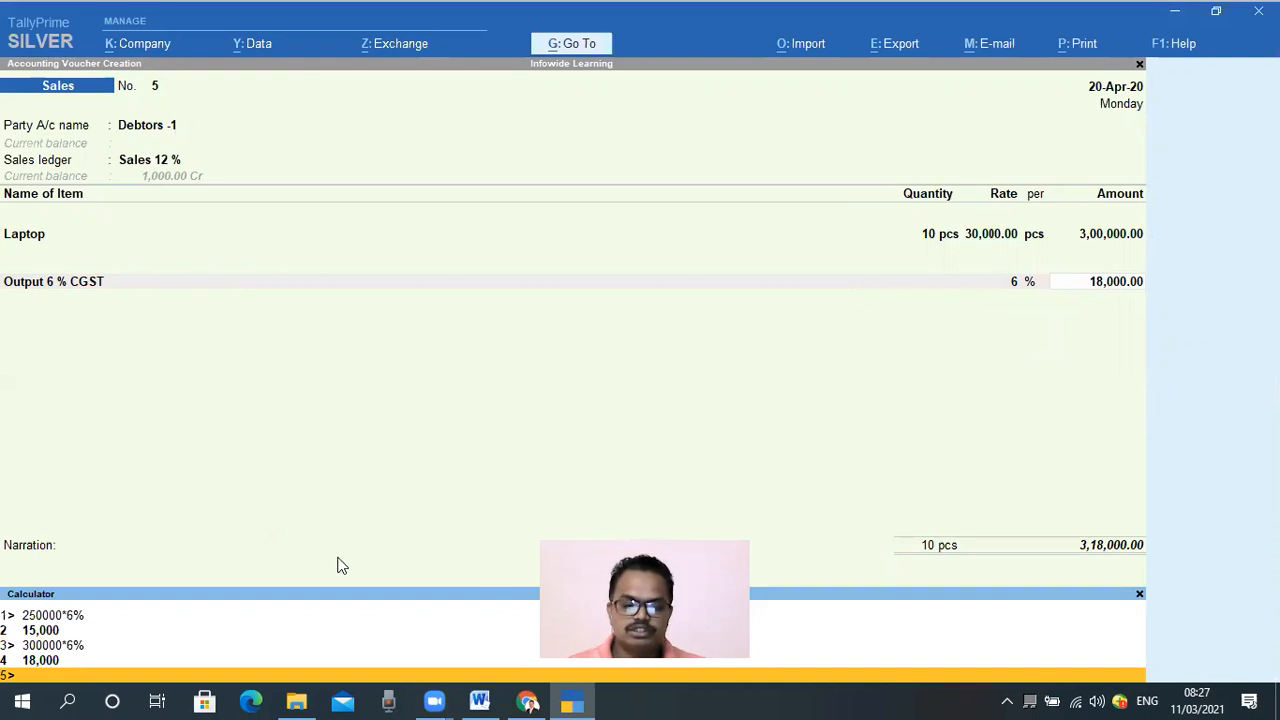
pyautogui.click(1138, 594)
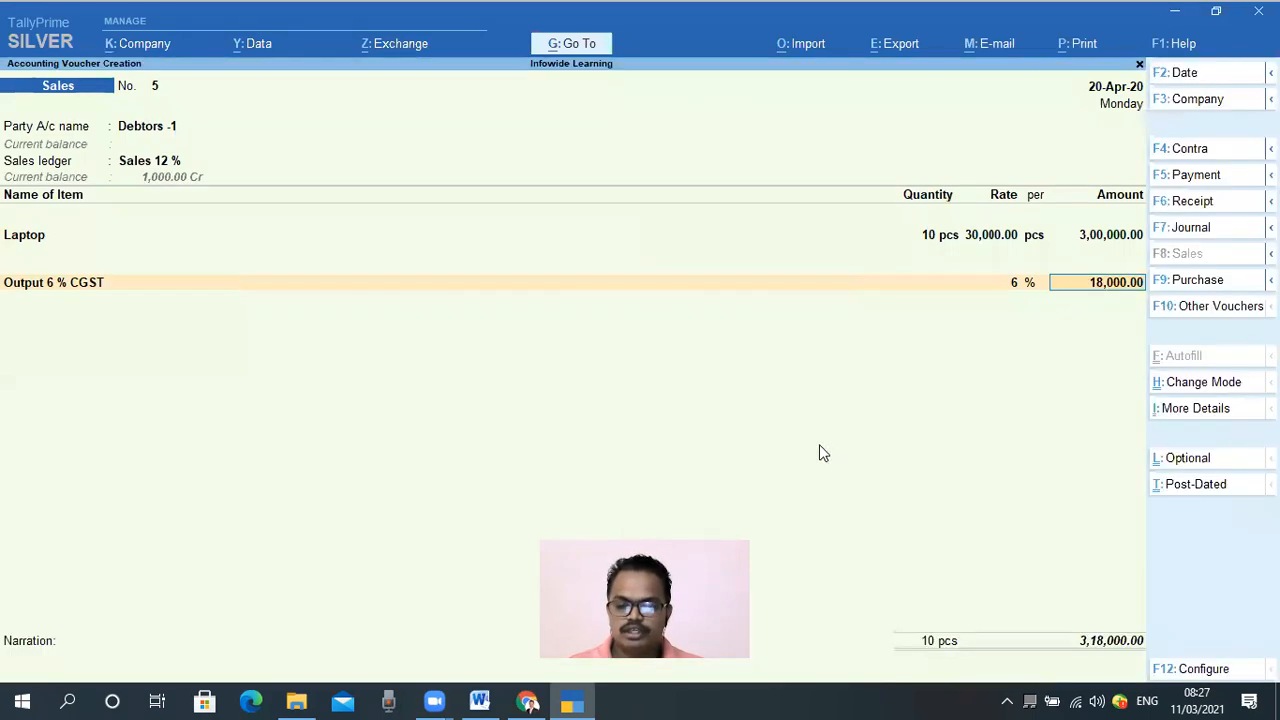
# Accept the CGST line and add the Output 6% SGST ledger beneath it.
pyautogui.press('Return')
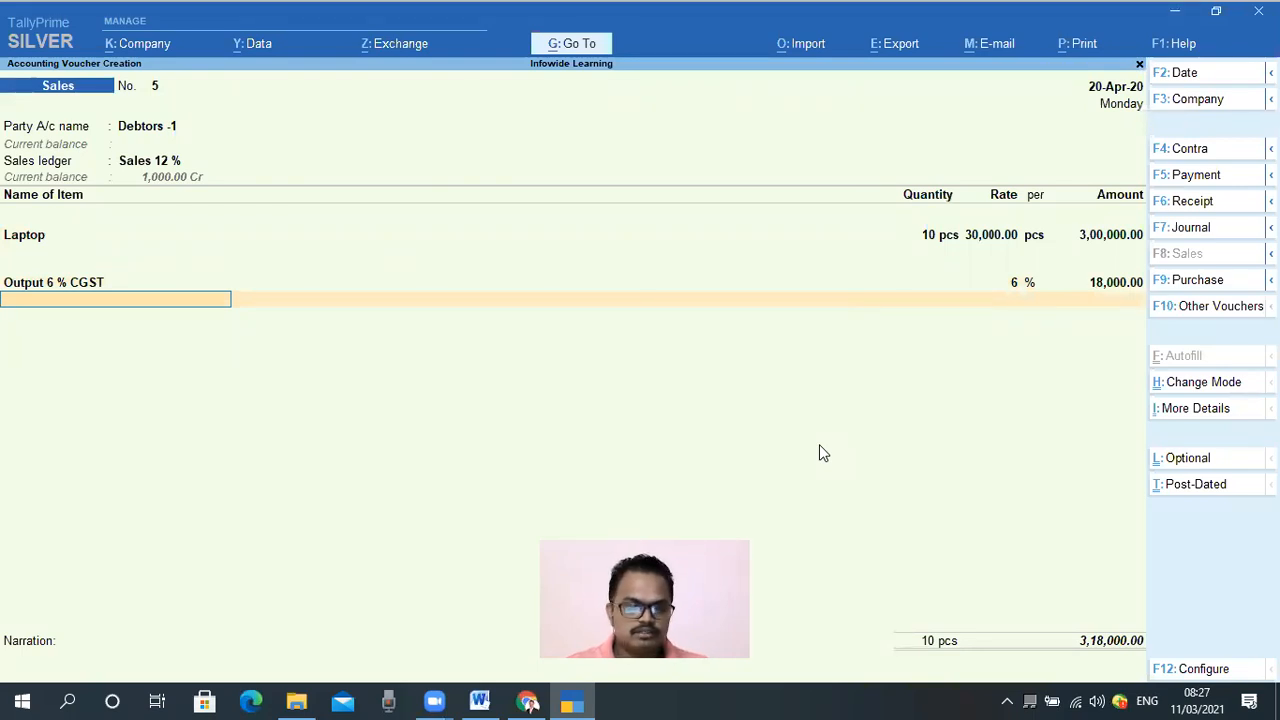
pyautogui.write('Out')
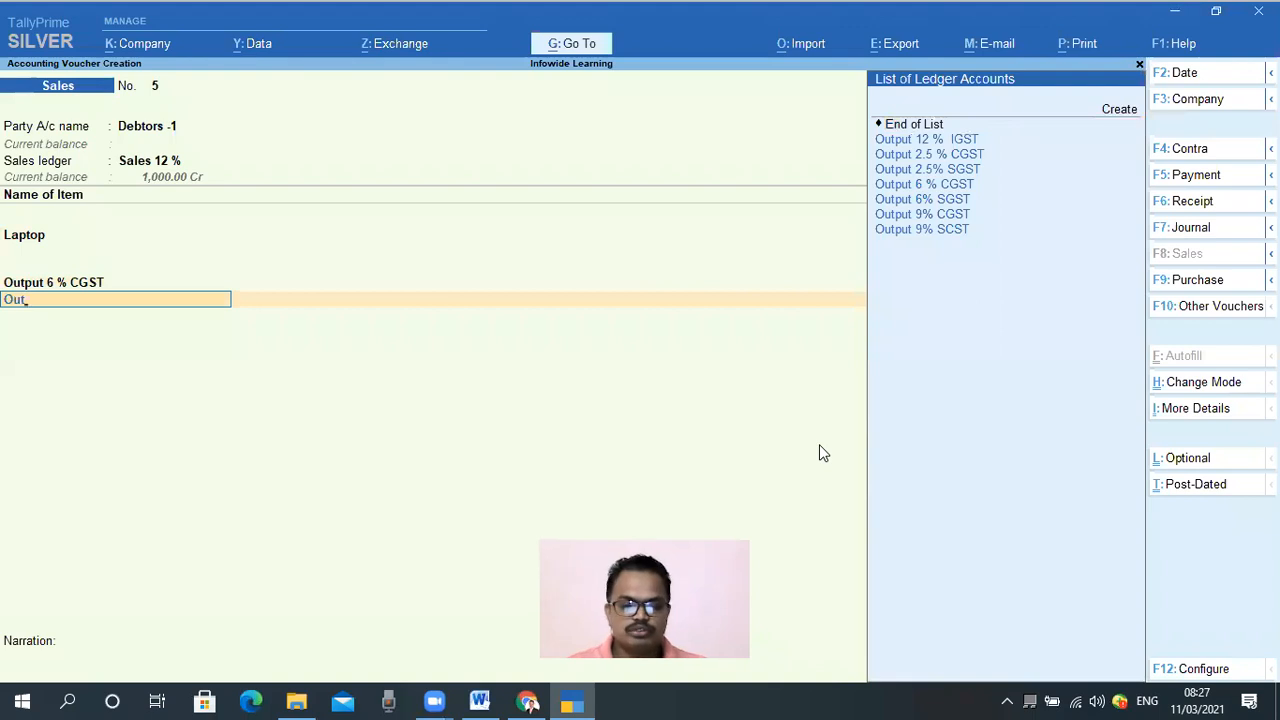
pyautogui.press('Down')
pyautogui.press('Down')
pyautogui.press('Down')
pyautogui.press('Down')
pyautogui.press('Down')
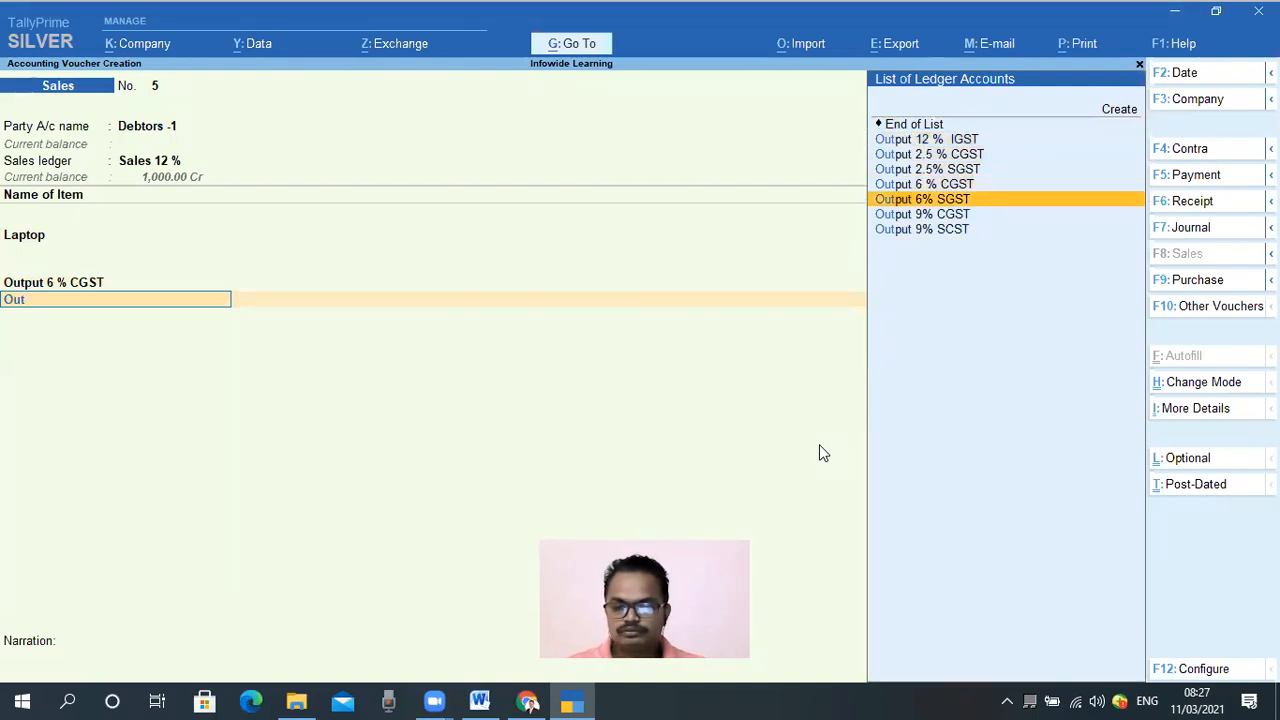
pyautogui.press('Down')
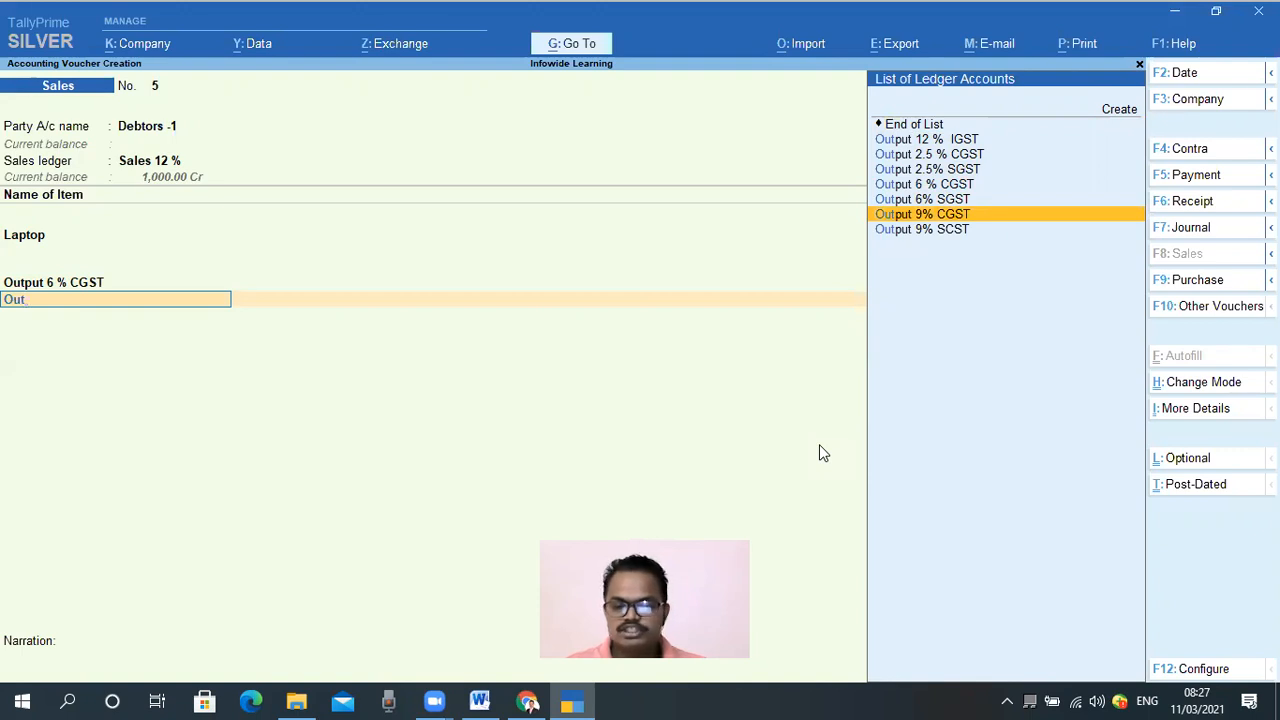
pyautogui.press('Up')
pyautogui.press('Return')
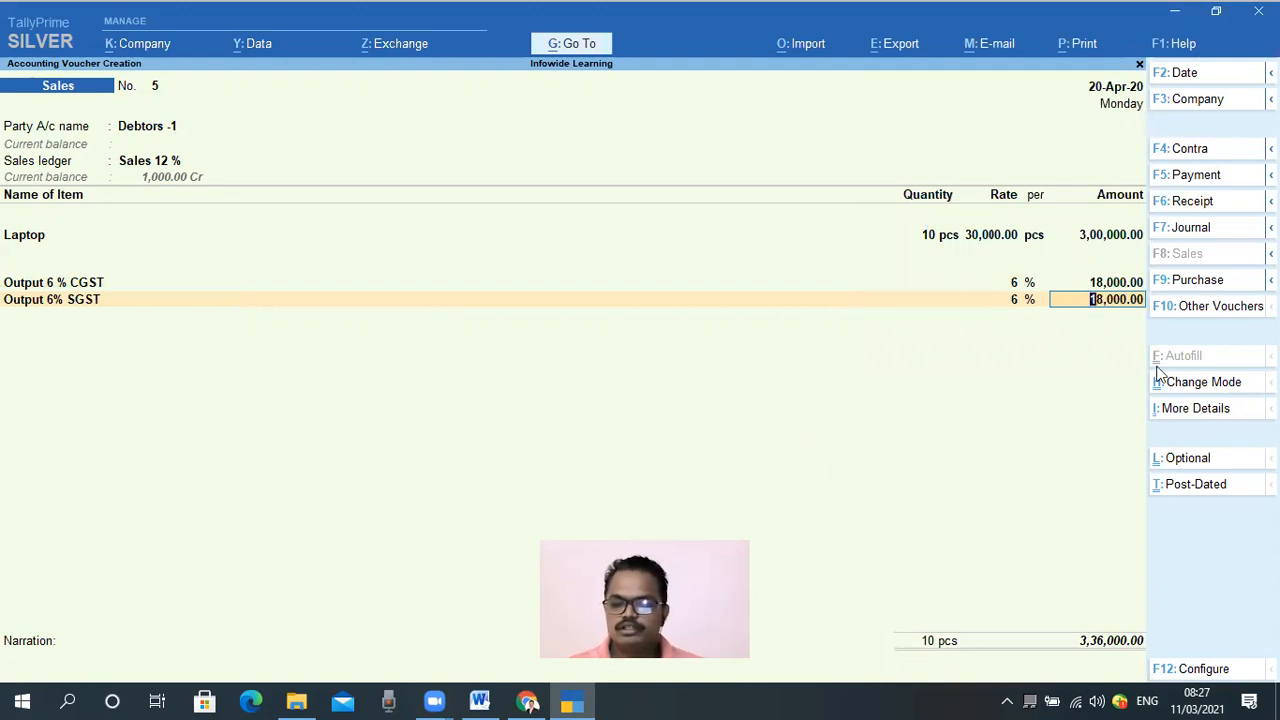
pyautogui.press('Return')
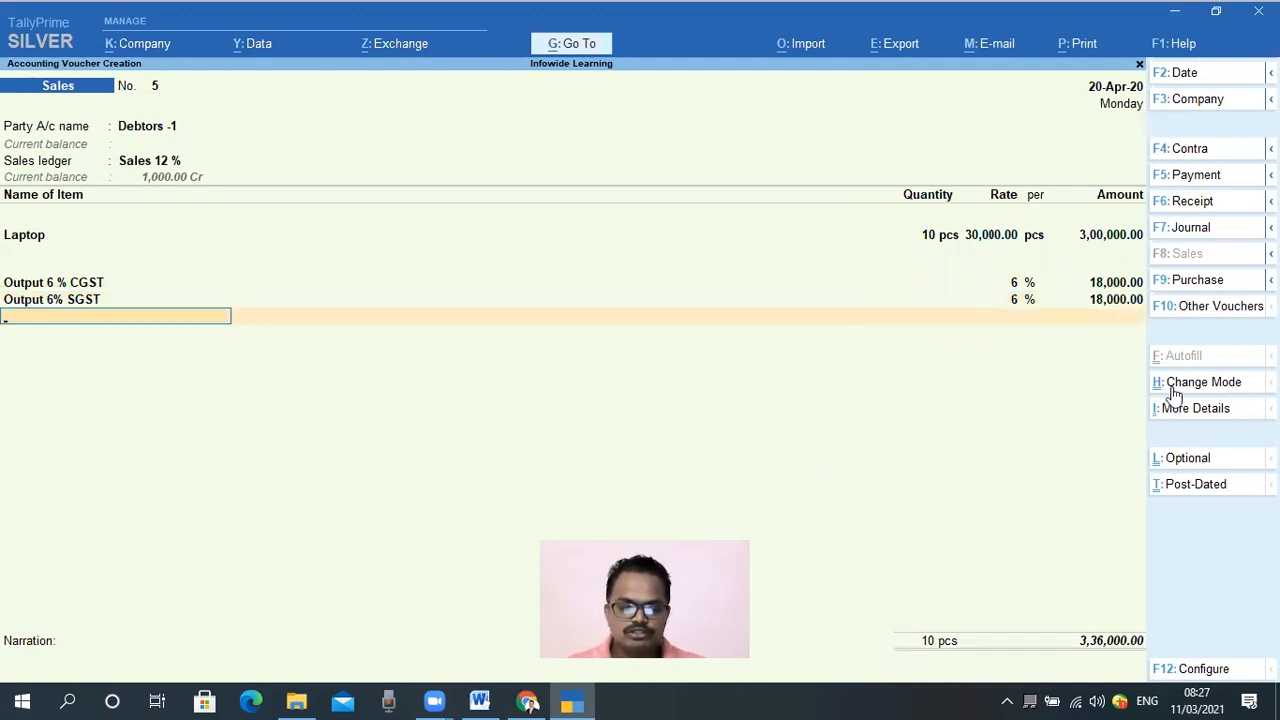
# Enter the narration "Being Sales of Laptop 10 Nos @ 30000 Each to Debtors 1", save the Sales voucher and leave voucher creation.
pyautogui.press('Return')
pyautogui.press('Return')
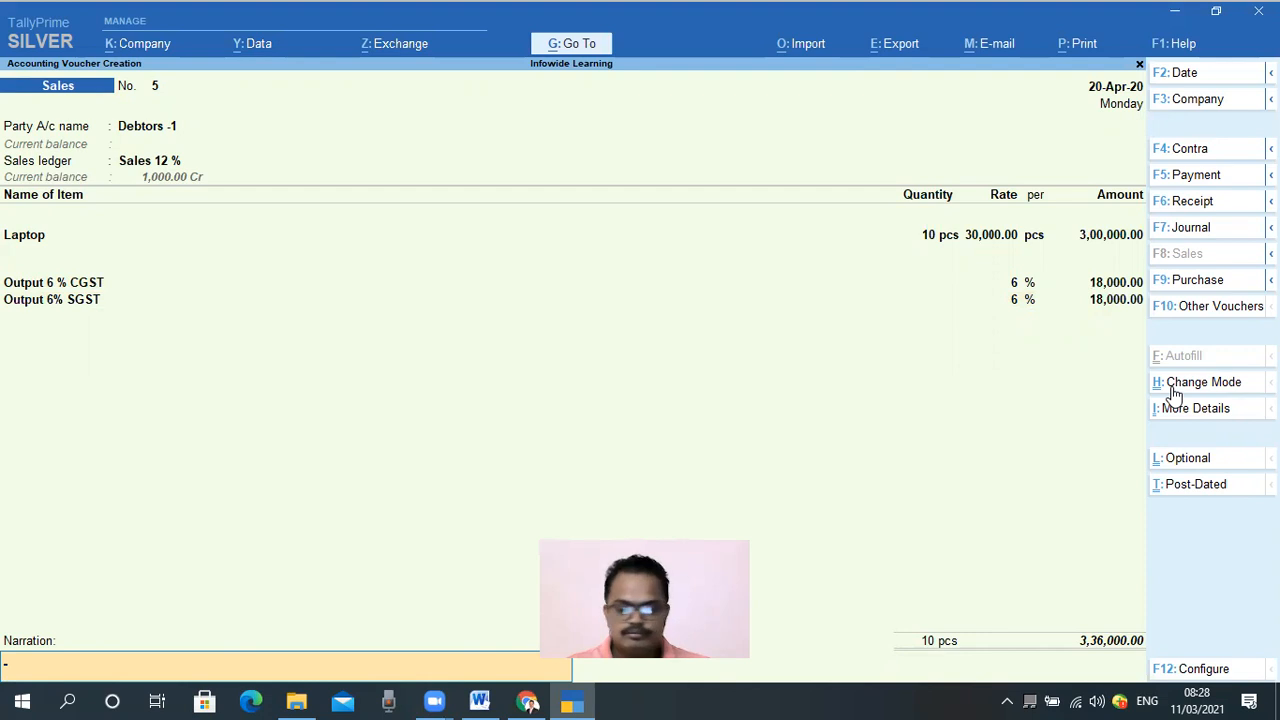
pyautogui.write('Bein')
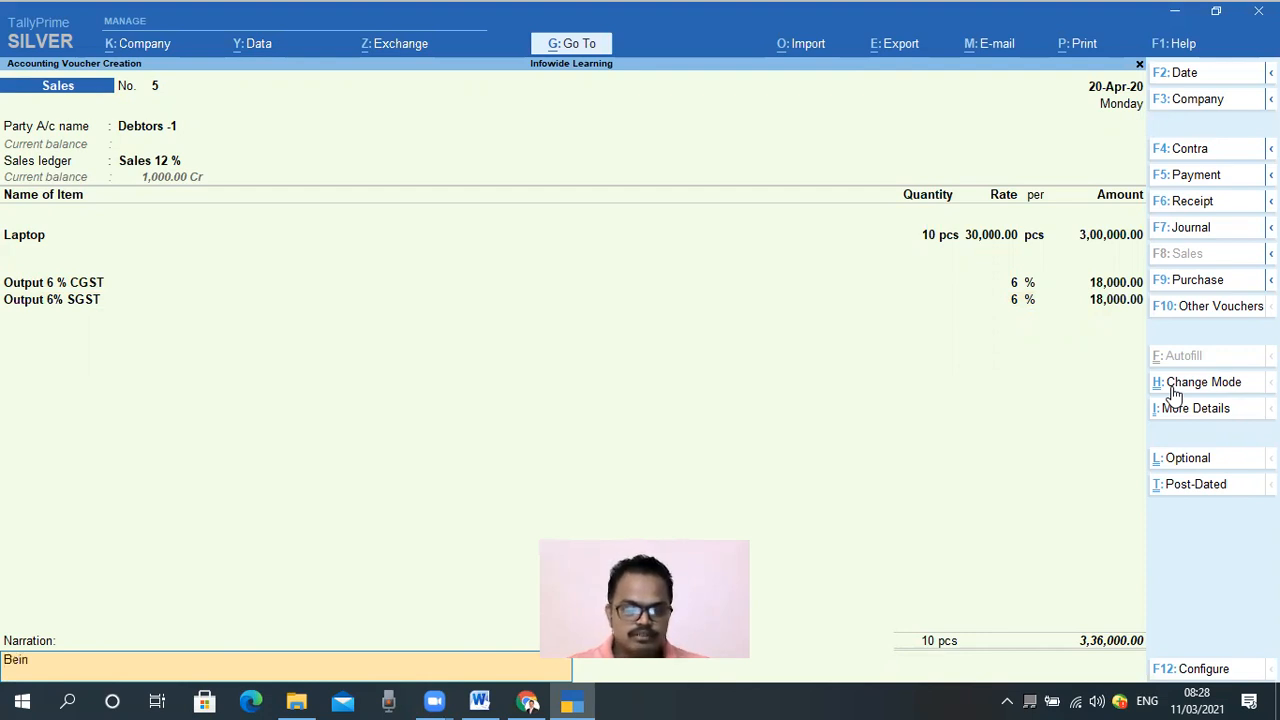
pyautogui.write('g Sa')
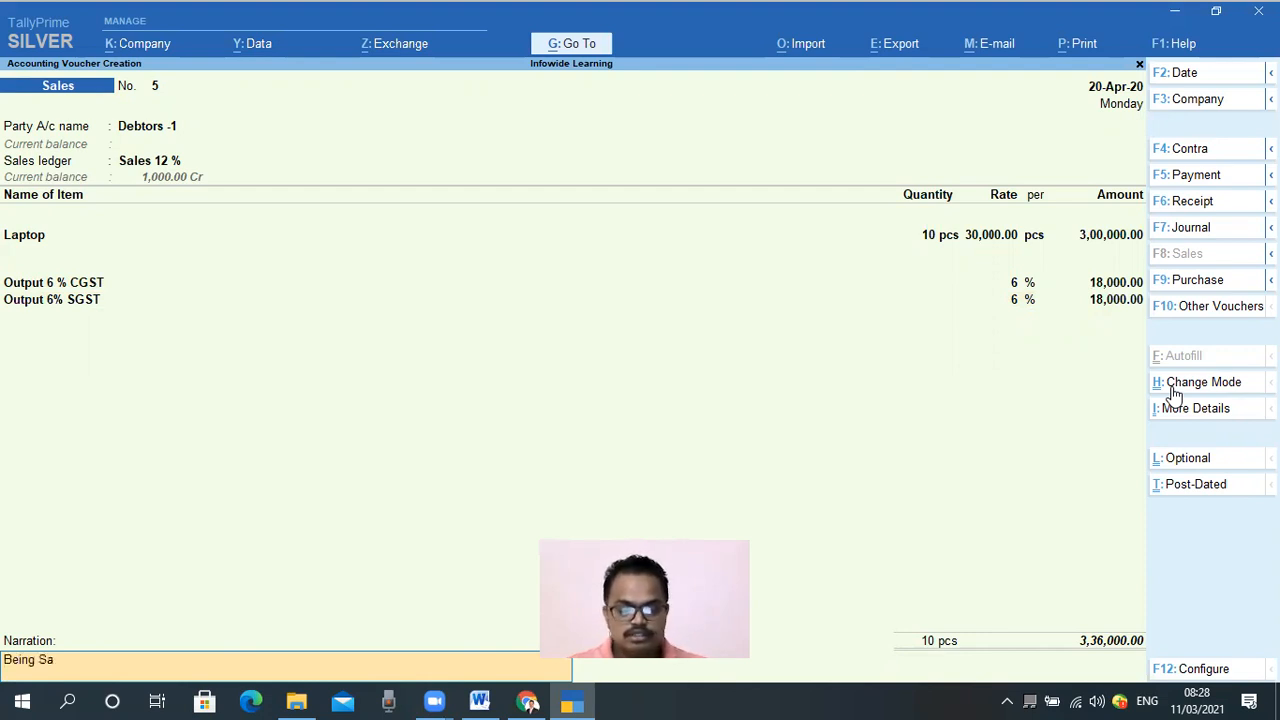
pyautogui.write('les of Laptop')
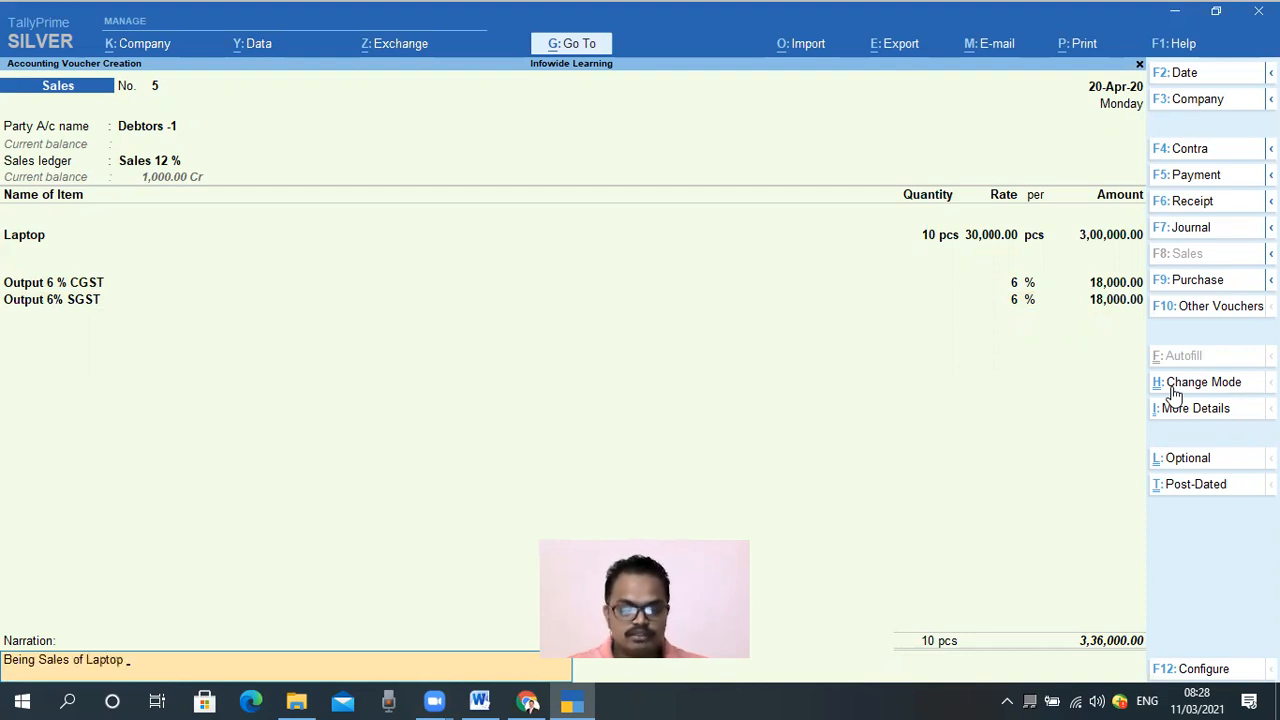
pyautogui.write('10 Nos')
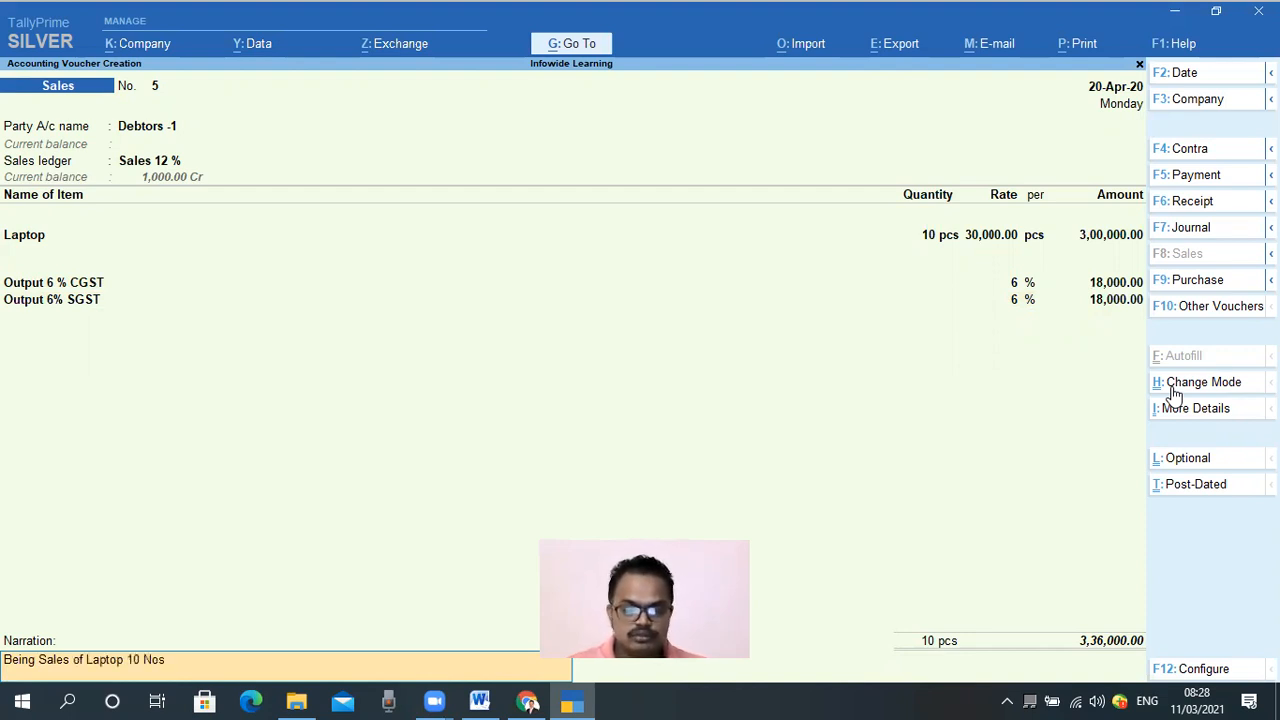
pyautogui.write(' @ 3000')
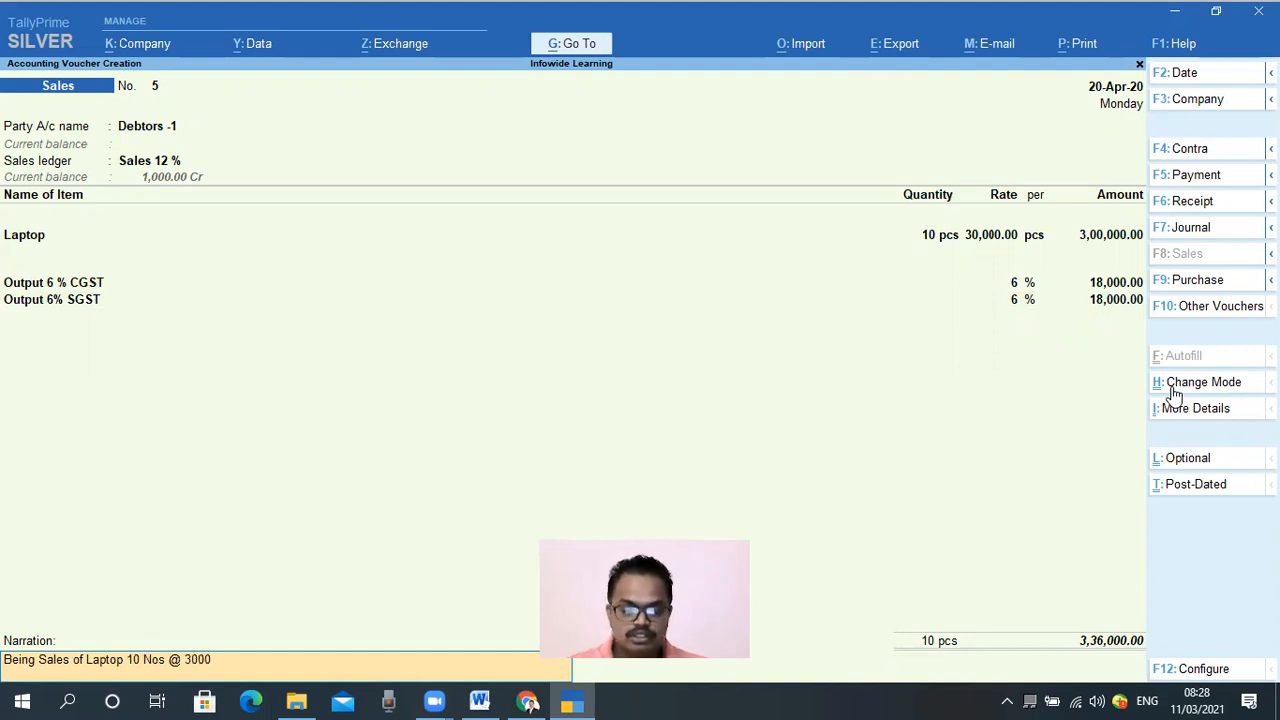
pyautogui.write('0 Ea')
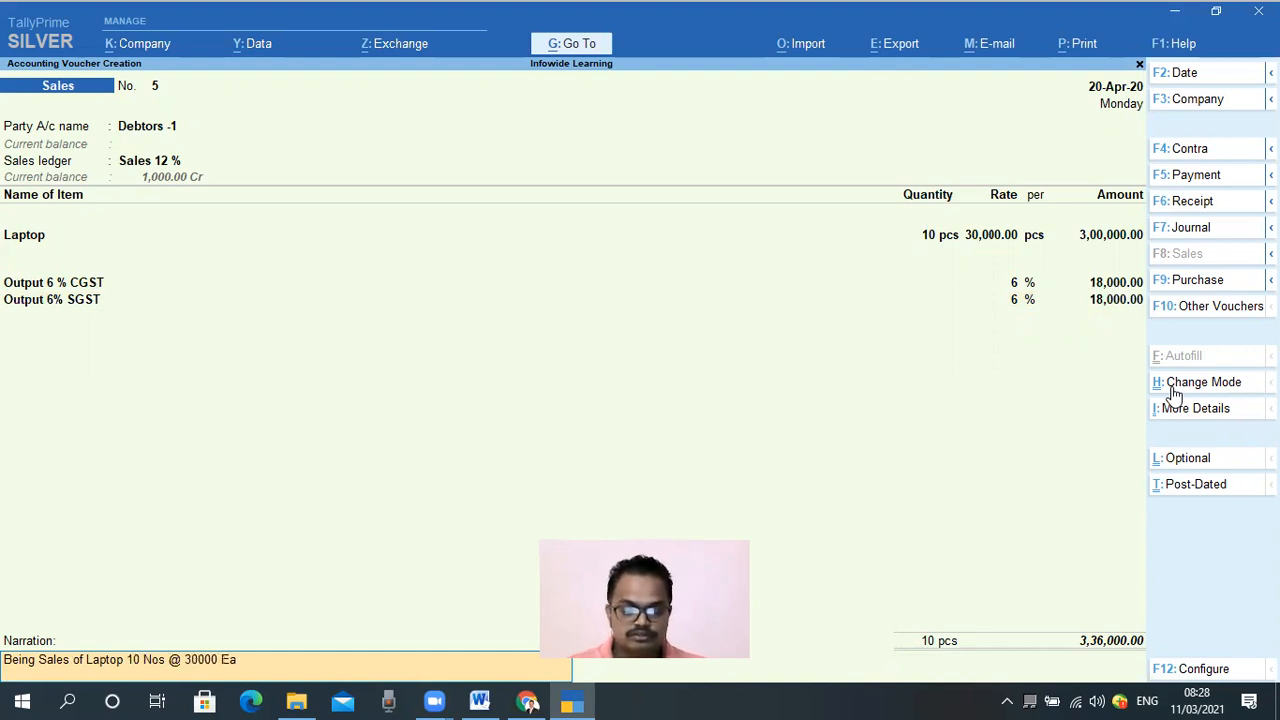
pyautogui.write('ch to')
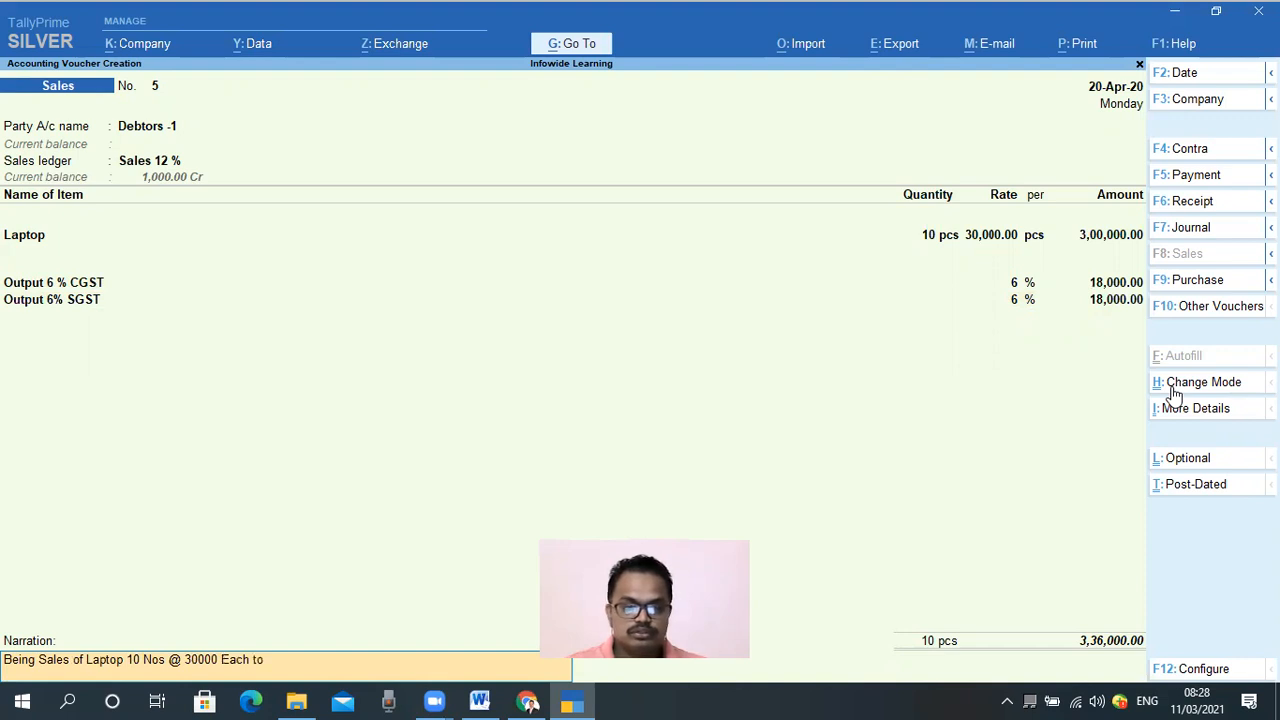
pyautogui.write(' Debtors')
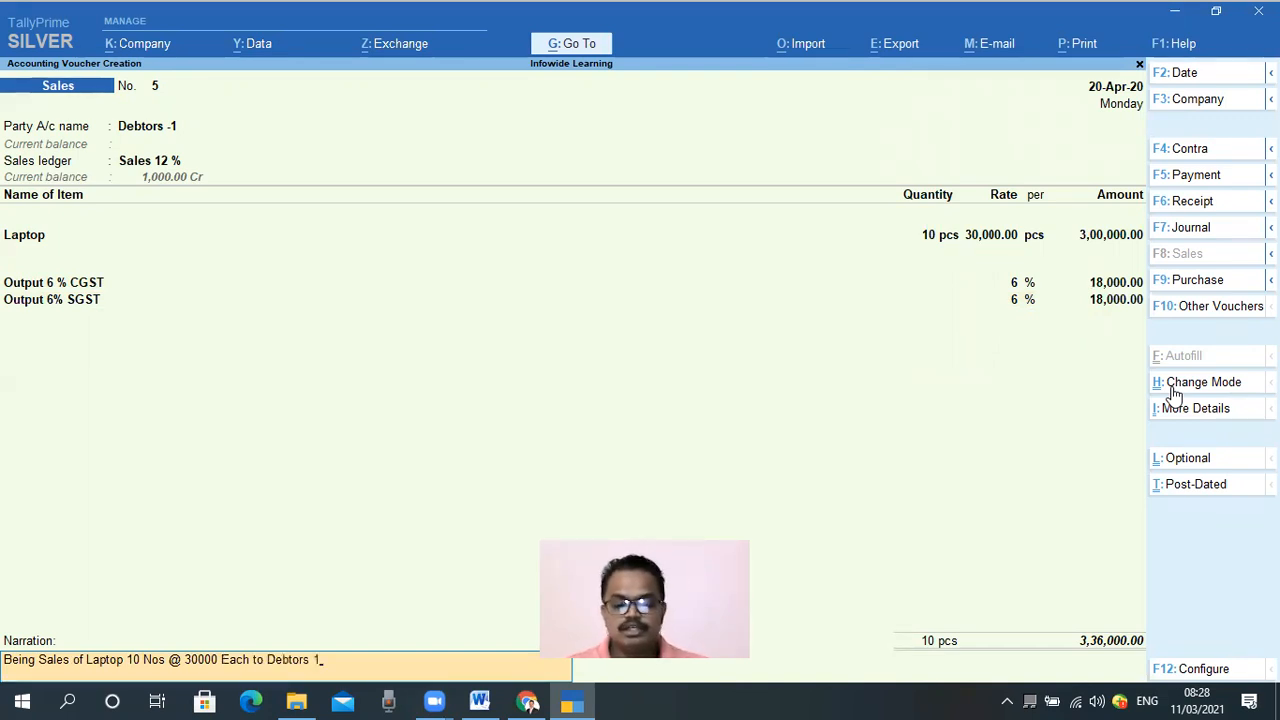
pyautogui.write(' 1')
pyautogui.press('Return')
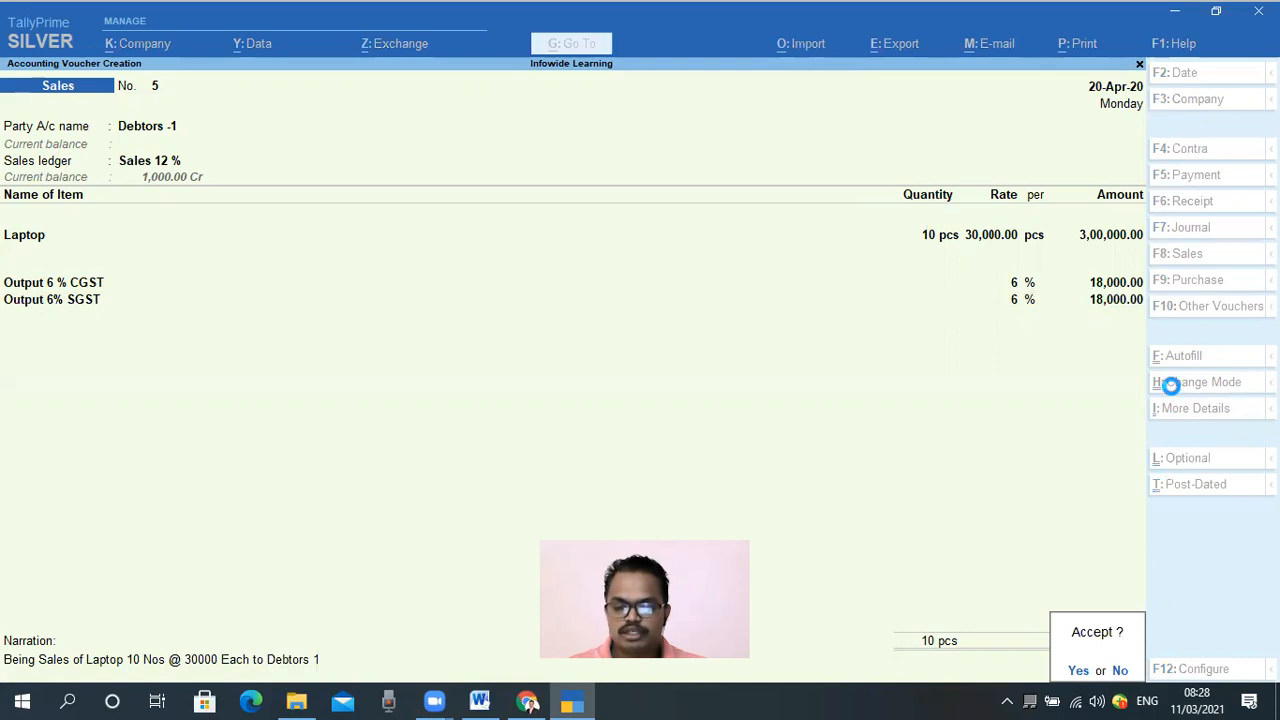
pyautogui.press('Return')
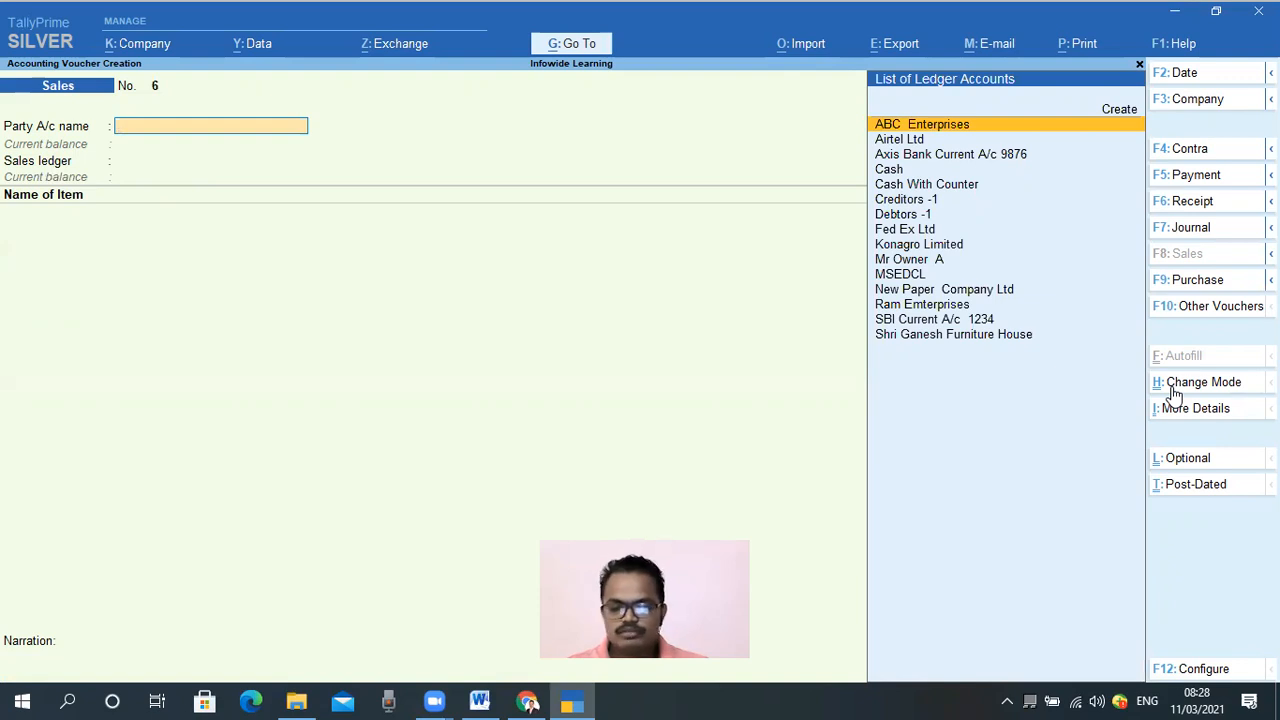
pyautogui.press('Escape')
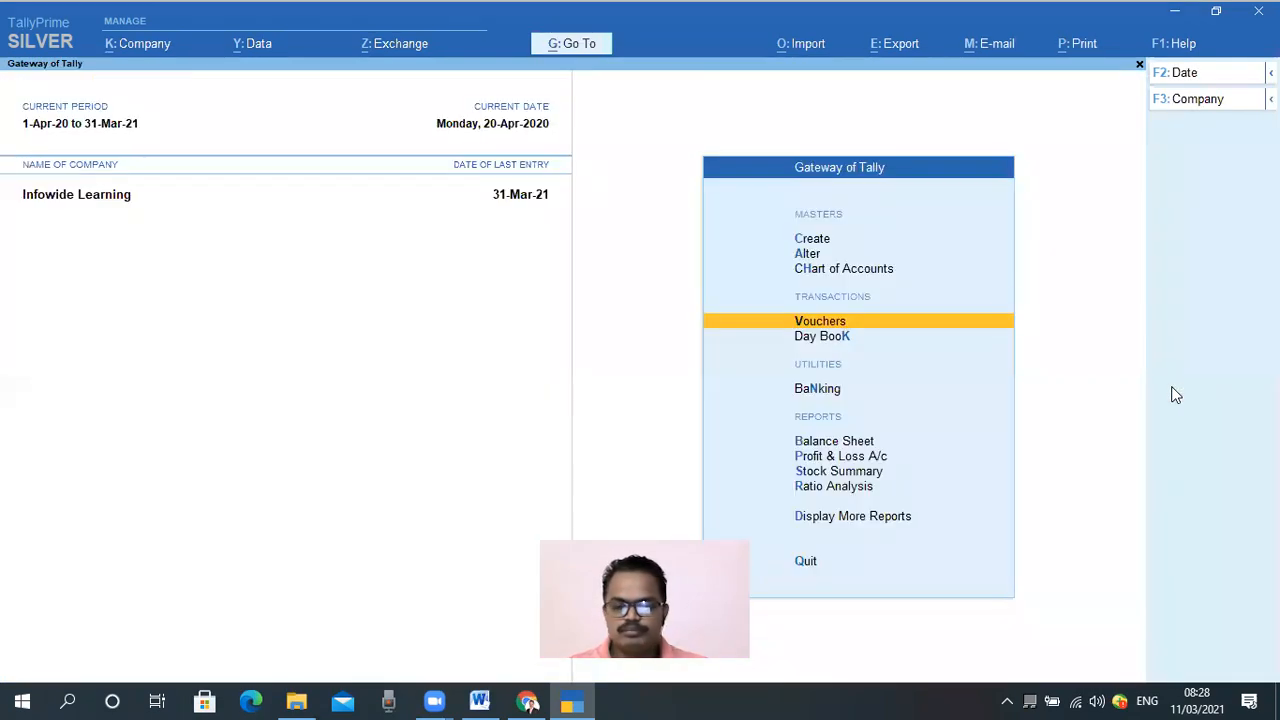
# Open the Profit & Loss A/c and drill down into the Sales Accounts group.
pyautogui.press('Down')
pyautogui.press('Down')
pyautogui.press('Down')
pyautogui.press('Down')
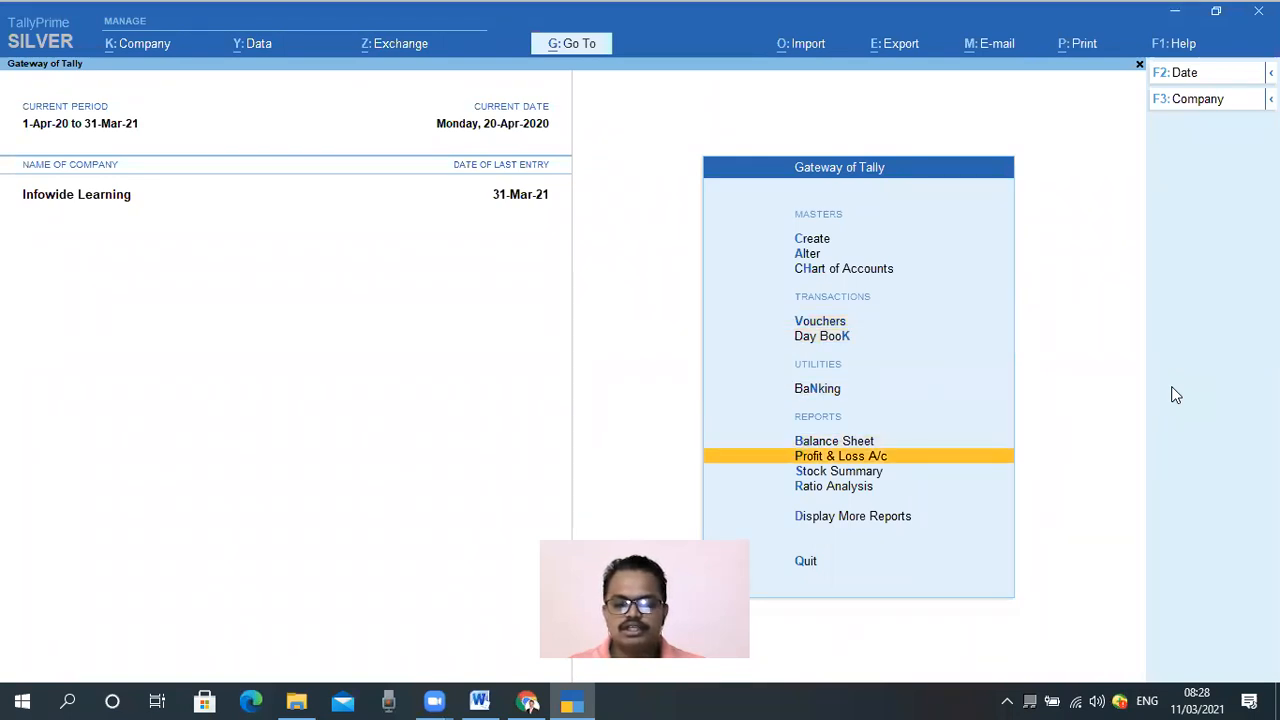
pyautogui.press('Return')
pyautogui.press('Right')
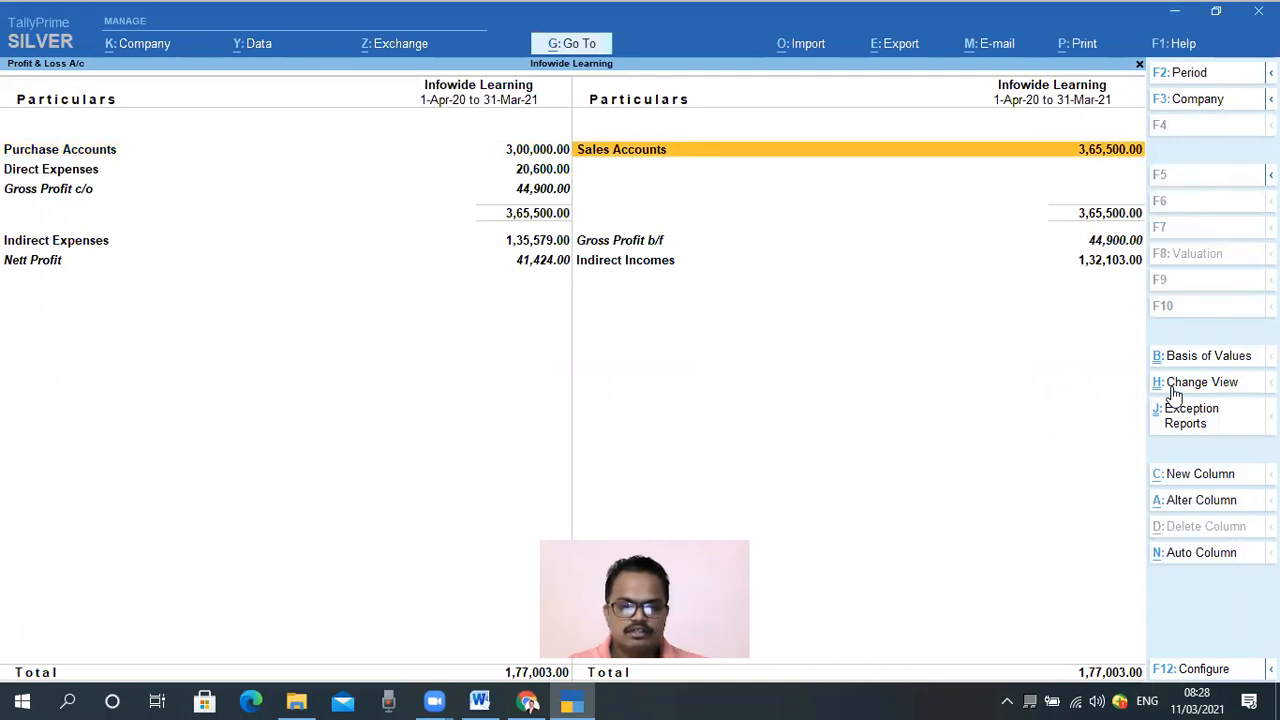
pyautogui.press('Return')
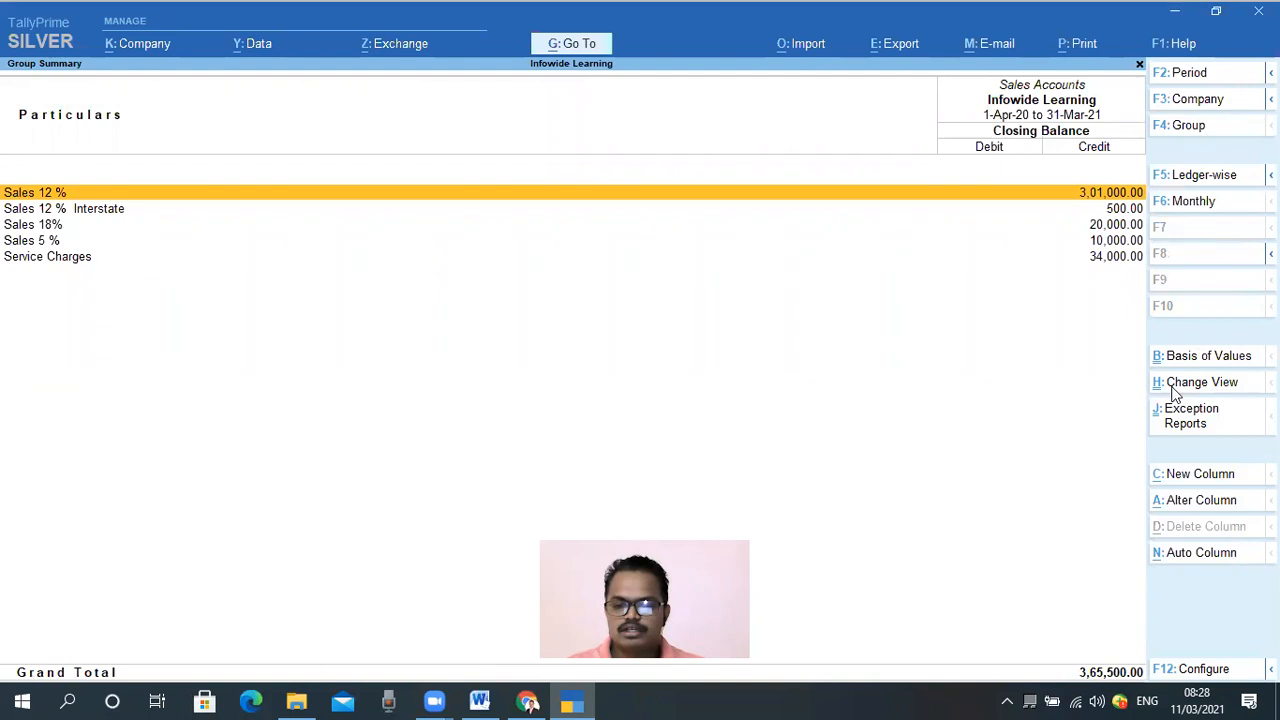
# Drill into the Sales 12 % ledger's April entries and open the Debtors -1 sales voucher dated 20-Apr-20.
pyautogui.press('Return')
pyautogui.press('Up')
pyautogui.press('Up')
pyautogui.press('Up')
pyautogui.press('Up')
pyautogui.press('Up')
pyautogui.press('Up')
pyautogui.press('Up')
pyautogui.press('Up')
pyautogui.press('Up')
pyautogui.press('Up')
pyautogui.press('Up')
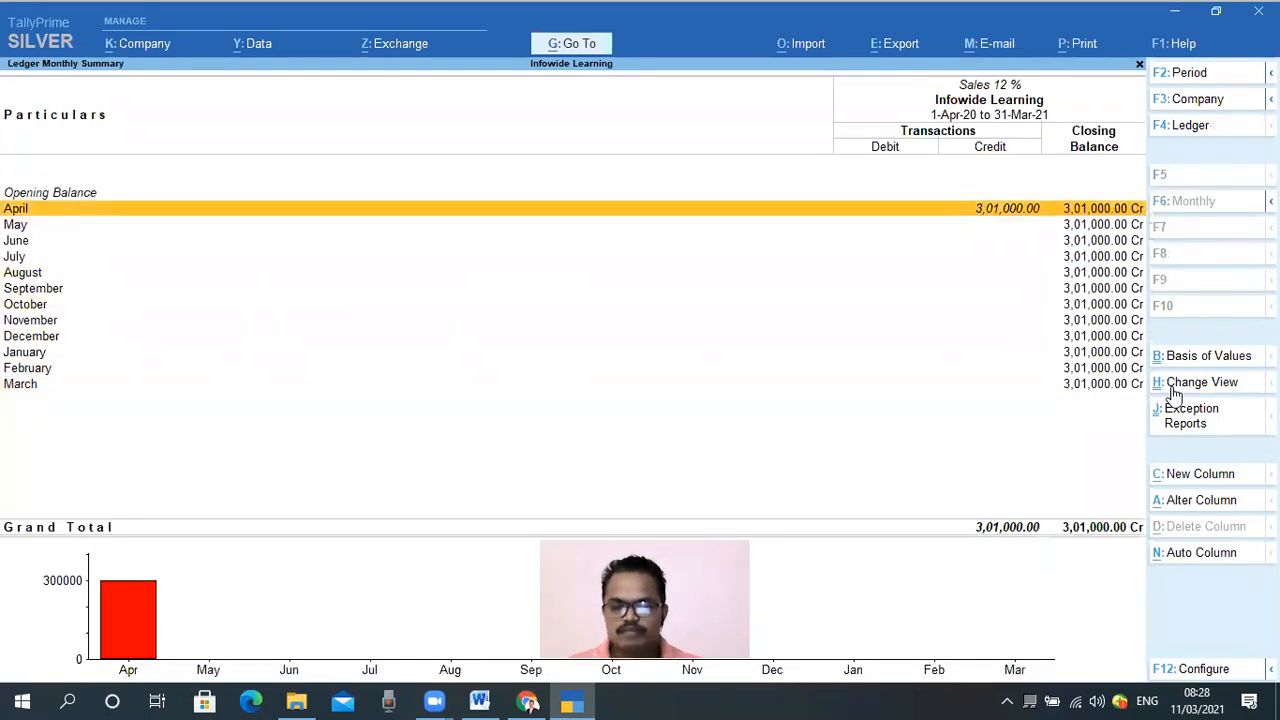
pyautogui.press('Return')
pyautogui.press('Down')
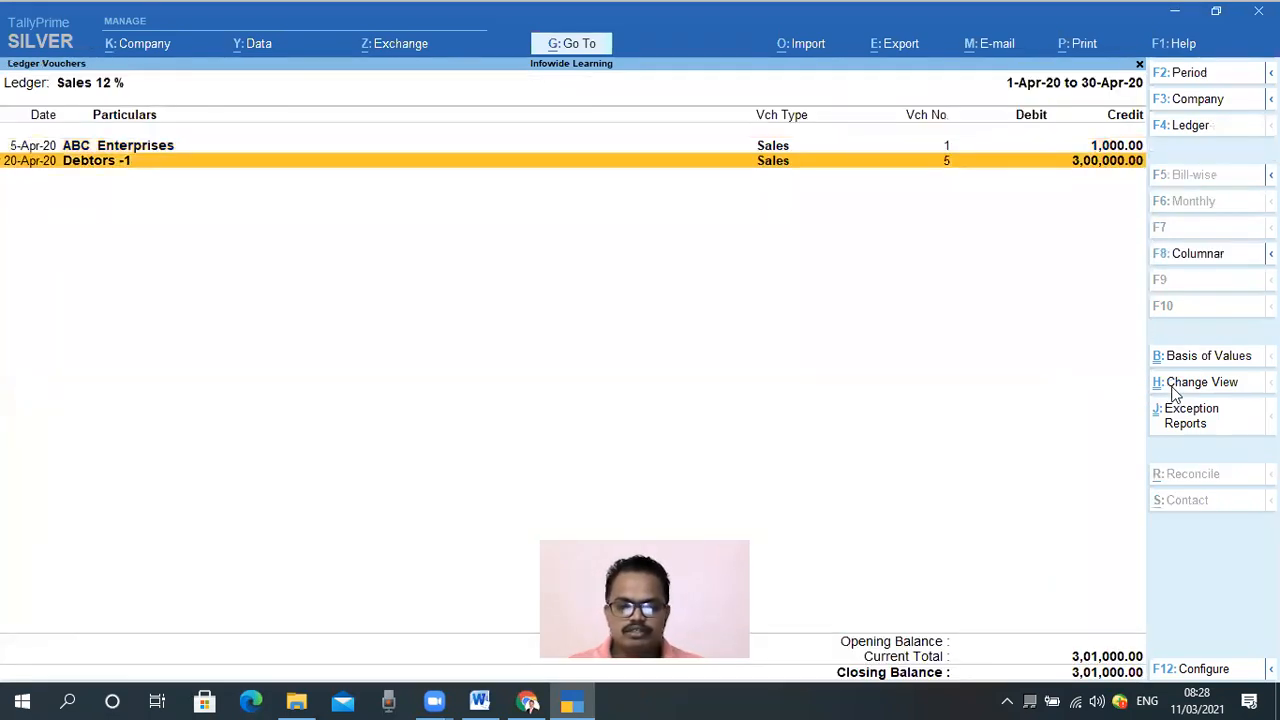
pyautogui.press('Return')
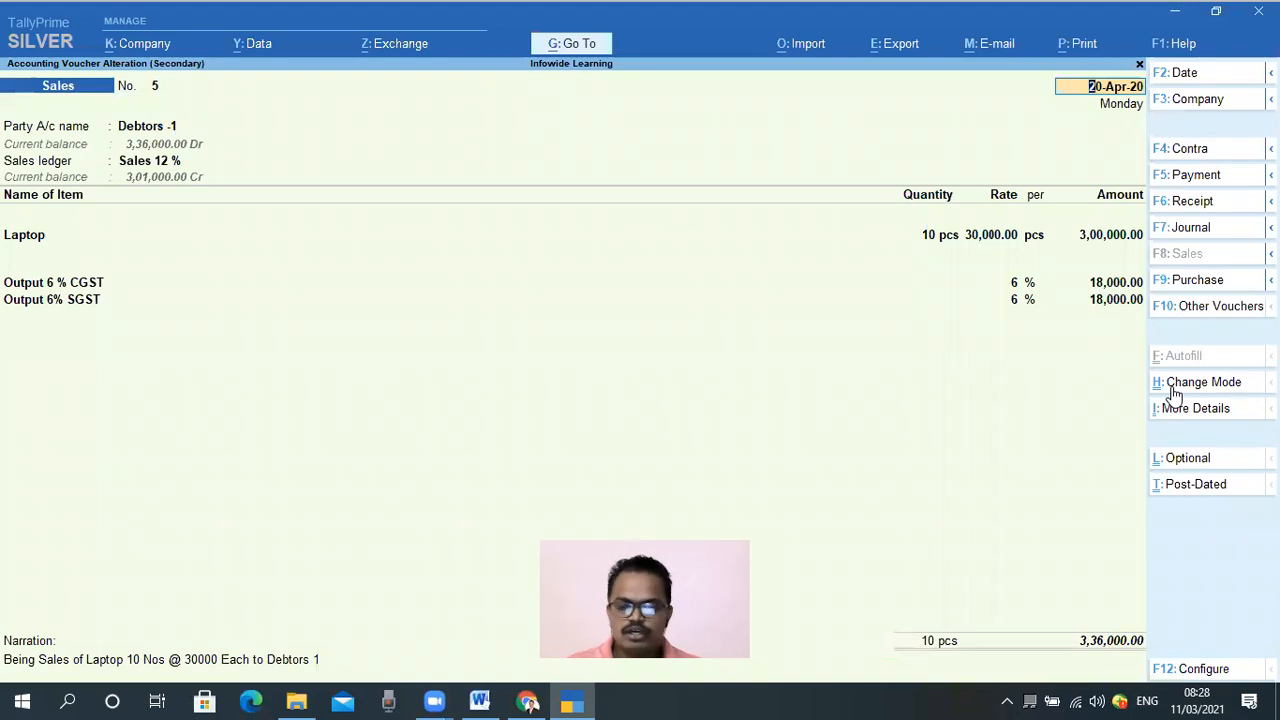
# Preview the Tax Invoice printout of the Debtors -1 sales voucher, and close the print dialog without printing.
pyautogui.hotkey('ctrl', 'p')
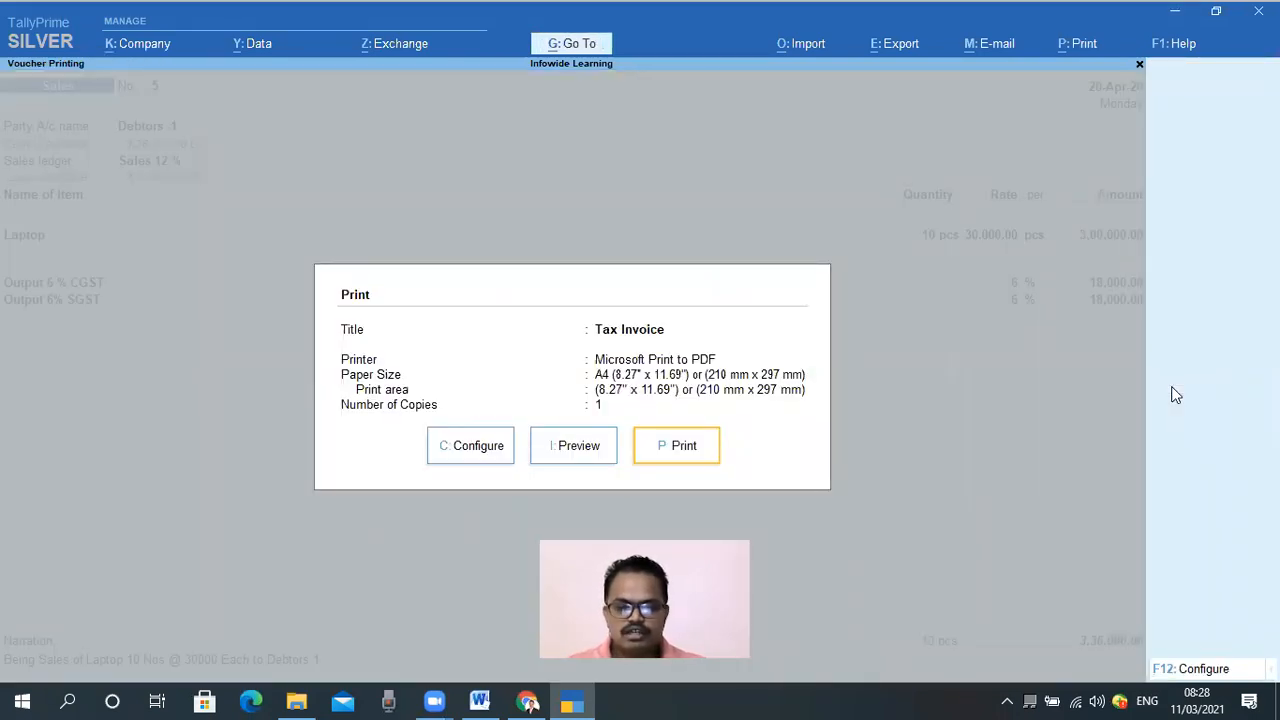
pyautogui.press('Escape')
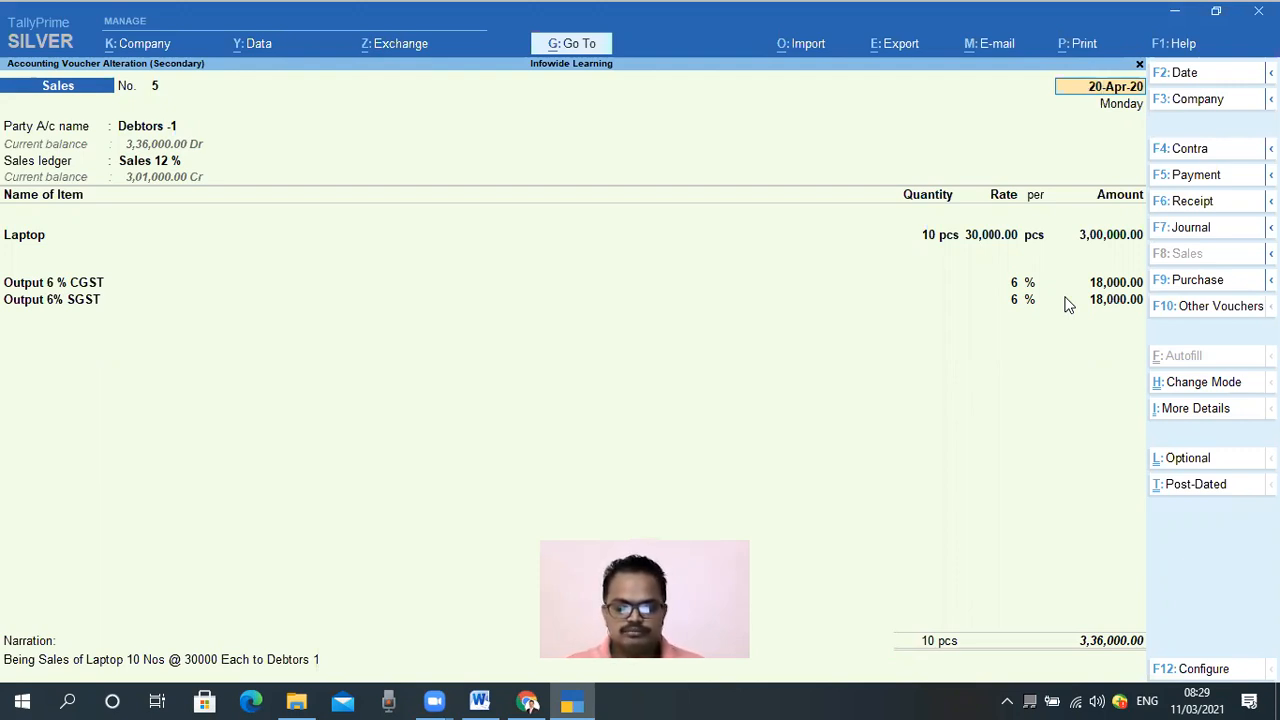
pyautogui.hotkey('alt', 'p')
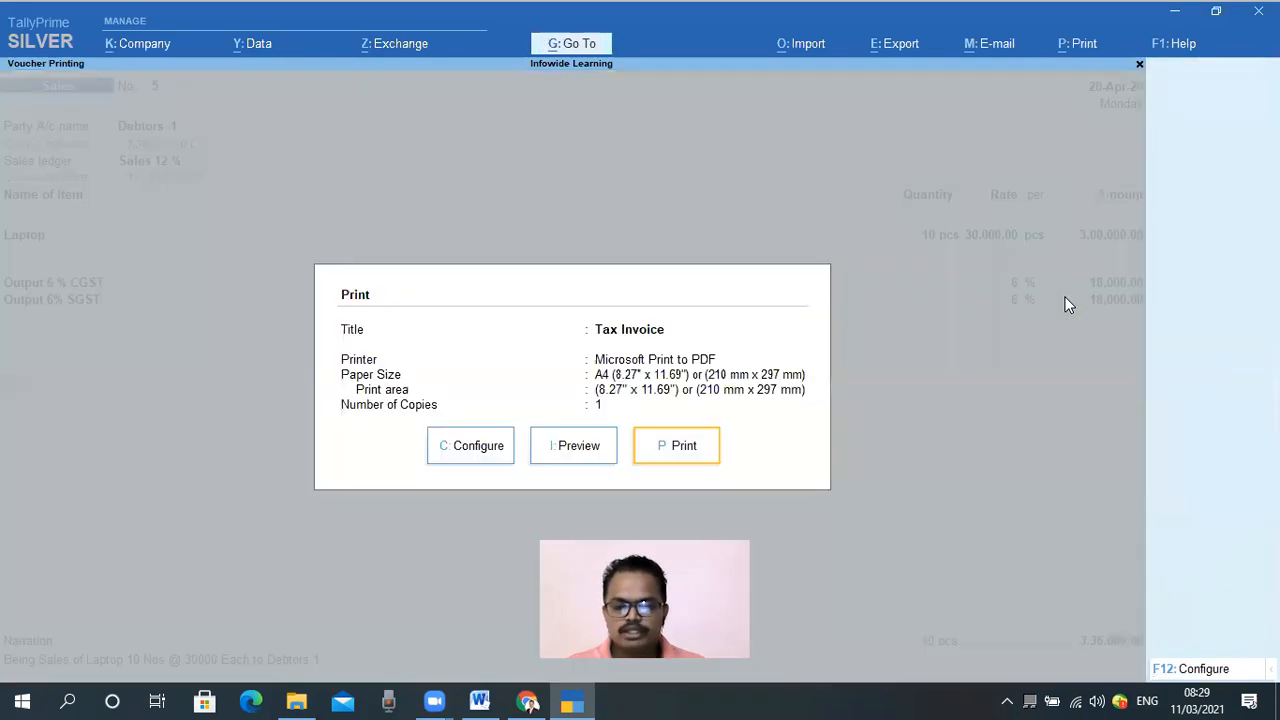
pyautogui.press('Left')
pyautogui.press('Left')
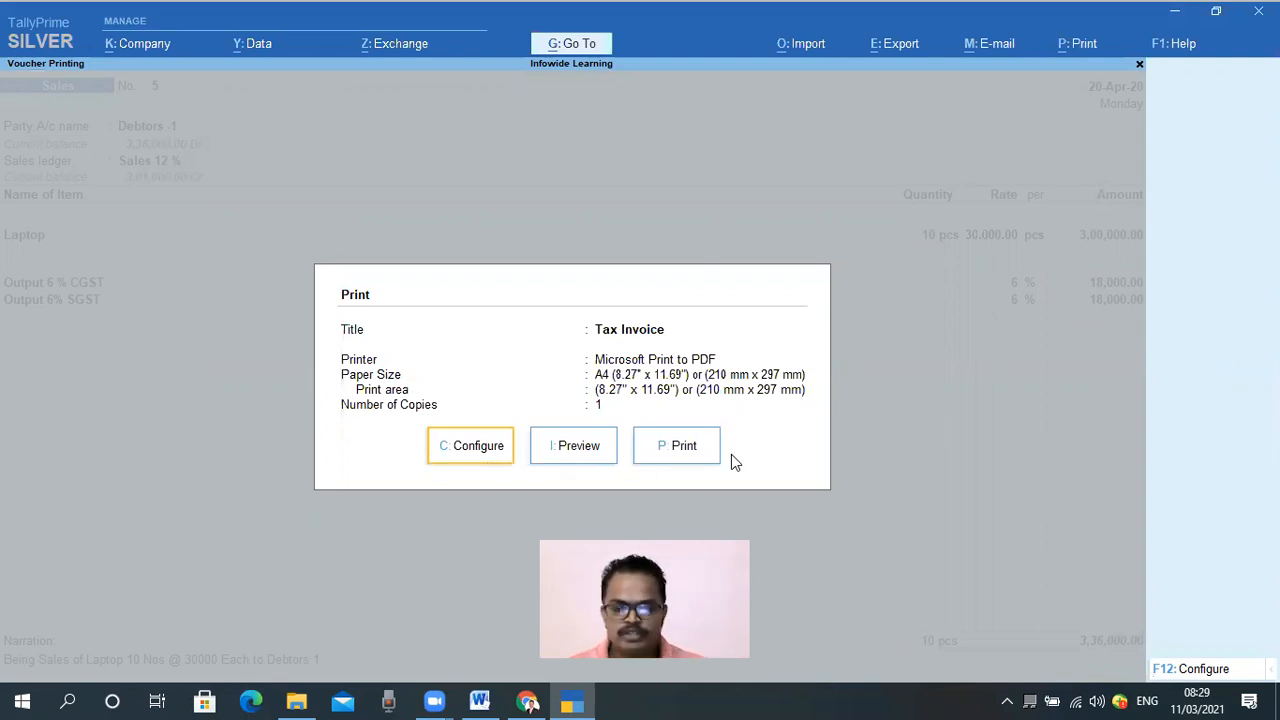
pyautogui.press('Right')
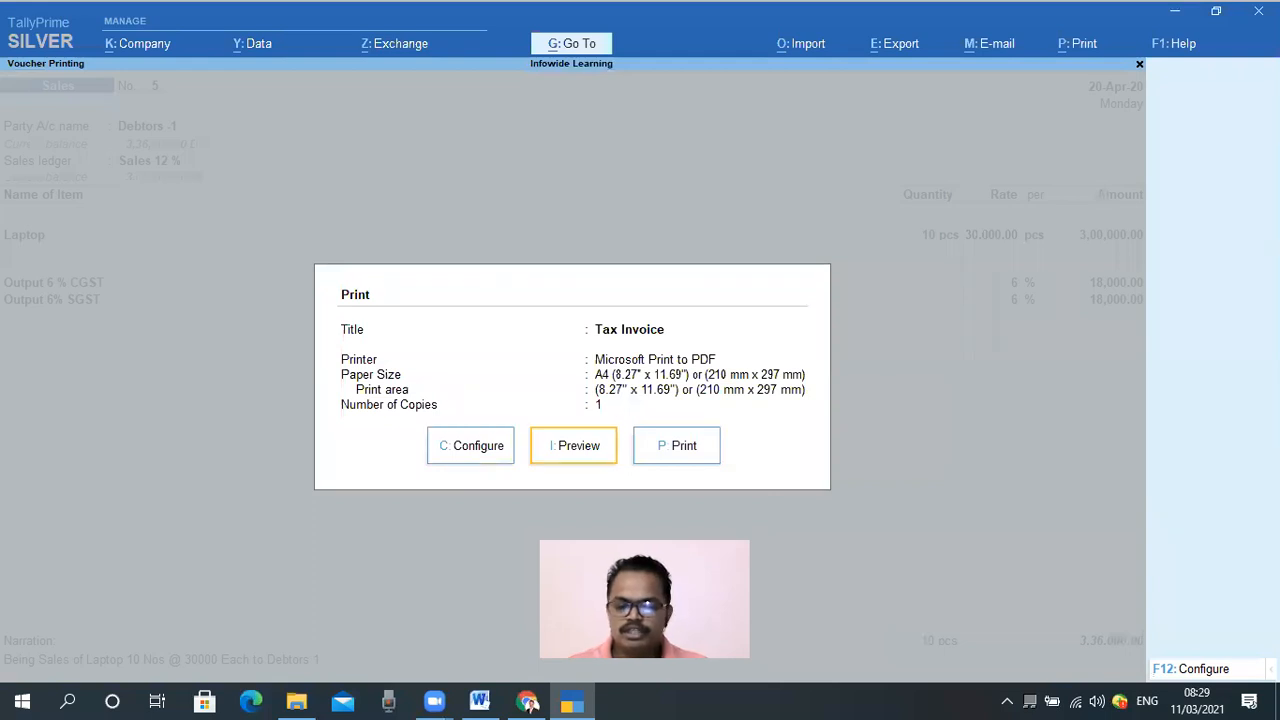
pyautogui.press('Return')
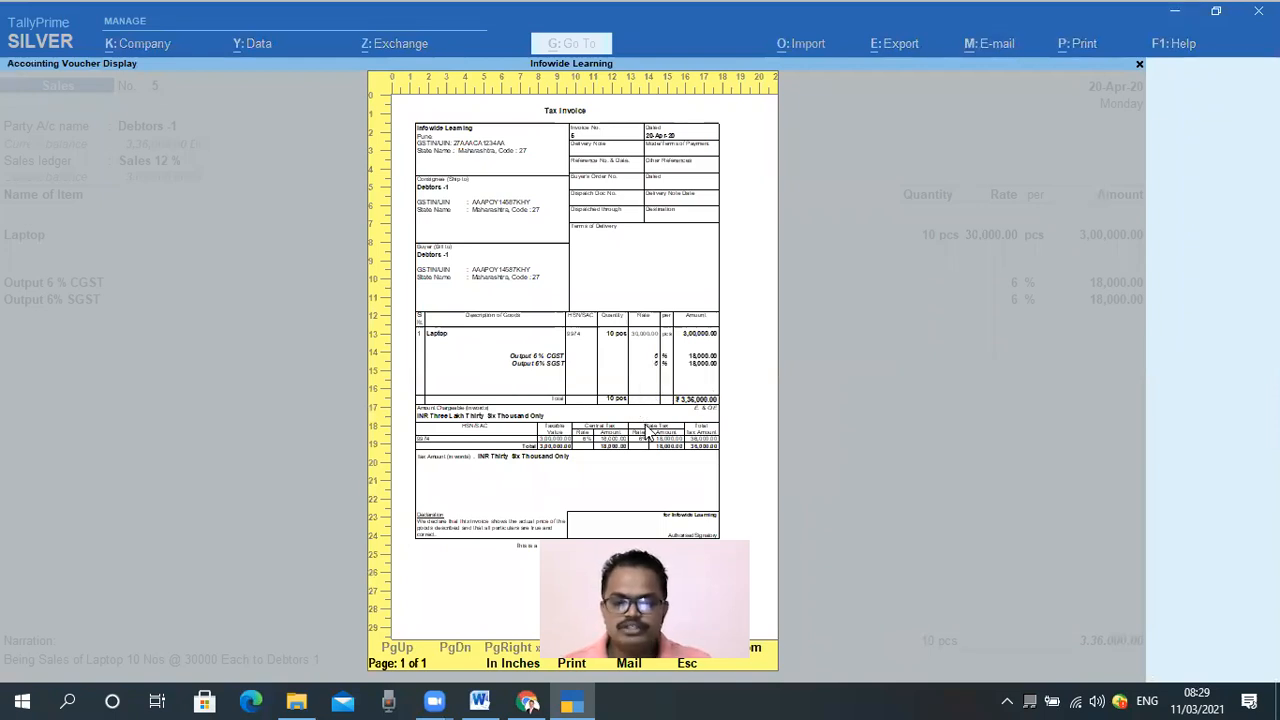
pyautogui.press('Escape')
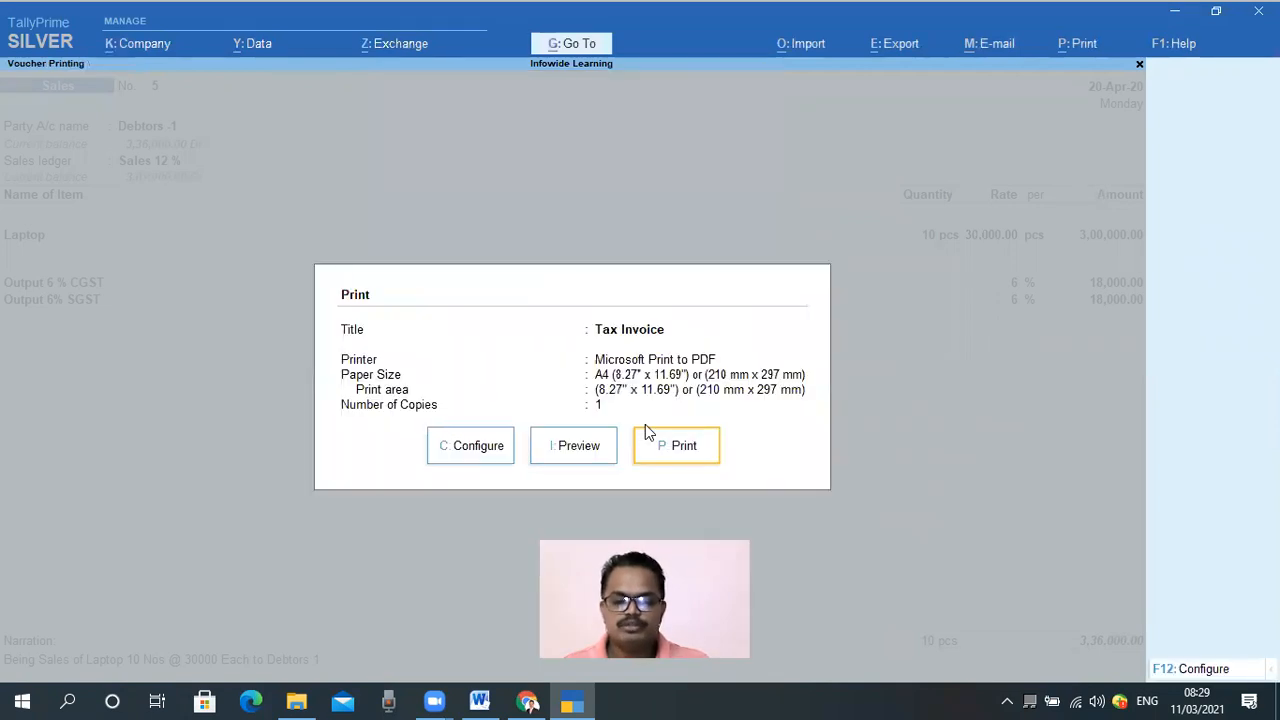
pyautogui.press('Escape')
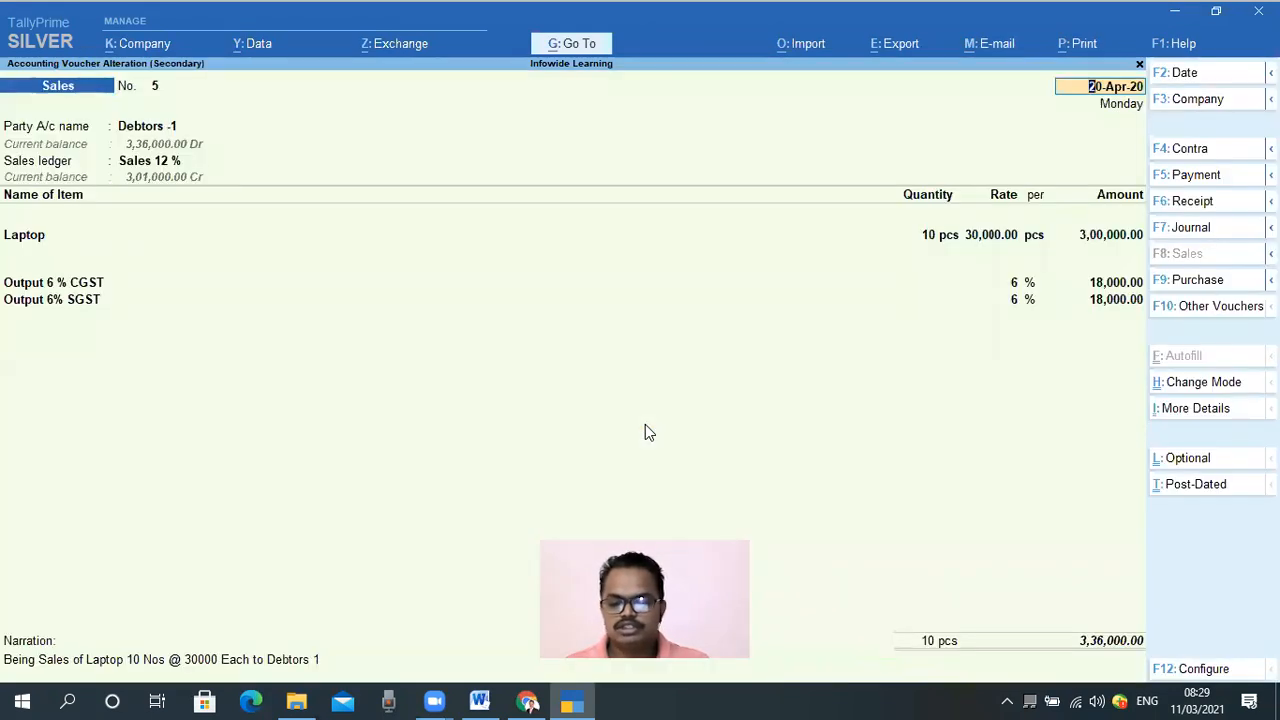
# Quit the sales voucher without changes and close the ledger and Profit & Loss reports back to the Gateway of Tally.
pyautogui.press('Escape')
pyautogui.press('y')
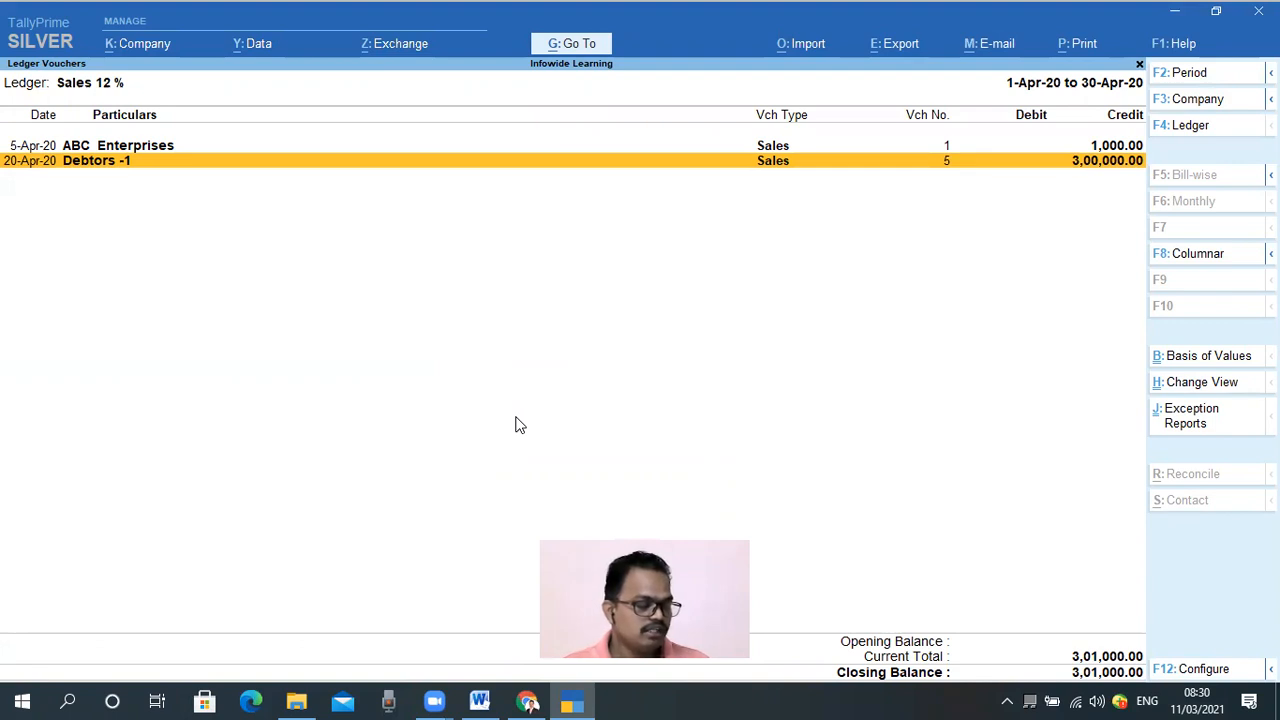
pyautogui.press('Escape')
pyautogui.press('Escape')
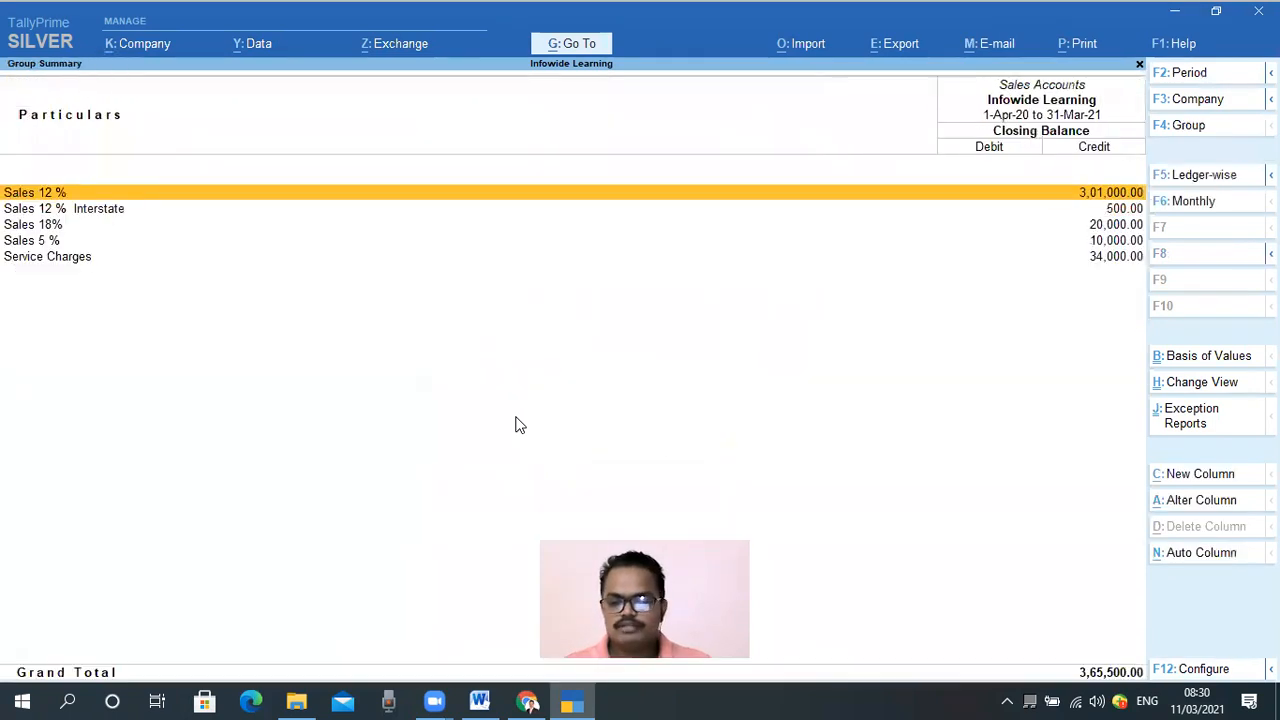
pyautogui.press('Escape')
pyautogui.press('Down')
pyautogui.press('Down')
pyautogui.press('Left')
pyautogui.press('Escape')
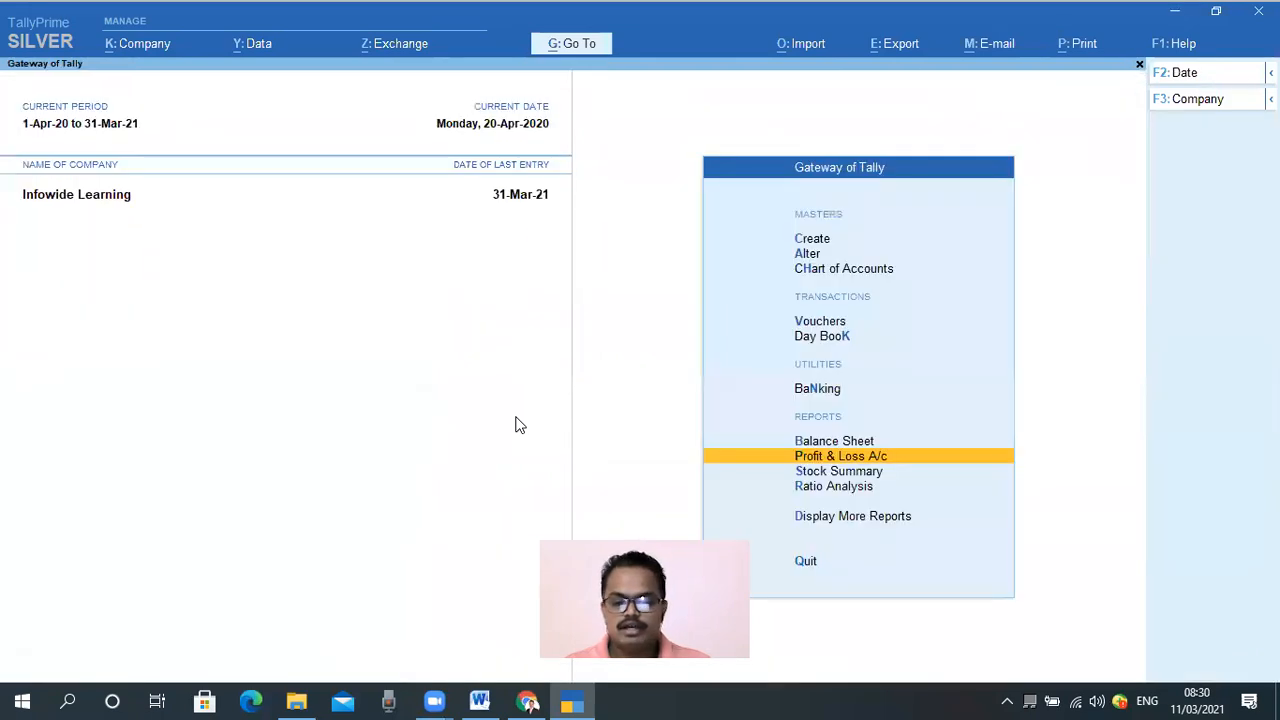
# Open the Stock Summary report from the Gateway of Tally.
pyautogui.press('Up')
pyautogui.press('Down')
pyautogui.press('Down')
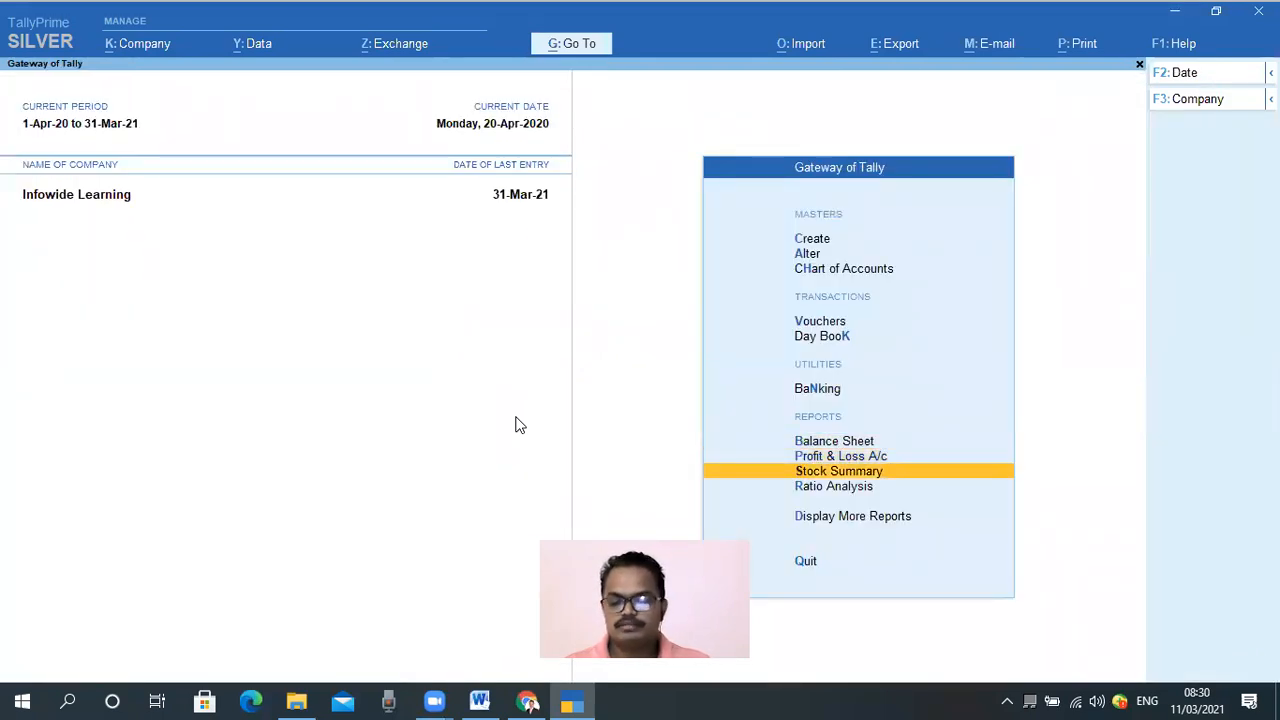
pyautogui.press('Return')
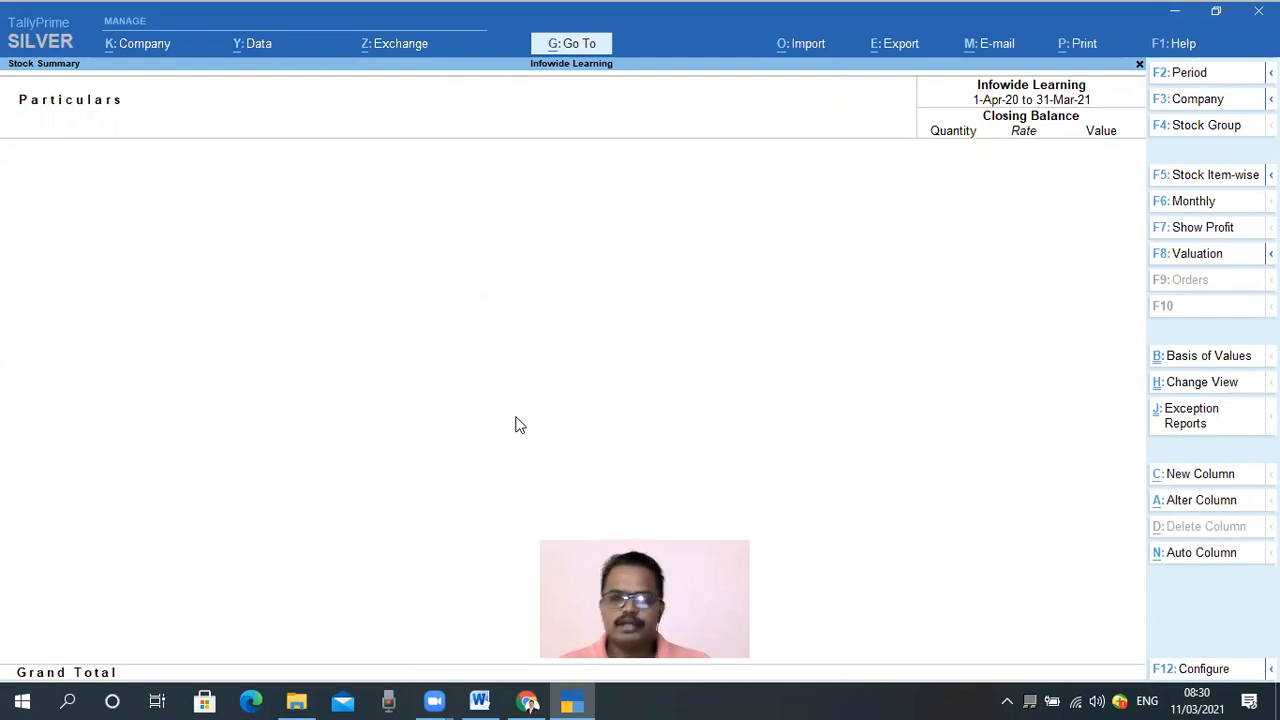
# Configure the Stock Summary to show Opening Balance, Goods Inwards and Goods Outwards, and save the configuration.
pyautogui.press('F12')
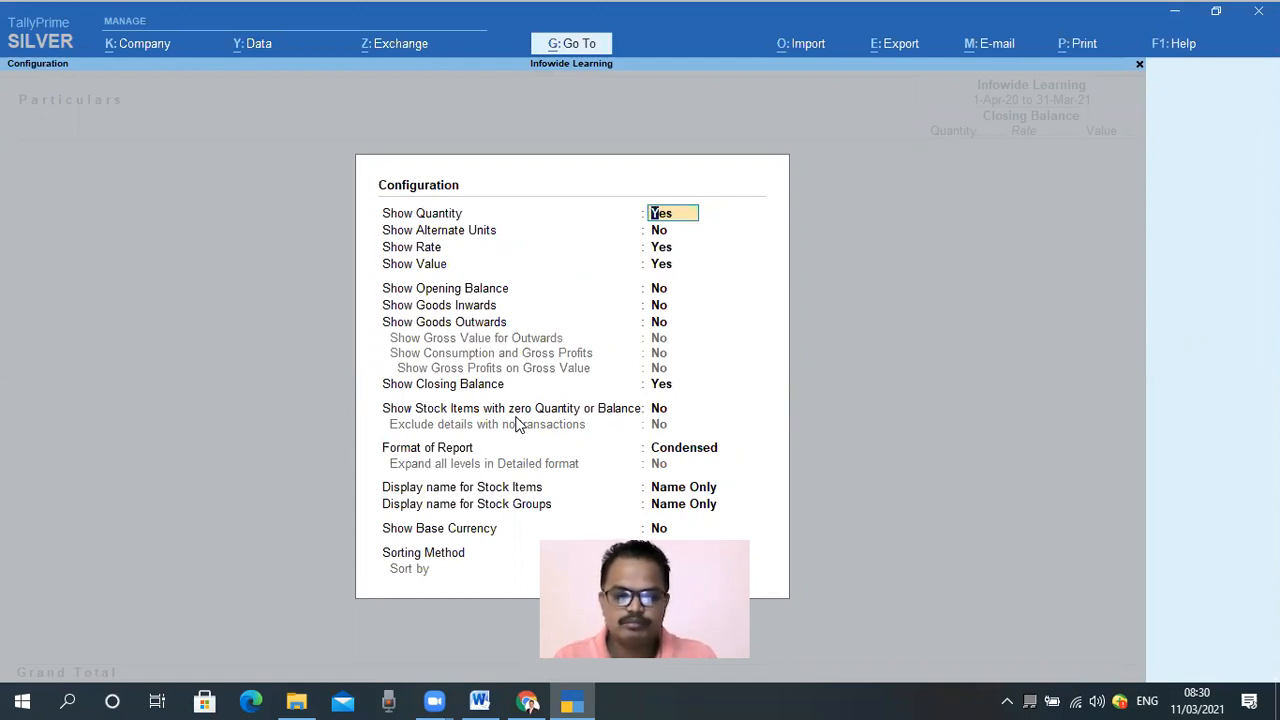
pyautogui.press('Return')
pyautogui.press('Return')
pyautogui.press('Return')
pyautogui.press('Return')
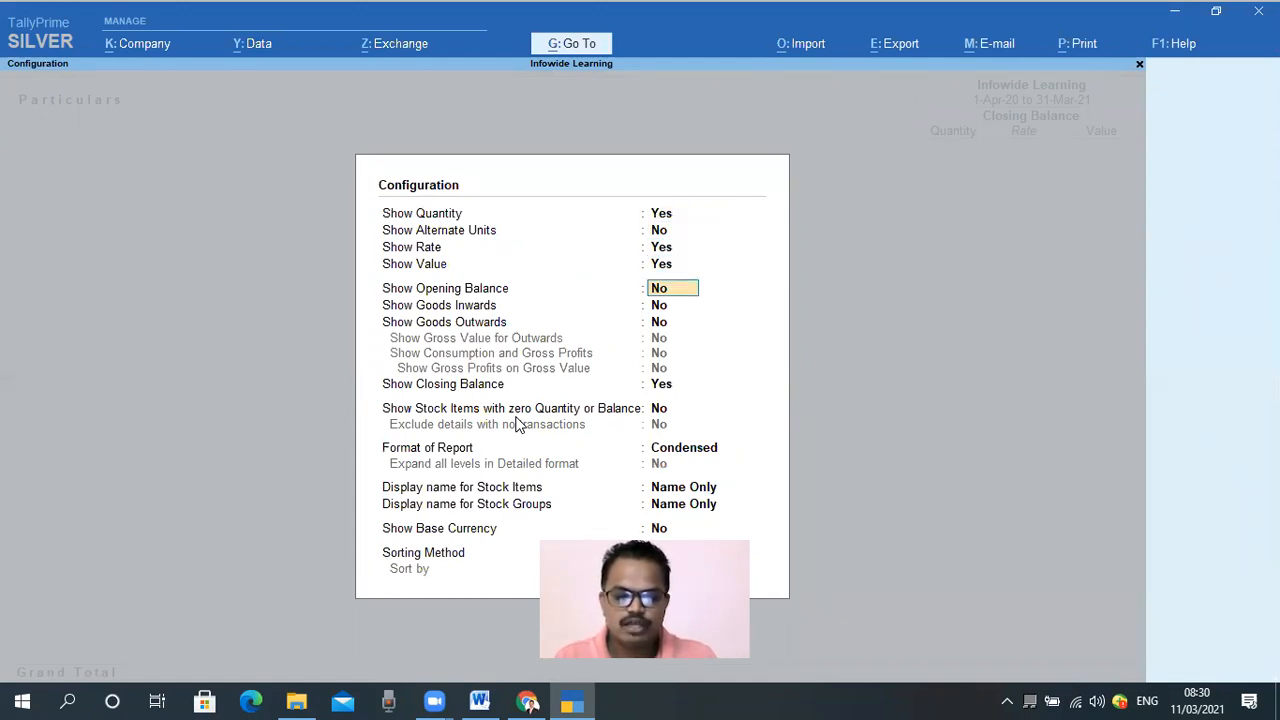
pyautogui.press('y')
pyautogui.press('y')
pyautogui.press('y')
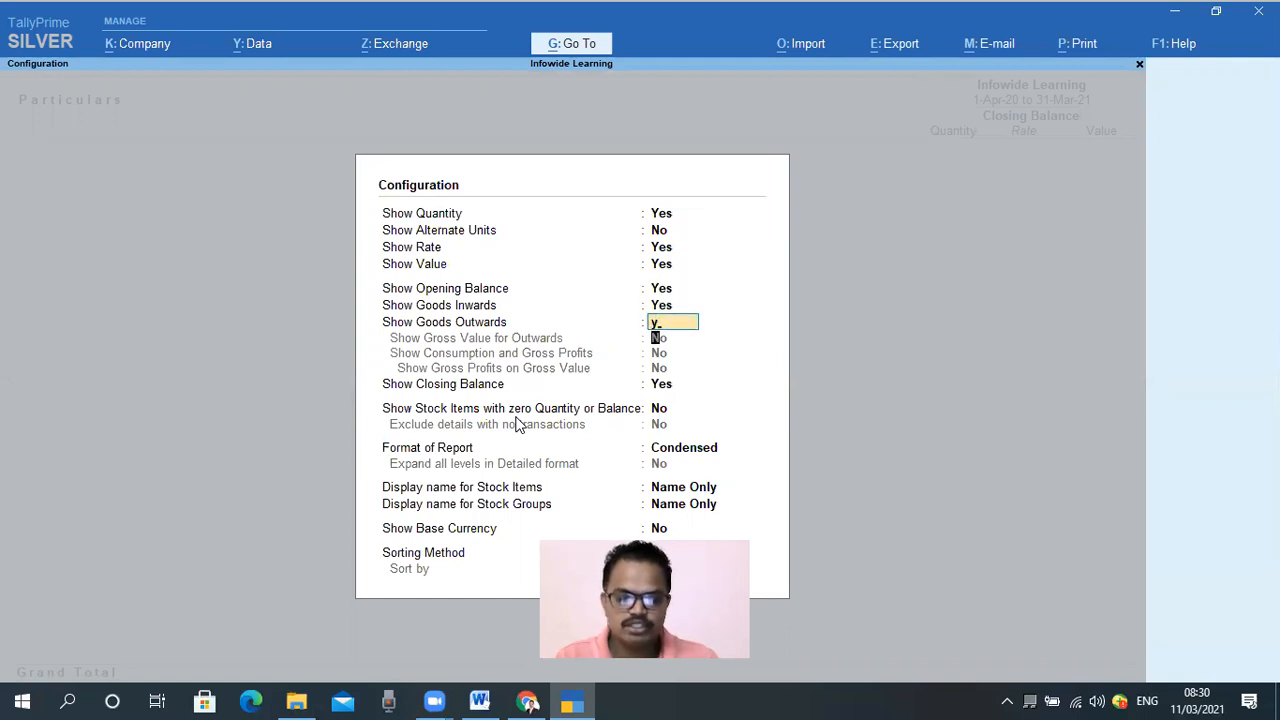
pyautogui.hotkey('ctrl', 'a')
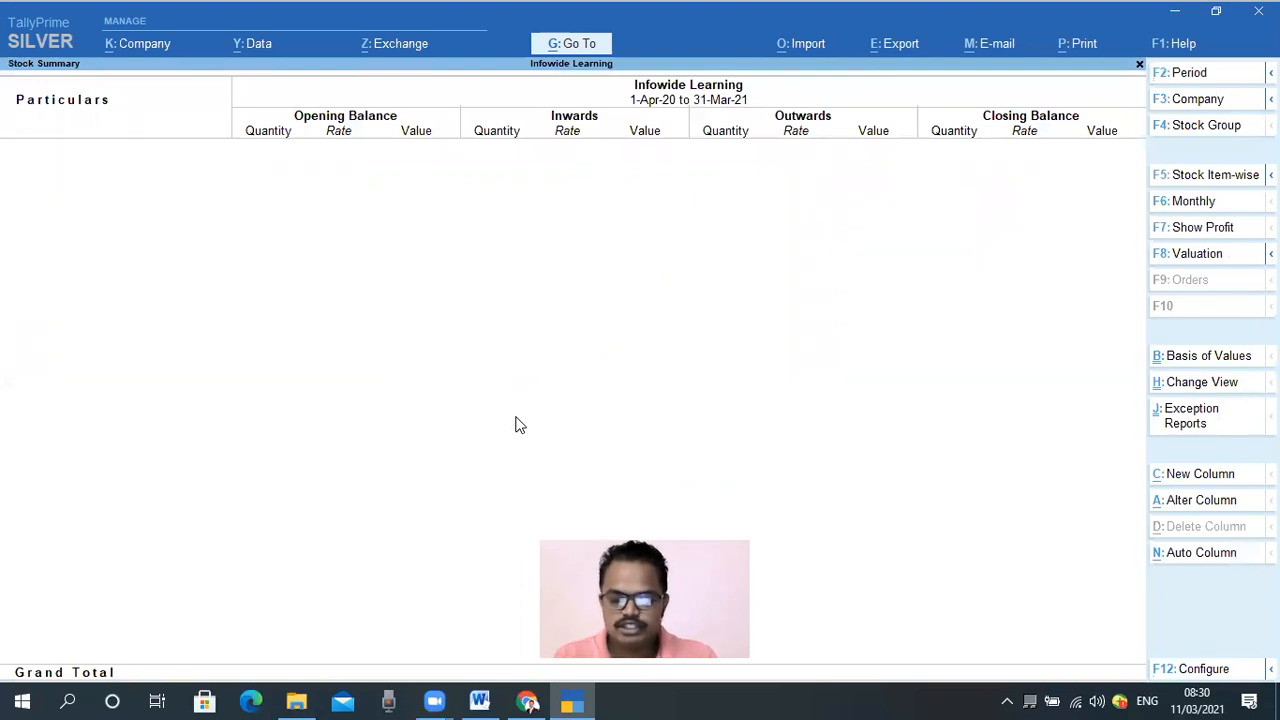
# Configure the Stock Summary to show stock items with zero quantity or balance, and save the configuration.
pyautogui.press('F12')
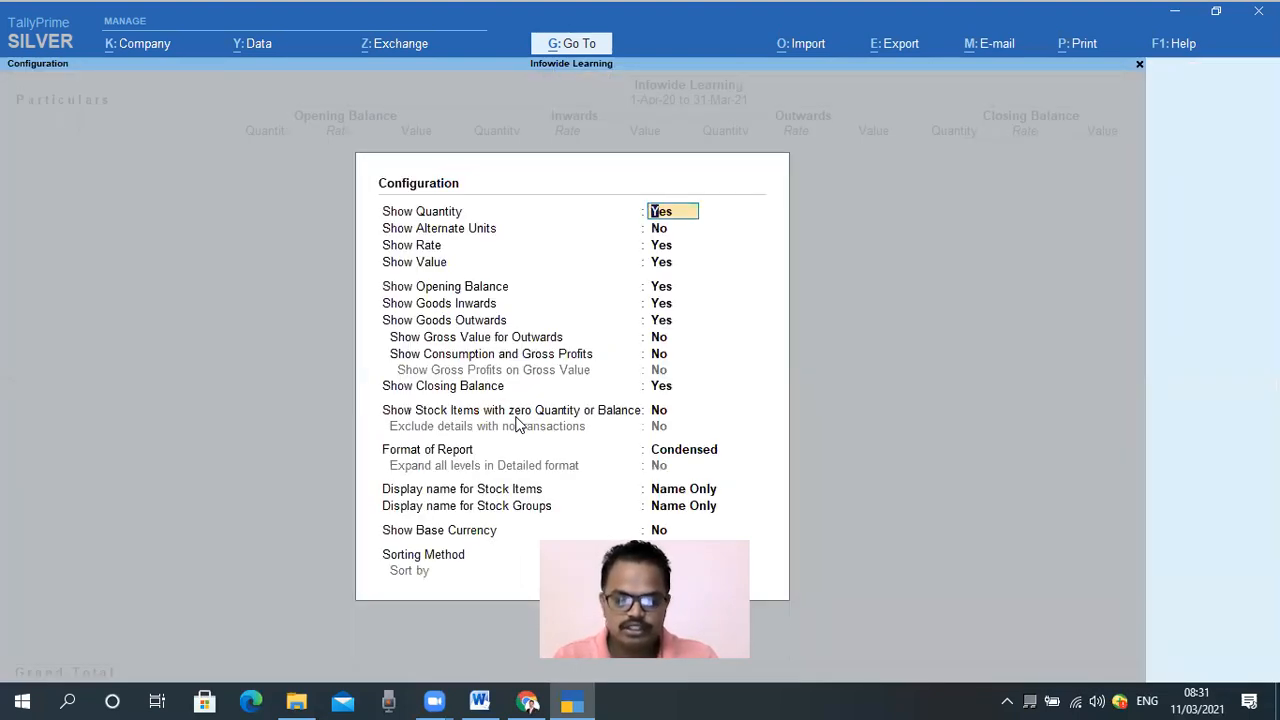
pyautogui.press('Return')
pyautogui.press('Return')
pyautogui.press('Return')
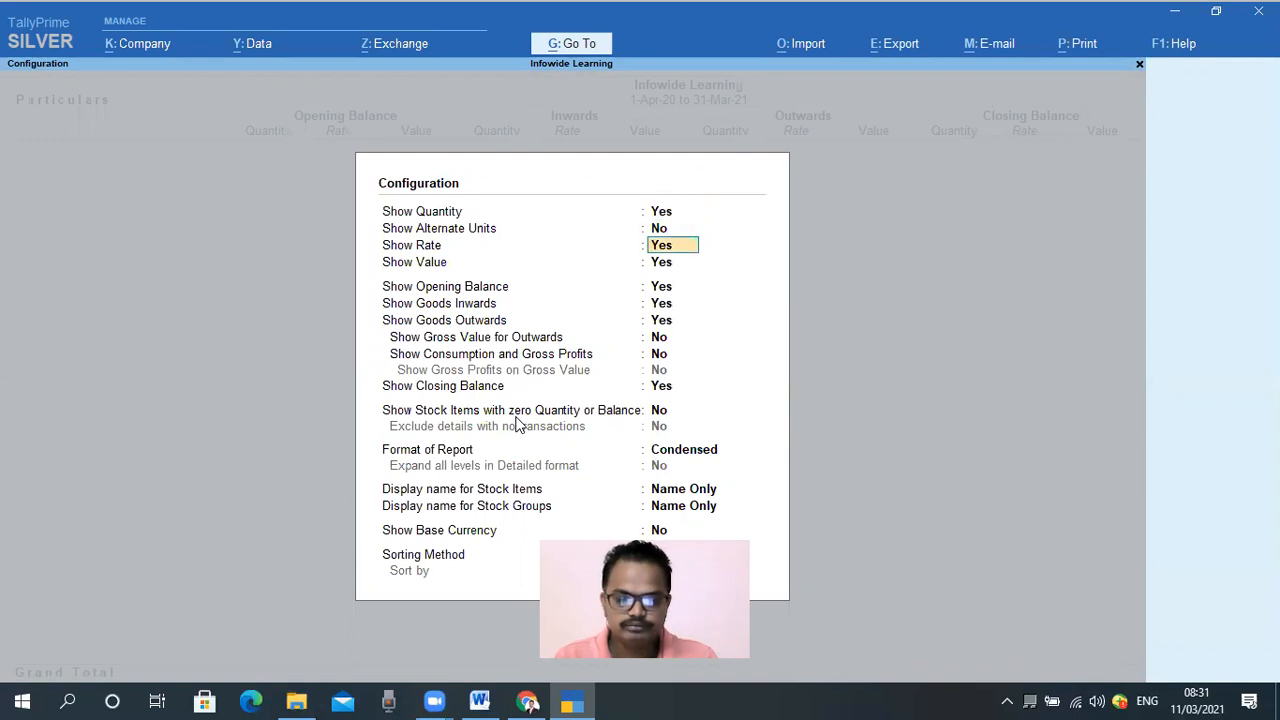
pyautogui.press('Return')
pyautogui.press('Return')
pyautogui.press('Return')
pyautogui.press('Return')
pyautogui.press('Return')
pyautogui.press('Return')
pyautogui.press('Return')
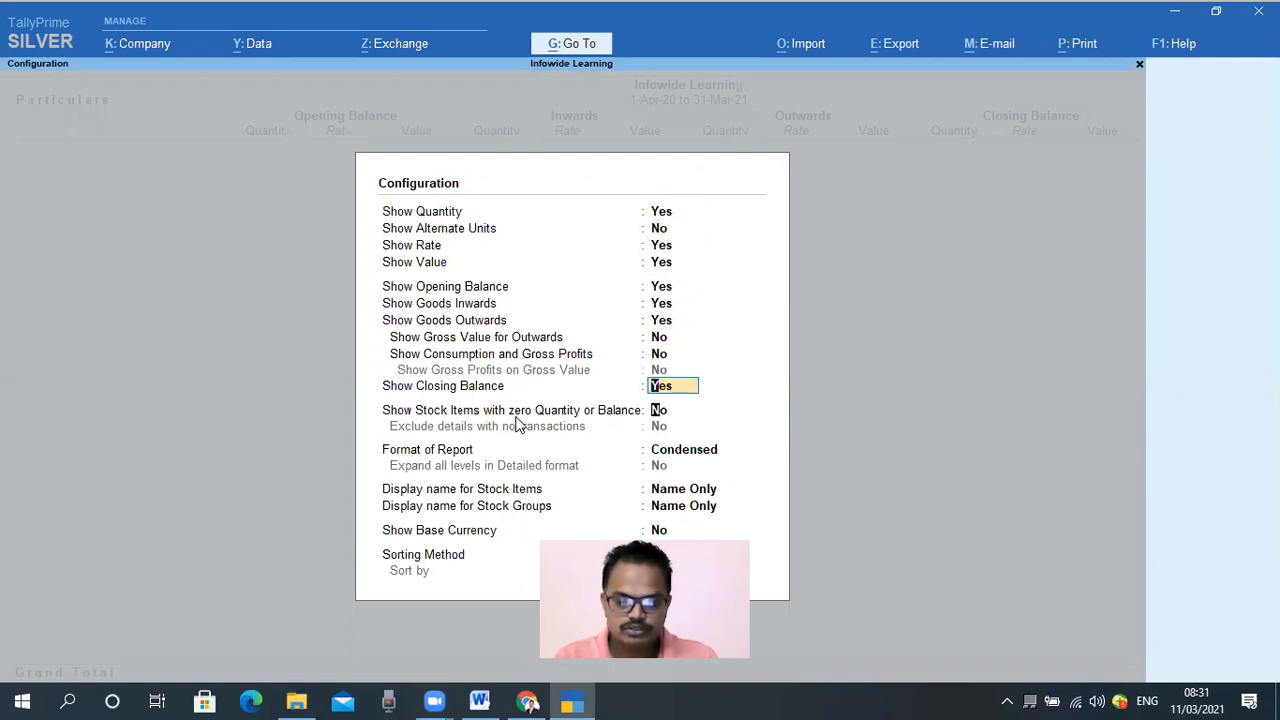
pyautogui.write('y')
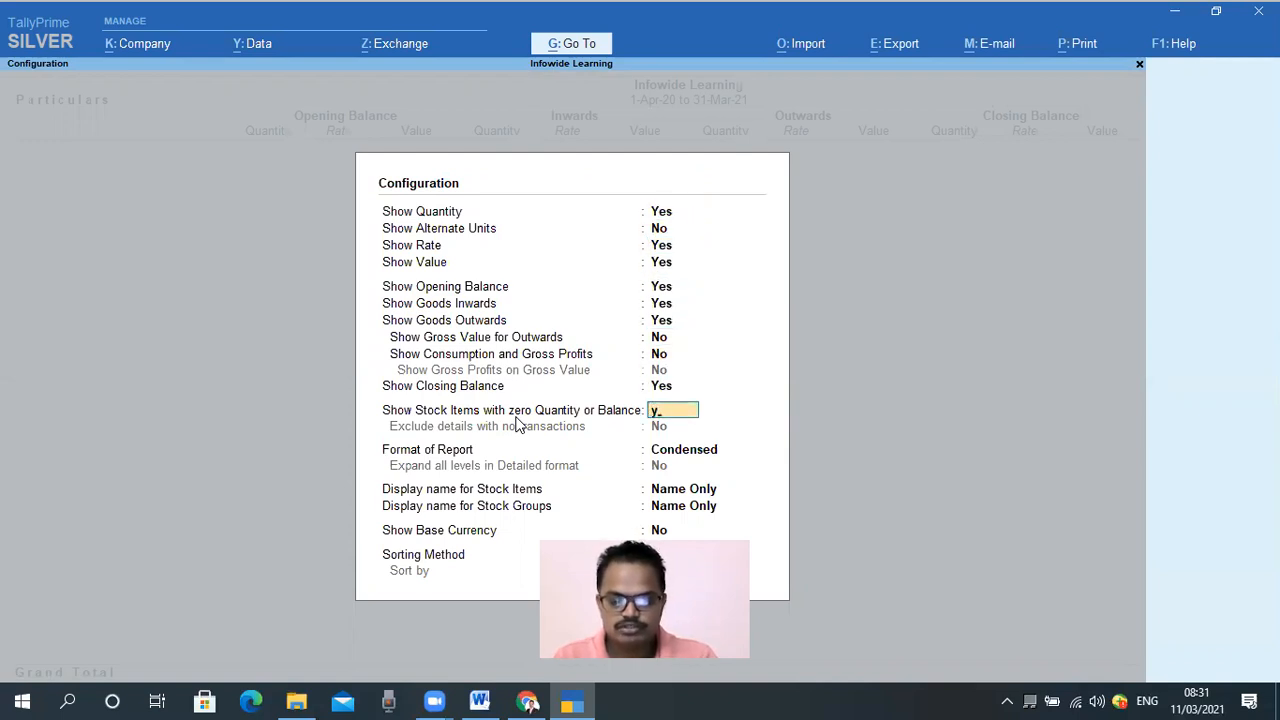
pyautogui.press('Return')
pyautogui.press('Return')
pyautogui.press('Return')
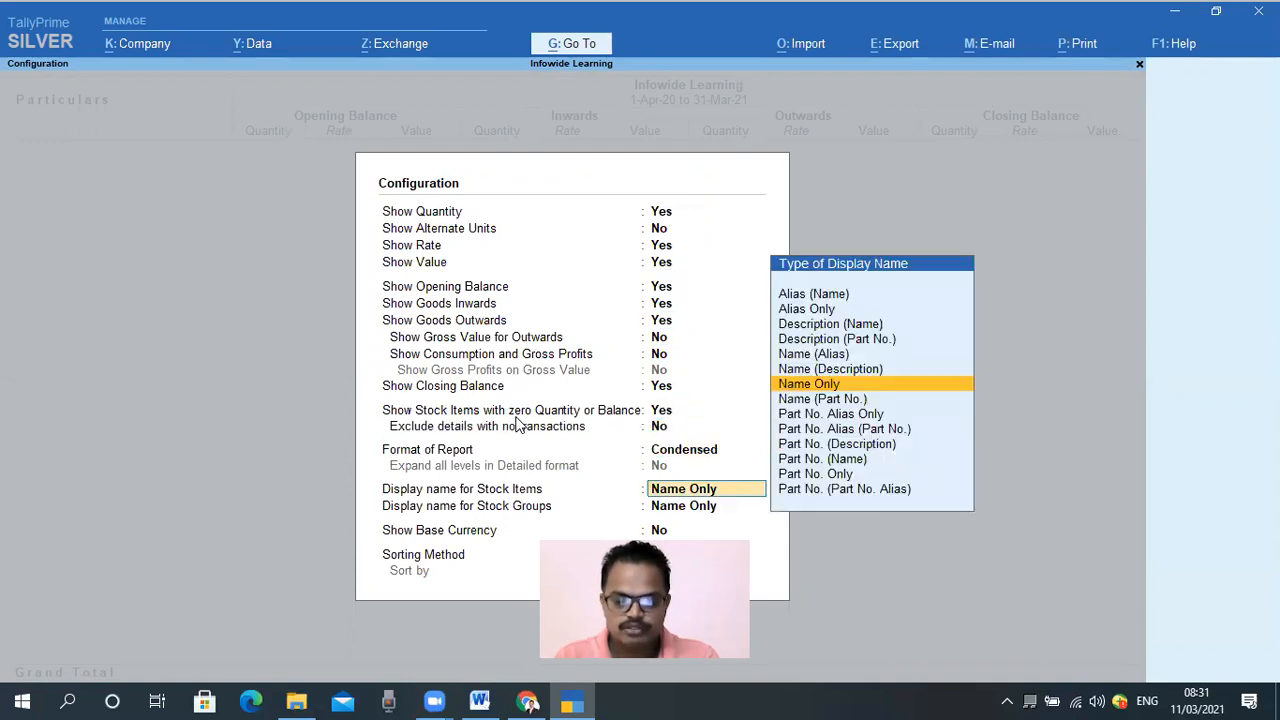
pyautogui.hotkey('ctrl', 'a')
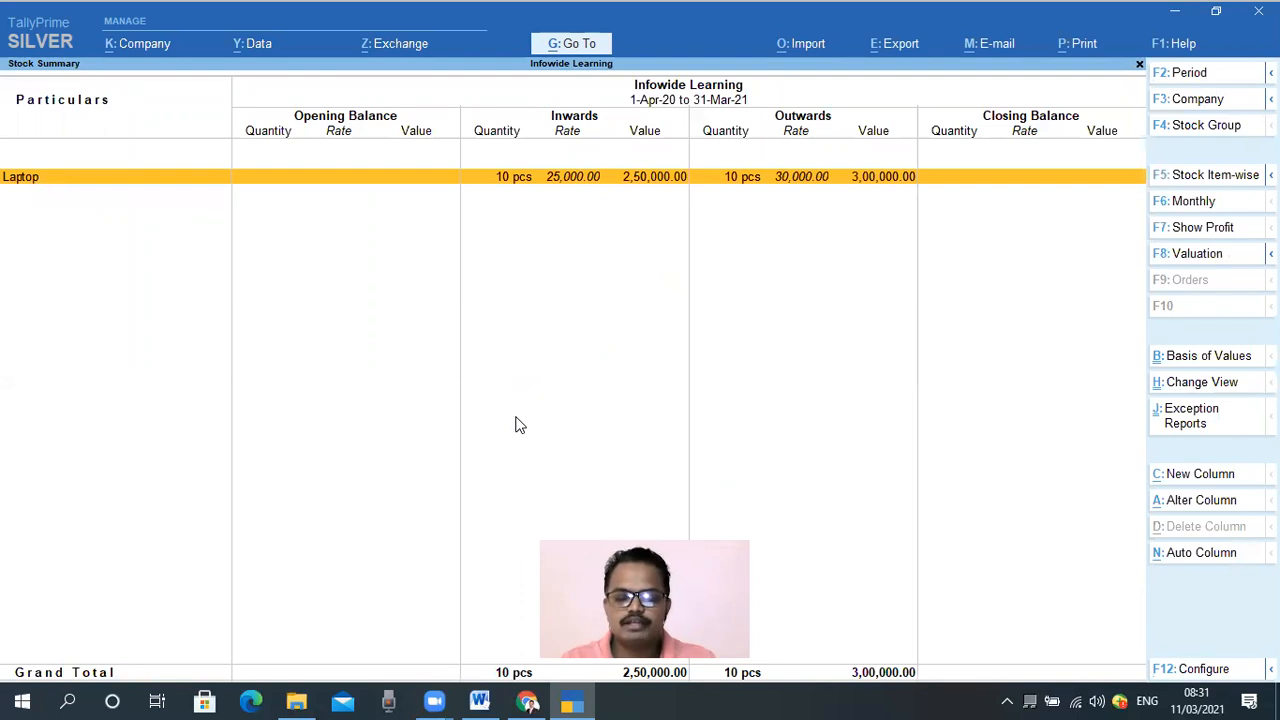
# Open the Laptop item's monthly summary from the Stock Summary and go to the April row.
pyautogui.press('Return')
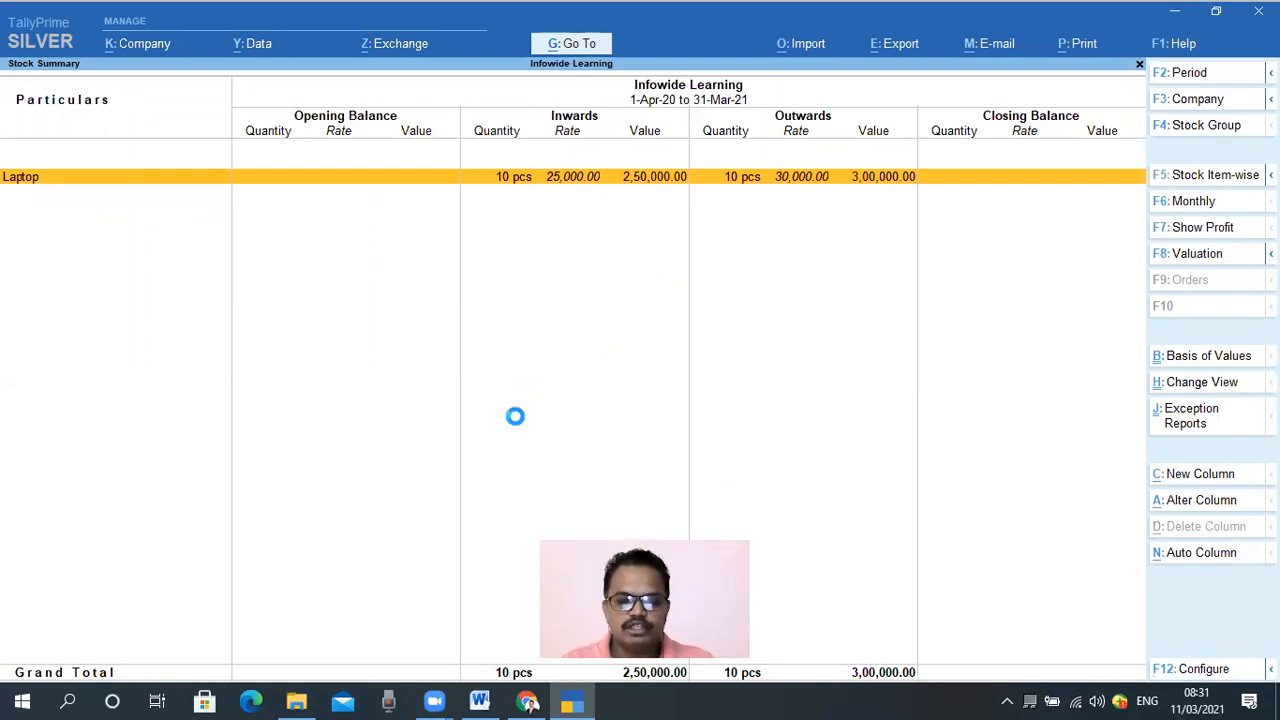
pyautogui.press('Up')
pyautogui.press('Up')
pyautogui.press('Up')
pyautogui.press('Up')
pyautogui.press('Up')
pyautogui.press('Up')
pyautogui.press('Up')
pyautogui.press('Up')
pyautogui.press('Up')
pyautogui.press('Up')
pyautogui.press('Up')
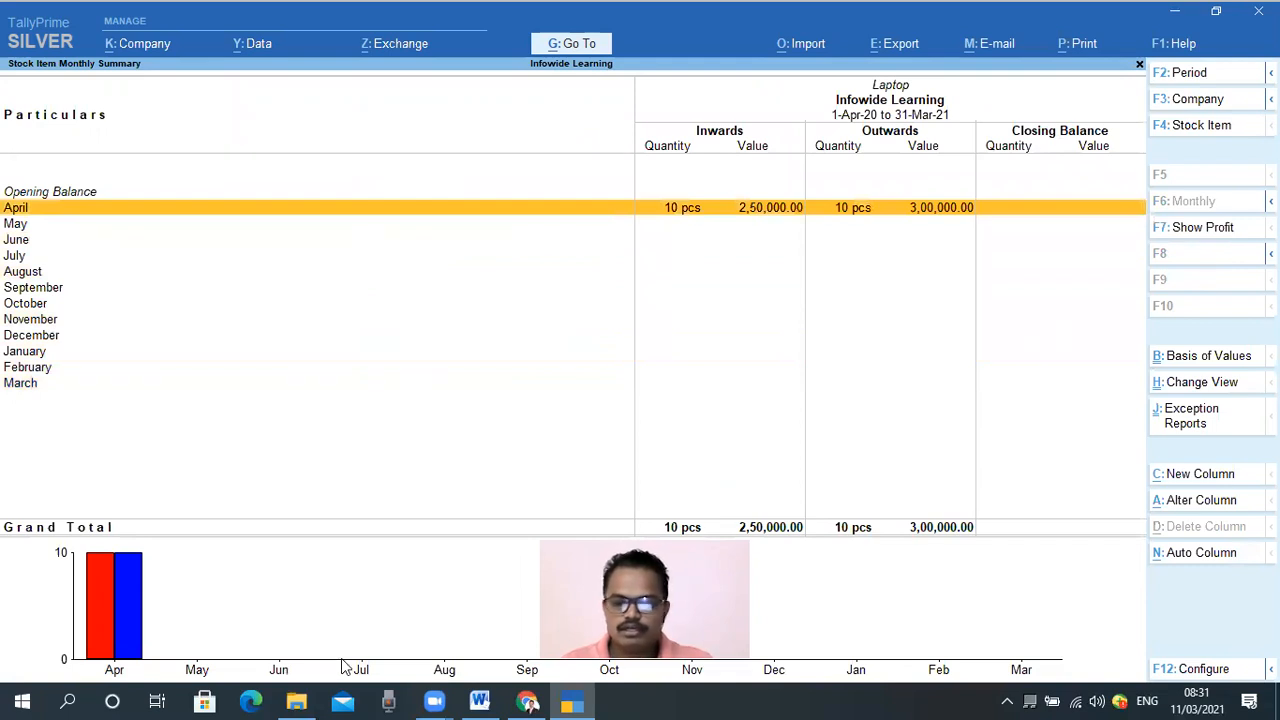
pyautogui.moveTo(834, 75); pyautogui.dragTo(943, 93)
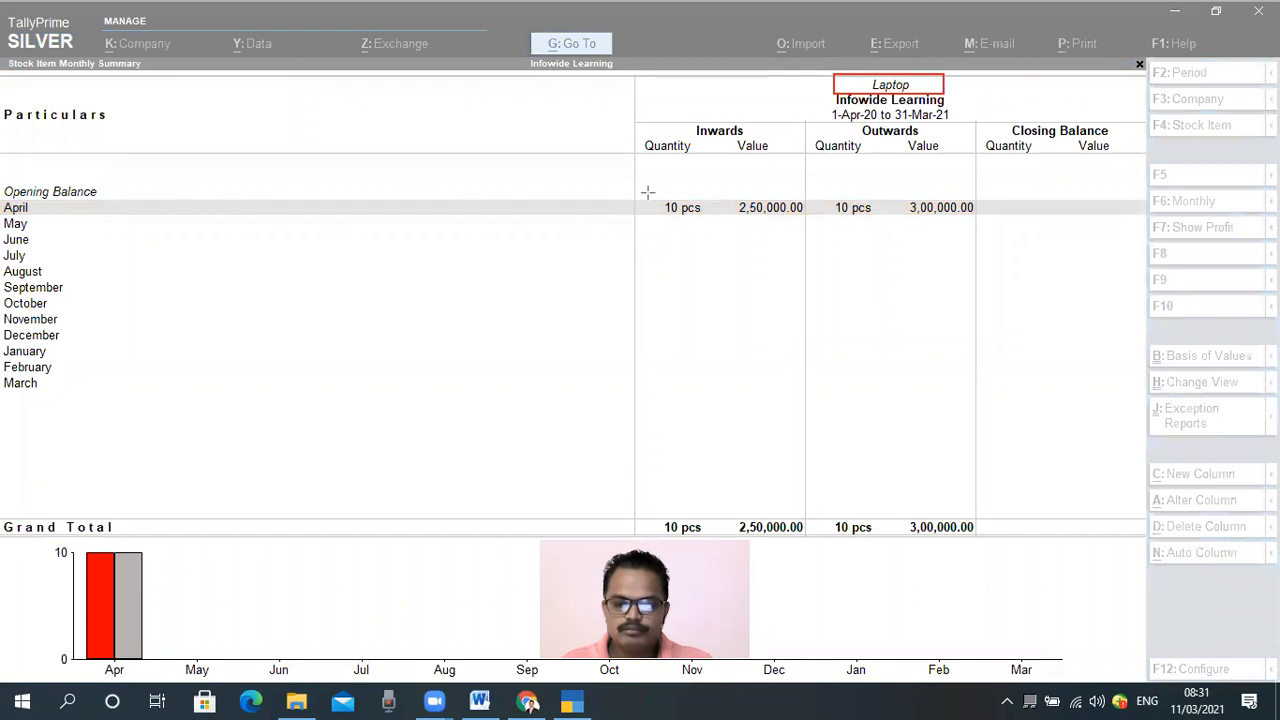
pyautogui.moveTo(640, 193)
pyautogui.mouseDown()
pyautogui.moveTo(886, 226)
pyautogui.moveTo(994, 221)
pyautogui.mouseUp()
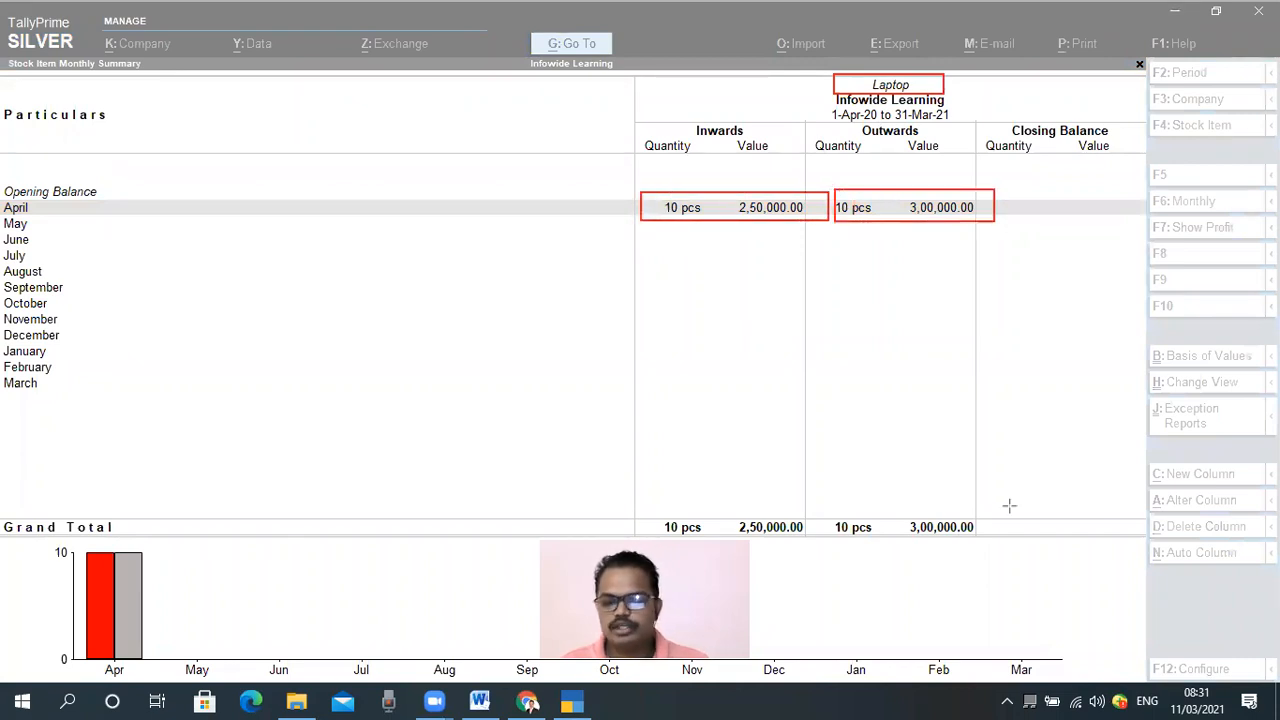
pyautogui.moveTo(1011, 188)
pyautogui.mouseDown()
pyautogui.moveTo(1046, 236)
pyautogui.moveTo(1160, 229)
pyautogui.moveTo(1148, 217)
pyautogui.mouseUp()
pyautogui.moveTo(983, 490)
pyautogui.mouseDown()
pyautogui.moveTo(1049, 523)
pyautogui.moveTo(1150, 546)
pyautogui.mouseUp()
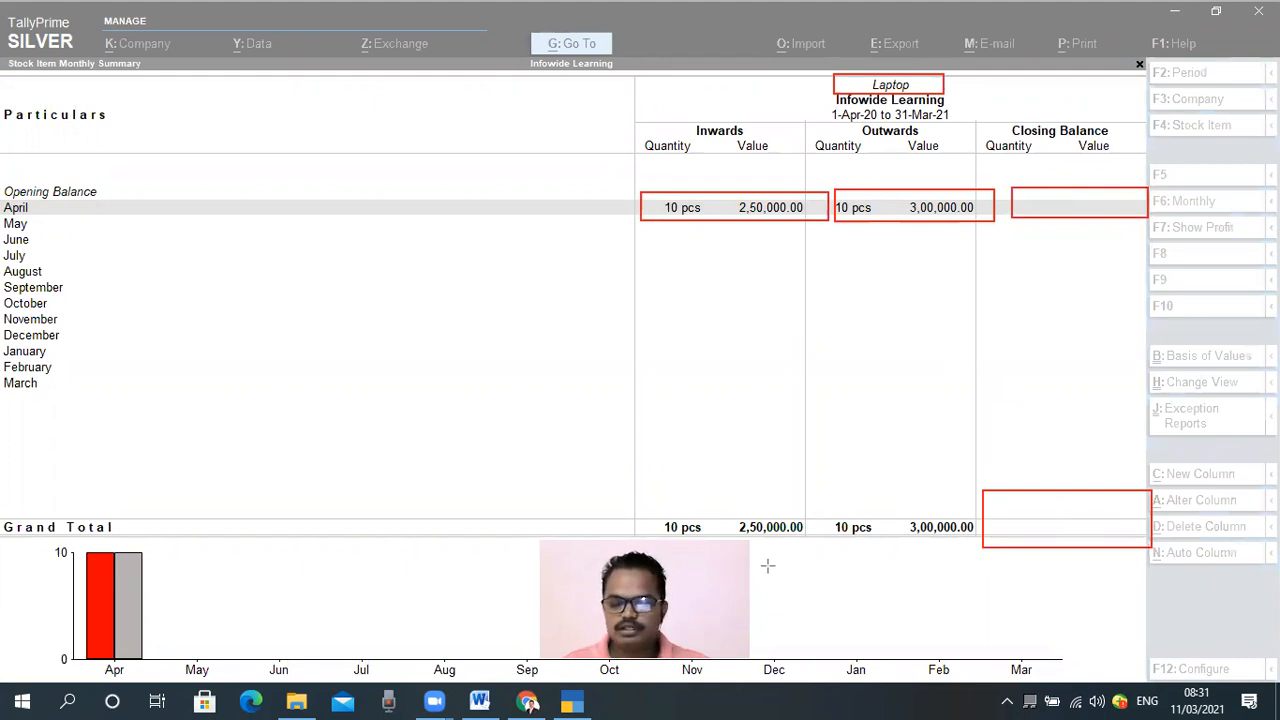
pyautogui.click(547, 489)
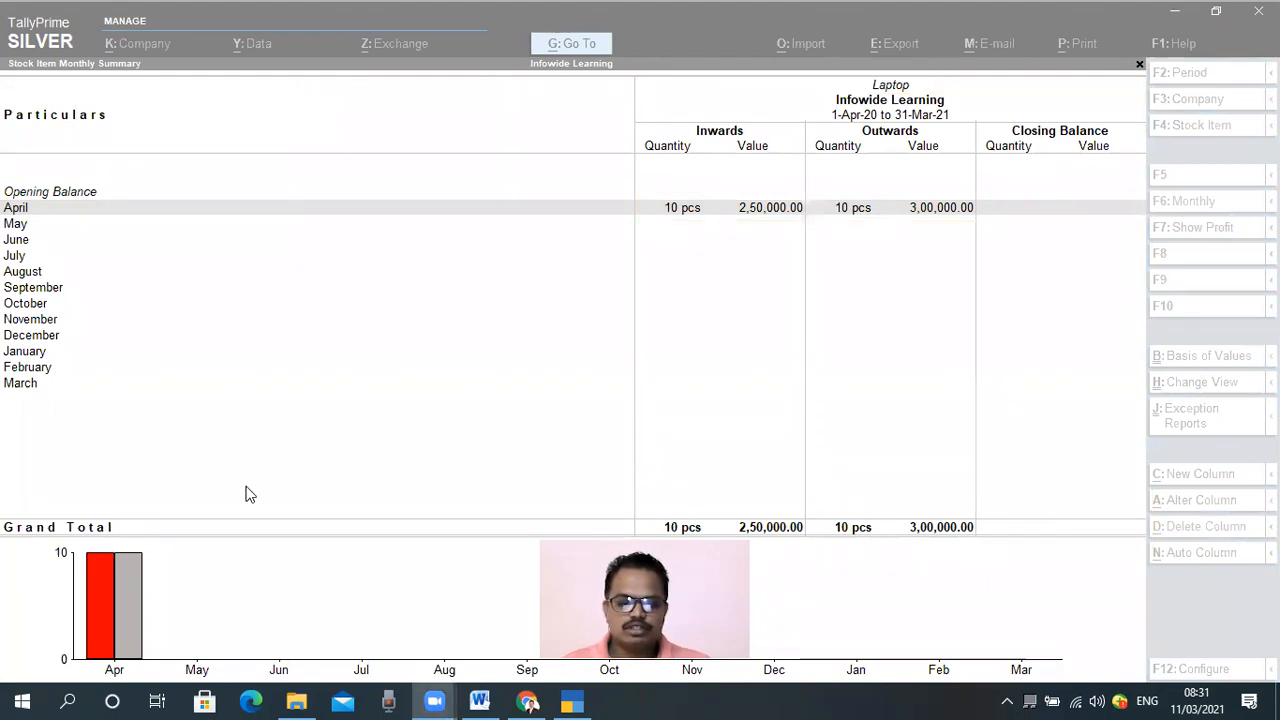
# Close the Laptop monthly summary and the Stock Summary back to the Gateway of Tally, and decline quitting the program.
pyautogui.press('Escape')
pyautogui.press('Escape')
pyautogui.press('Escape')
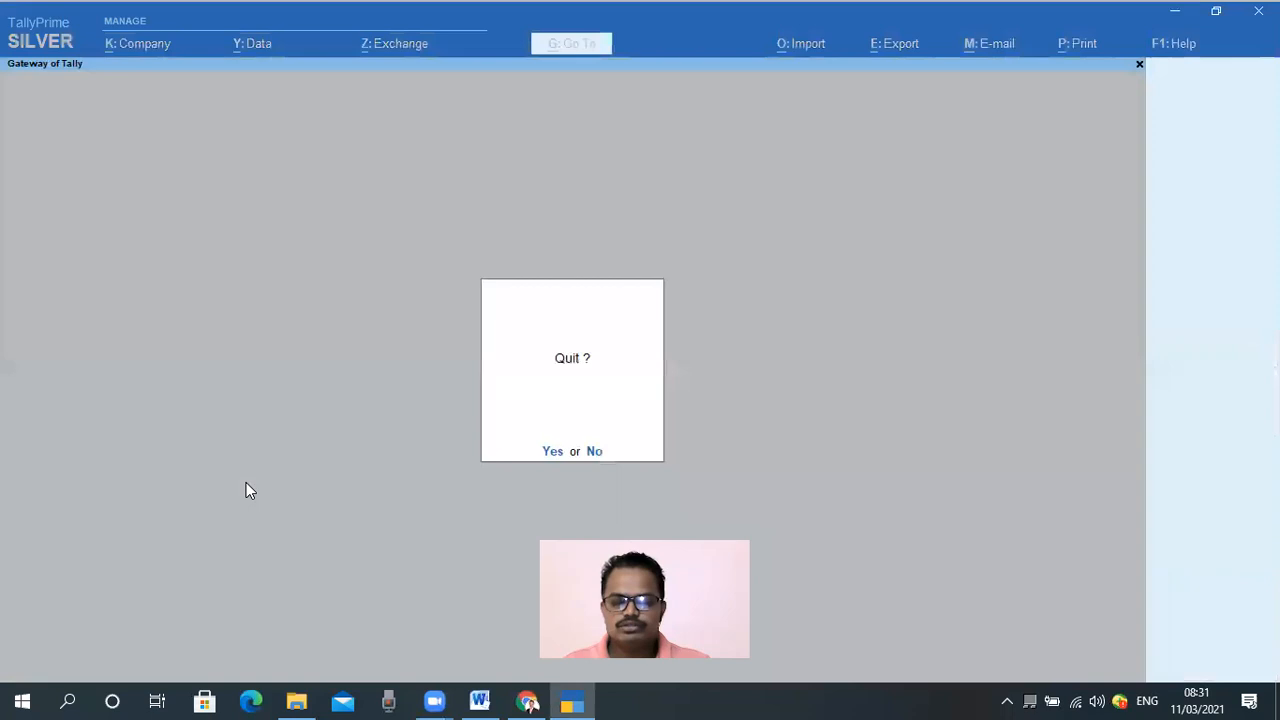
pyautogui.press('n')
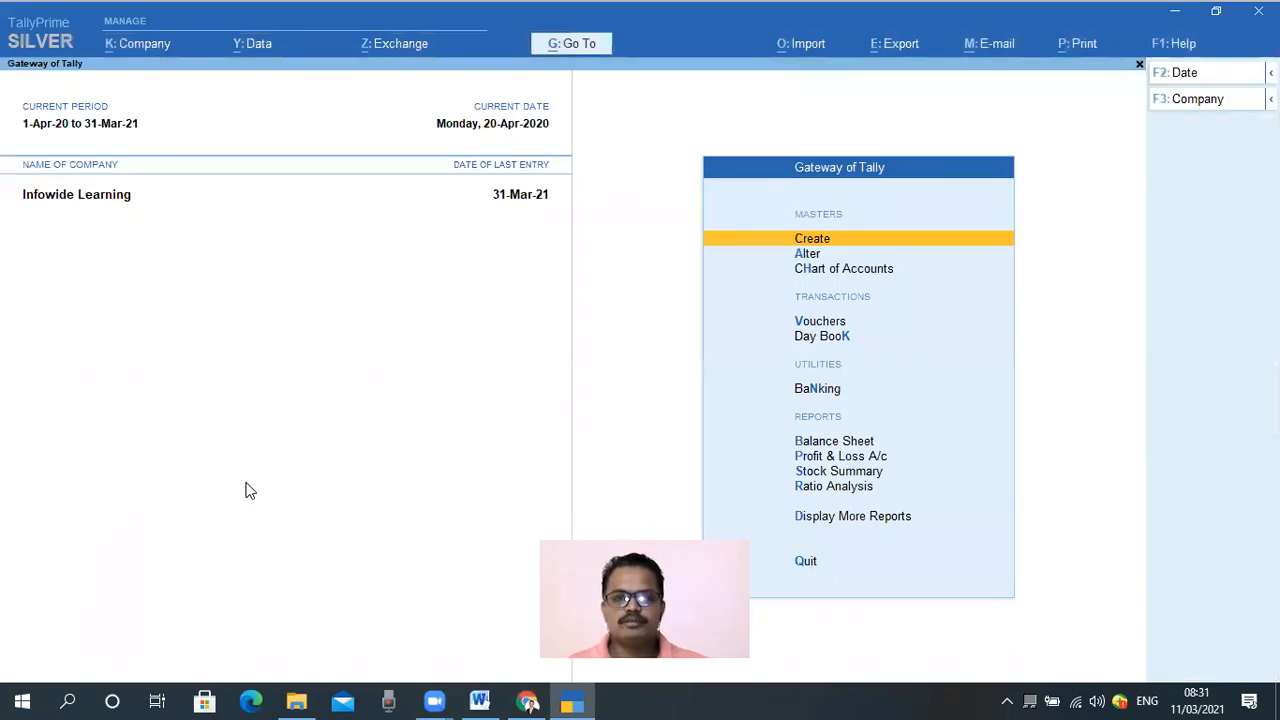